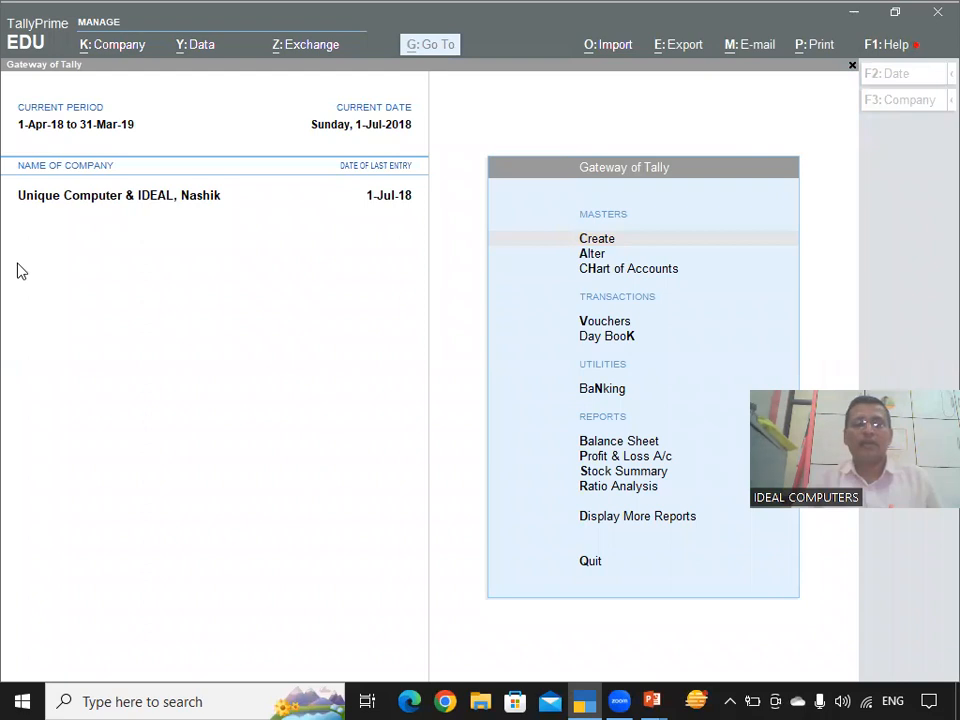
# Step: Open the ledger alteration list and review the company's existing ledgers without altering any
pyautogui.click(157, 252)
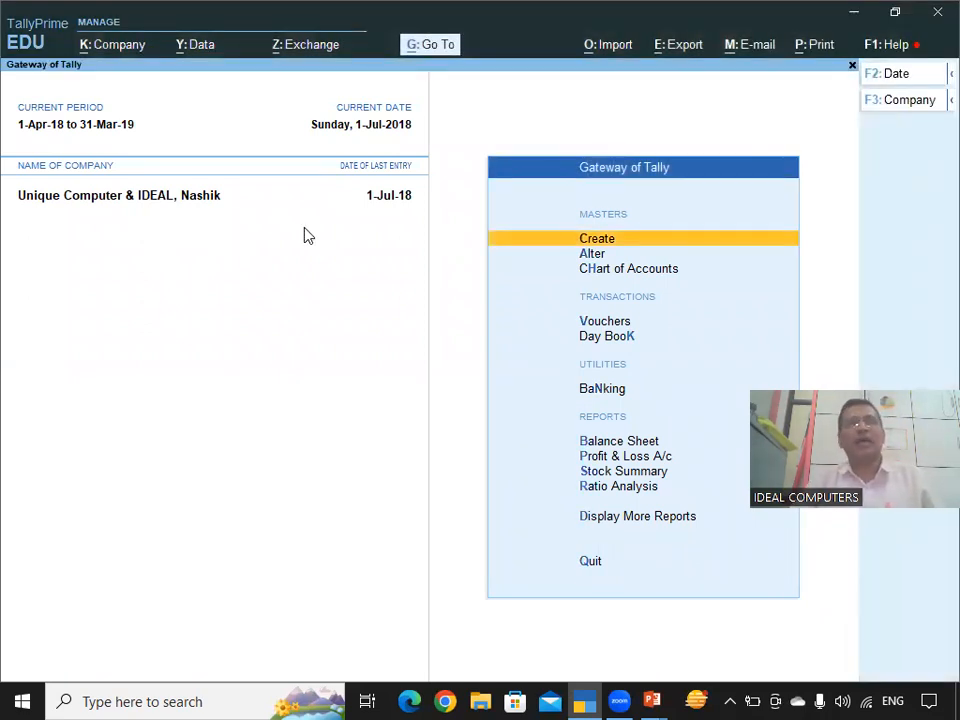
pyautogui.click(631, 265)
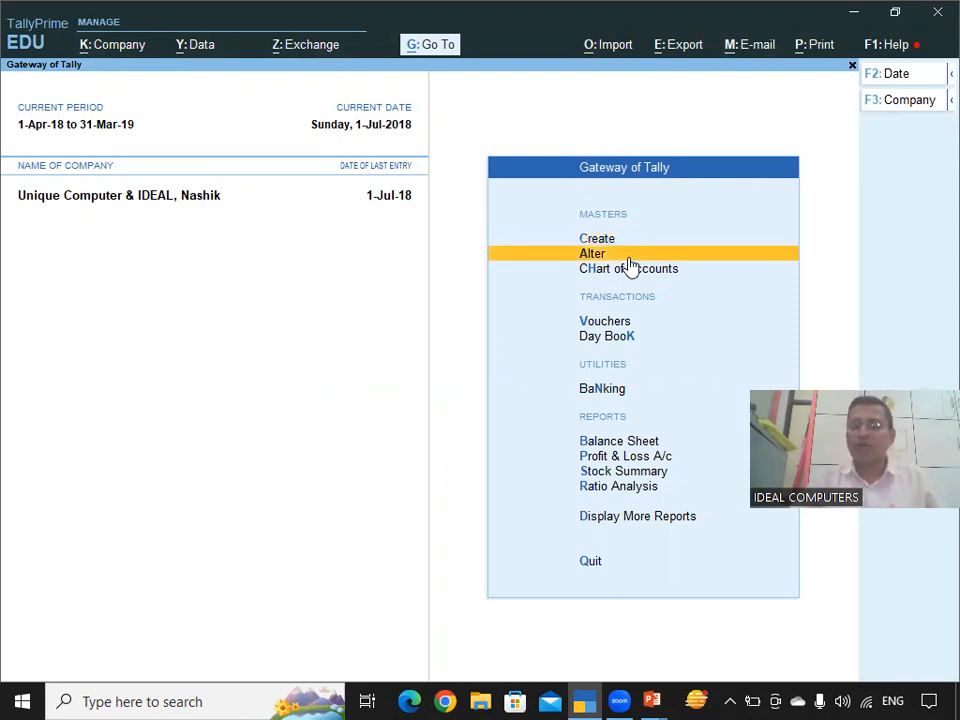
pyautogui.click(631, 265)
pyautogui.press('Down')
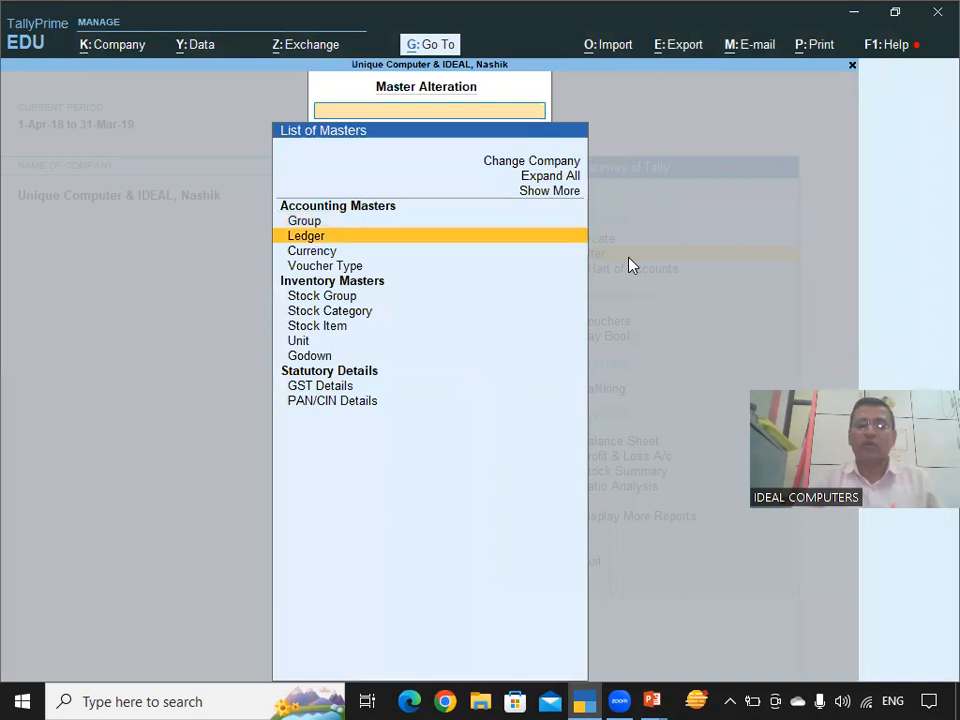
pyautogui.press('Return')
pyautogui.press('Down')
pyautogui.press('Down')
pyautogui.press('Down')
pyautogui.press('Down')
pyautogui.press('Down')
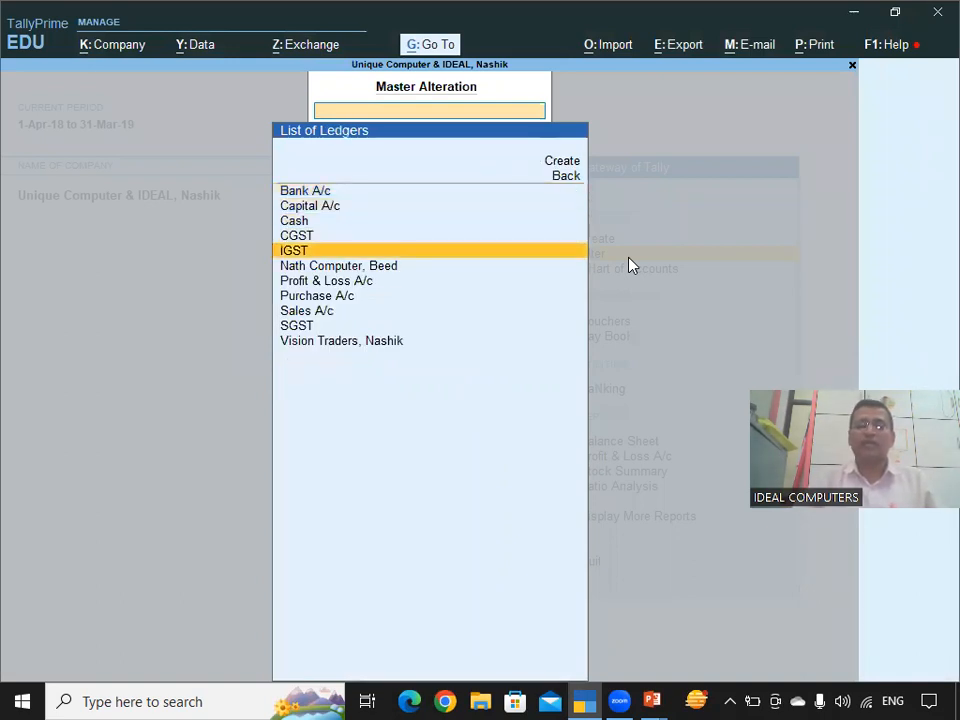
pyautogui.press('Down')
pyautogui.press('Down')
pyautogui.press('Down')
pyautogui.press('Down')
pyautogui.press('Down')
pyautogui.press('Up')
pyautogui.press('Up')
pyautogui.press('Up')
pyautogui.press('Up')
pyautogui.press('Up')
pyautogui.press('Up')
pyautogui.press('Up')
pyautogui.press('Up')
pyautogui.press('Up')
pyautogui.press('Up')
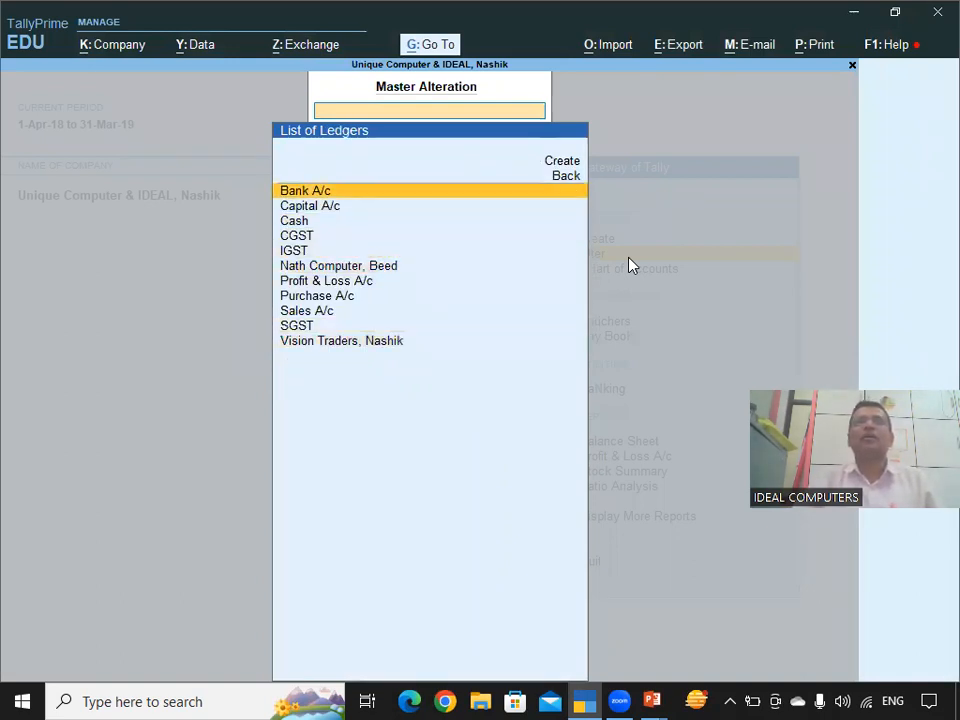
pyautogui.press('Escape')
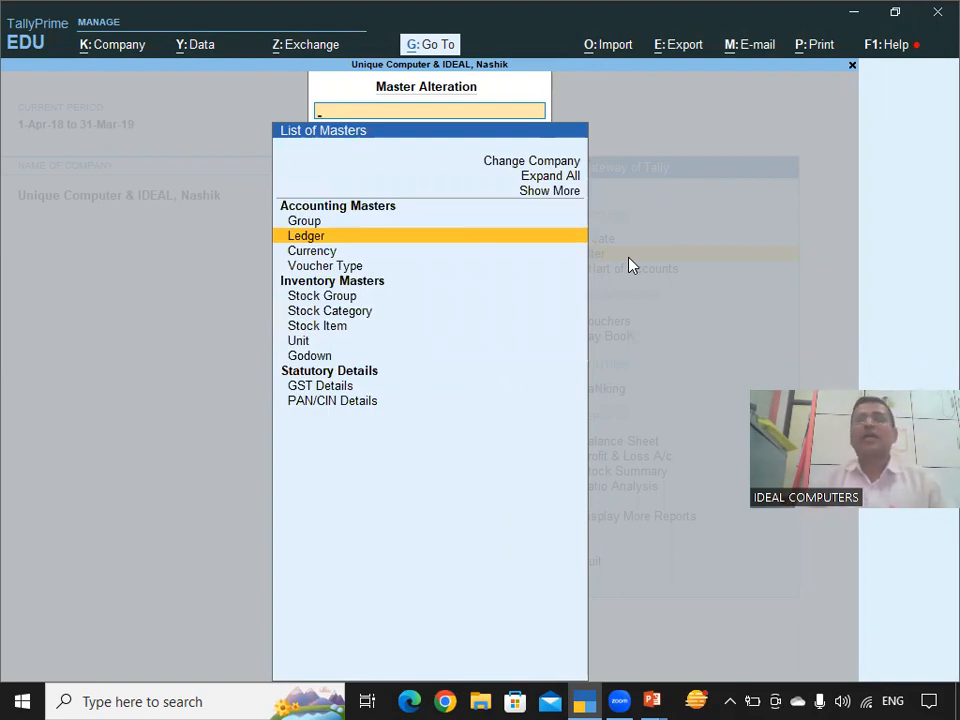
pyautogui.press('Return')
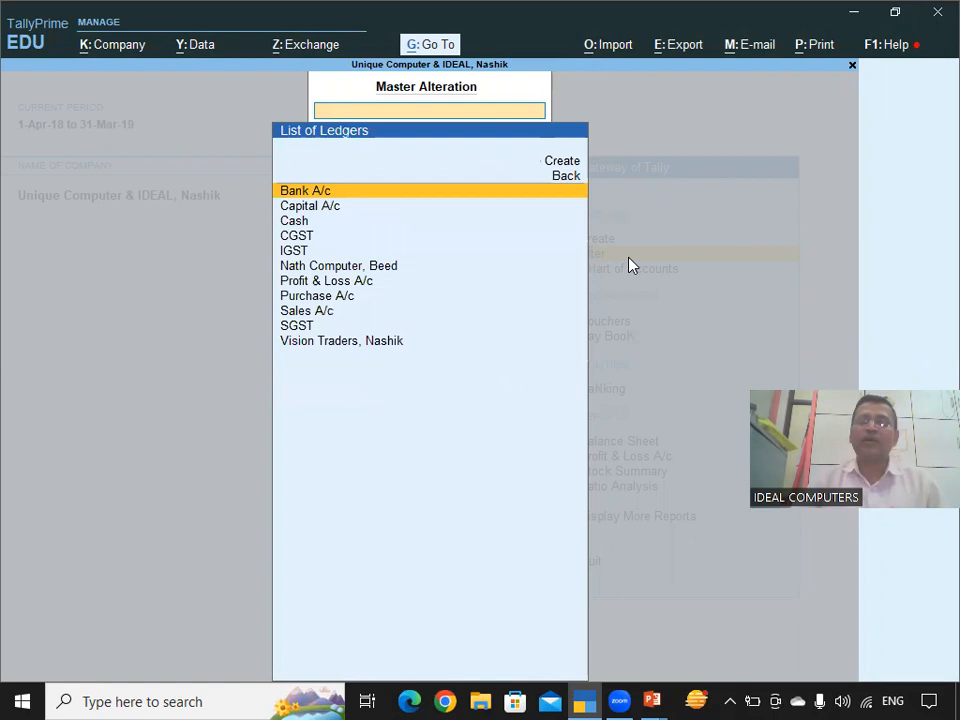
pyautogui.press('Down')
pyautogui.press('Down')
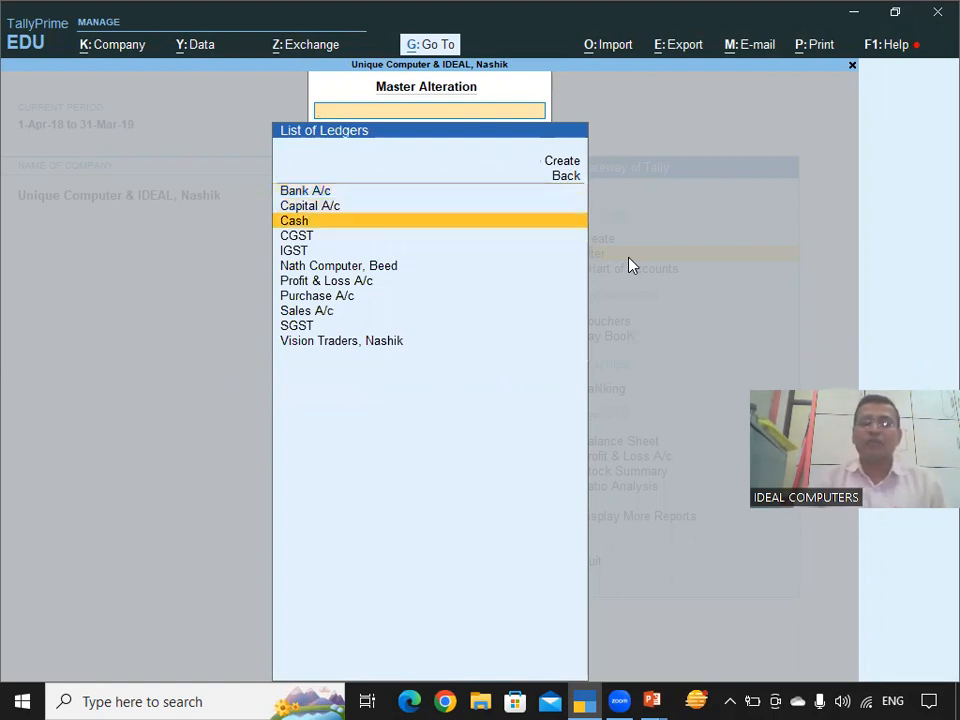
pyautogui.press('Escape')
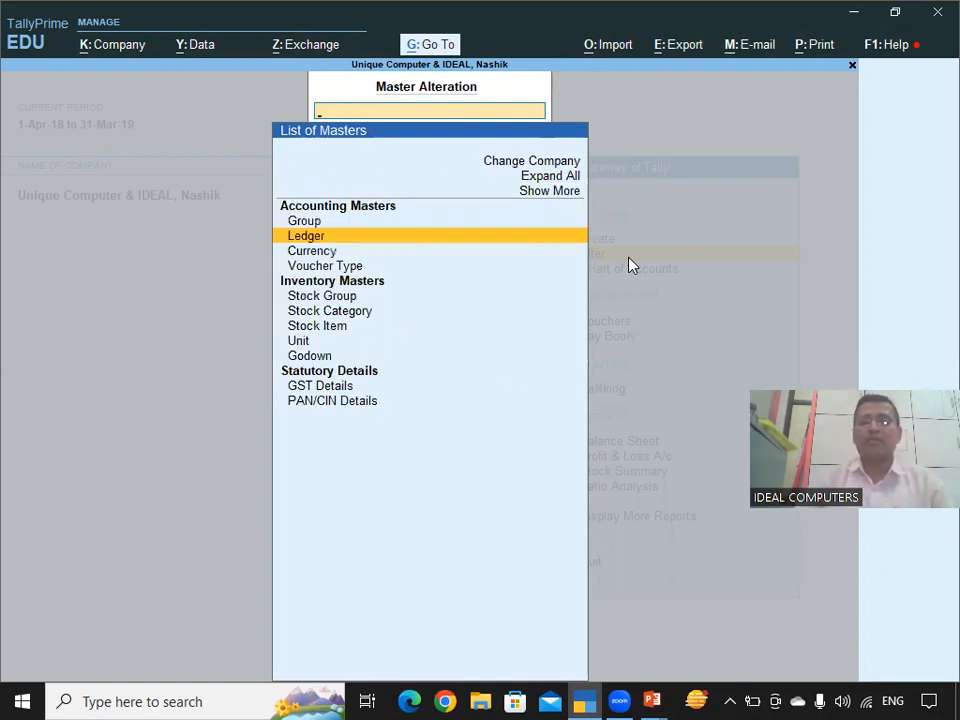
pyautogui.press('Escape')
# Step: Open a blank ledger creation form from the accounting masters
pyautogui.press('Up')
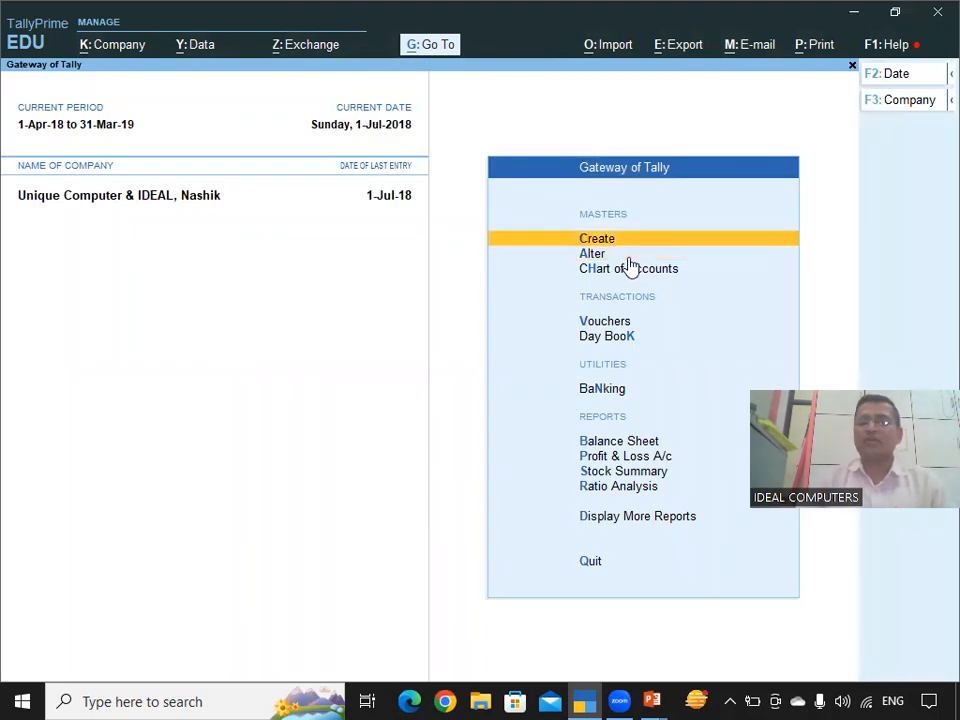
pyautogui.press('Return')
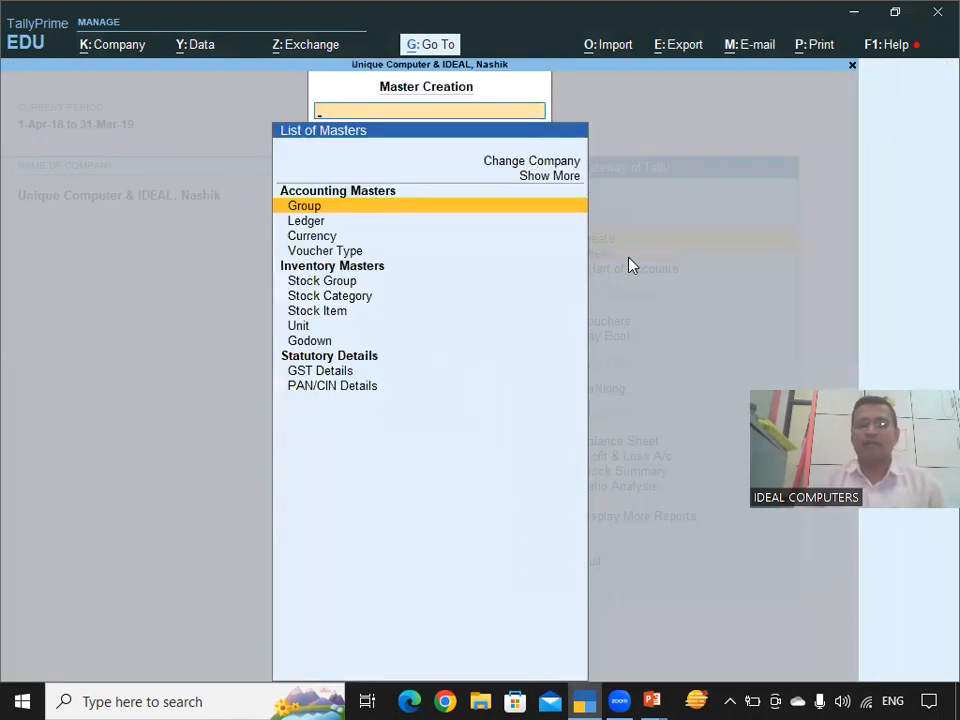
pyautogui.press('Down')
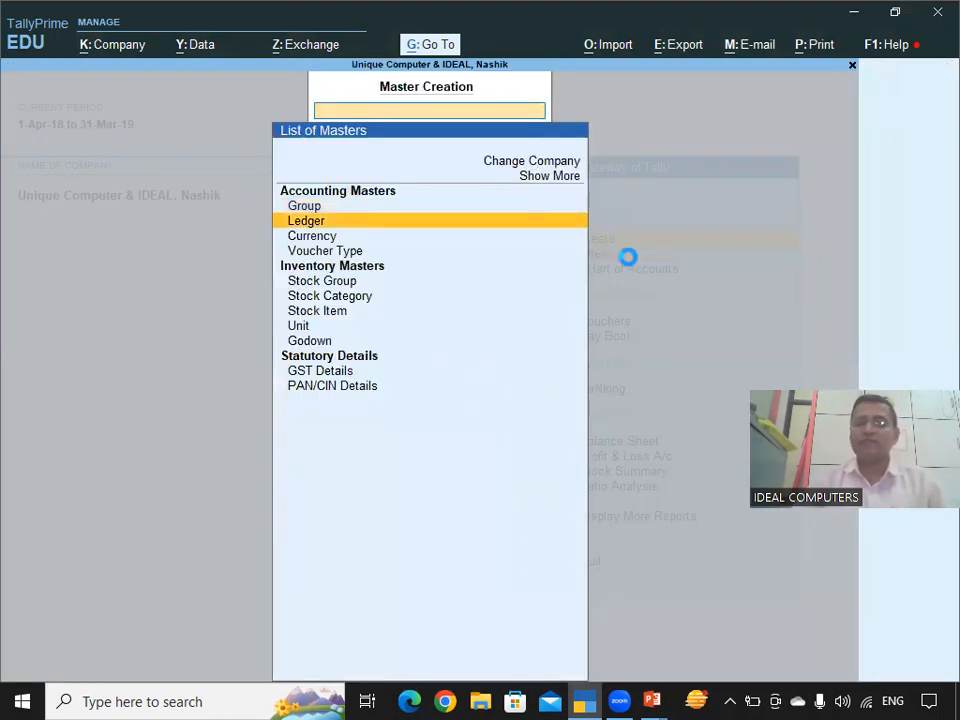
pyautogui.press('Return')
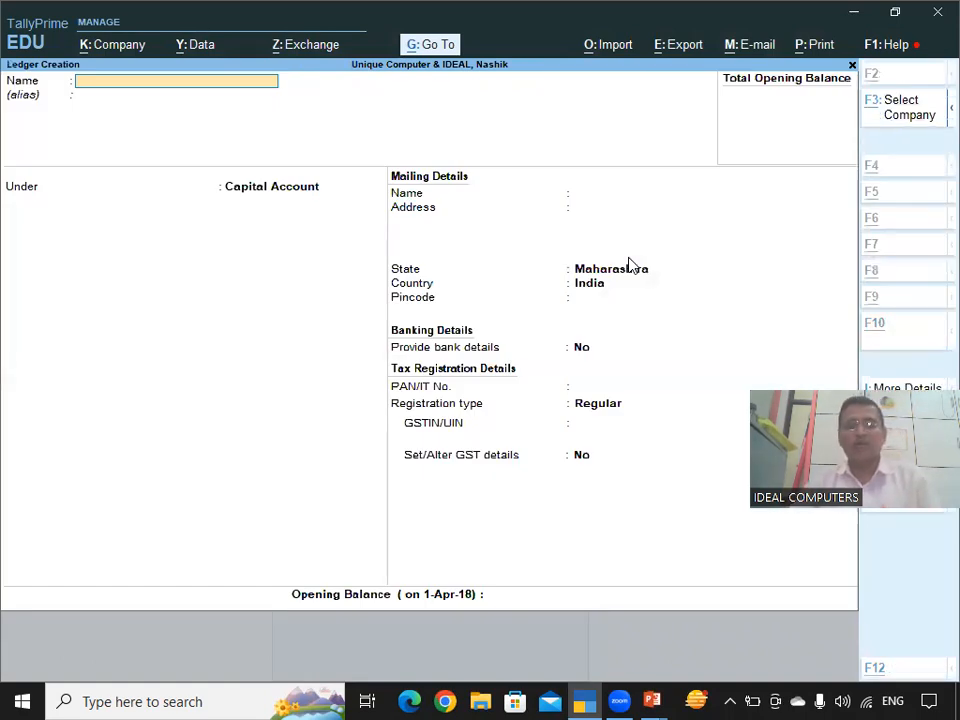
# Step: Switch to the presentation and copy the GST number of Roshan Computers from its linked text file
pyautogui.hotkey('alt', 'Tab')
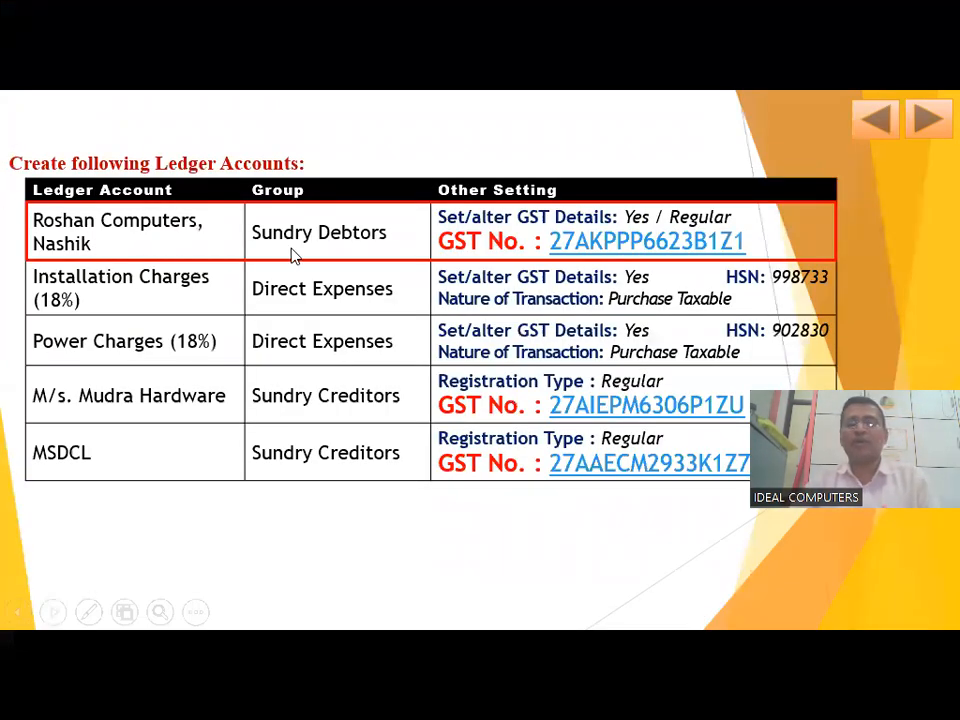
pyautogui.click(648, 250)
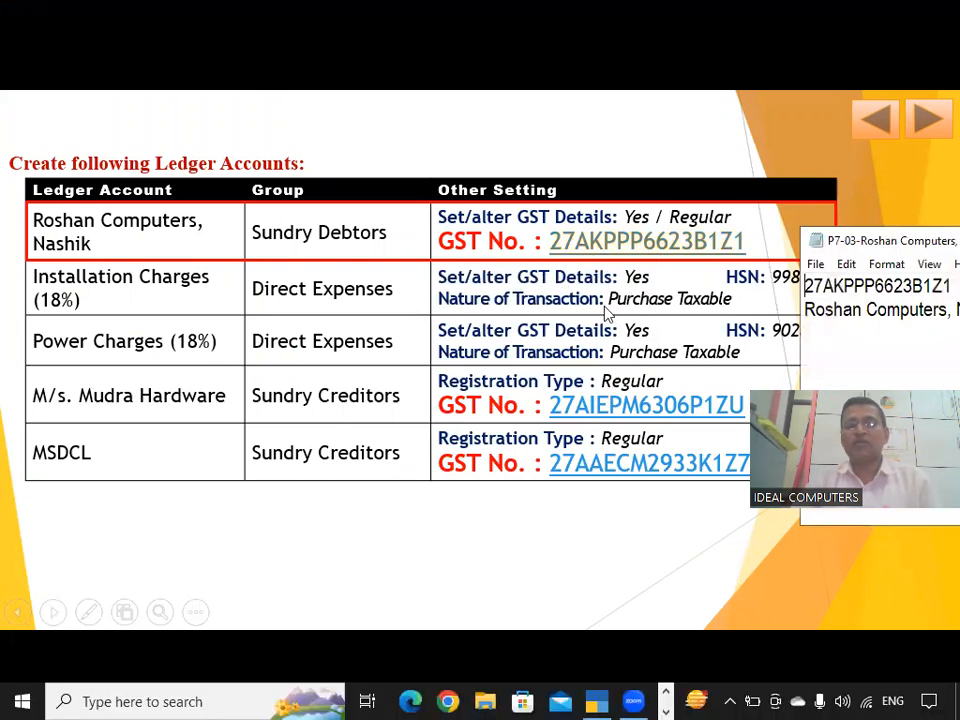
pyautogui.doubleClick(906, 285)
pyautogui.hotkey('ctrl', 'c')
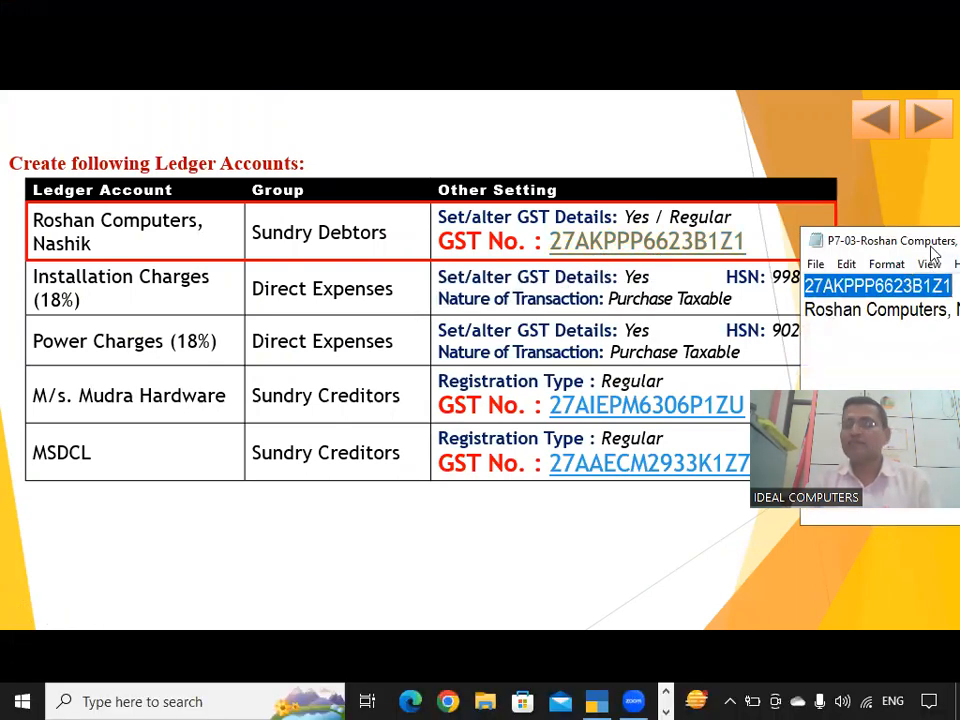
pyautogui.moveTo(943, 240); pyautogui.dragTo(688, 244)
pyautogui.click(879, 241)
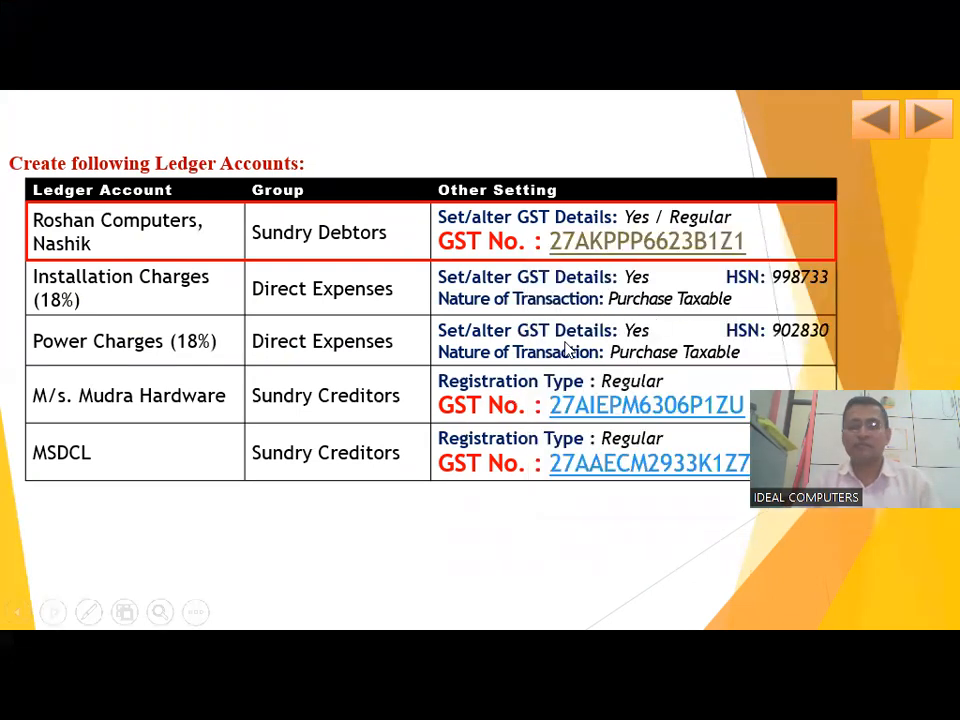
# Step: Switch back to TallyPrime and name the new ledger Roshan Computer Nashik, leaving the alias empty
pyautogui.hotkey('alt', 'Tab')
pyautogui.write('Roshan')
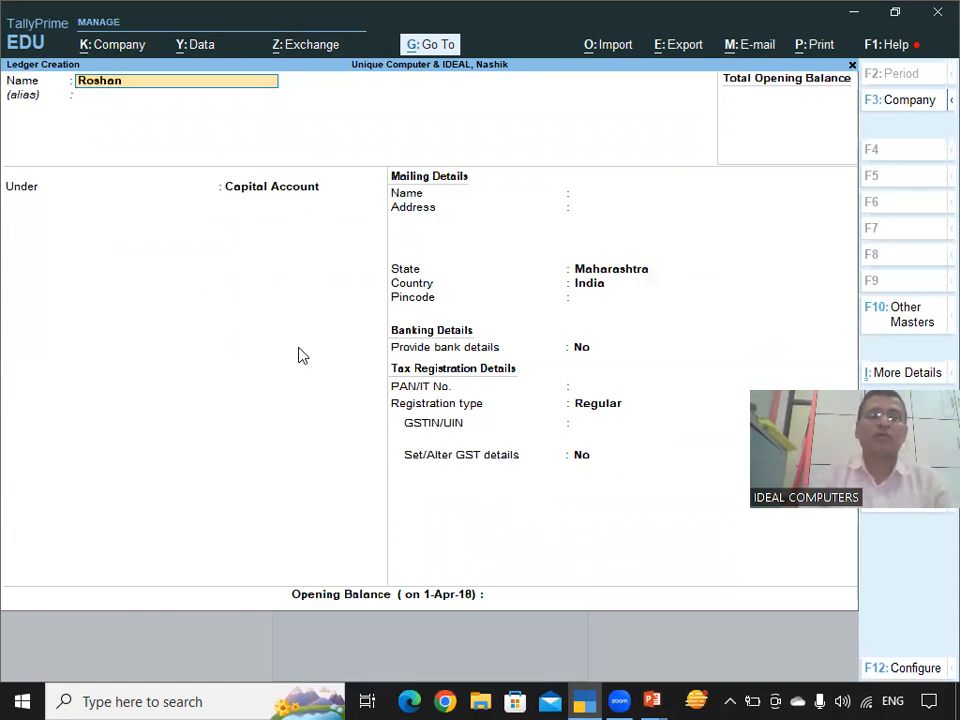
pyautogui.write(' Compute')
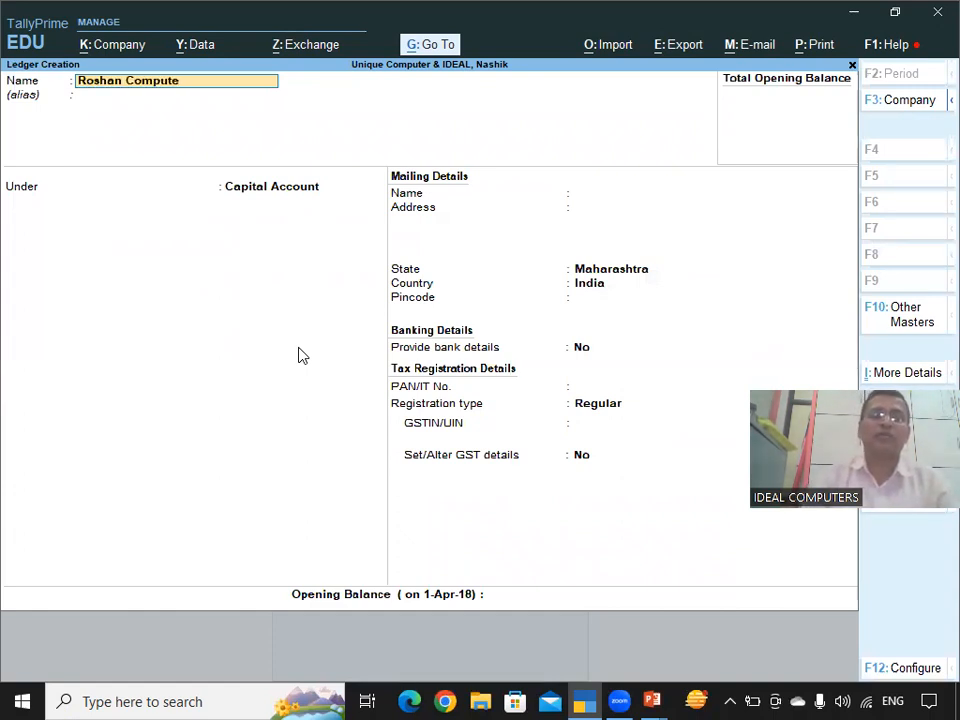
pyautogui.write('r Nashik')
pyautogui.press('Return')
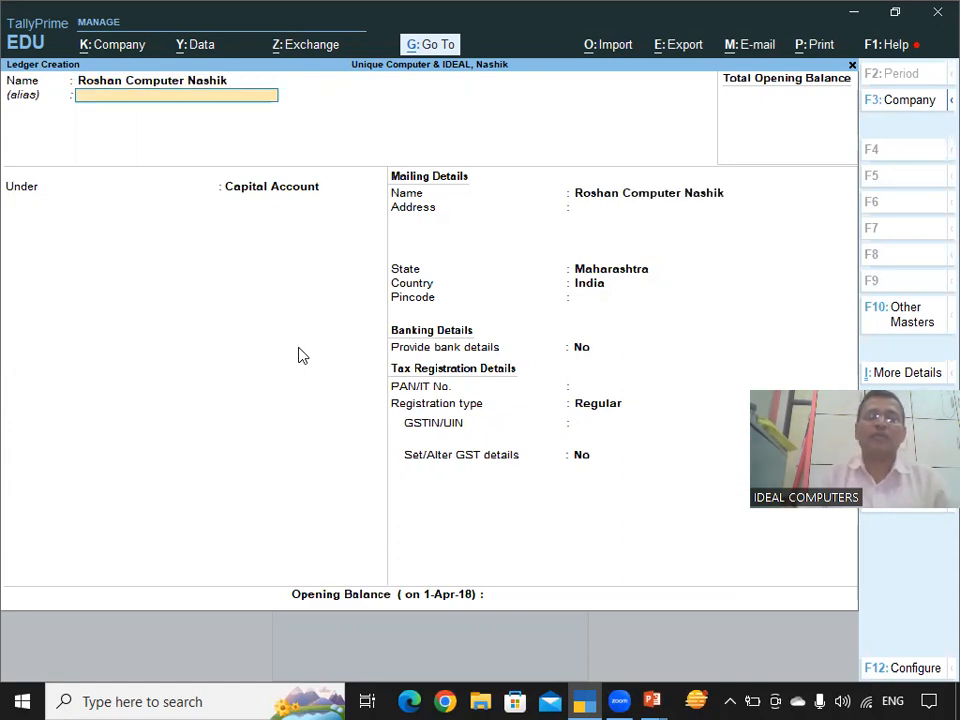
pyautogui.press('Return')
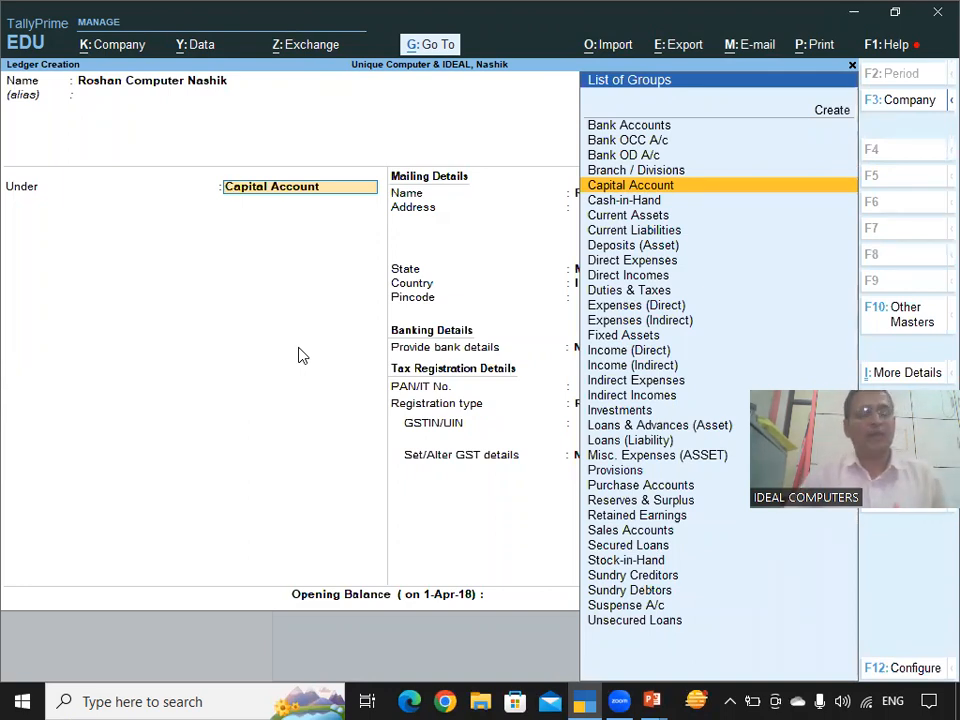
# Step: Place the ledger under Sundry Debtors, keeping bill-by-bill balances at Yes and the credit days check at No
pyautogui.write('S')
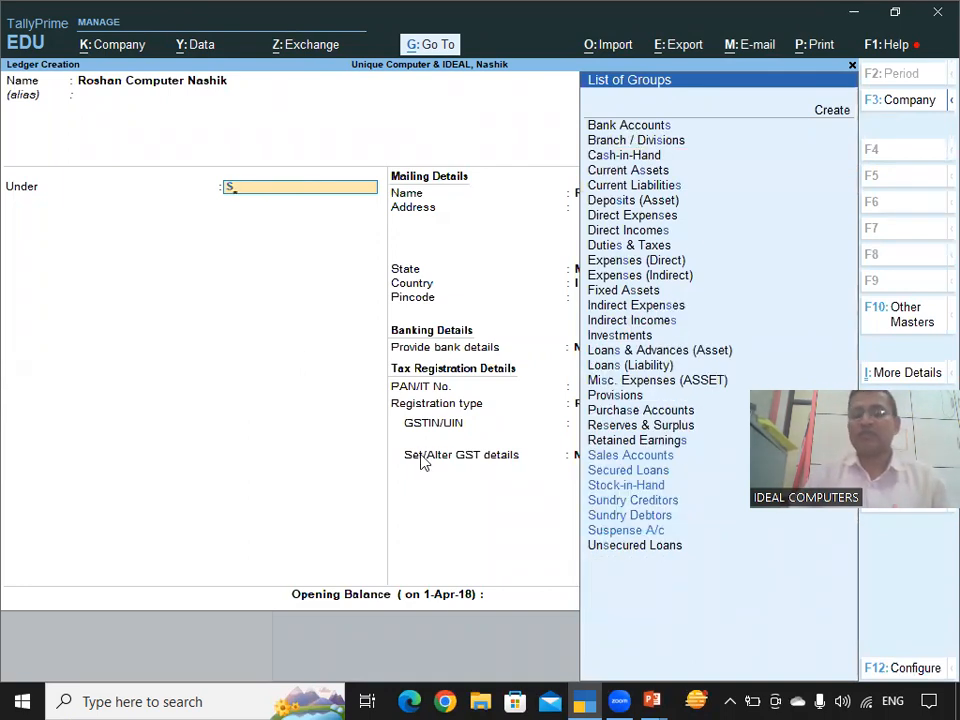
pyautogui.click(651, 518)
pyautogui.press('Return')
pyautogui.press('Return')
pyautogui.press('Return')
pyautogui.press('Return')
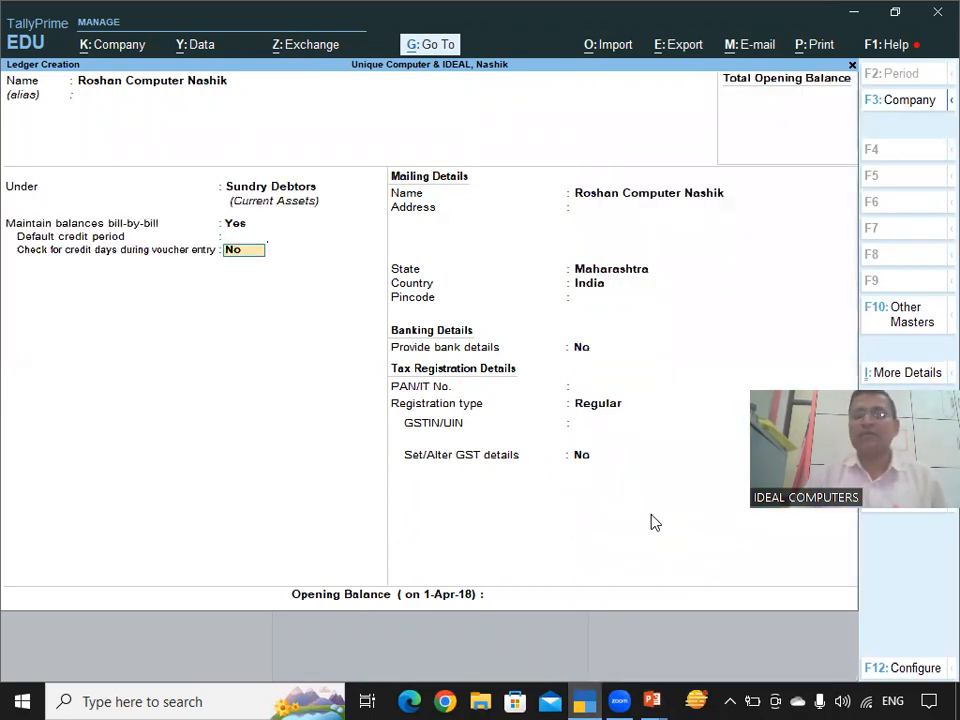
pyautogui.press('Return')
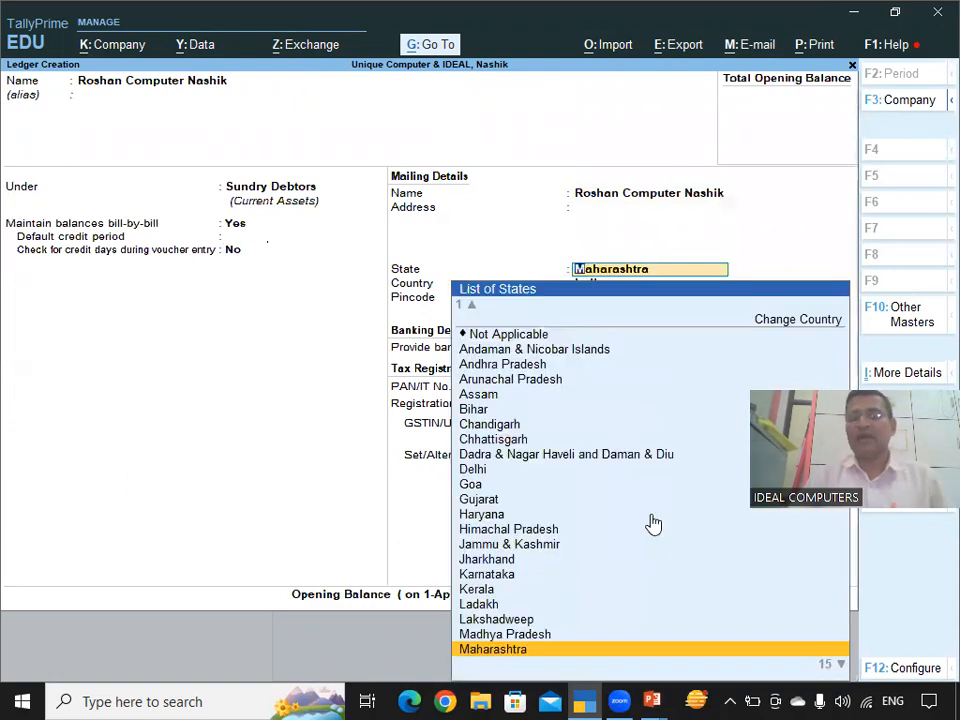
# Step: Accept Maharashtra as the state, keep bank details at No and choose Regular as the registration type
pyautogui.press('Return')
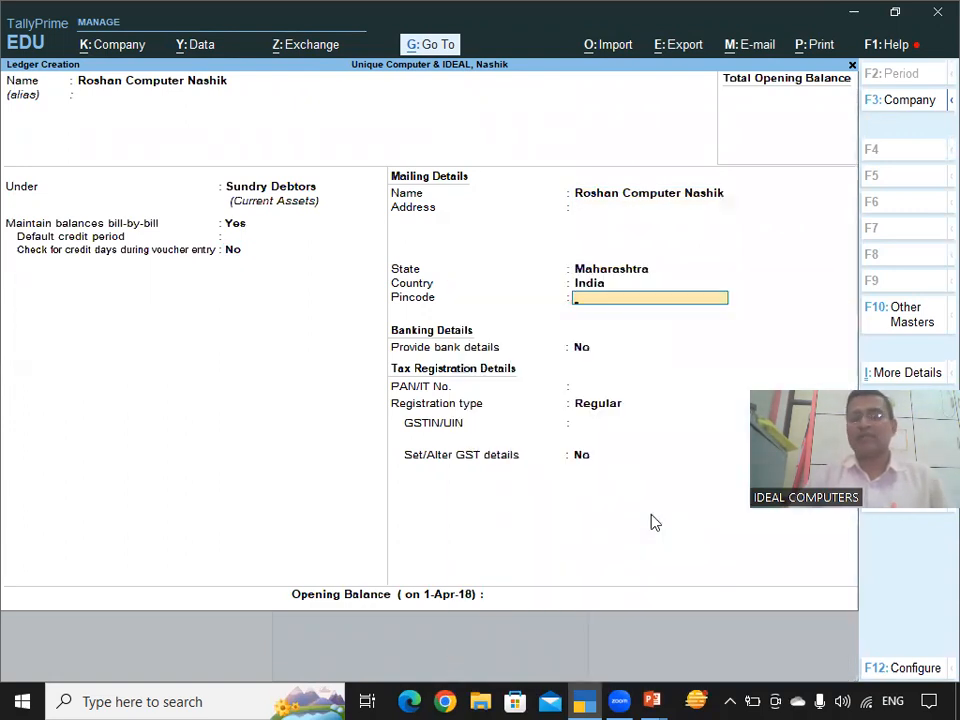
pyautogui.press('Return')
pyautogui.press('Return')
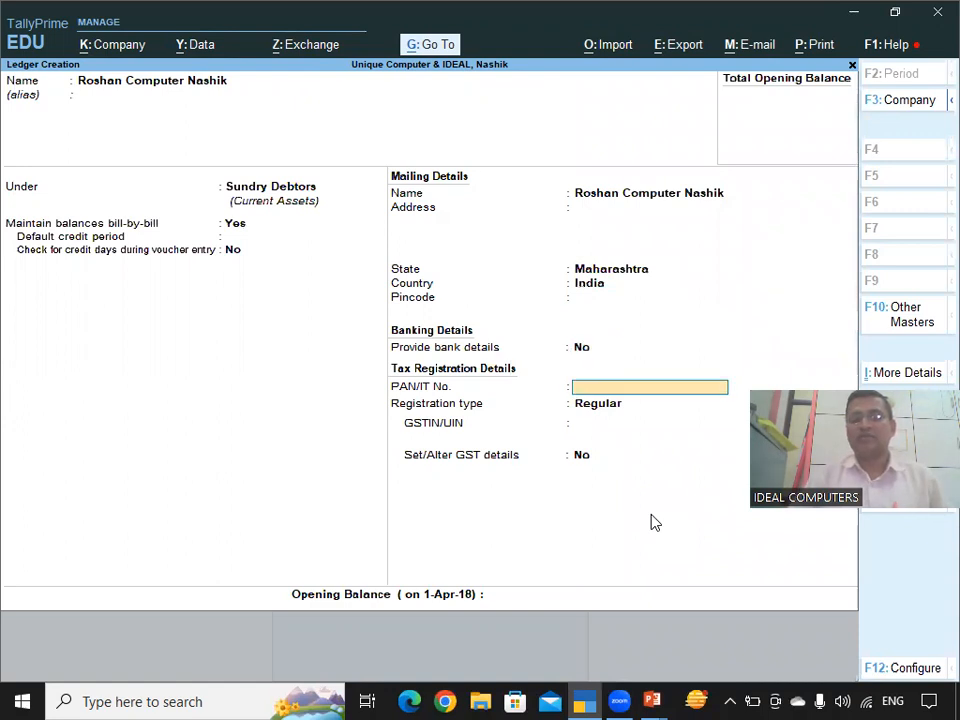
pyautogui.press('Return')
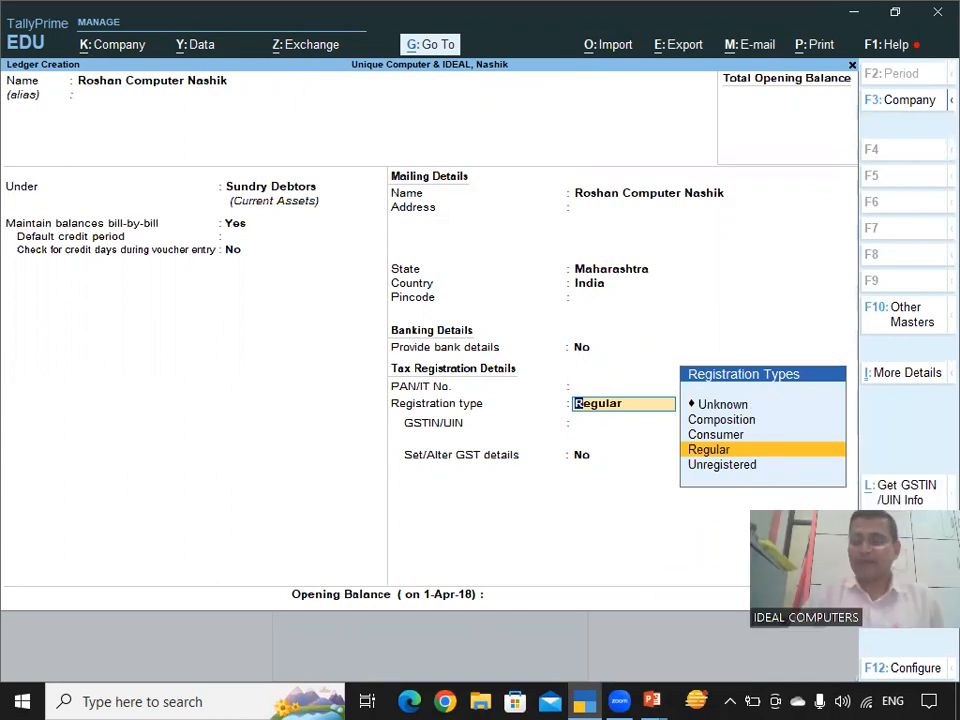
pyautogui.press('Return')
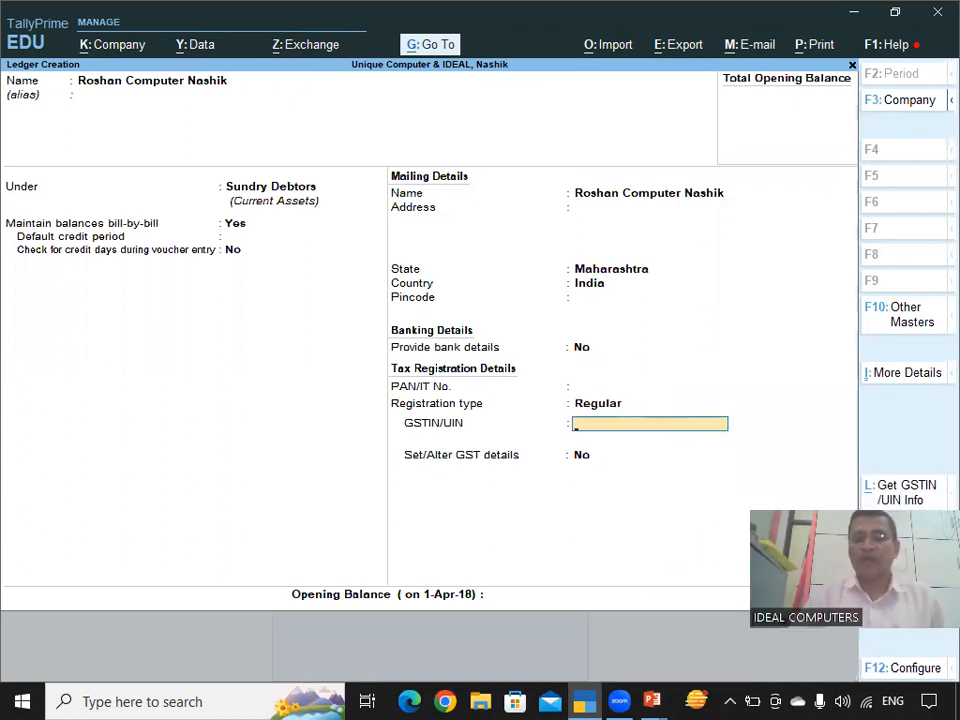
# Step: Paste the copied GST number as the GSTIN/UIN, keep Set/Alter GST details at No and save the ledger
pyautogui.hotkey('ctrl', 'v')
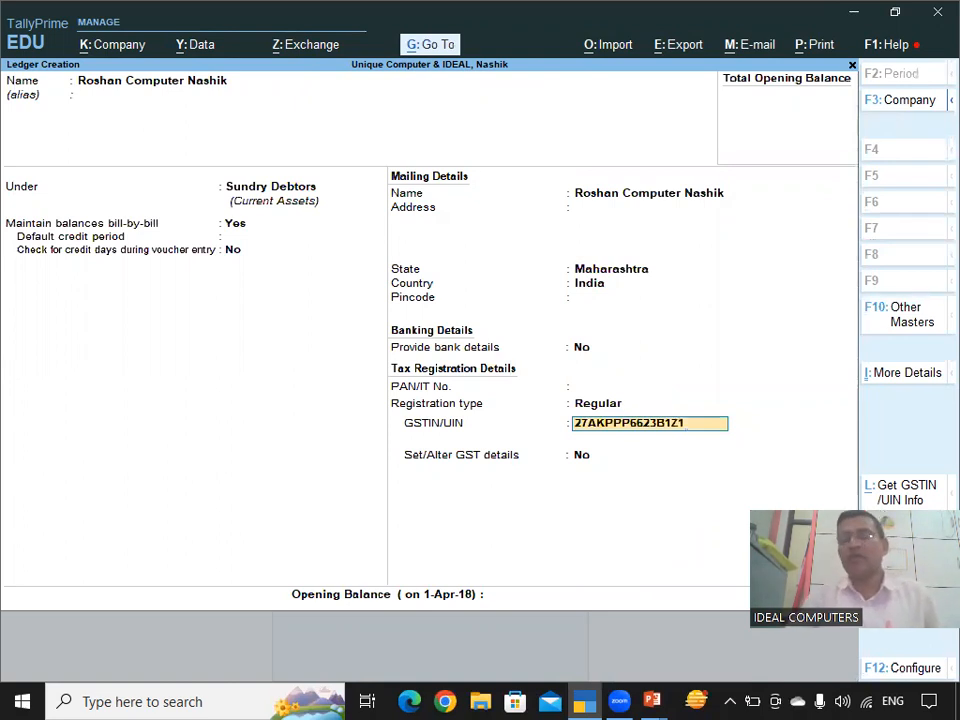
pyautogui.press('Return')
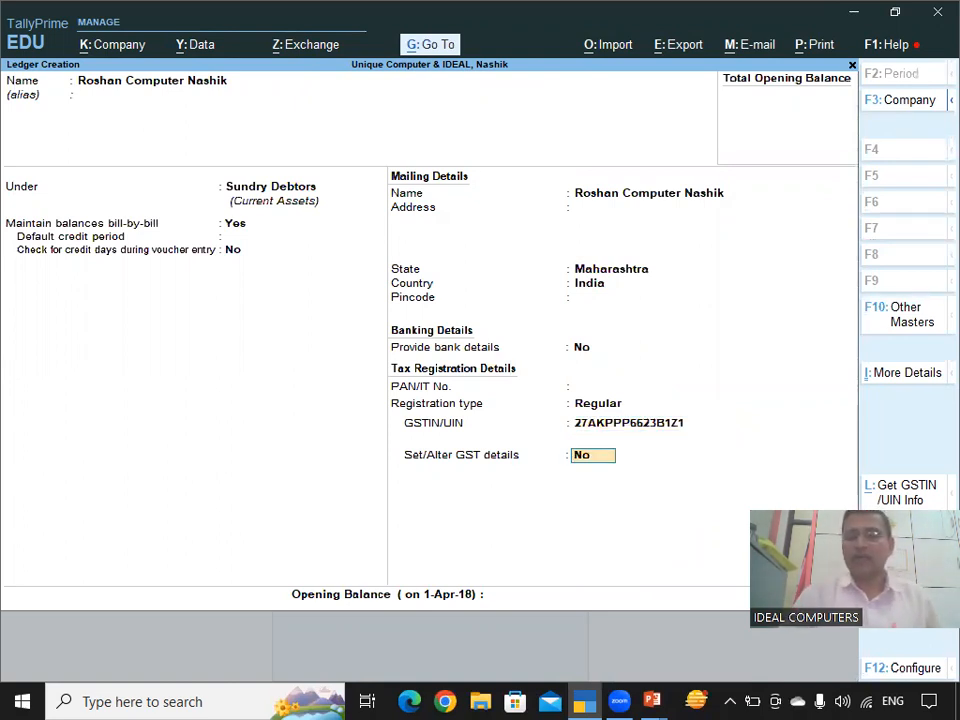
pyautogui.press('Return')
pyautogui.press('Return')
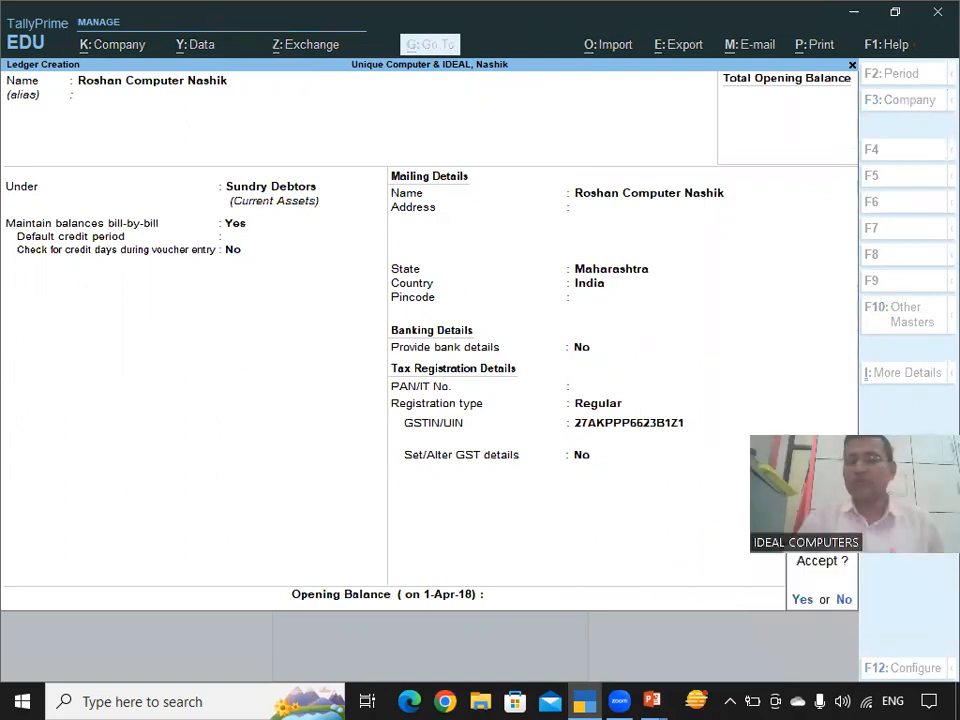
pyautogui.click(802, 603)
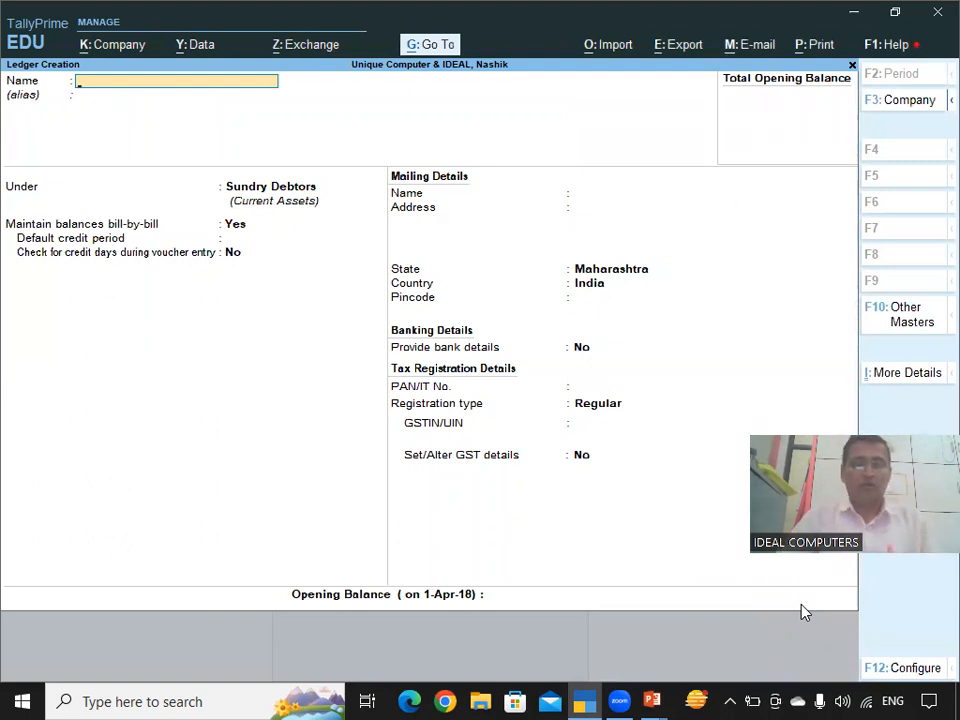
# Step: Bring up the Installation Charges row in the presentation, and back in TallyPrime name the new ledger Installation Charges, leaving the alias empty
pyautogui.hotkey('alt', 'Tab')
pyautogui.press('Right')
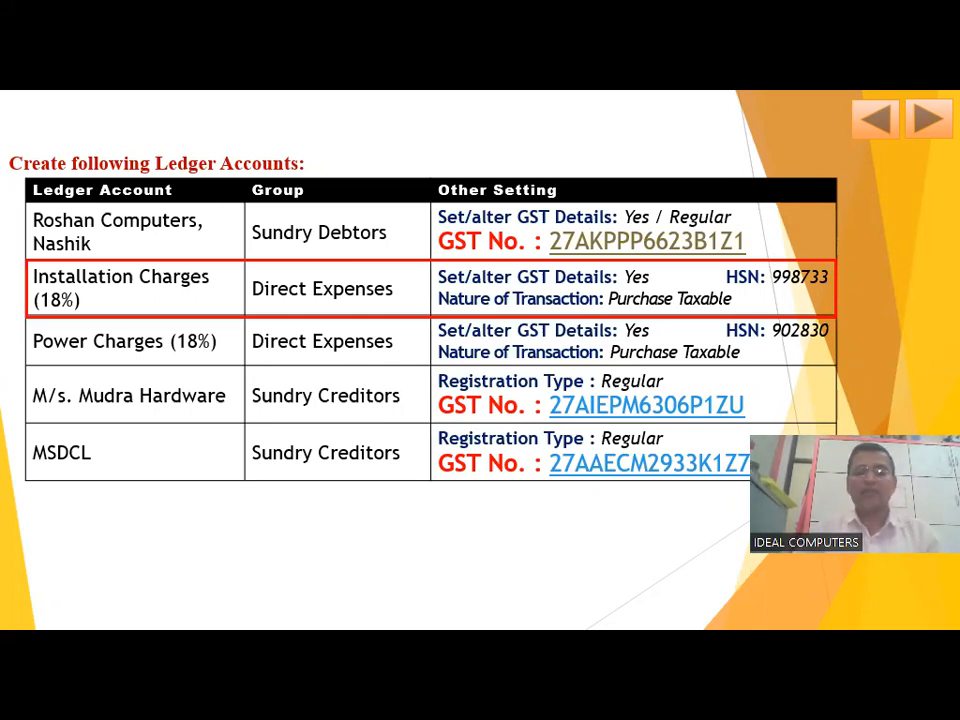
pyautogui.hotkey('alt', 'Tab')
pyautogui.write('Installati')
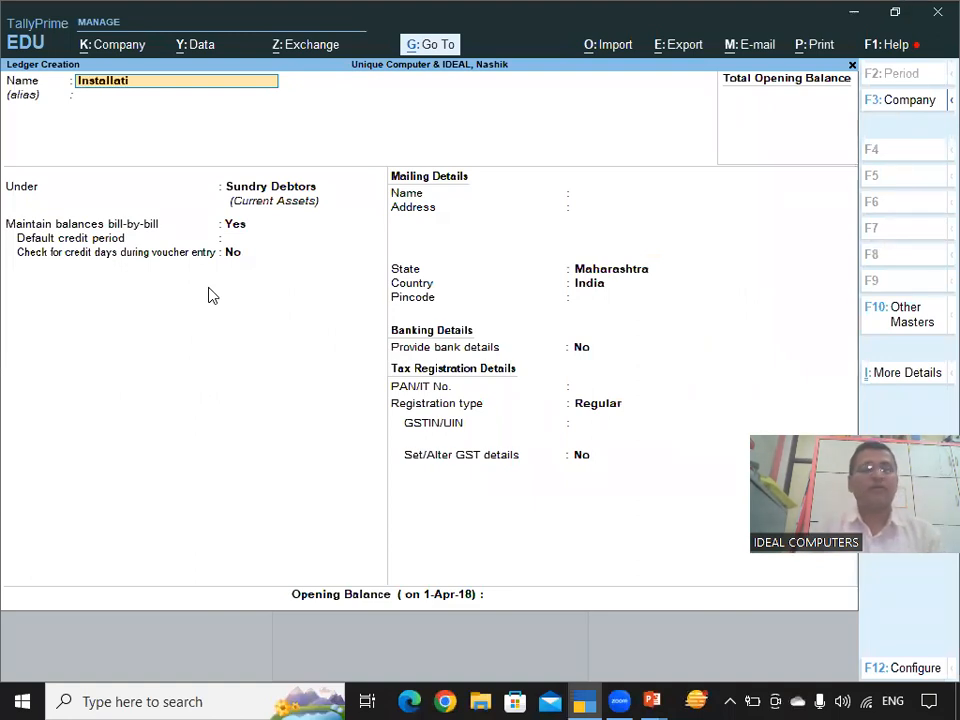
pyautogui.write('on Chargeds')
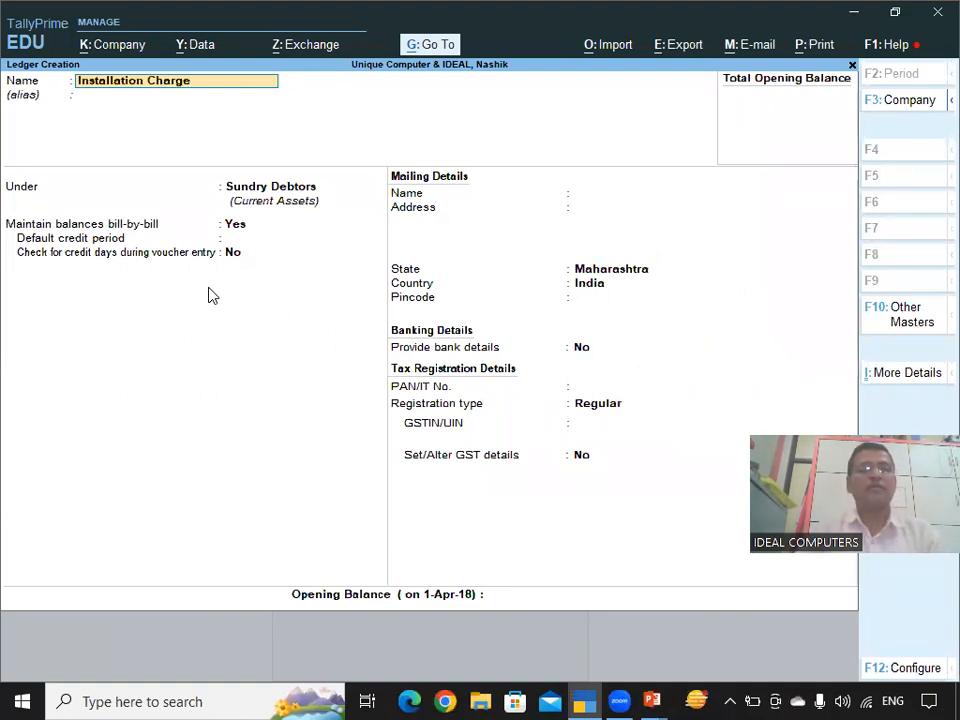
pyautogui.press('BackSpace')
pyautogui.press('BackSpace')
pyautogui.write('s')
pyautogui.press('Return')
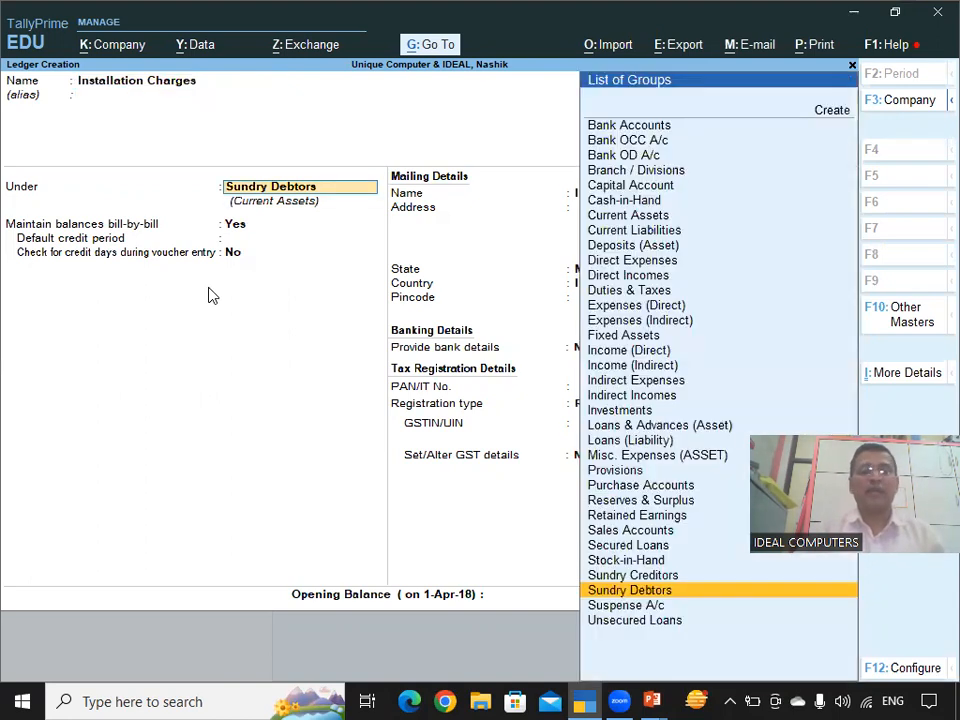
# Step: Place the ledger under Direct Expenses, keeping the ledger type at Not Applicable and GST at Applicable
pyautogui.write('D')
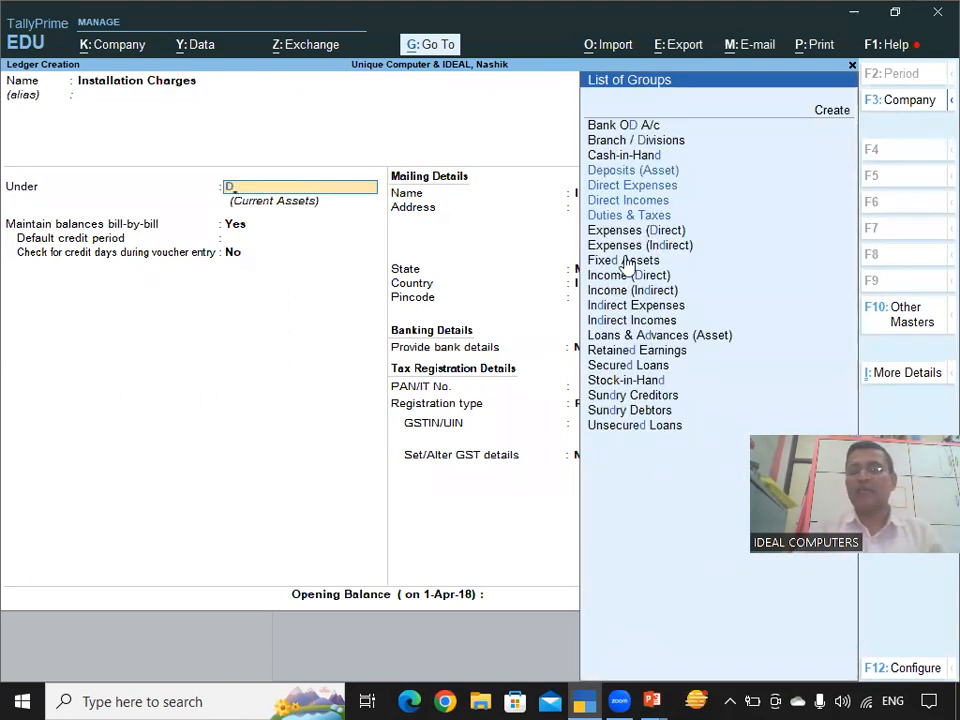
pyautogui.click(651, 191)
pyautogui.press('Return')
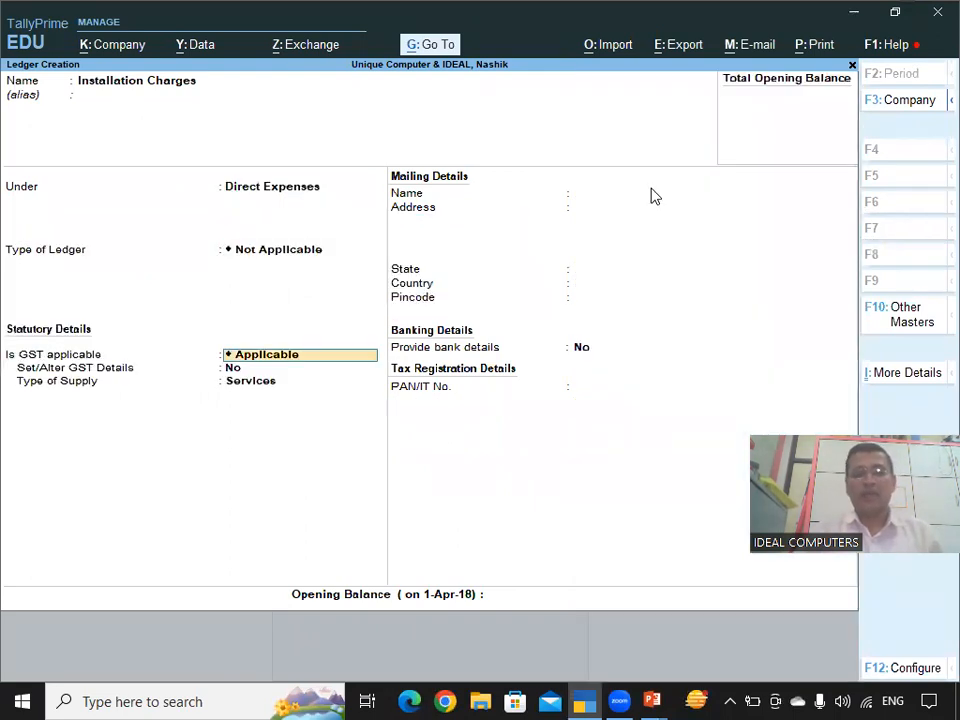
pyautogui.press('Return')
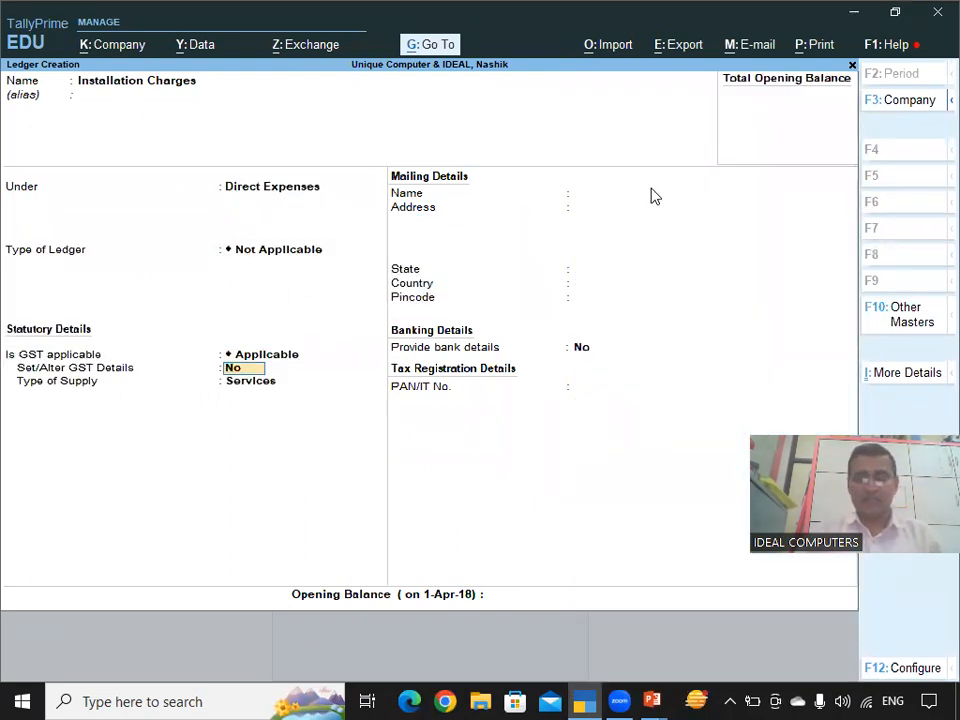
# Step: Set Set/Alter GST Details to Yes and enter HSN/SAC 998713, leaving the description empty
pyautogui.write('Y')
pyautogui.click(241, 376)
pyautogui.press('Return')
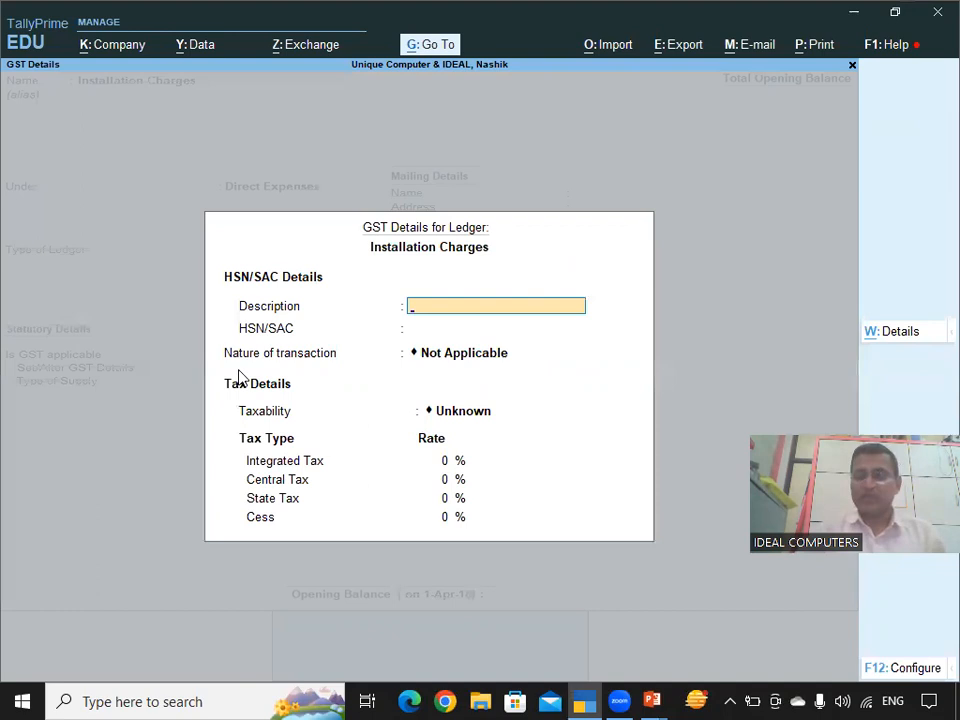
pyautogui.press('Return')
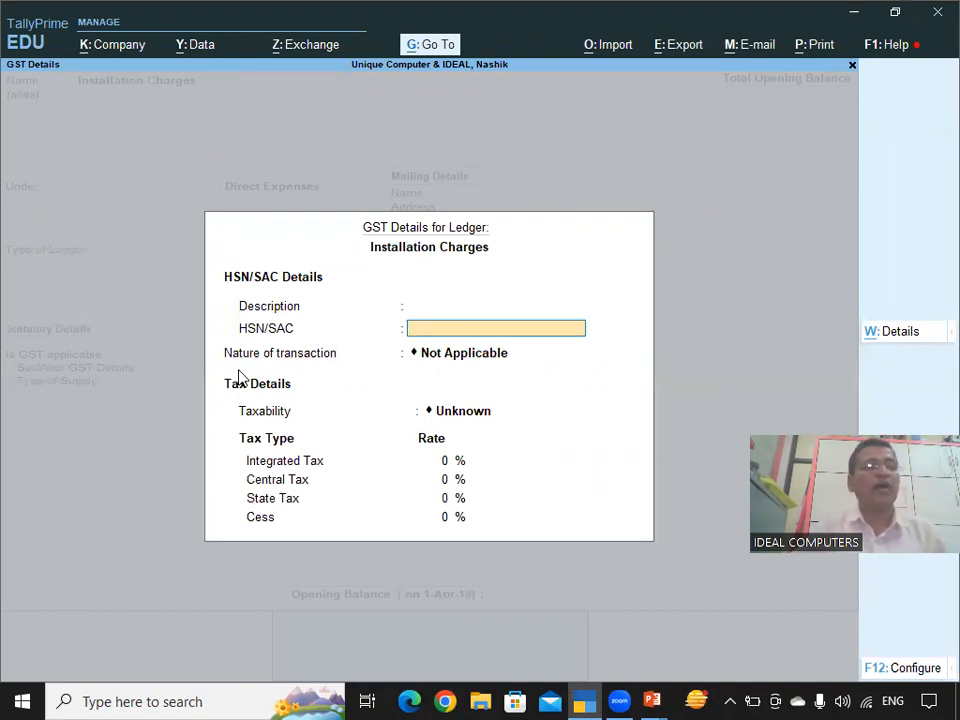
pyautogui.write('9987')
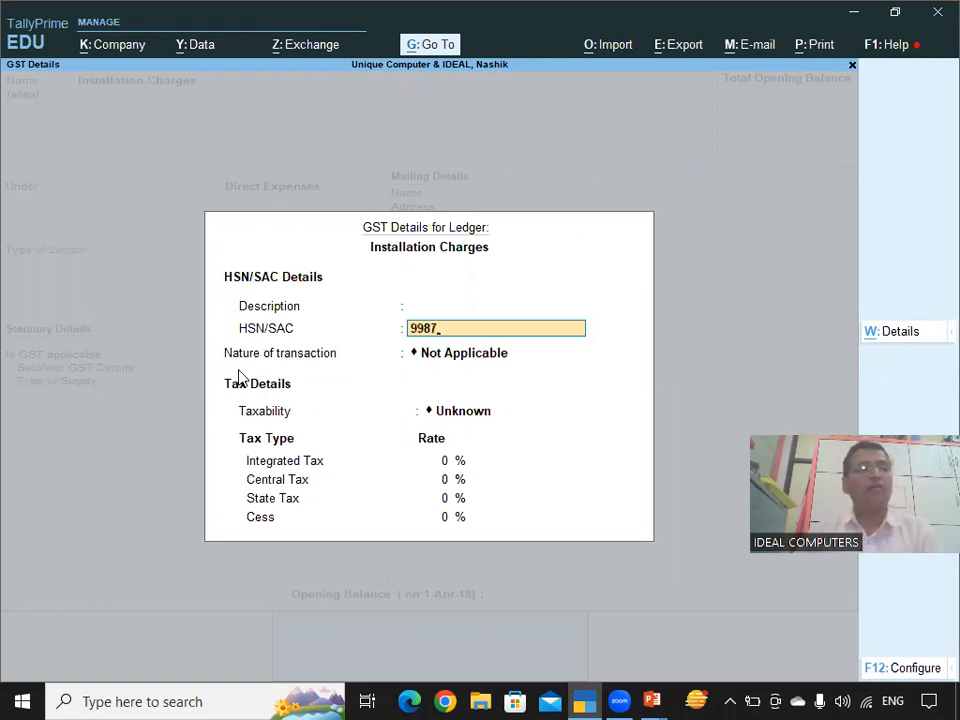
pyautogui.write('13')
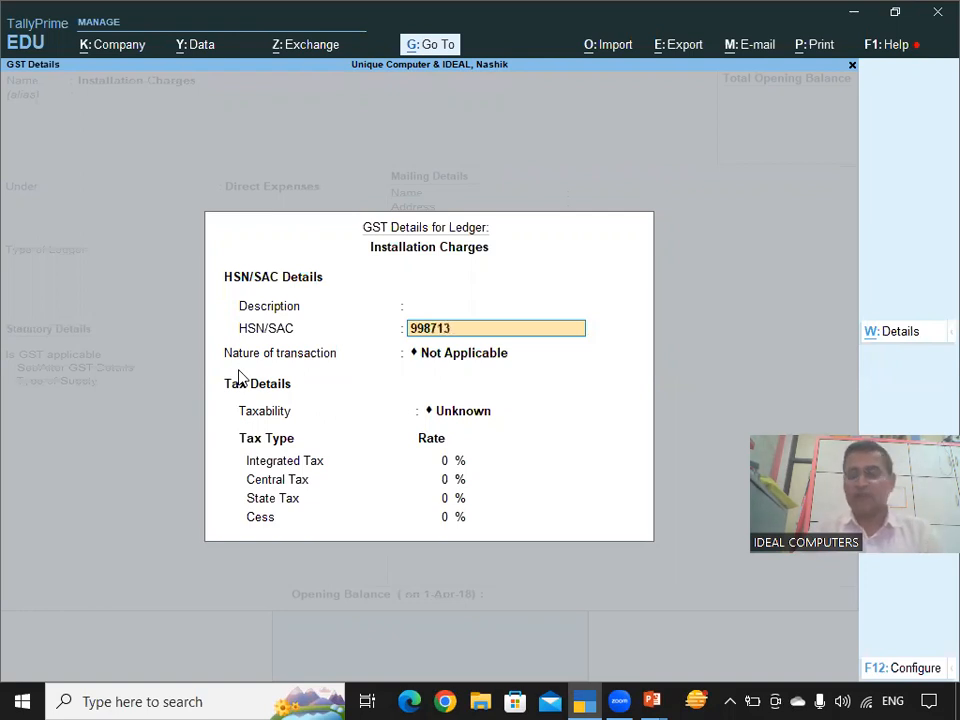
pyautogui.press('Return')
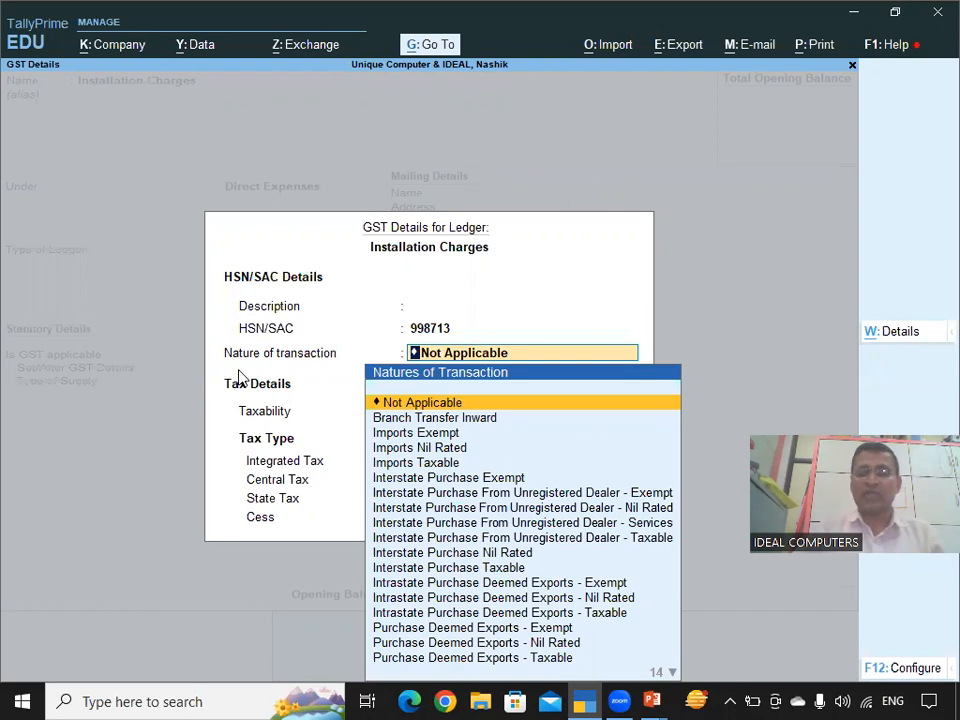
# Step: Choose Purchase Taxable as the nature of transaction for Installation Charges
pyautogui.press('Down')
pyautogui.press('Down')
pyautogui.press('Down')
pyautogui.press('Down')
pyautogui.press('Down')
pyautogui.press('Down')
pyautogui.press('Down')
pyautogui.press('Down')
pyautogui.press('Down')
pyautogui.press('Down')
pyautogui.press('Down')
pyautogui.press('Down')
pyautogui.press('Down')
pyautogui.press('Down')
pyautogui.press('Down')
pyautogui.press('Down')
pyautogui.press('Down')
pyautogui.press('Down')
pyautogui.press('Down')
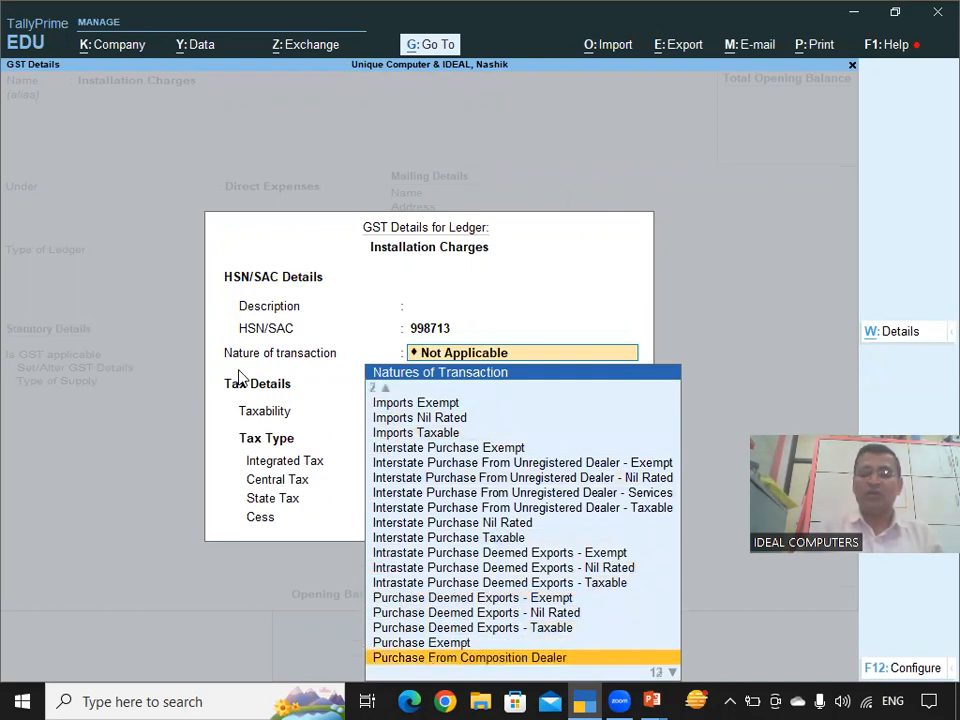
pyautogui.press('Down')
pyautogui.press('Down')
pyautogui.press('Down')
pyautogui.press('Down')
pyautogui.press('Down')
pyautogui.press('Down')
pyautogui.press('Down')
pyautogui.press('Down')
pyautogui.press('Down')
pyautogui.press('Down')
pyautogui.press('Down')
pyautogui.press('Down')
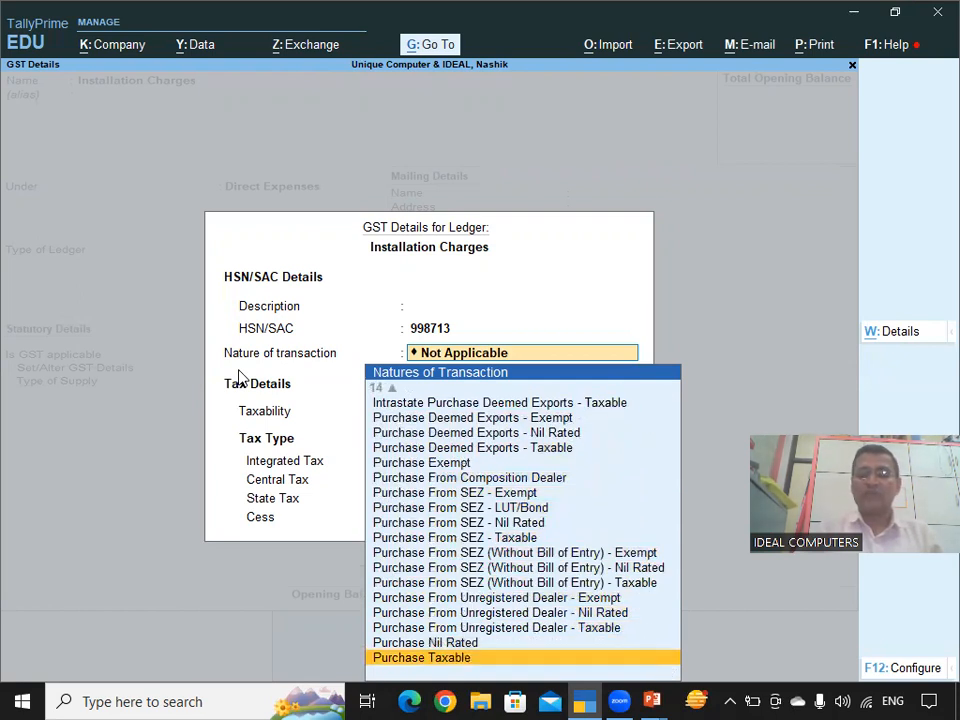
pyautogui.click(479, 663)
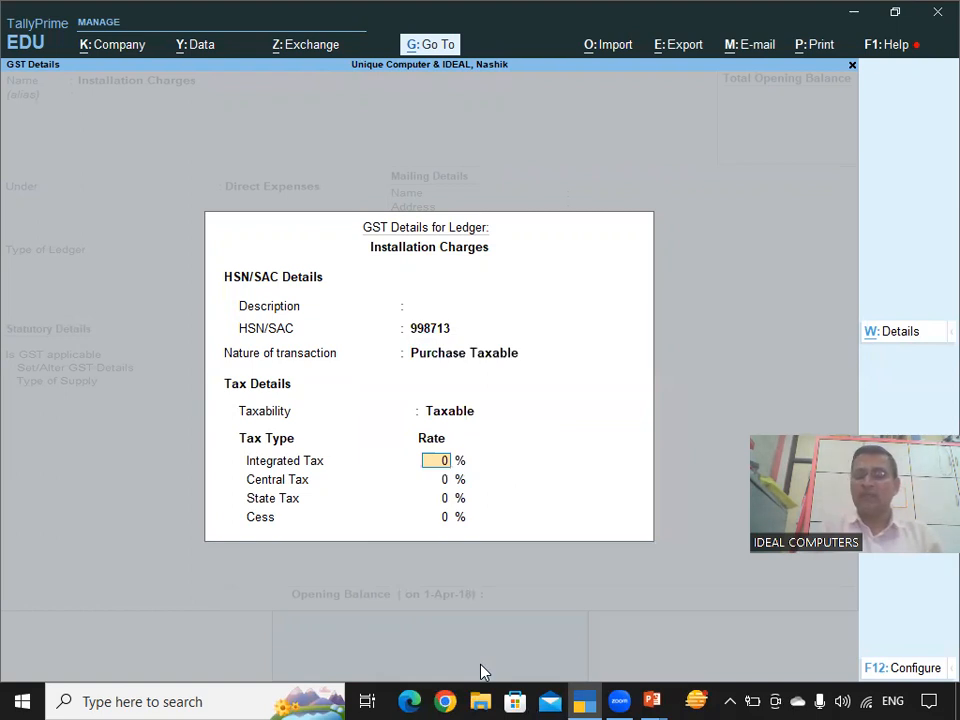
# Step: Set the integrated tax rate to 18%, keep cess at 0% and accept the GST details
pyautogui.write('18')
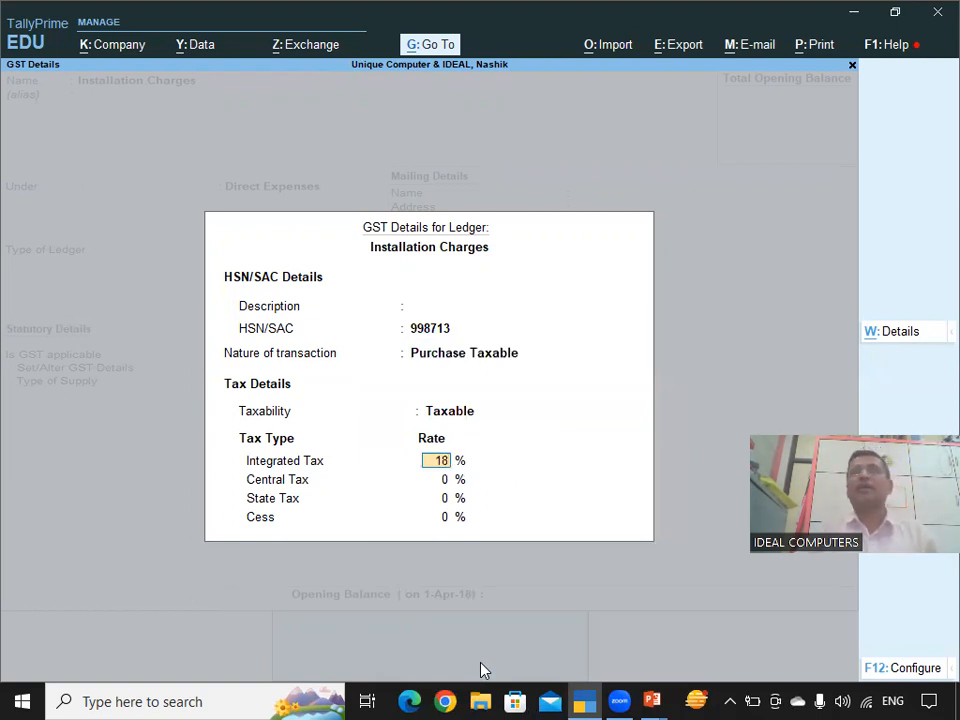
pyautogui.press('Return')
pyautogui.press('Return')
pyautogui.press('Return')
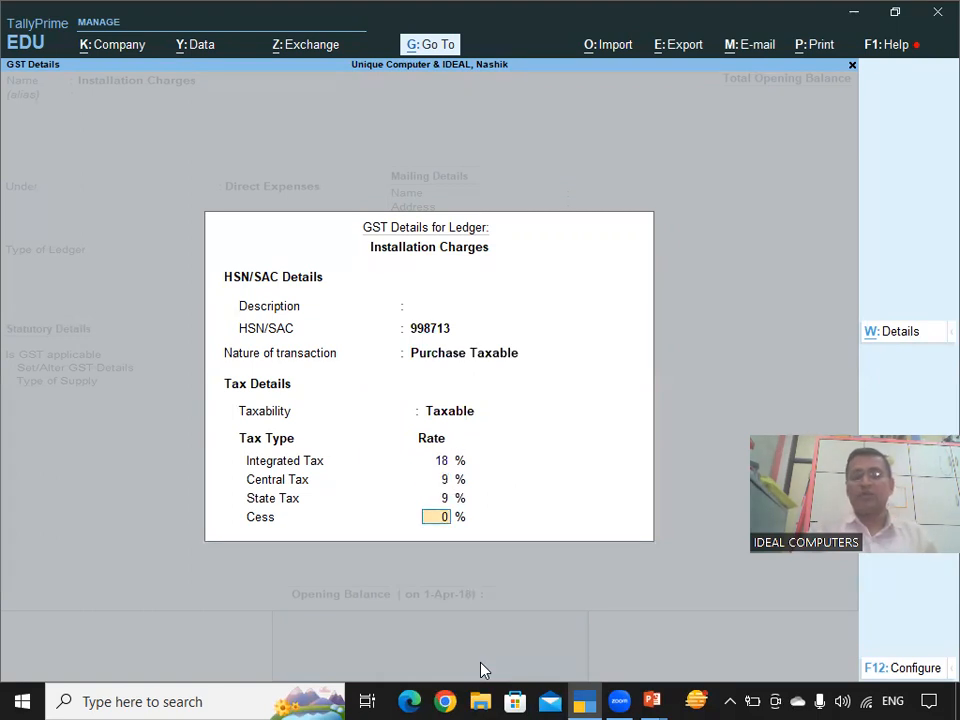
pyautogui.press('Return')
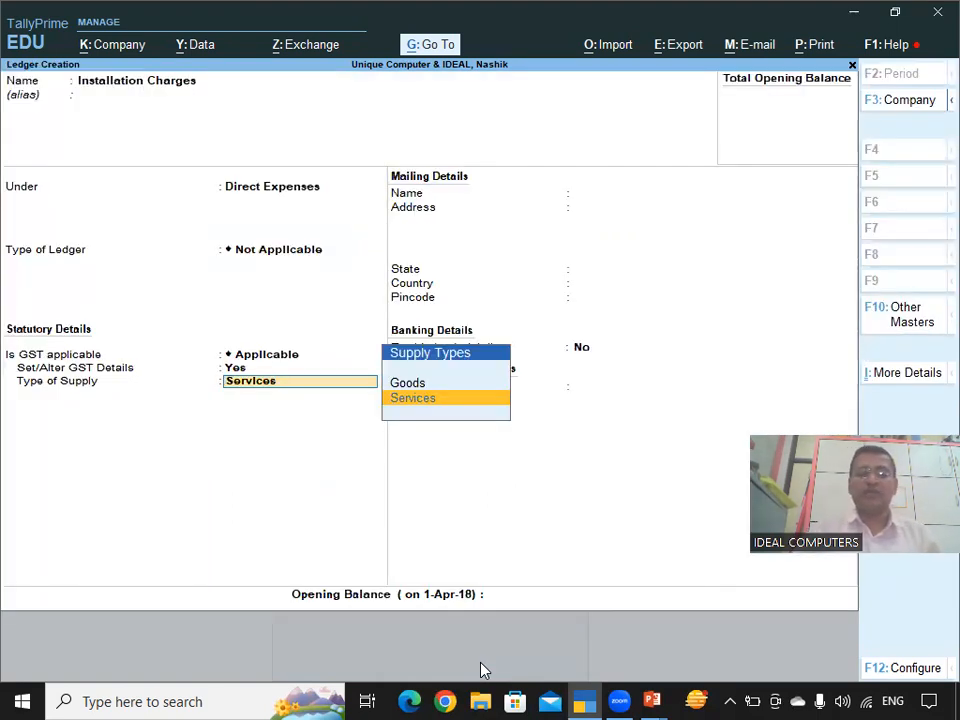
# Step: Keep Services as the type of supply, leave the opening balance empty and save the Installation Charges ledger
pyautogui.press('Return')
pyautogui.press('Return')
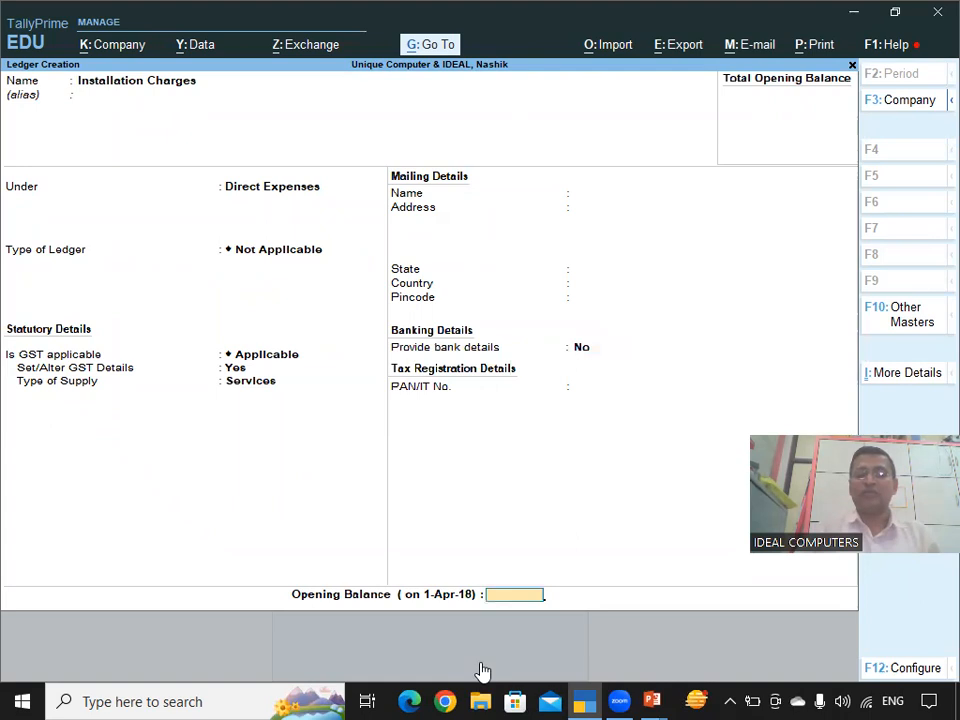
pyautogui.press('Return')
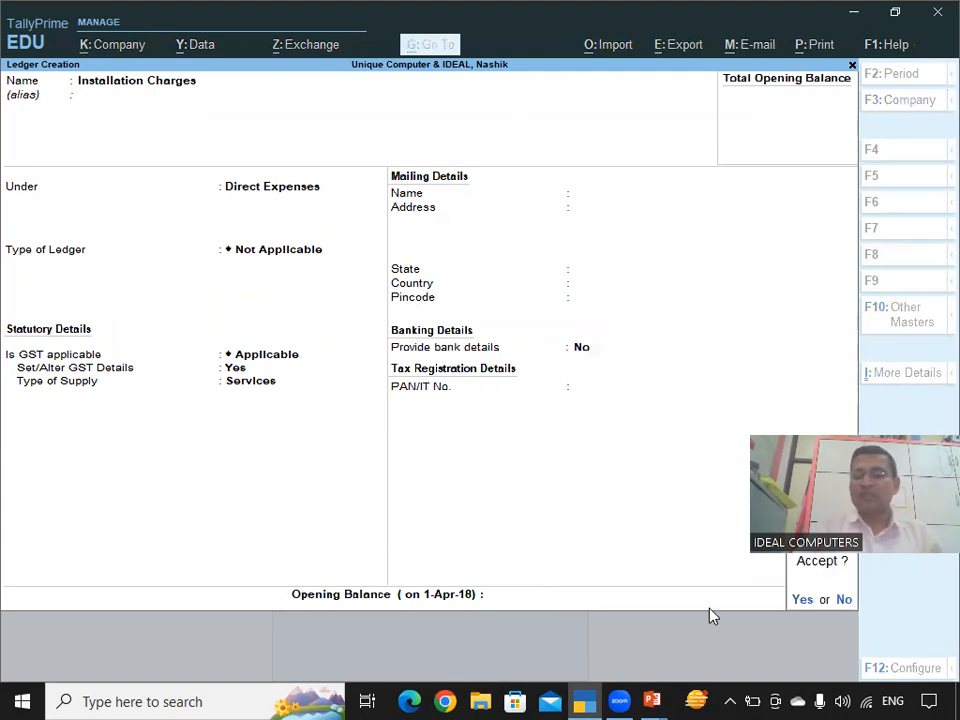
pyautogui.click(804, 600)
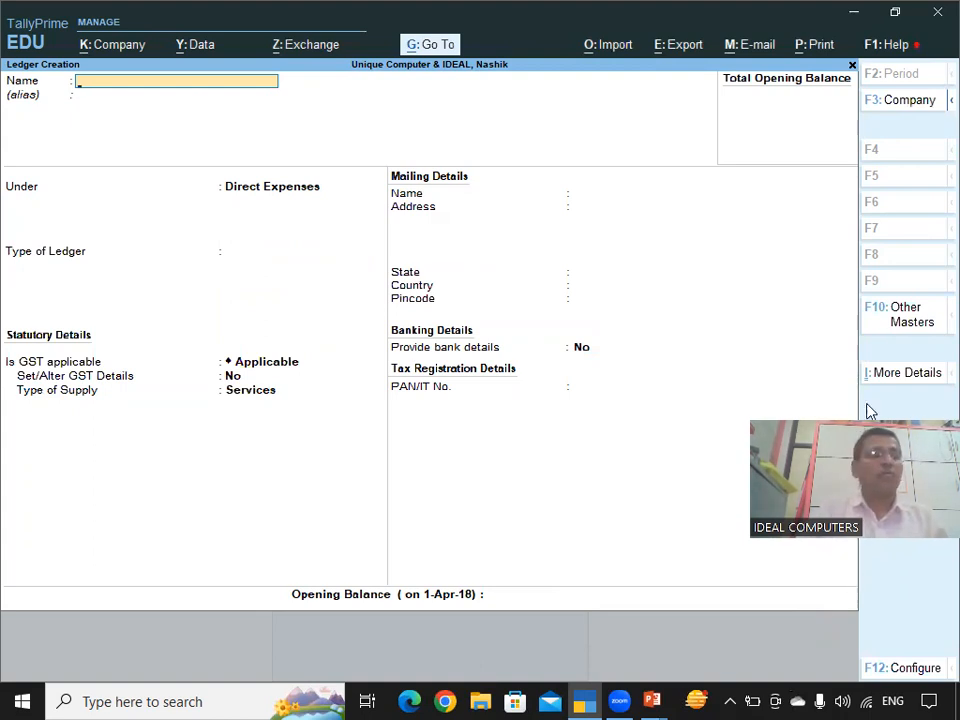
# Step: Bring up the Power Charges row in the presentation, and back in TallyPrime name the new ledger Power Charges, leaving the alias empty
pyautogui.press('alt')
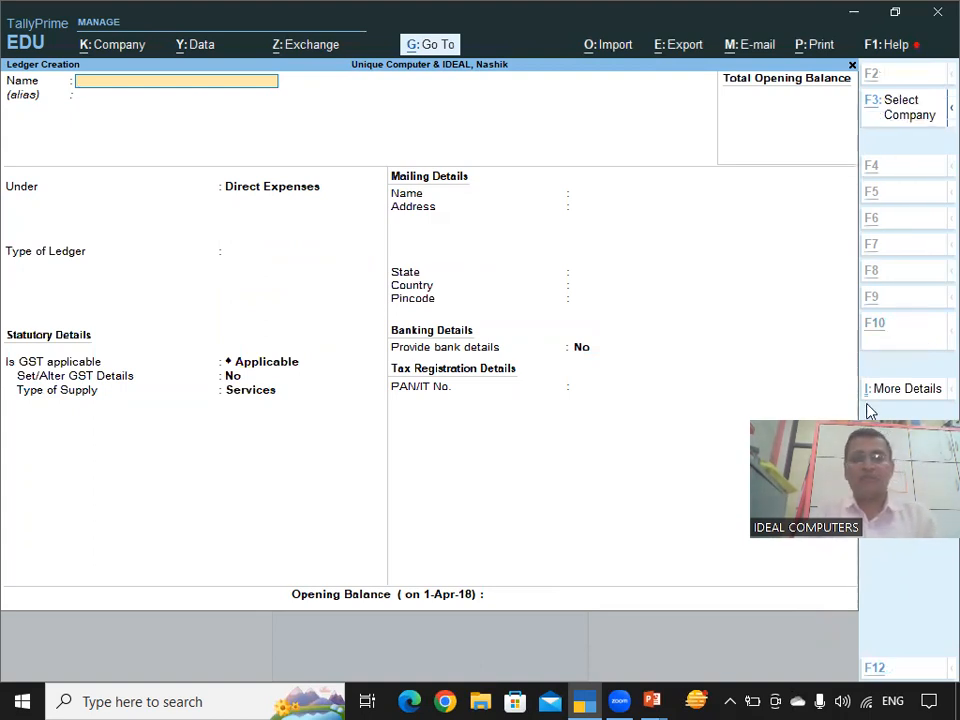
pyautogui.hotkey('alt', 'Tab')
pyautogui.click(867, 404)
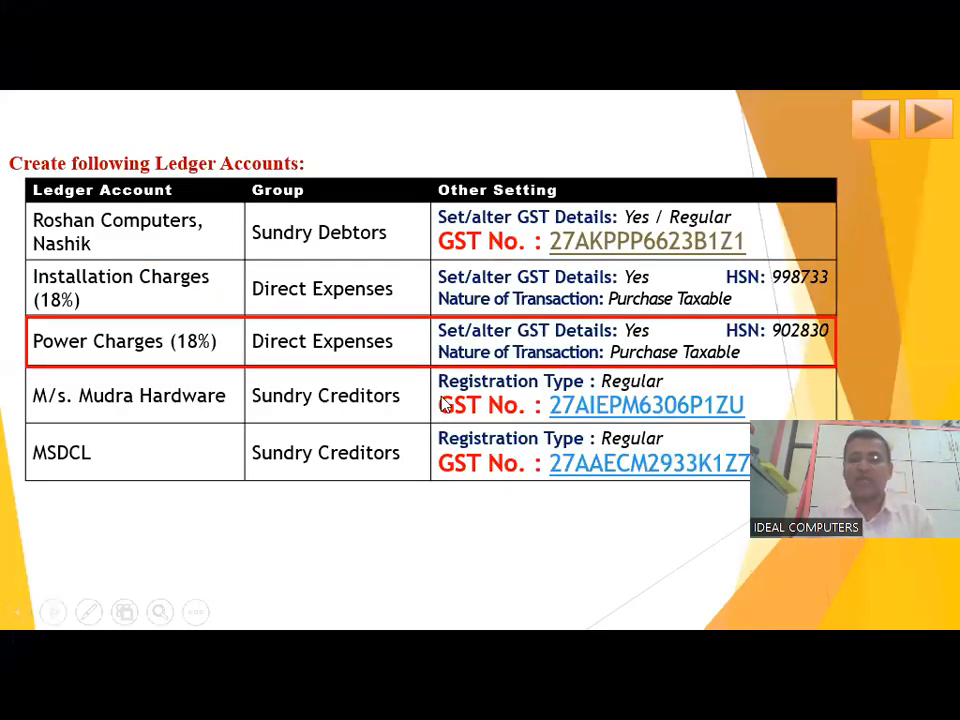
pyautogui.hotkey('alt', 'Tab')
pyautogui.write('P')
pyautogui.write('er')
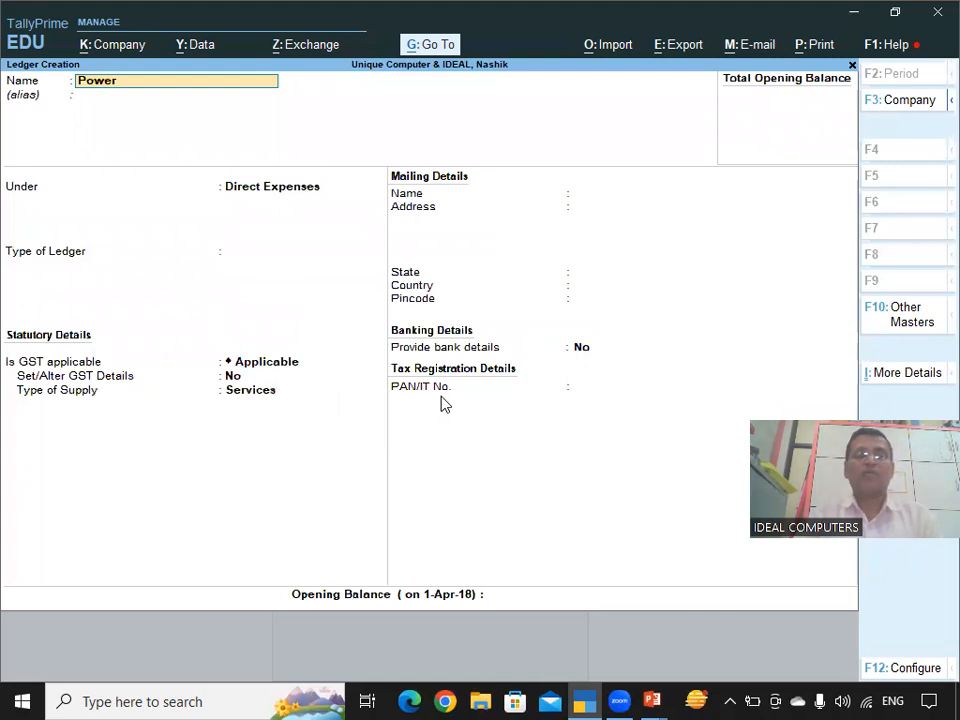
pyautogui.write(' Charges')
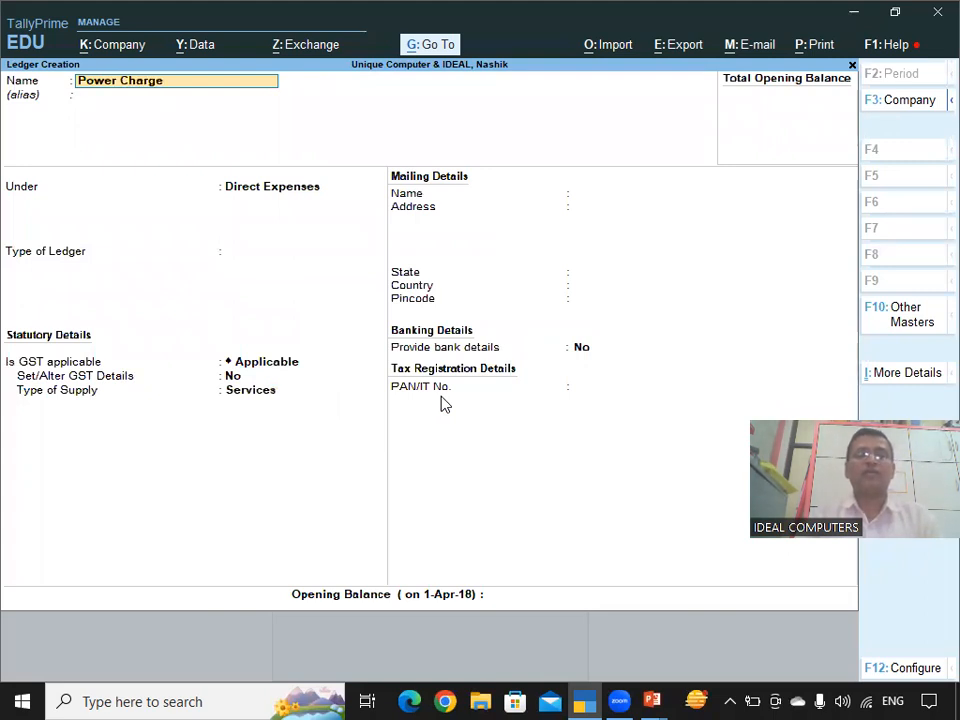
pyautogui.press('Return')
pyautogui.press('Return')
# Step: Keep Power Charges under Direct Expenses, with ledger type Not Applicable and GST Applicable
pyautogui.press('Return')
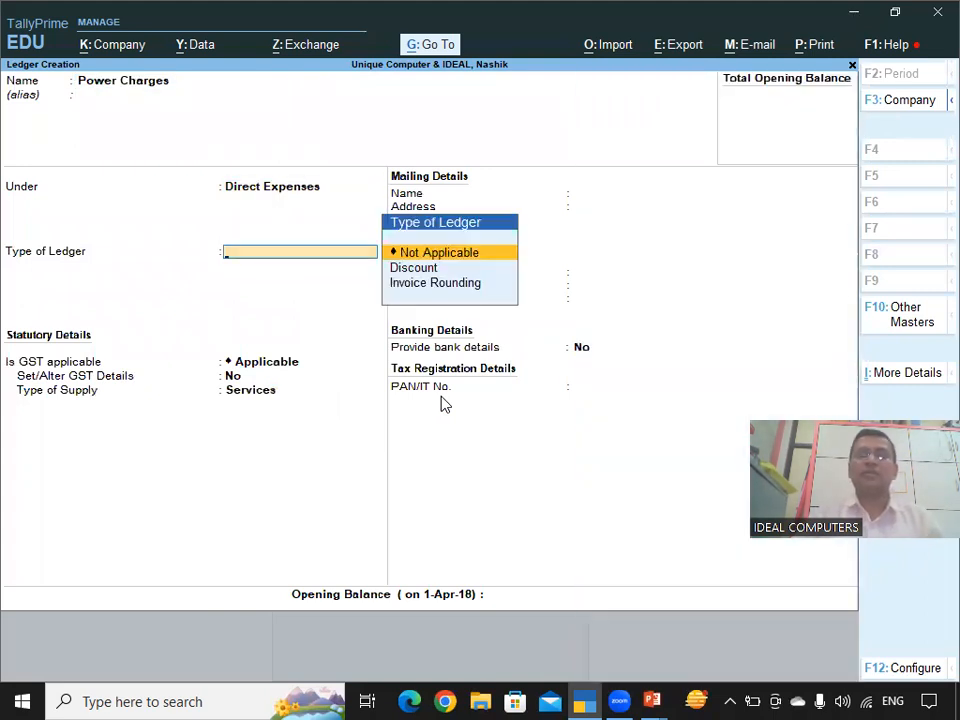
pyautogui.press('Return')
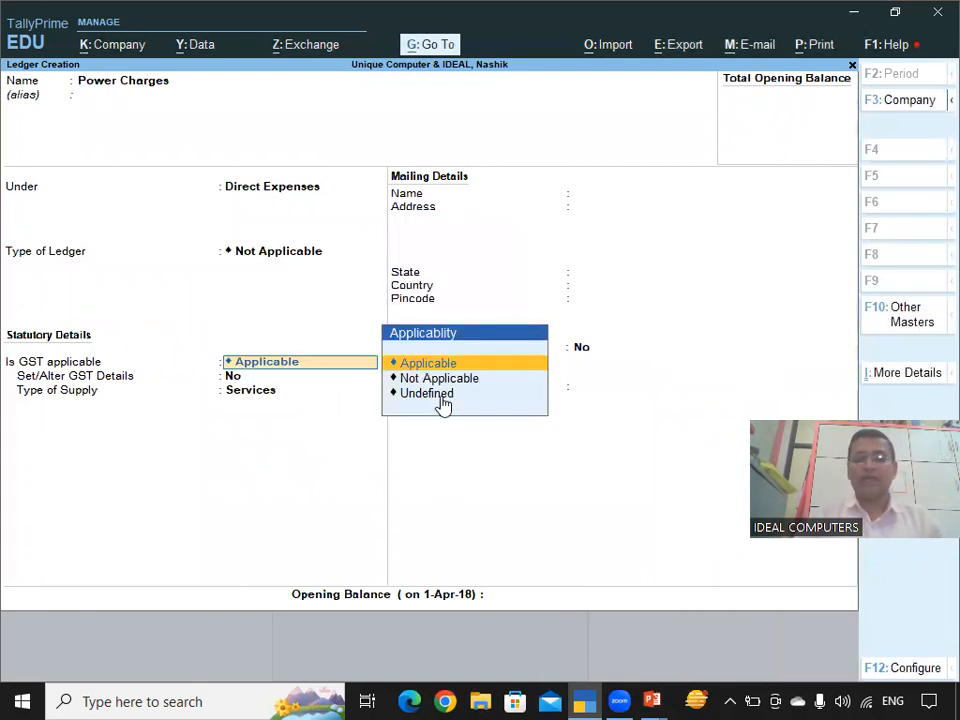
pyautogui.press('Return')
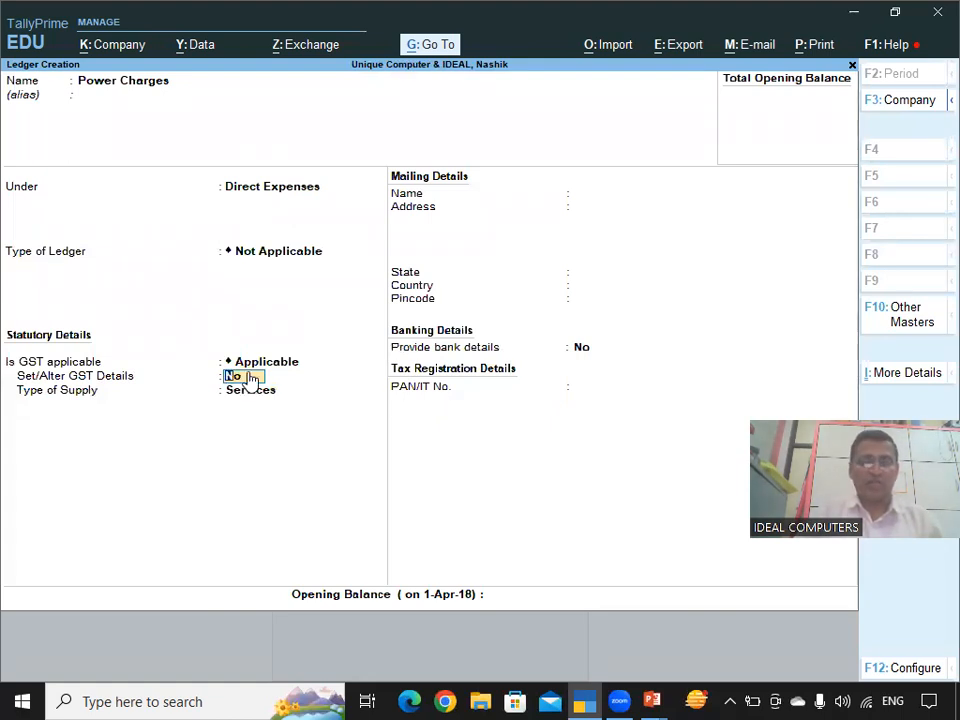
# Step: Turn on Set/Alter GST Details for Power Charges and enter HSN/SAC 902830 without a description
pyautogui.write('Yes')
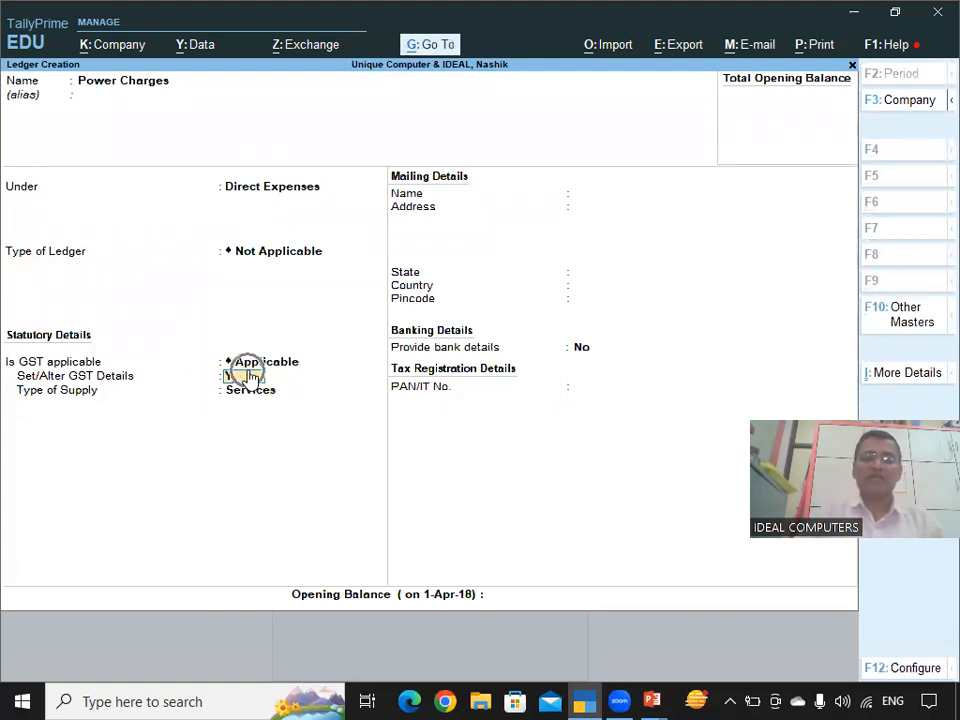
pyautogui.press('Return')
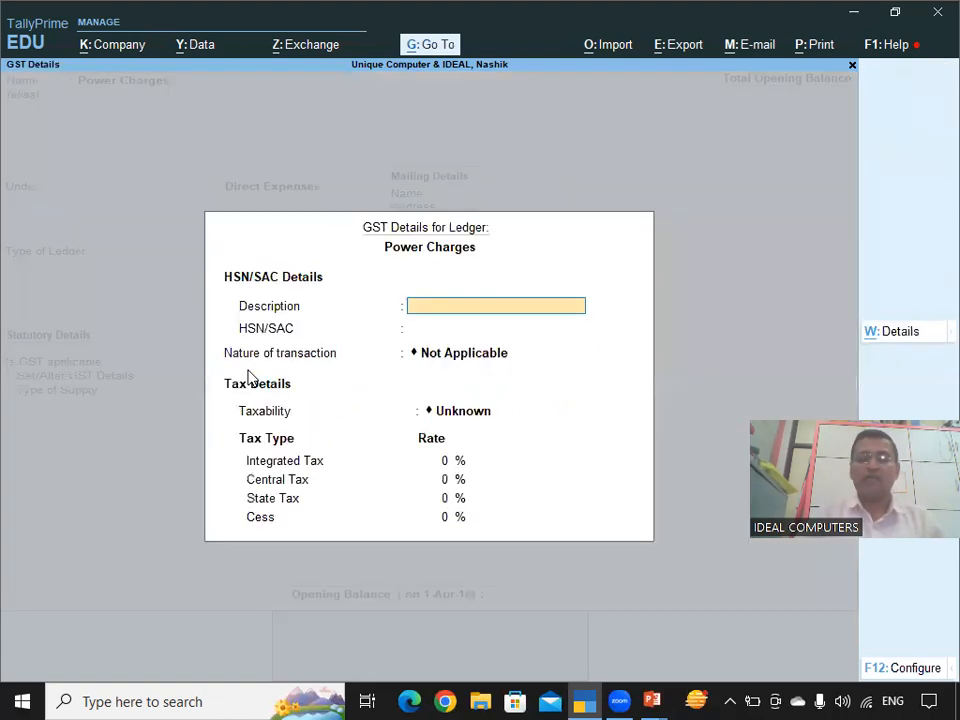
pyautogui.press('Return')
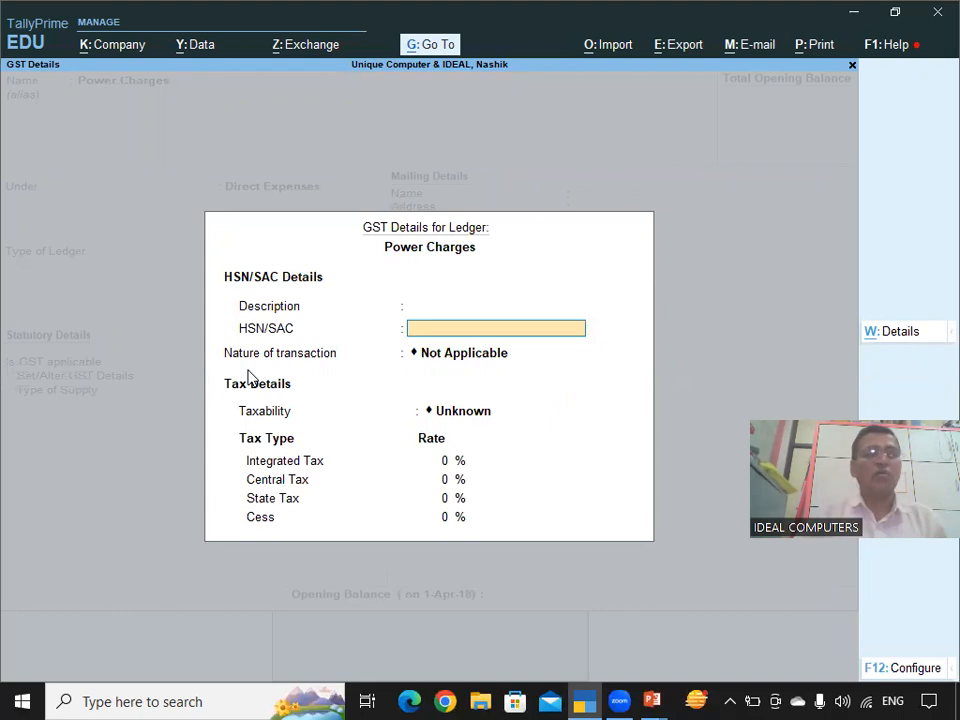
pyautogui.write('902')
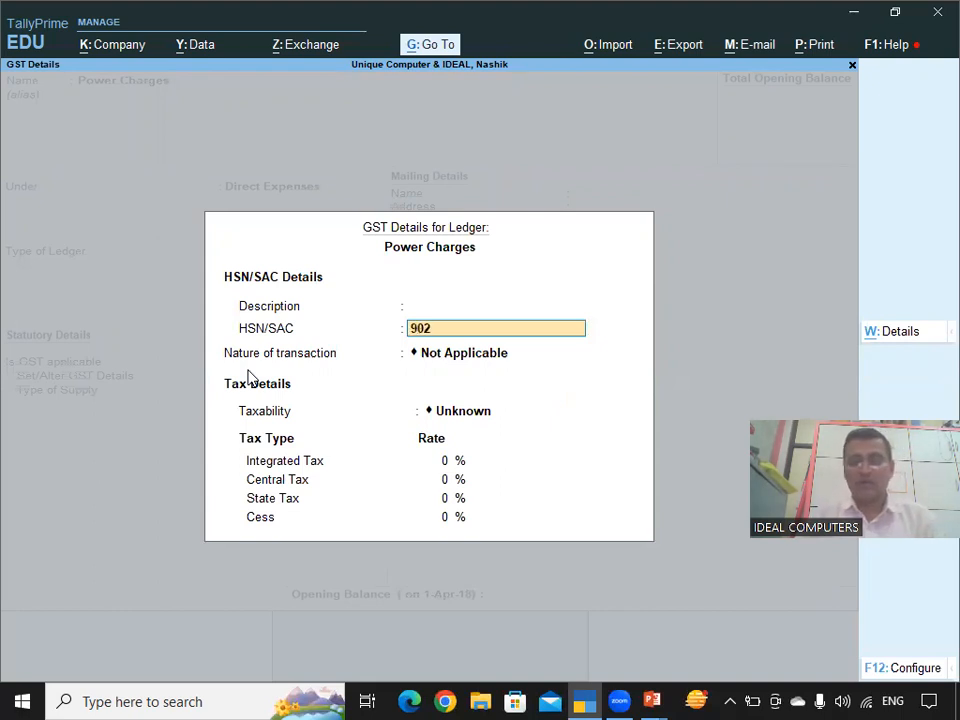
pyautogui.write('830')
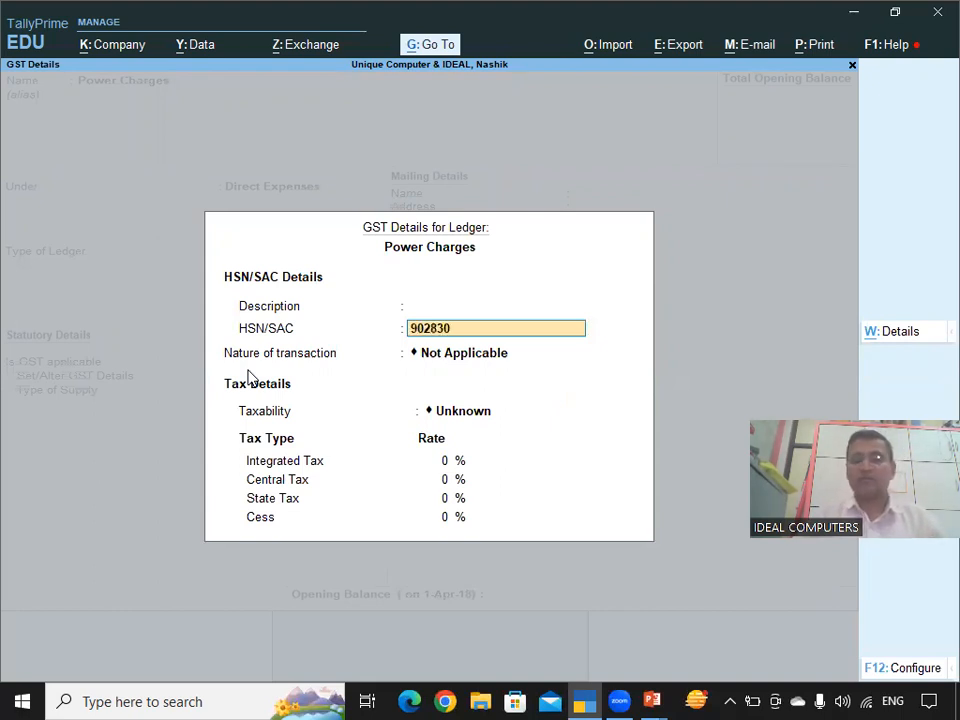
pyautogui.press('Return')
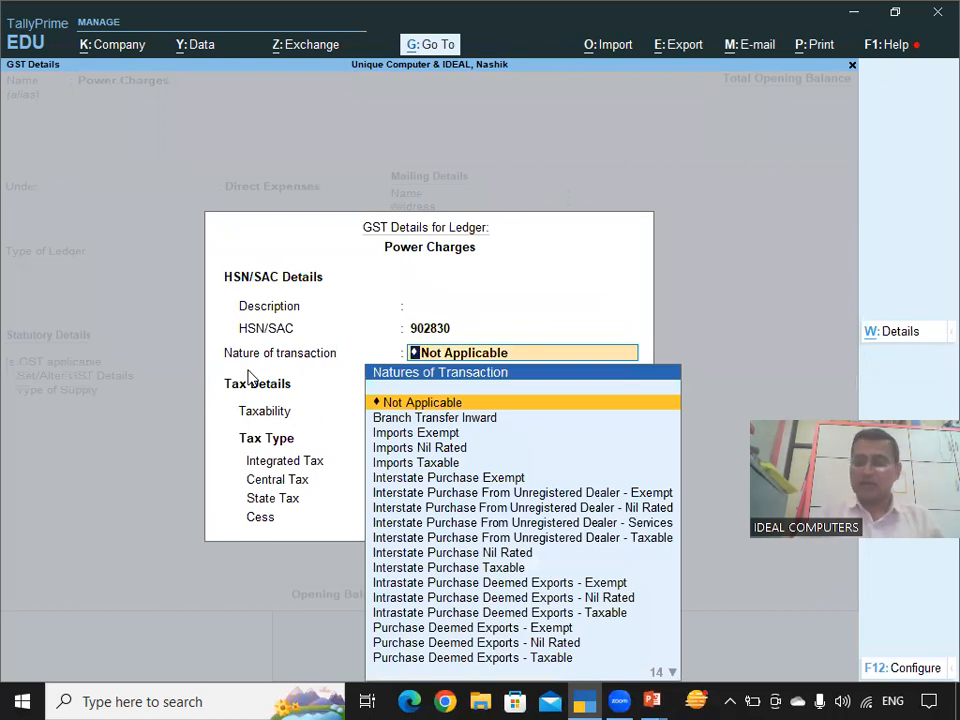
# Step: Set the nature of transaction for Power Charges to Purchase Taxable
pyautogui.press('Down')
pyautogui.press('Down')
pyautogui.press('Down')
pyautogui.press('Down')
pyautogui.press('Down')
pyautogui.press('Down')
pyautogui.press('Down')
pyautogui.press('Down')
pyautogui.press('Down')
pyautogui.press('Down')
pyautogui.press('Down')
pyautogui.press('Down')
pyautogui.press('Down')
pyautogui.press('Down')
pyautogui.press('Down')
pyautogui.press('Down')
pyautogui.press('Down')
pyautogui.press('Down')
pyautogui.press('Down')
pyautogui.press('Down')
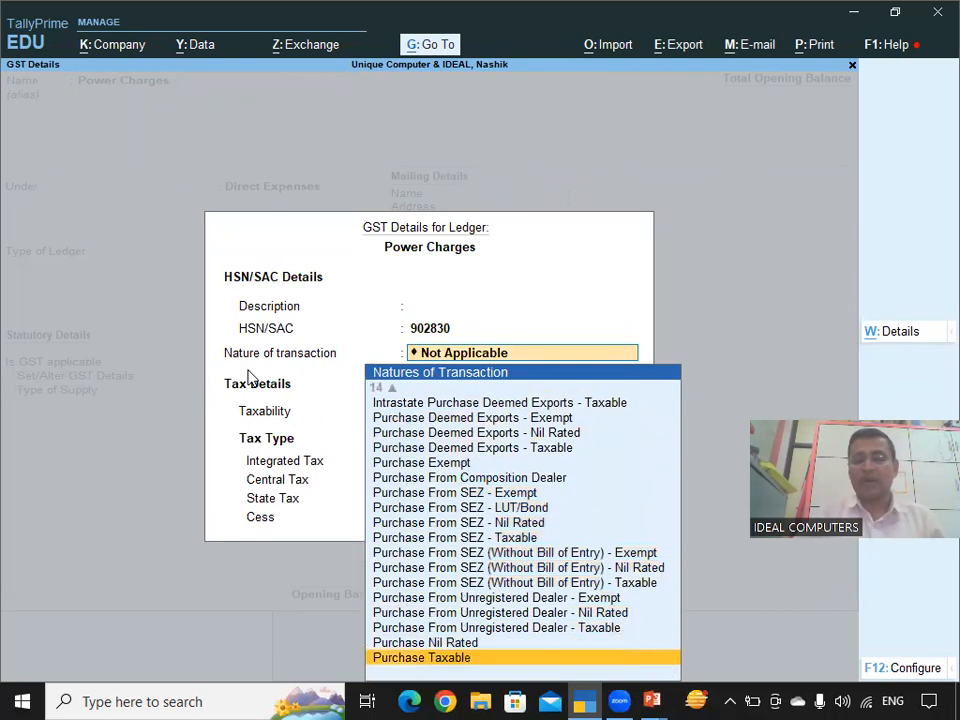
pyautogui.click(496, 665)
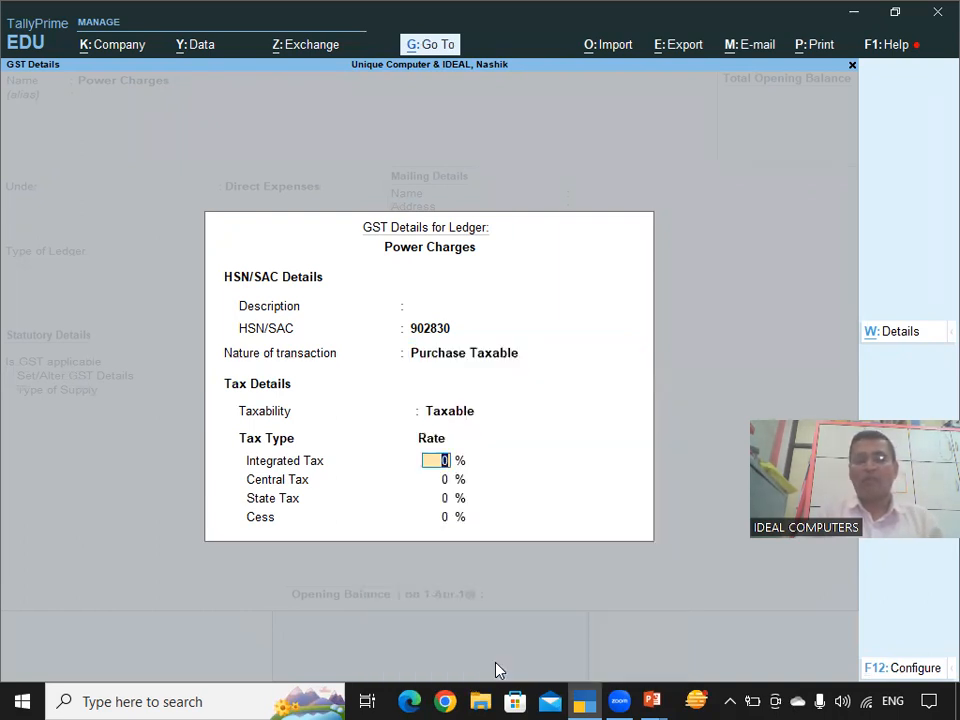
# Step: Enter an integrated tax rate of 18% for Power Charges, accepting 9% central tax, 9% state tax and 0% cess
pyautogui.write('18')
pyautogui.press('Return')
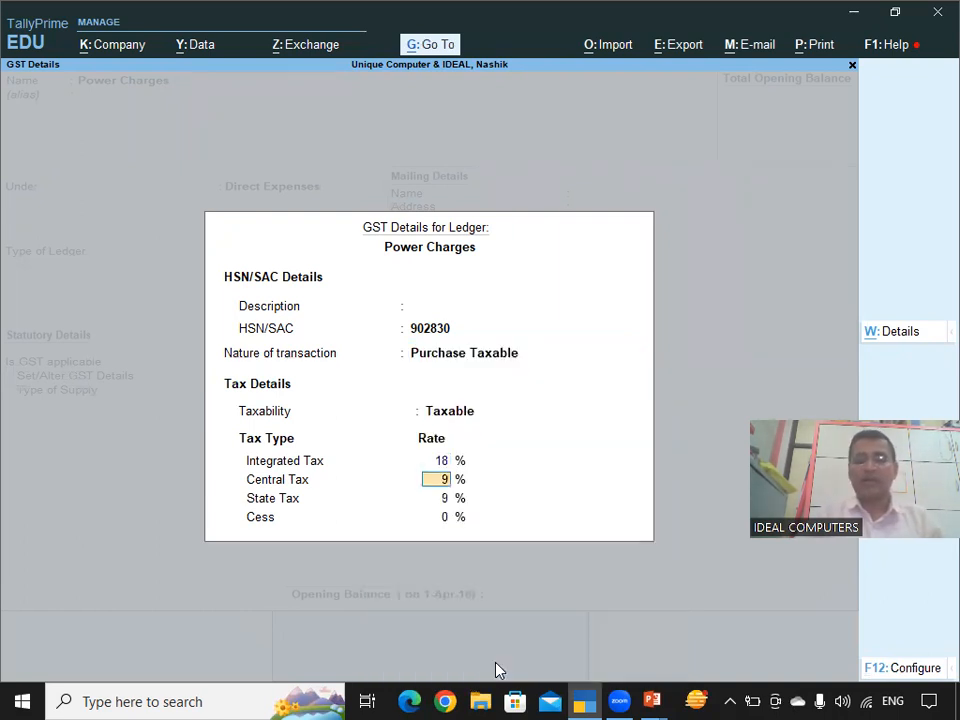
pyautogui.press('Return')
pyautogui.press('Return')
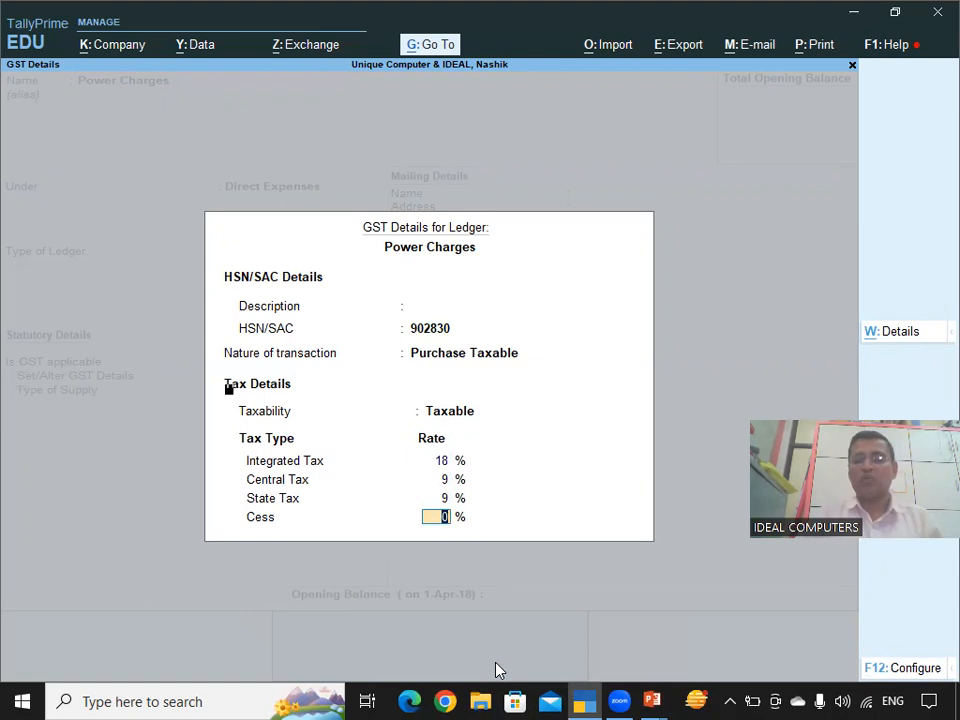
pyautogui.press('Return')
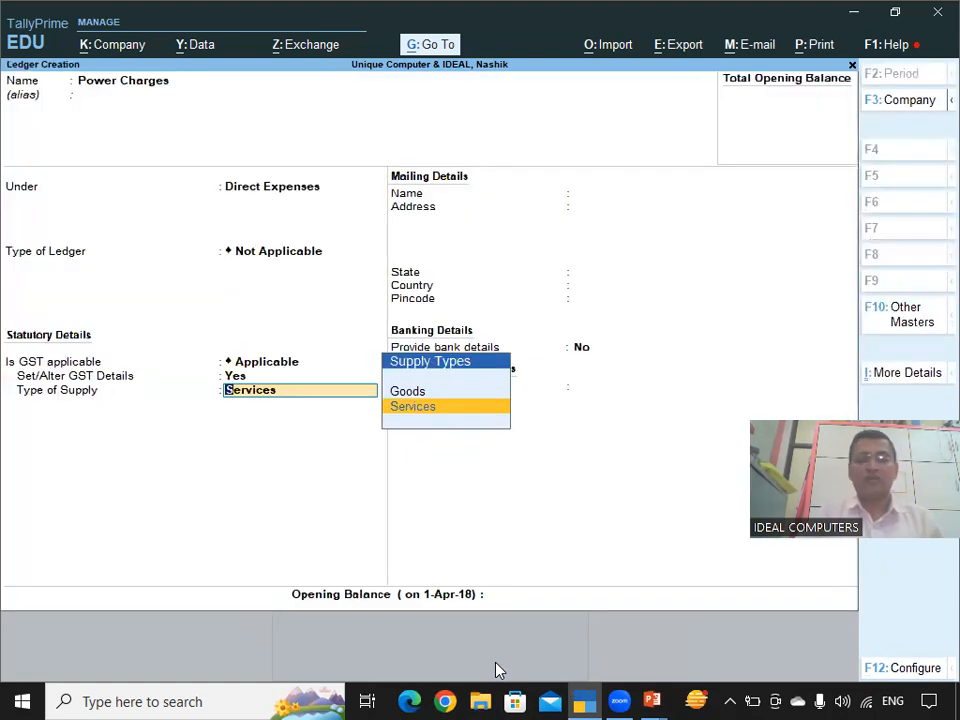
# Step: Keep Services as the type of supply, leave the opening balance empty and save the Power Charges ledger
pyautogui.press('Return')
pyautogui.press('Return')
pyautogui.press('Return')
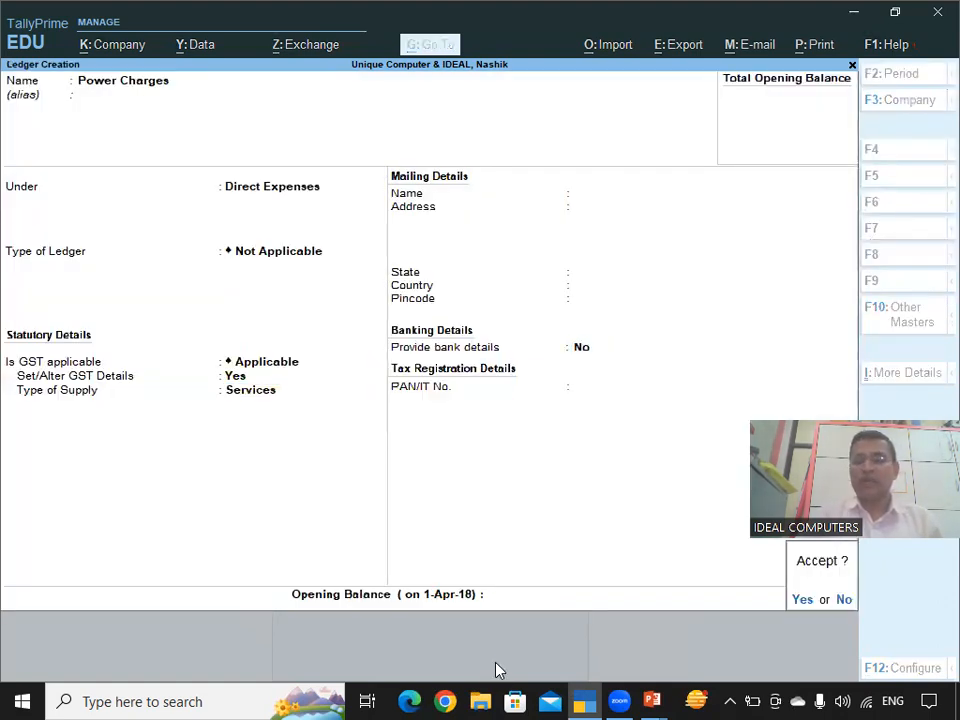
pyautogui.click(803, 600)
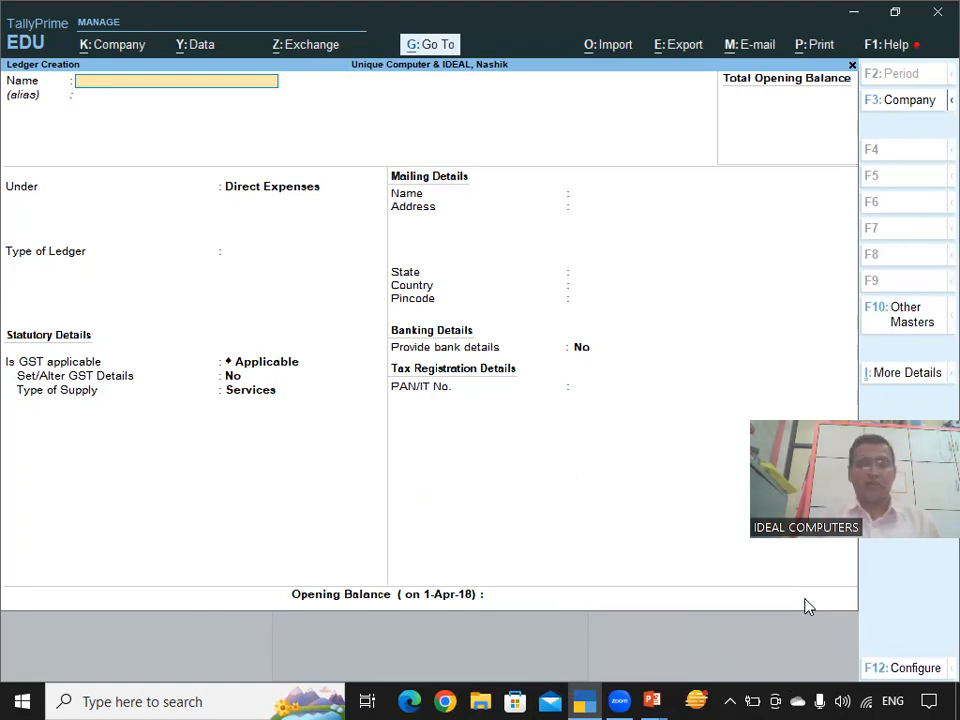
# Step: Switch to the presentation, copy Mudra Hardware's GST number from its linked Notepad file and close the file
pyautogui.hotkey('alt', 'Tab')
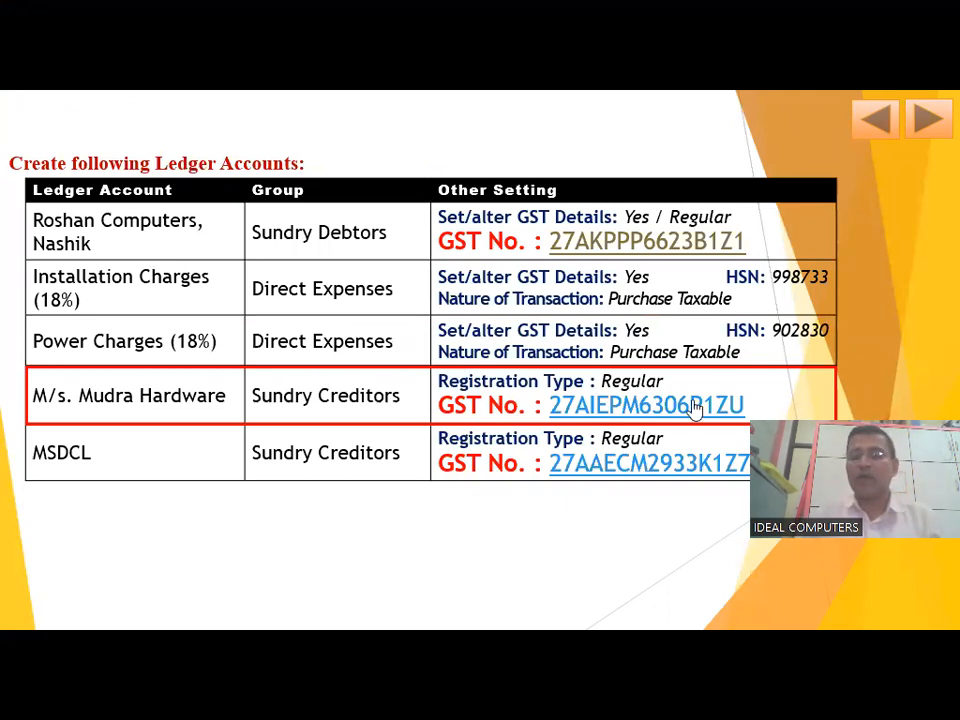
pyautogui.hotkey('alt', 'Tab')
pyautogui.doubleClick(608, 310)
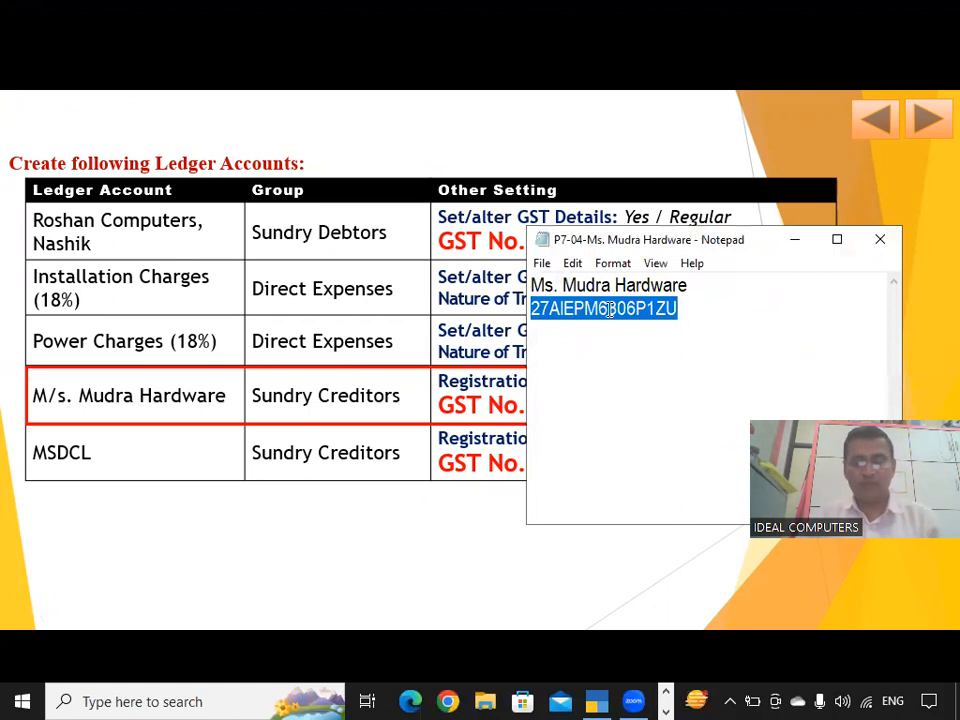
pyautogui.click(885, 245)
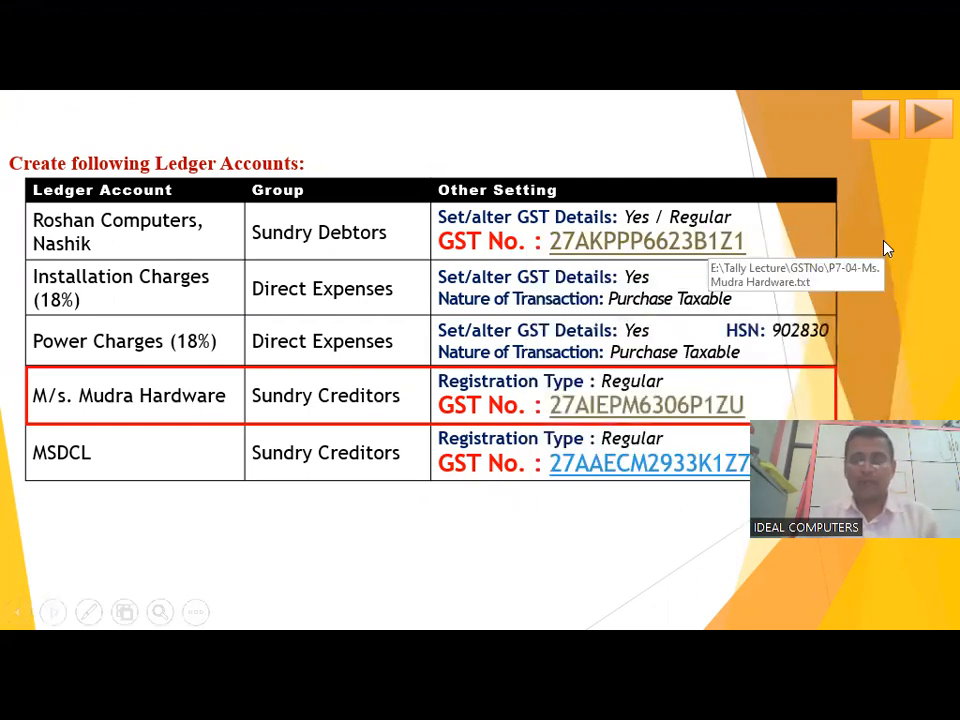
# Step: Back in TallyPrime, name the new ledger Mudra Hardware and leave the alias empty
pyautogui.hotkey('alt', 'Tab')
pyautogui.write('Mu')
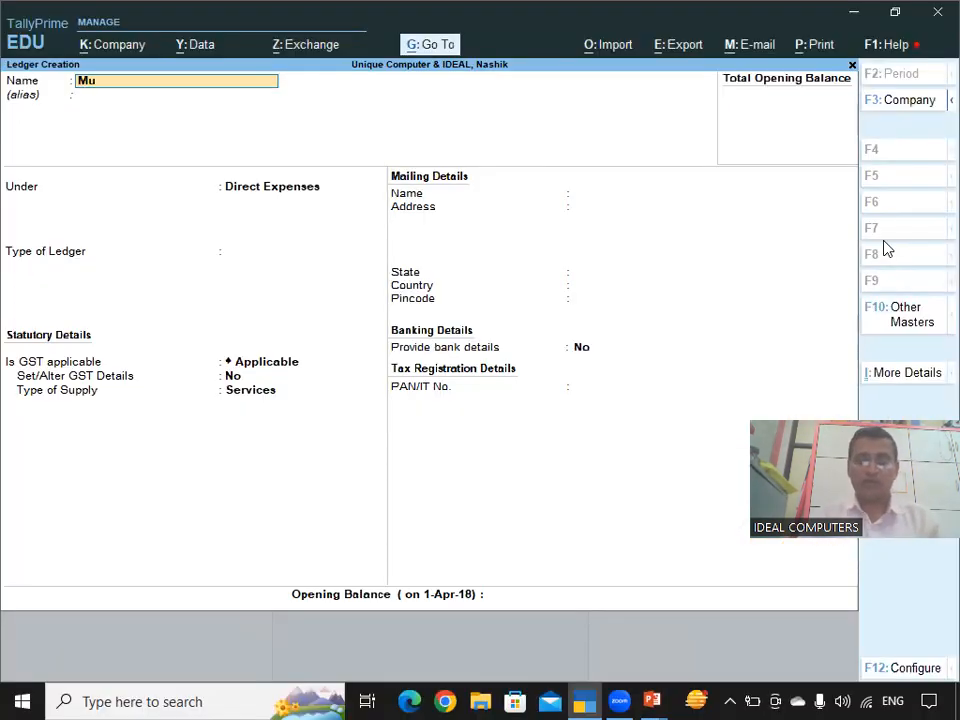
pyautogui.write('dra Har')
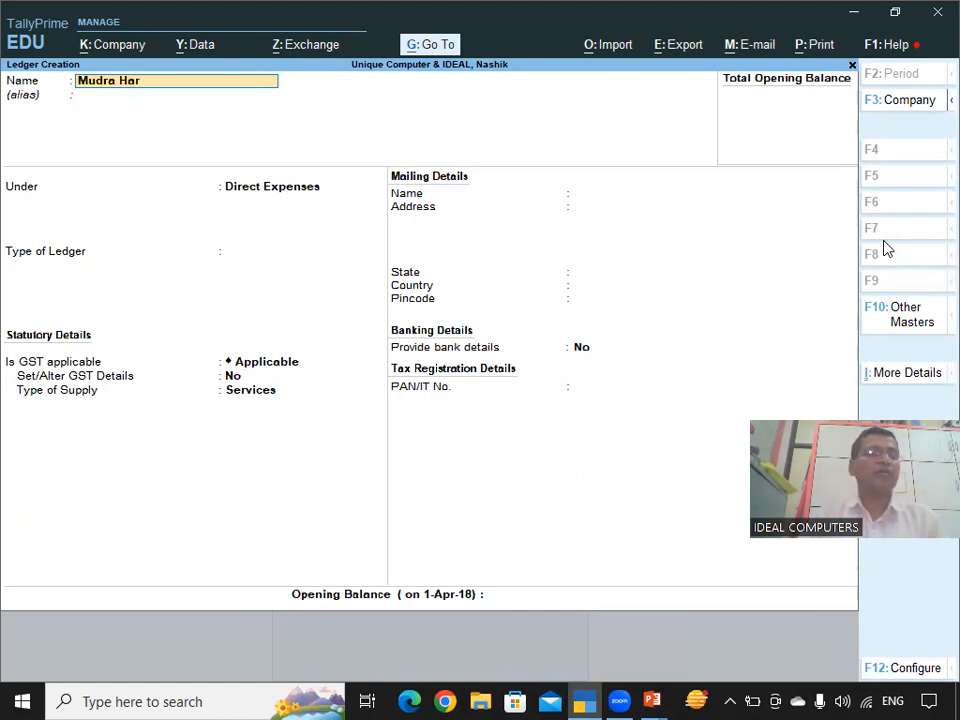
pyautogui.write('dware\\')
pyautogui.press('Return')
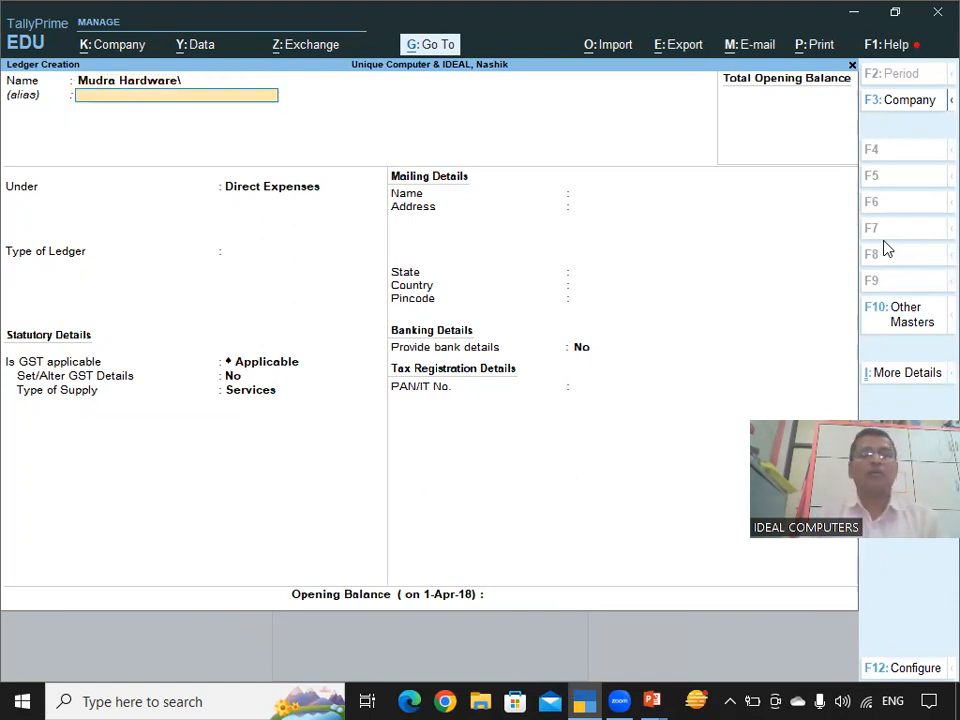
pyautogui.press('BackSpace')
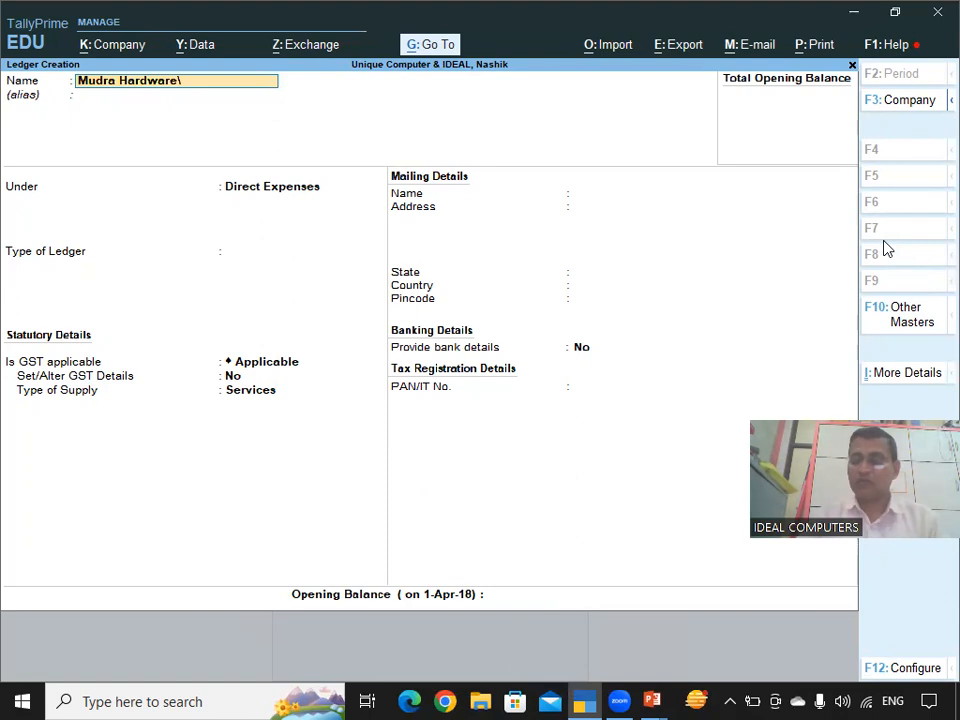
pyautogui.press('BackSpace')
pyautogui.press('Return')
pyautogui.press('Return')
pyautogui.write('\\')
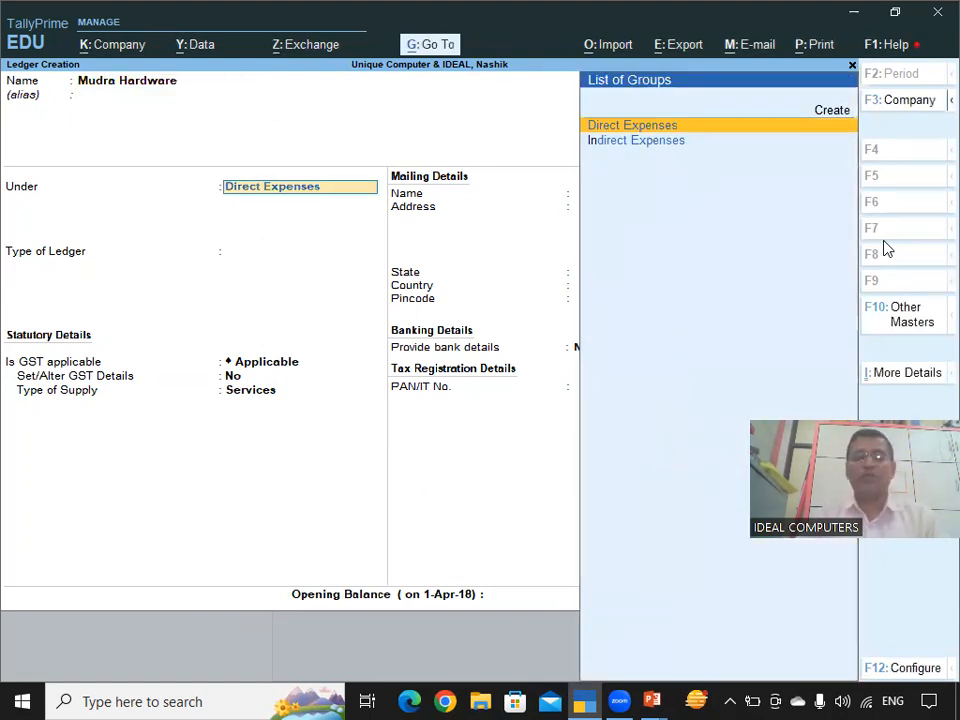
# Step: Place the Mudra Hardware ledger under the Sundry Creditors group
pyautogui.press('BackSpace')
pyautogui.press('BackSpace')
pyautogui.press('BackSpace')
pyautogui.press('BackSpace')
pyautogui.press('BackSpace')
pyautogui.press('BackSpace')
pyautogui.press('BackSpace')
pyautogui.press('BackSpace')
pyautogui.press('BackSpace')
pyautogui.press('BackSpace')
pyautogui.press('BackSpace')
pyautogui.press('BackSpace')
pyautogui.press('BackSpace')
pyautogui.press('BackSpace')
pyautogui.press('BackSpace')
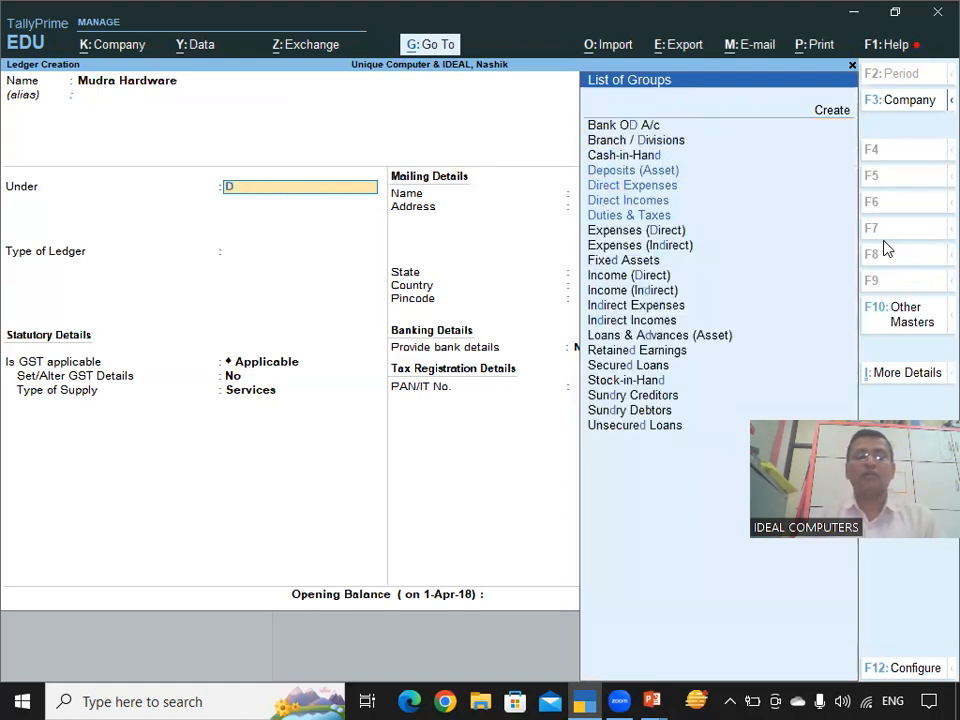
pyautogui.write('S')
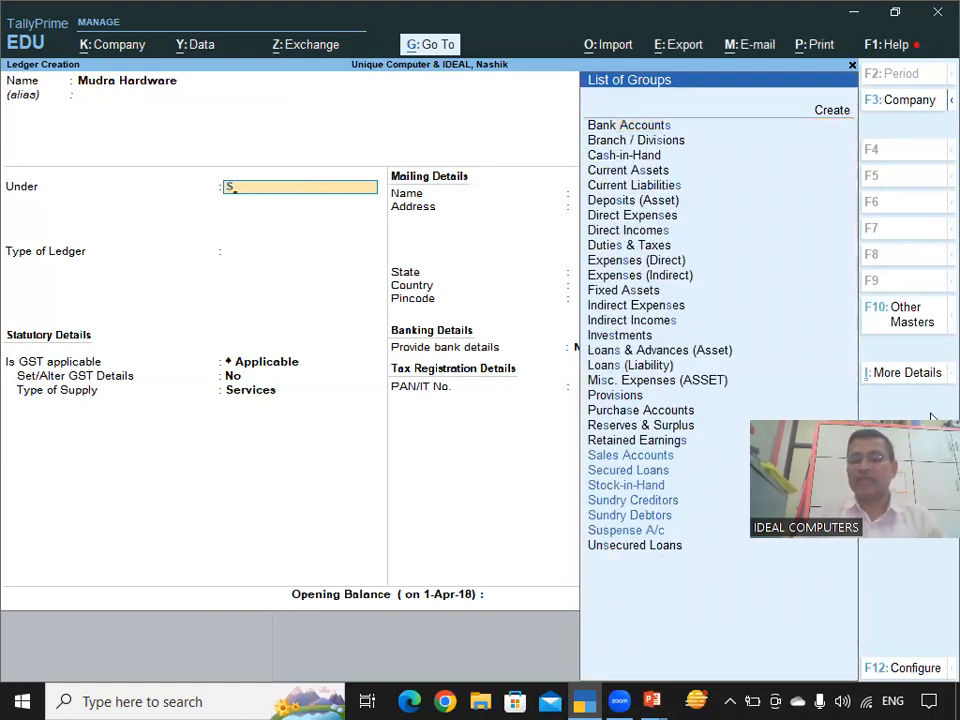
pyautogui.click(646, 503)
# Step: Keep bill-by-bill balances on for Mudra Hardware, with no default credit period and the credit days check off
pyautogui.press('Return')
pyautogui.press('Return')
pyautogui.press('Return')
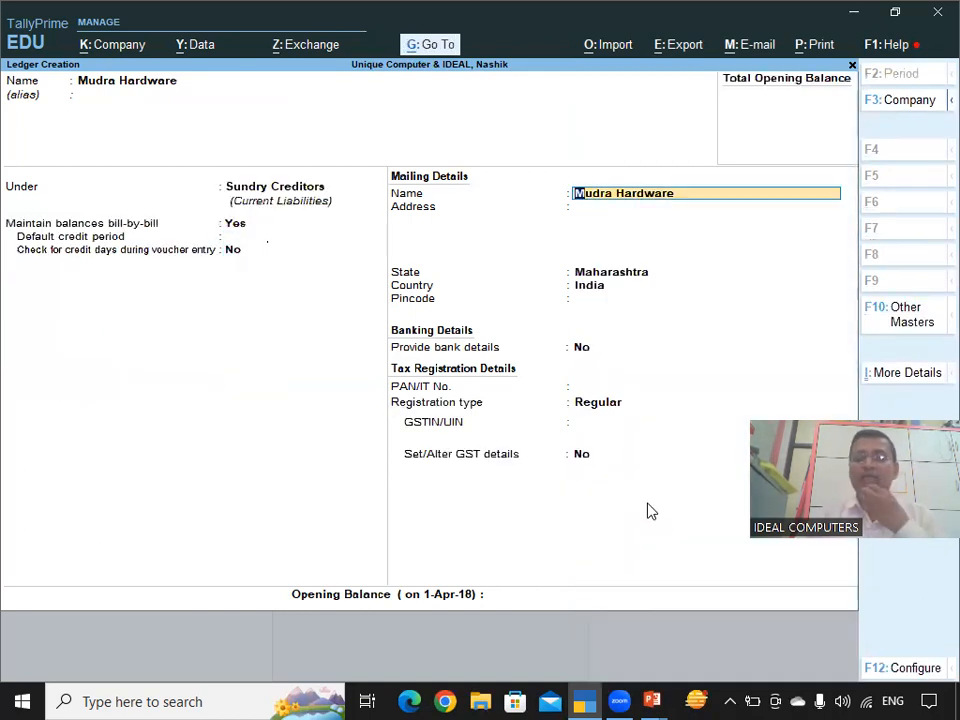
# Step: Keep the mailing name Mudra Hardware and state Maharashtra, leaving the address and pincode empty
pyautogui.press('Return')
pyautogui.press('Return')
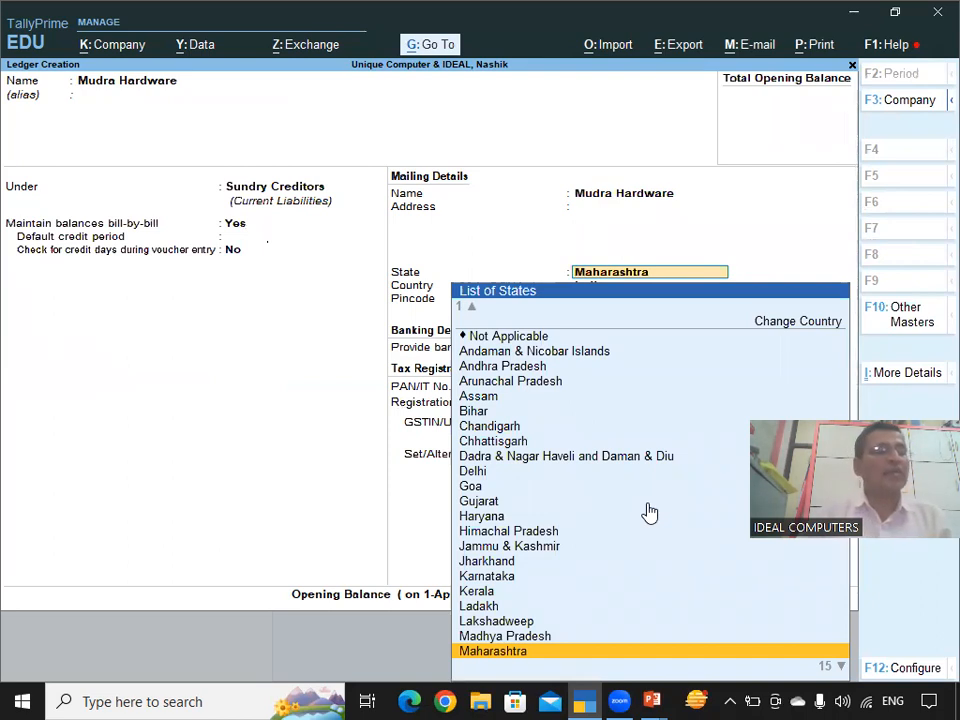
pyautogui.press('Return')
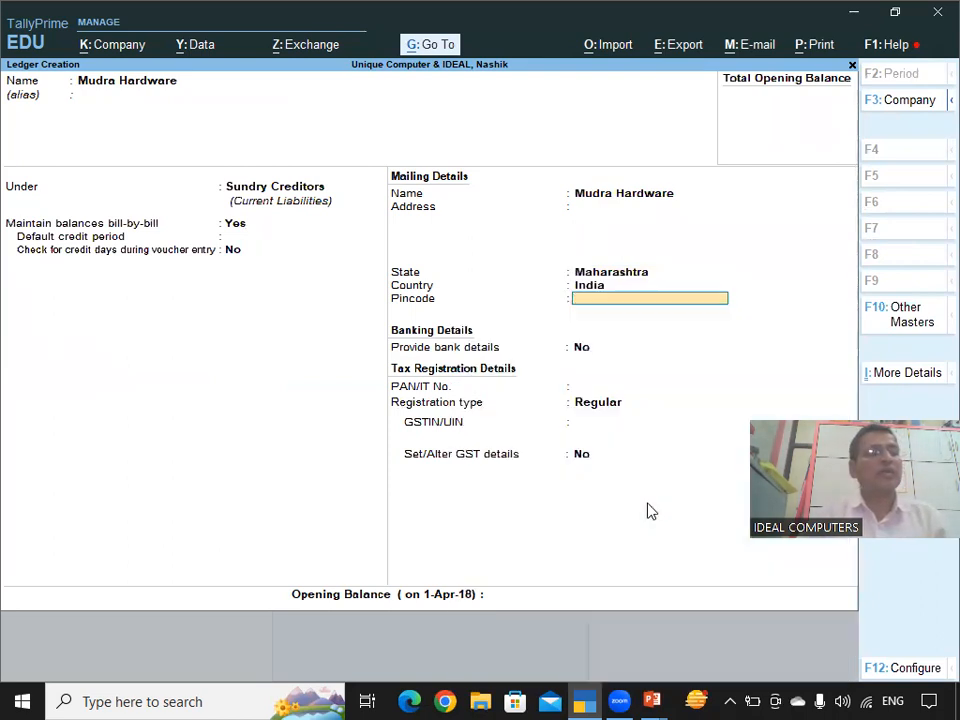
pyautogui.press('Return')
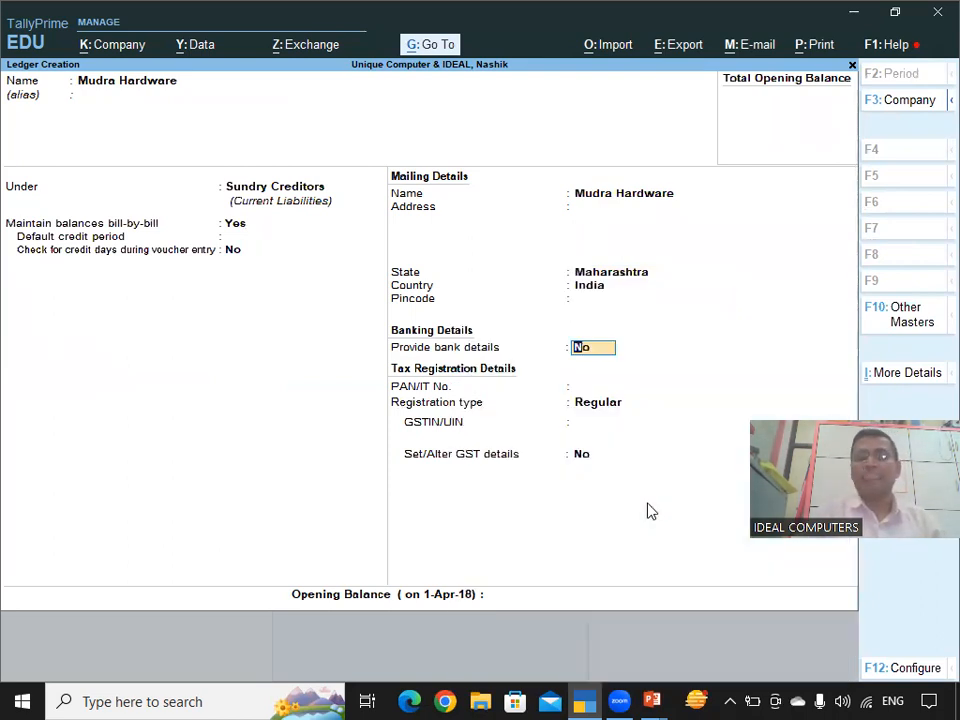
# Step: Skip Mudra Hardware's bank details and PAN, keep registration type Regular and paste the copied GST number as the GSTIN/UIN
pyautogui.press('Return')
pyautogui.press('Return')
pyautogui.press('Return')
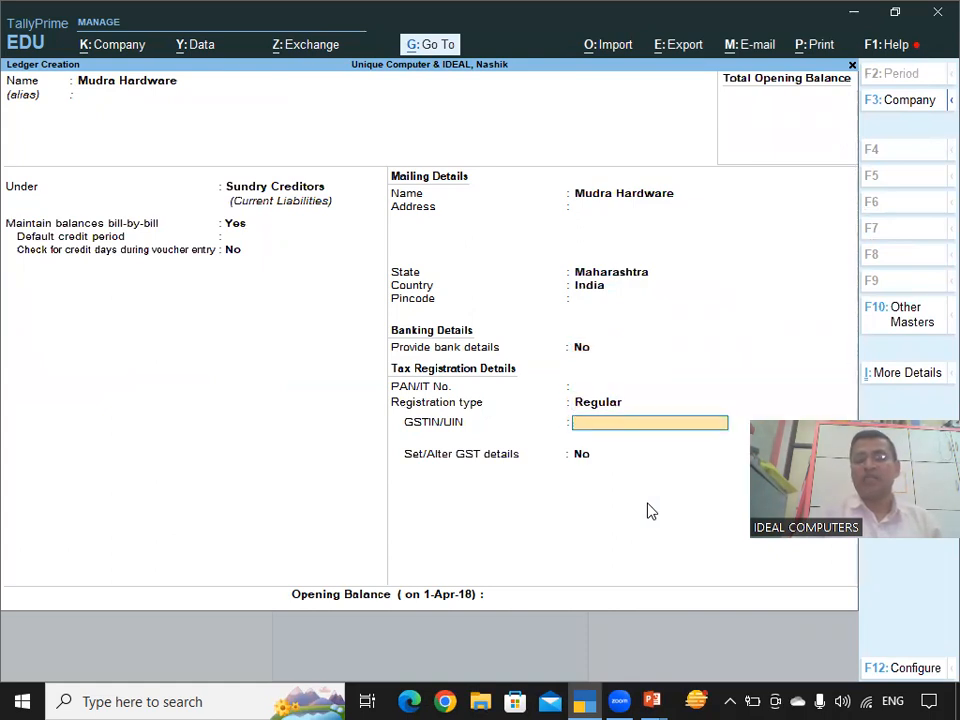
pyautogui.press('BackSpace')
pyautogui.press('Return')
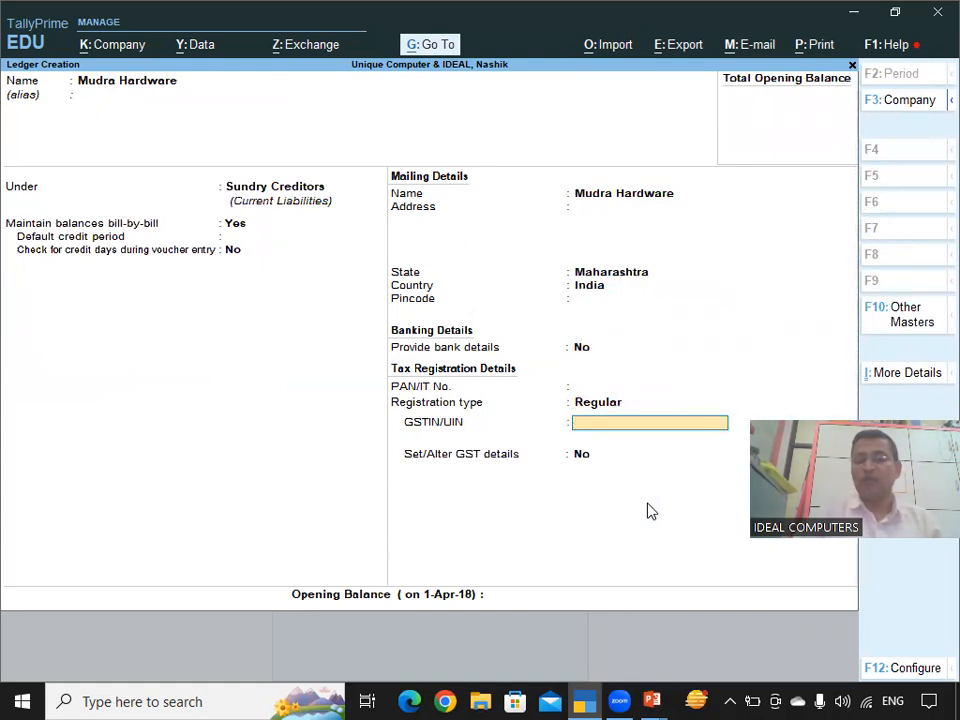
pyautogui.hotkey('ctrl', 'alt', 'v')
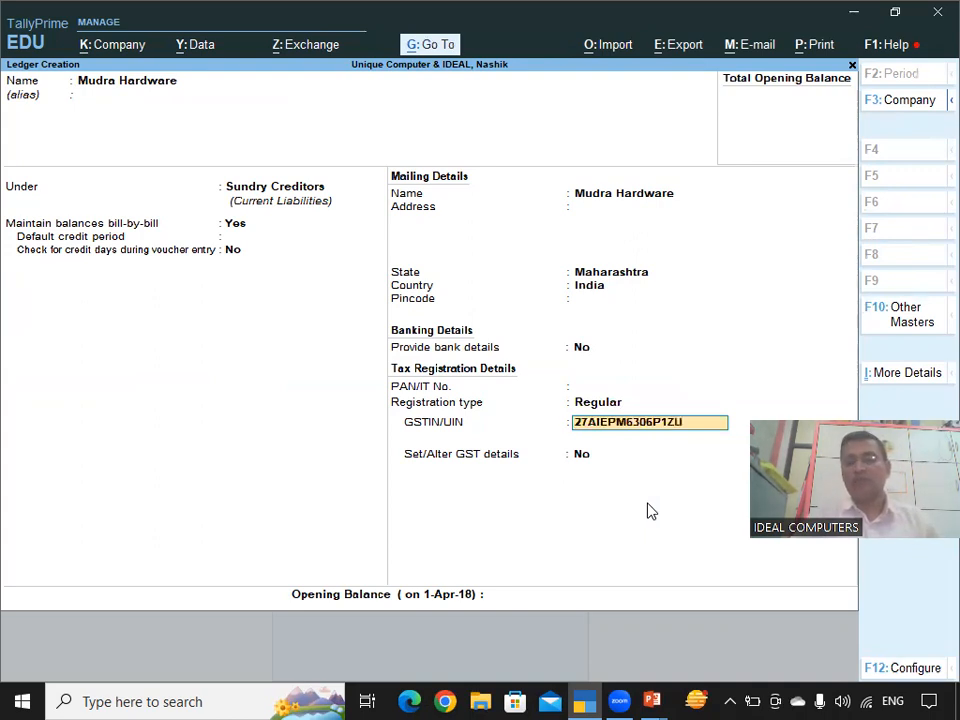
pyautogui.press('Return')
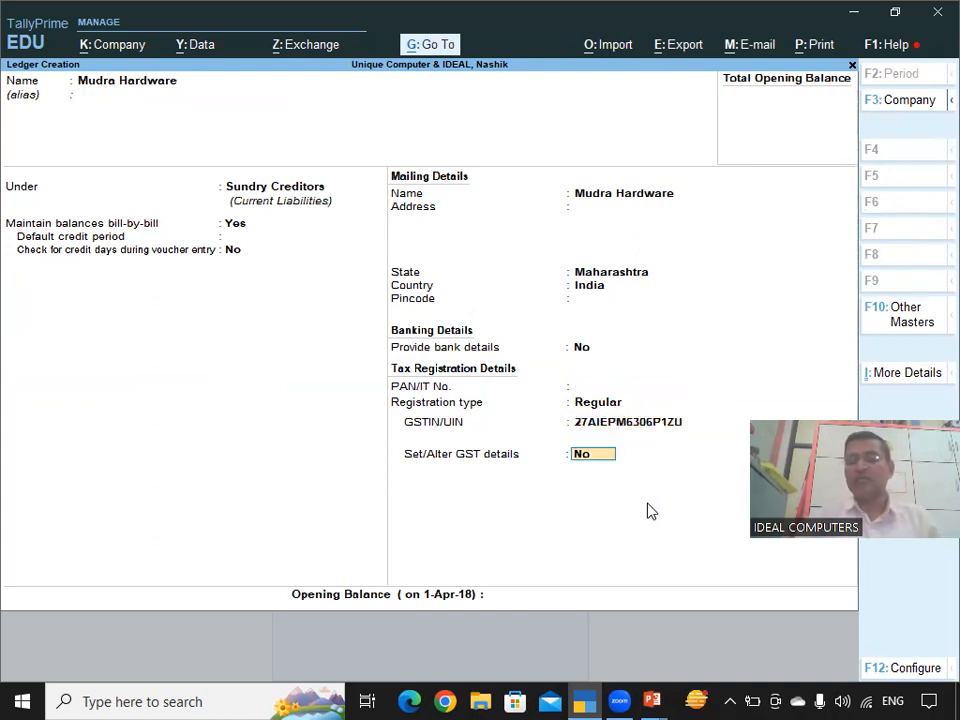
# Step: Keep Set/Alter GST details at No, leave the opening balance empty and save the Mudra Hardware ledger
pyautogui.press('Return')
pyautogui.press('Return')
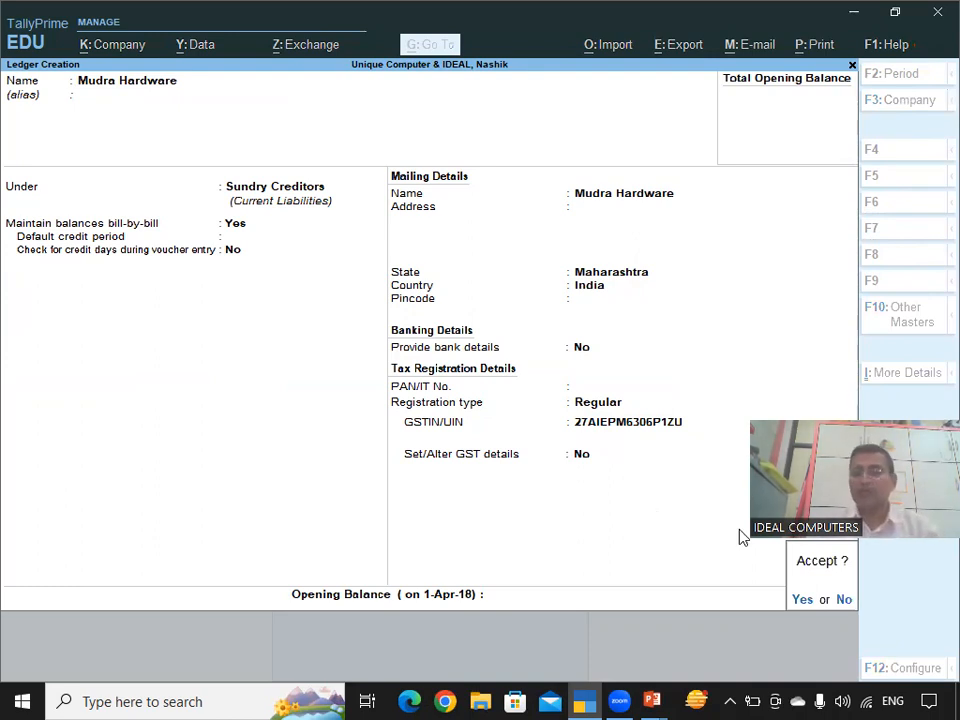
pyautogui.click(802, 600)
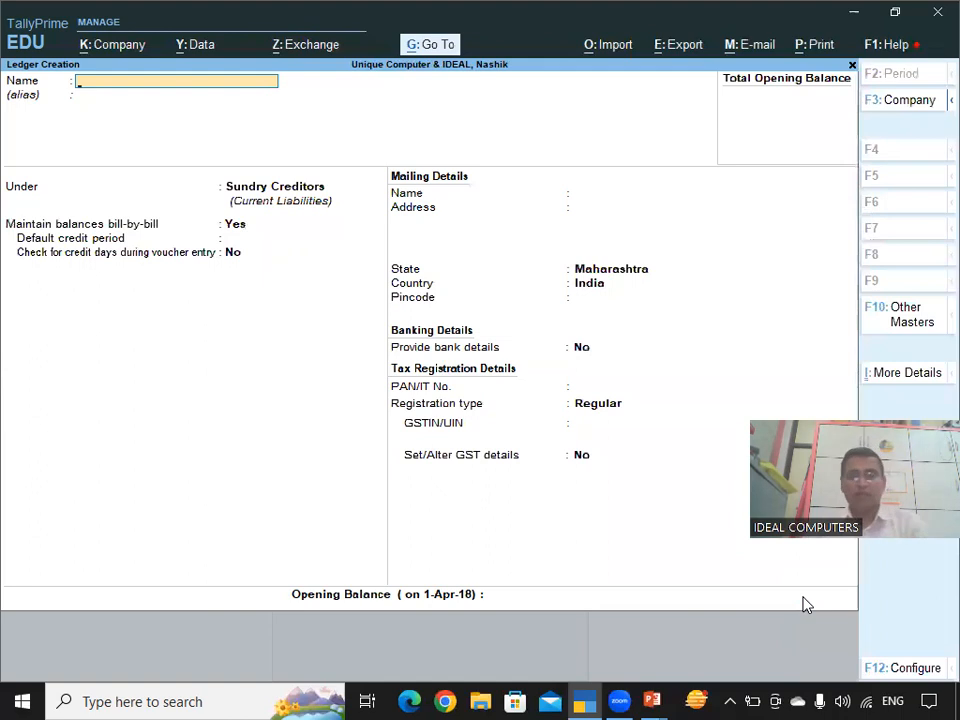
# Step: Bring up the MSDCL row in the presentation, copy its GST number from the linked Notepad file and return to TallyPrime
pyautogui.hotkey('alt', 'Tab')
pyautogui.press('Right')
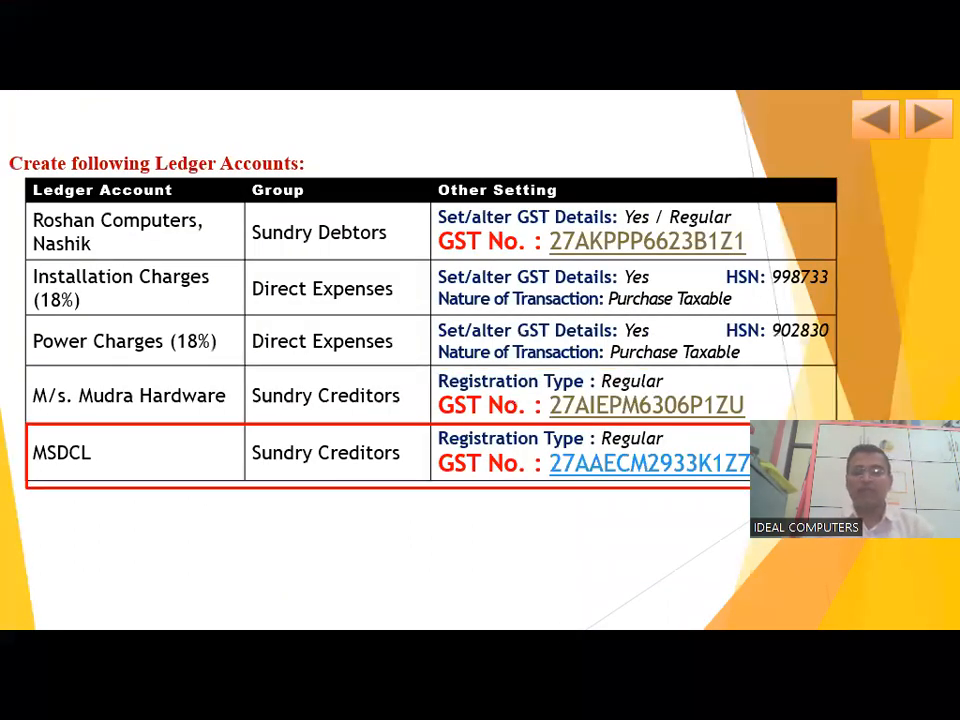
pyautogui.hotkey('alt', 'Tab')
pyautogui.doubleClick(603, 286)
pyautogui.hotkey('ctrl', 'c')
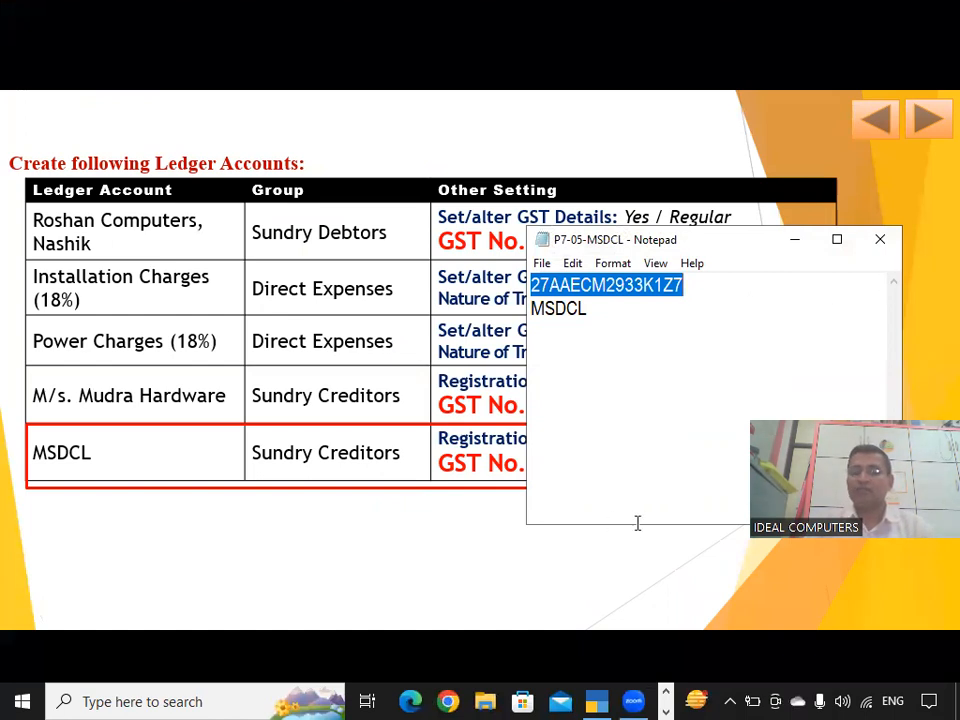
pyautogui.click(880, 240)
pyautogui.hotkey('alt', 'Tab')
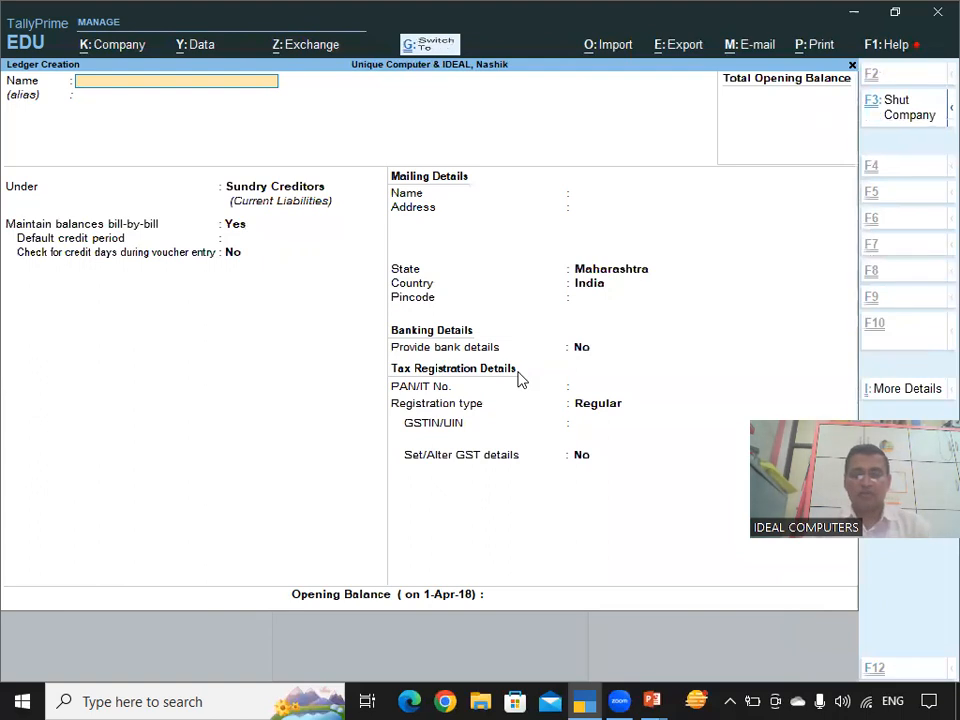
pyautogui.hotkey('ctrl', 'alt', 'v')
pyautogui.press('BackSpace')
pyautogui.press('BackSpace')
pyautogui.press('BackSpace')
pyautogui.press('BackSpace')
pyautogui.press('BackSpace')
pyautogui.press('BackSpace')
pyautogui.press('BackSpace')
pyautogui.press('BackSpace')
pyautogui.press('BackSpace')
pyautogui.press('BackSpace')
pyautogui.press('BackSpace')
pyautogui.press('BackSpace')
pyautogui.press('BackSpace')
pyautogui.press('BackSpace')
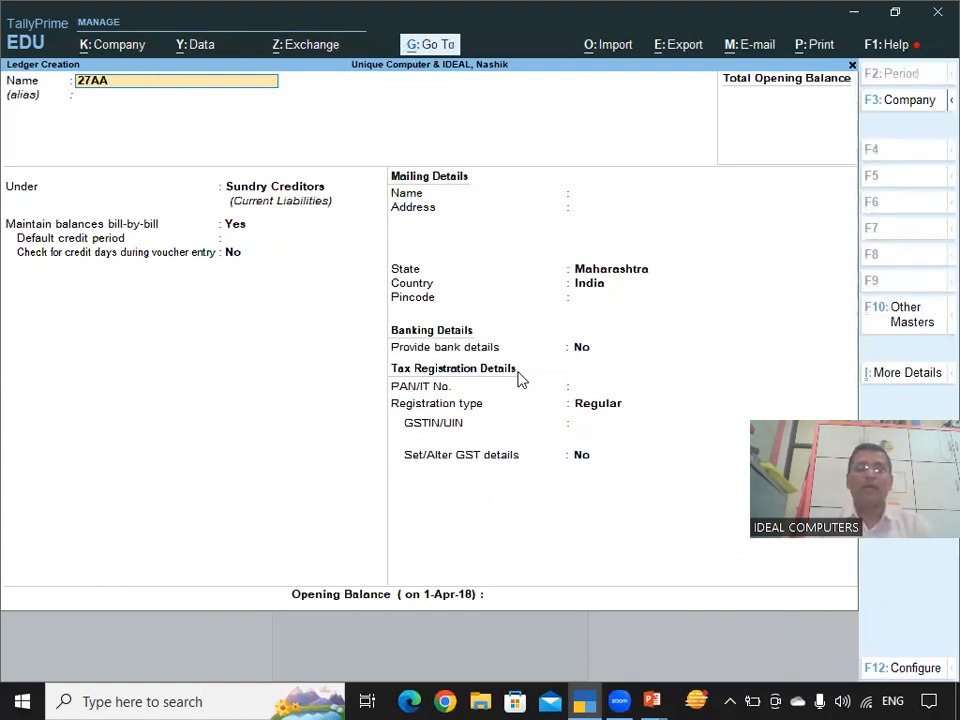
# Step: Name the new ledger MSDCL and leave the alias empty
pyautogui.write('MSDCL')
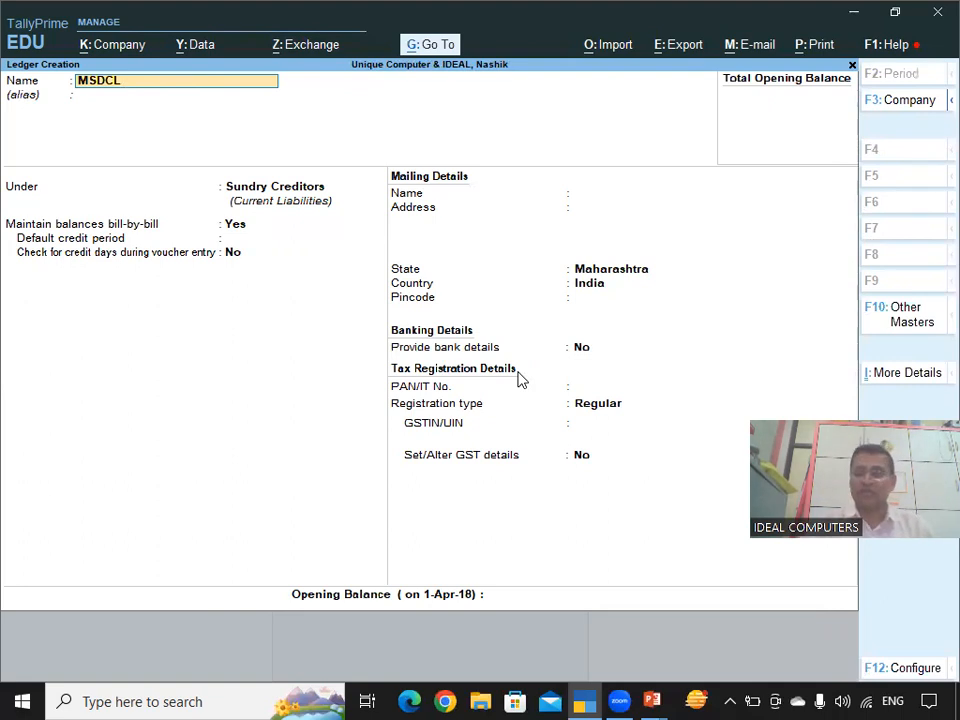
pyautogui.press('Return')
pyautogui.press('Return')
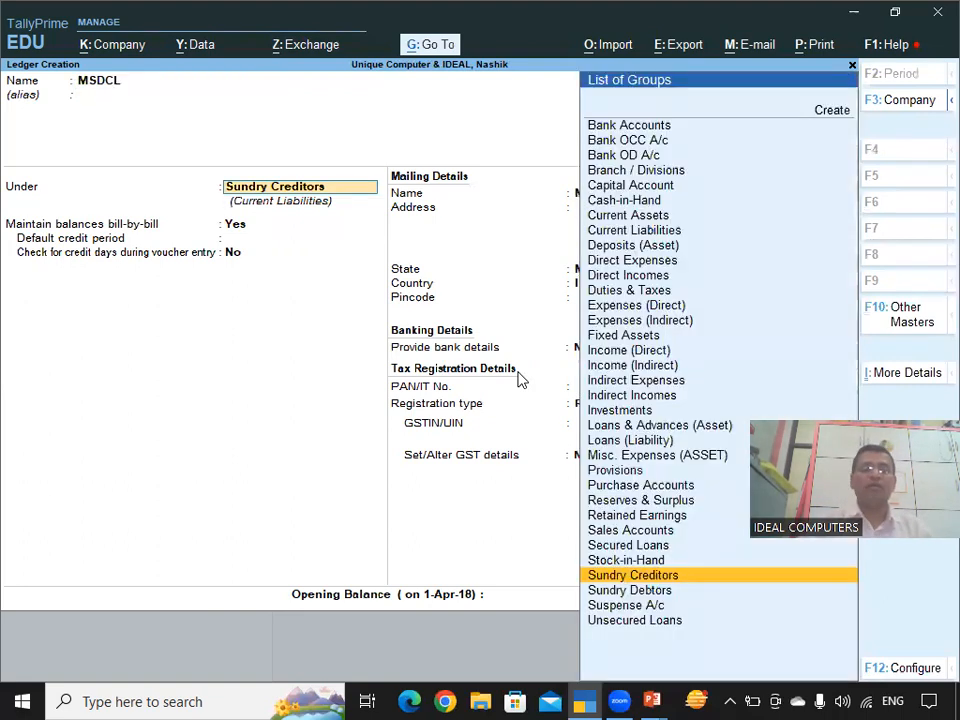
# Step: Keep MSDCL under Sundry Creditors with bill-by-bill balances on, no default credit period and the credit days check off
pyautogui.press('Return')
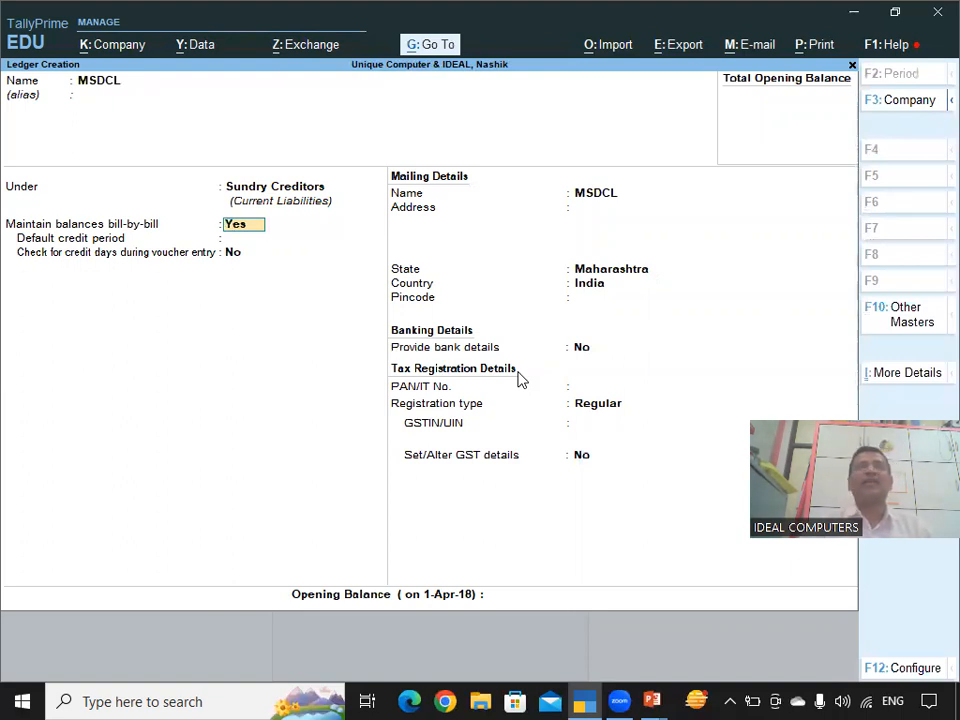
pyautogui.press('Return')
pyautogui.press('Return')
pyautogui.press('Return')
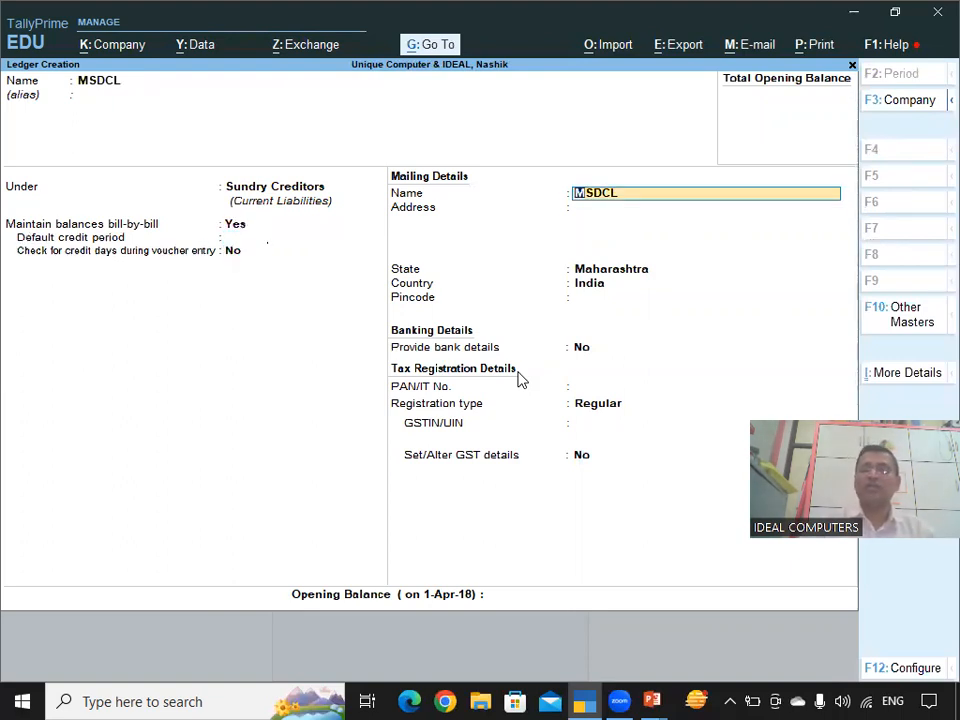
# Step: Keep MSDCL's mailing name, Maharashtra and India, leave the pincode and PAN empty, and keep bank details at No
pyautogui.press('Return')
pyautogui.press('Return')
pyautogui.press('Return')
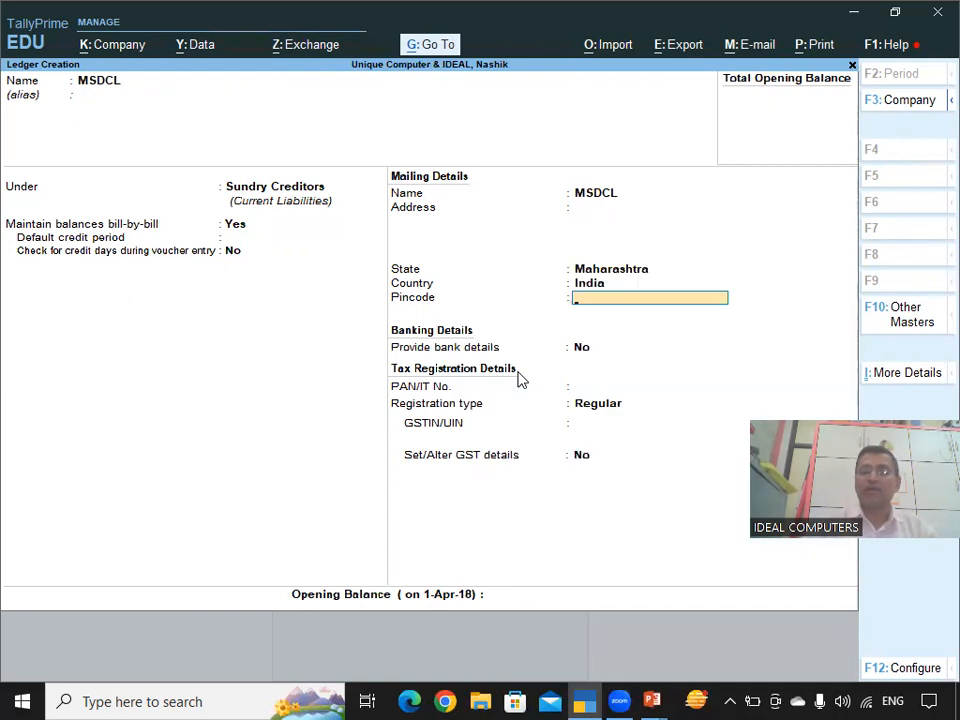
pyautogui.press('Return')
pyautogui.press('Return')
pyautogui.press('Return')
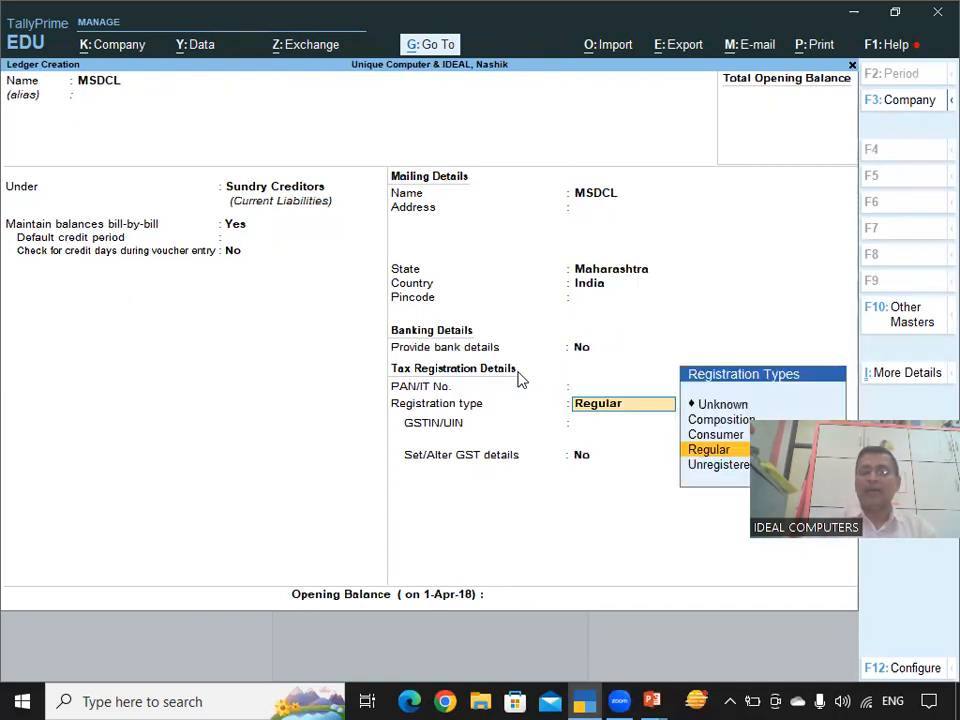
# Step: Keep registration type Regular, enter the copied GST number, leave Set/Alter GST details at No and the opening balance empty, and save the MSDCL ledger
pyautogui.press('Return')
pyautogui.hotkey('ctrl', 'v')
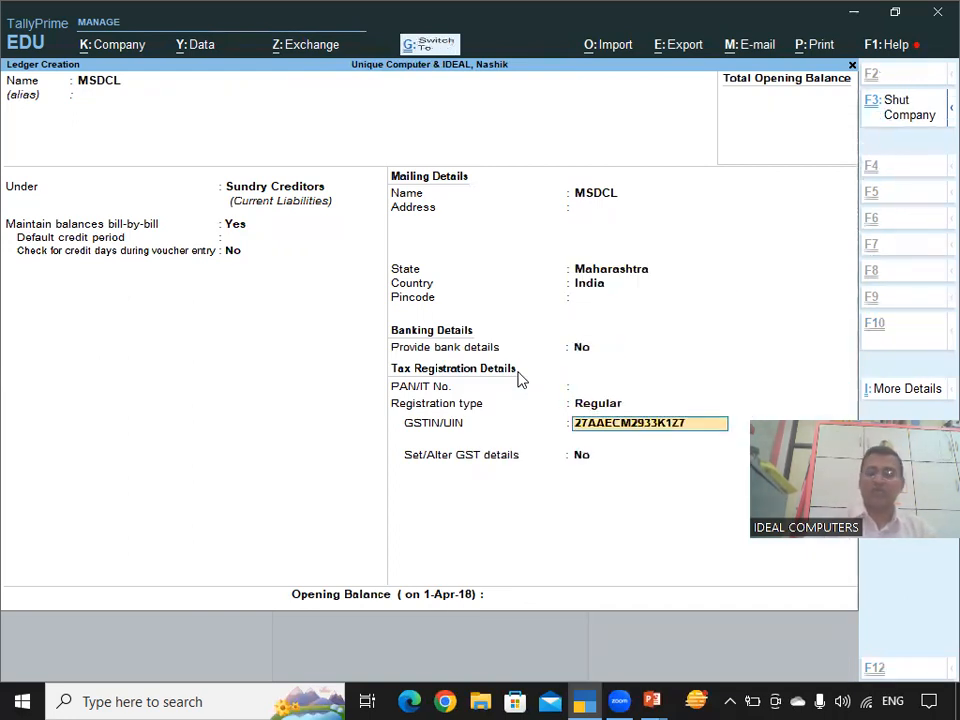
pyautogui.press('Return')
pyautogui.press('Return')
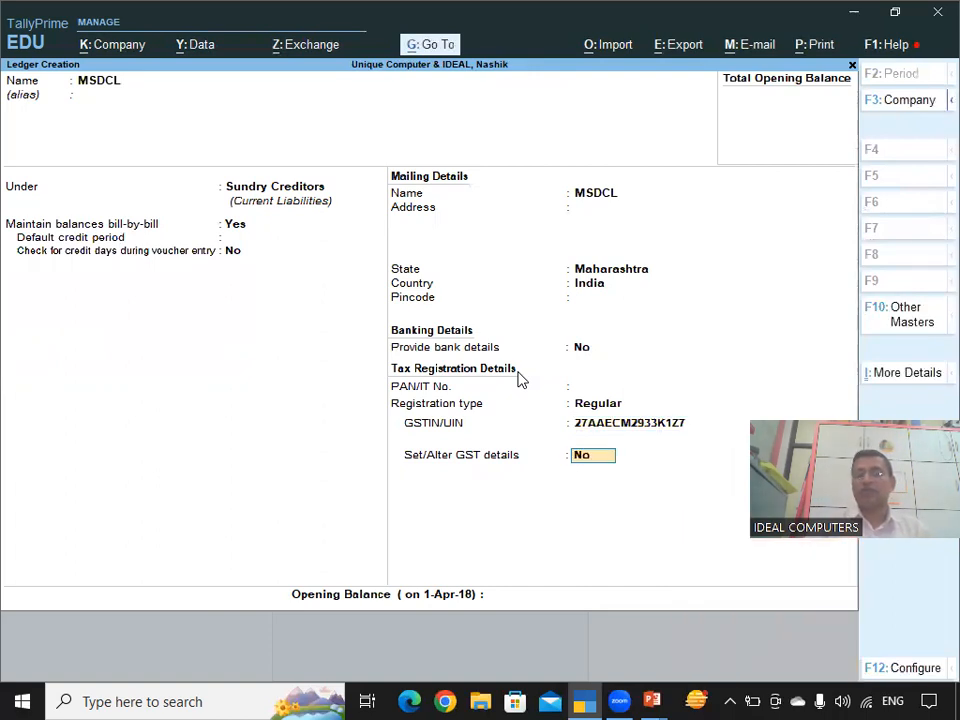
pyautogui.press('Return')
pyautogui.press('Return')
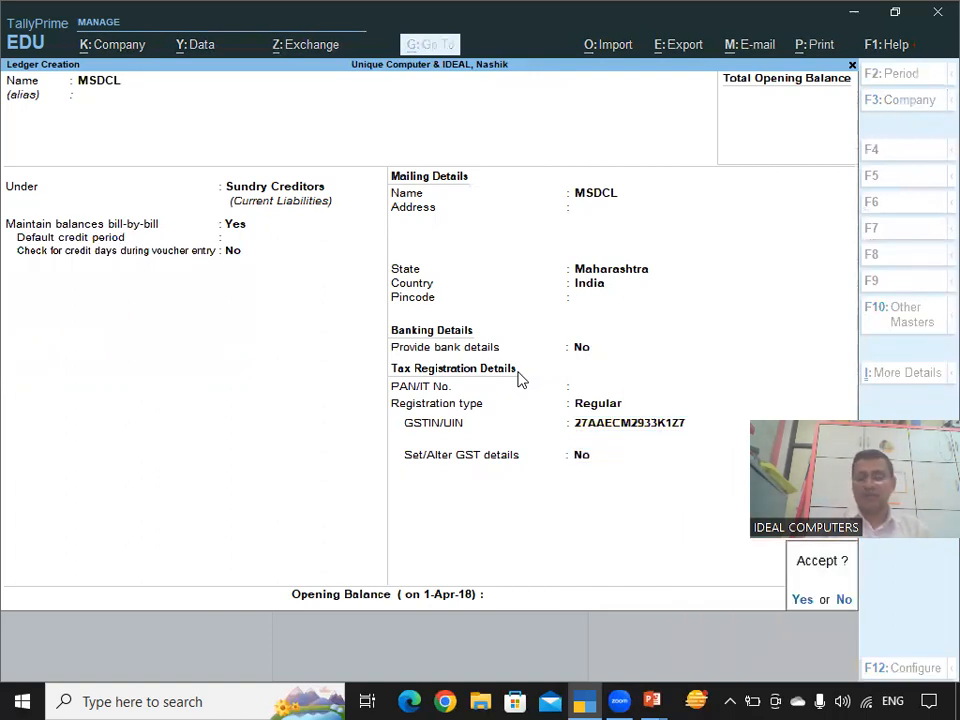
pyautogui.click(800, 600)
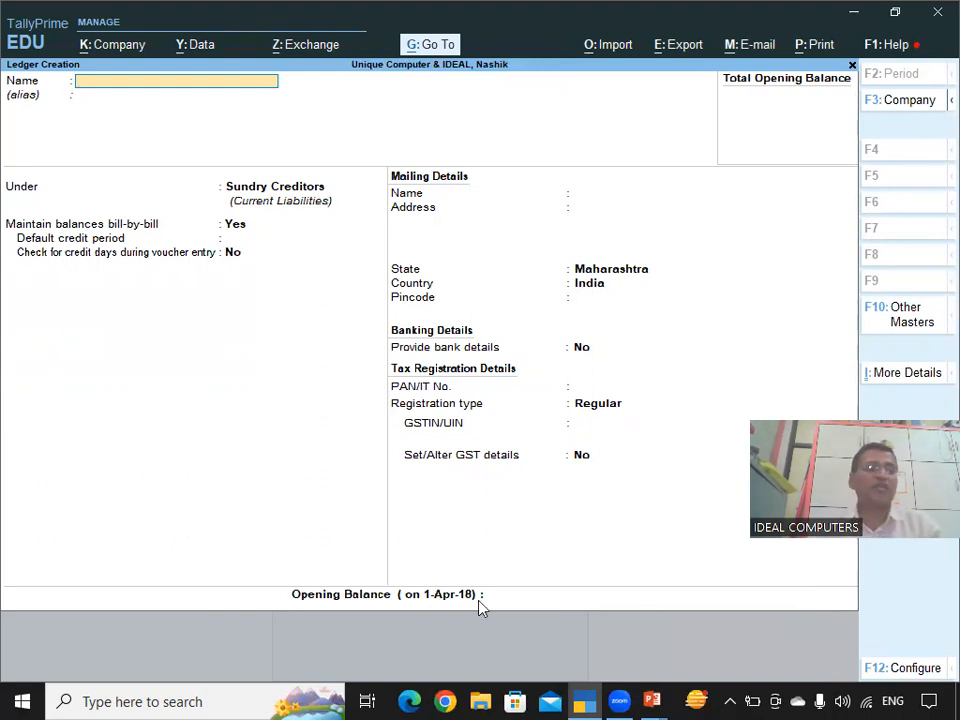
# Step: Leave ledger creation and the list of masters, returning to the Gateway of Tally
pyautogui.press('Escape')
pyautogui.press('Return')
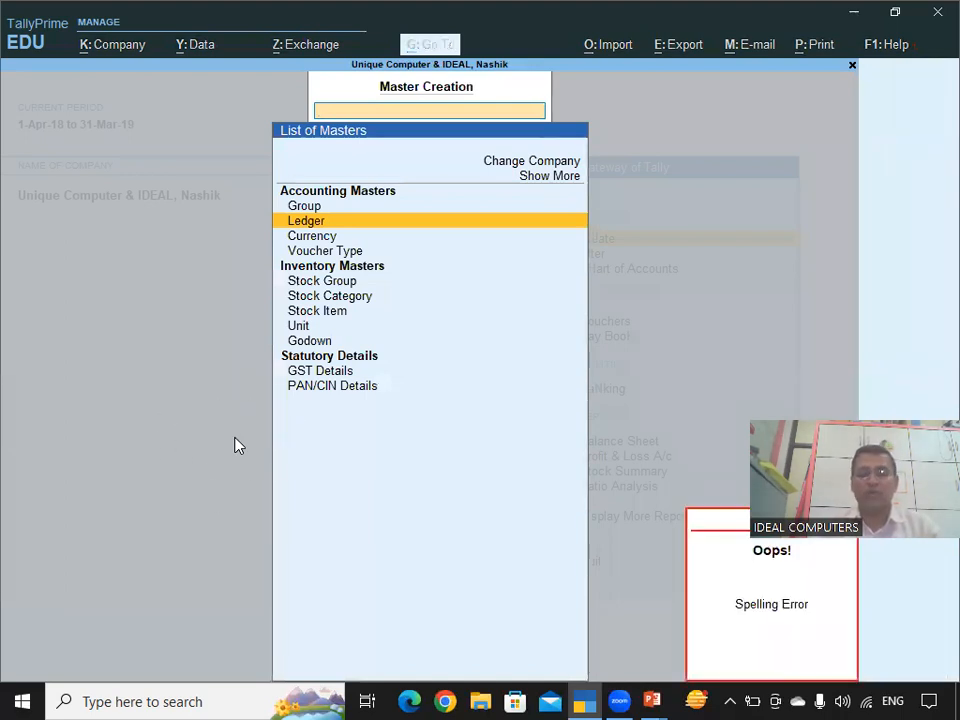
pyautogui.click(222, 447)
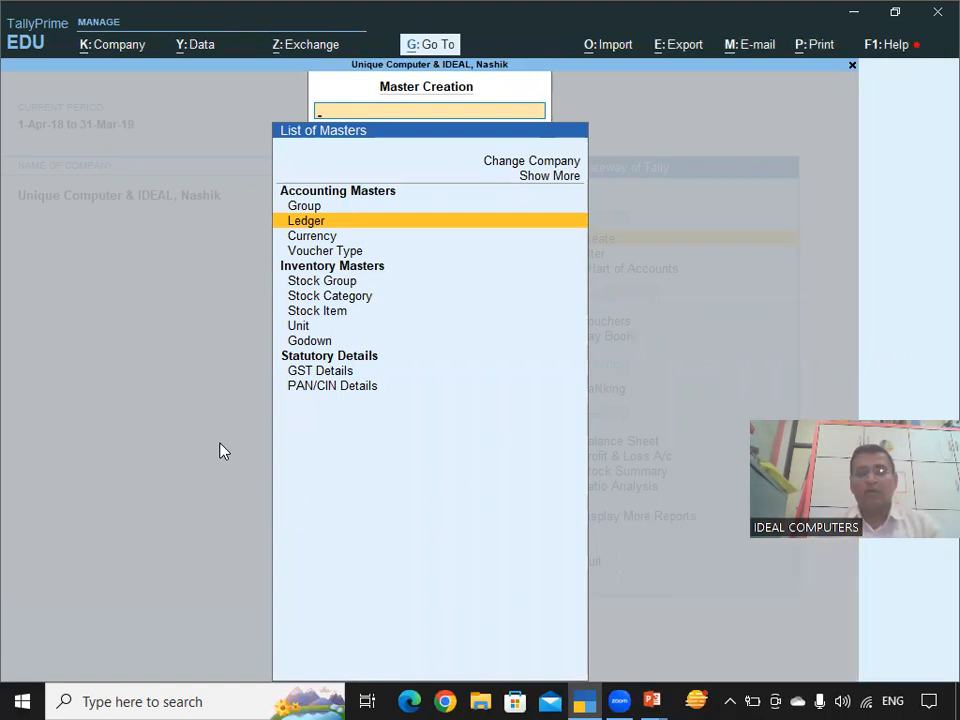
pyautogui.press('Escape')
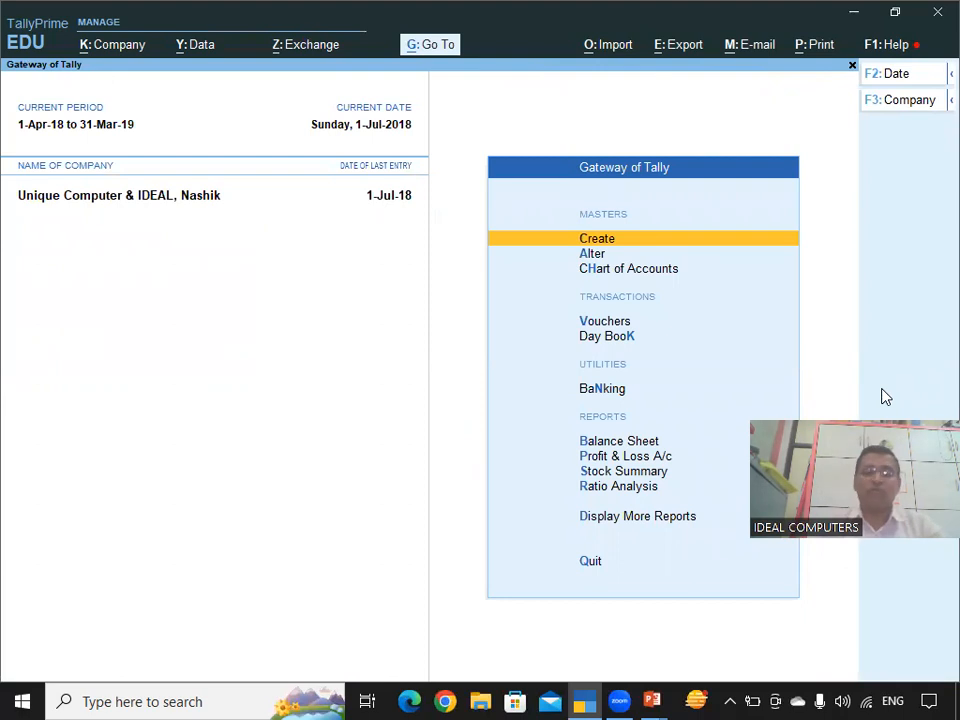
# Step: Switch to the presentation, bring up the Stock Group table to read the required settings, and return to TallyPrime
pyautogui.hotkey('alt', 'Tab')
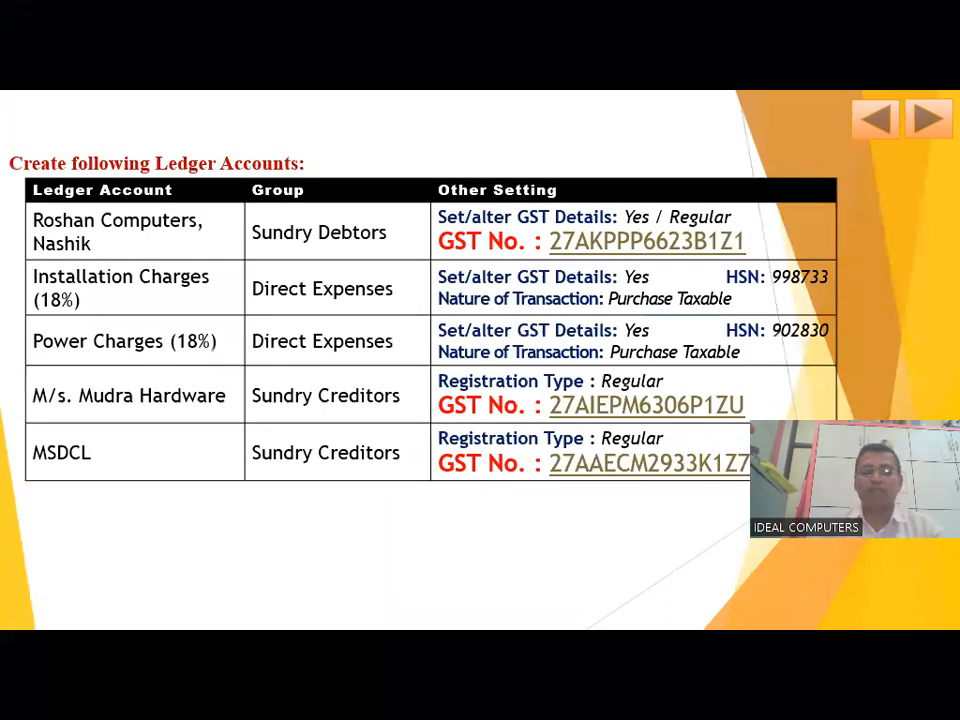
pyautogui.press('Right')
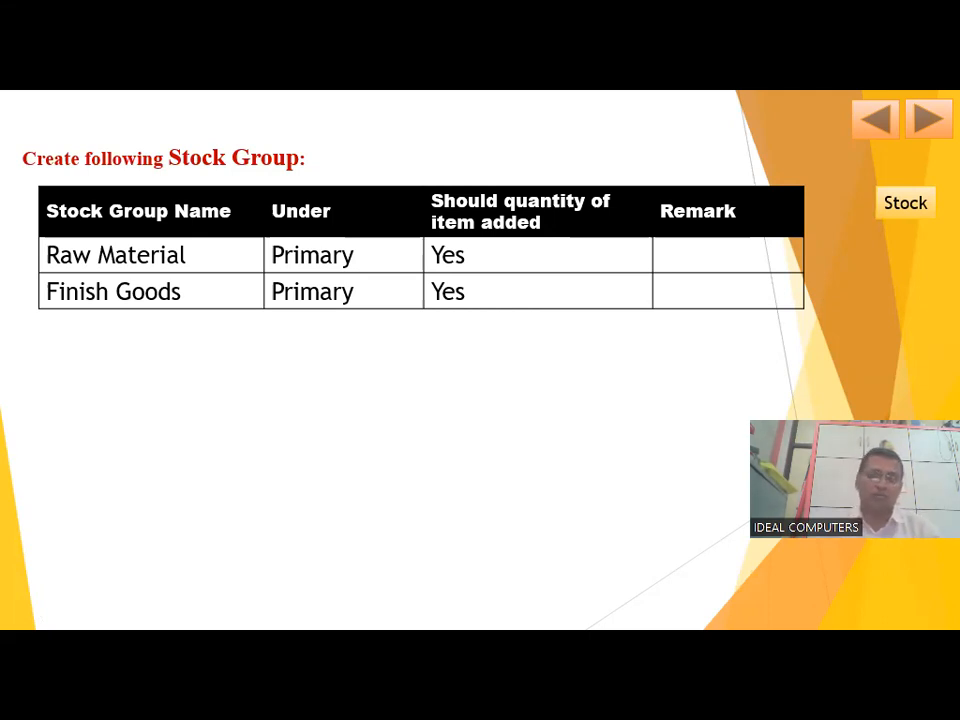
pyautogui.hotkey('alt', 'Tab')
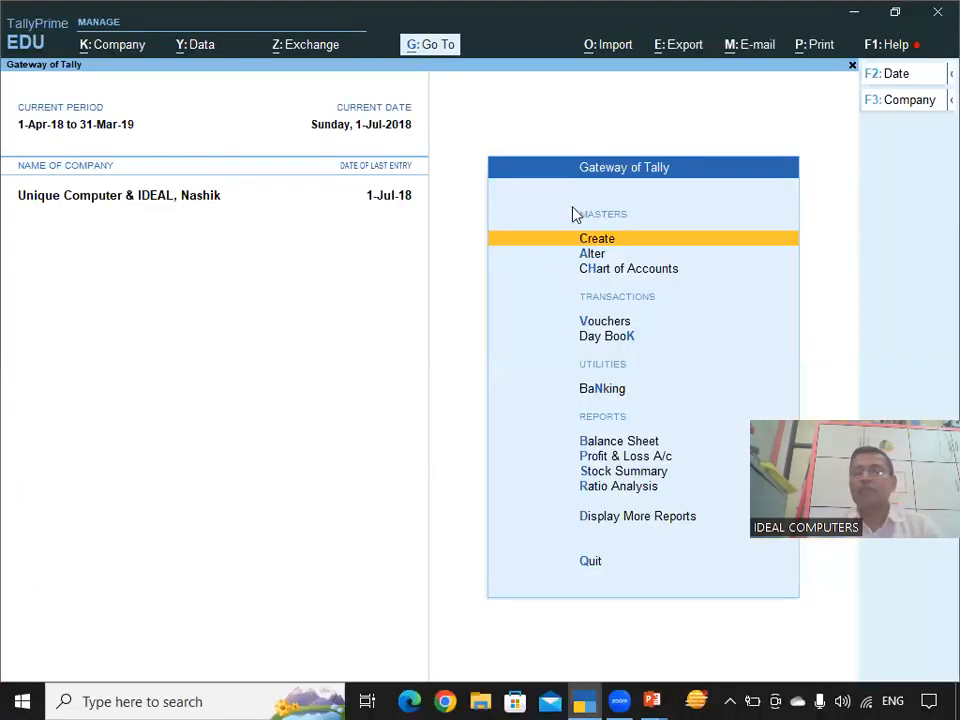
# Step: Start creating a stock group, name it Raw Material and leave the alias empty
pyautogui.click(611, 245)
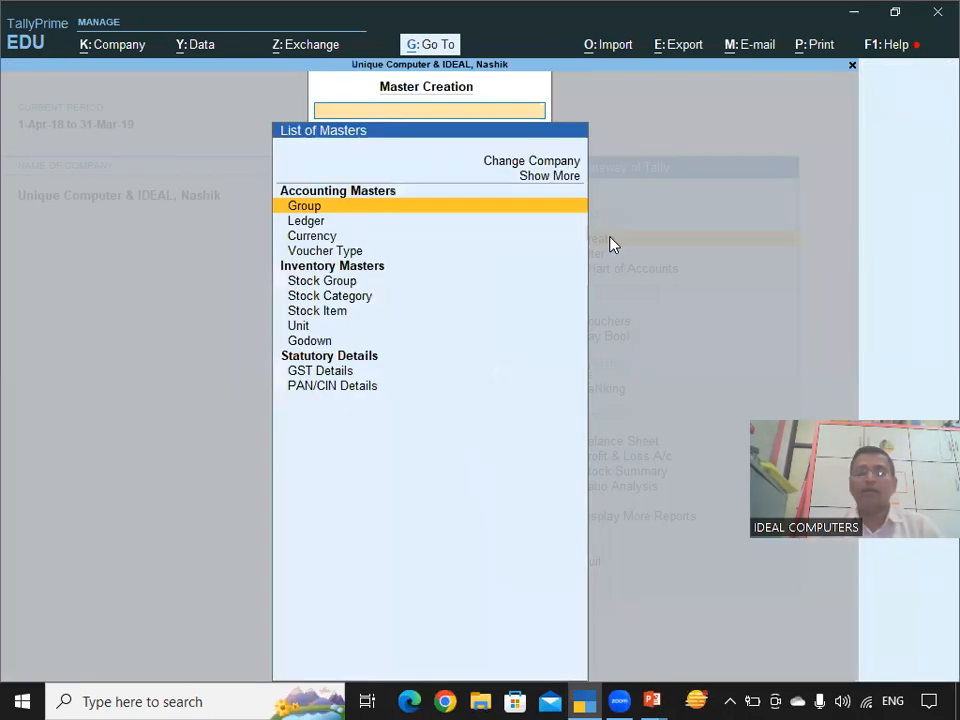
pyautogui.click(338, 284)
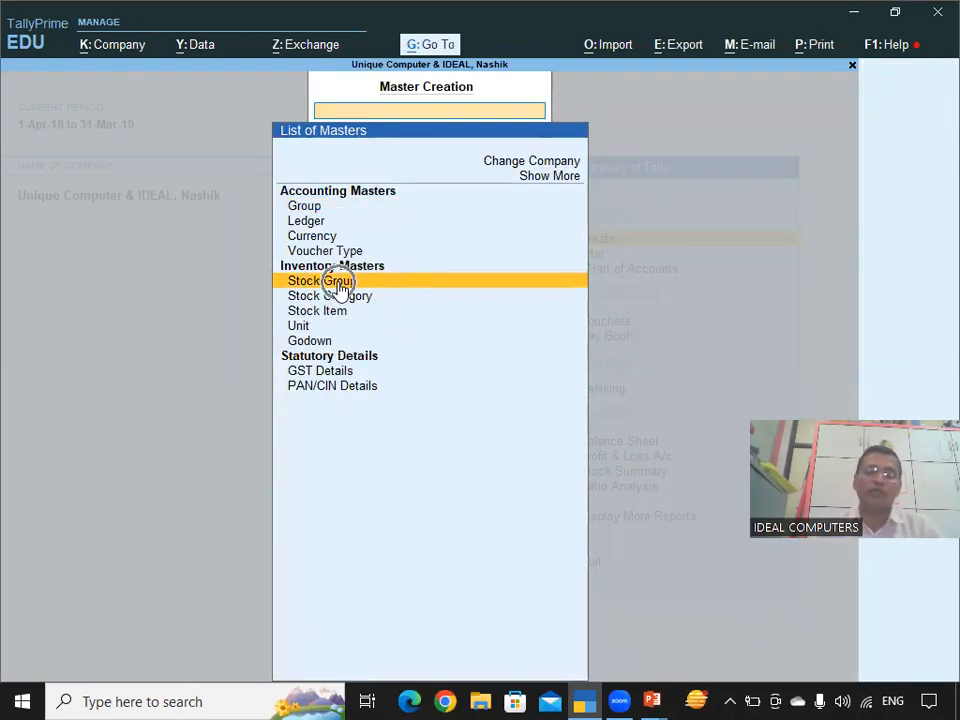
pyautogui.click(340, 287)
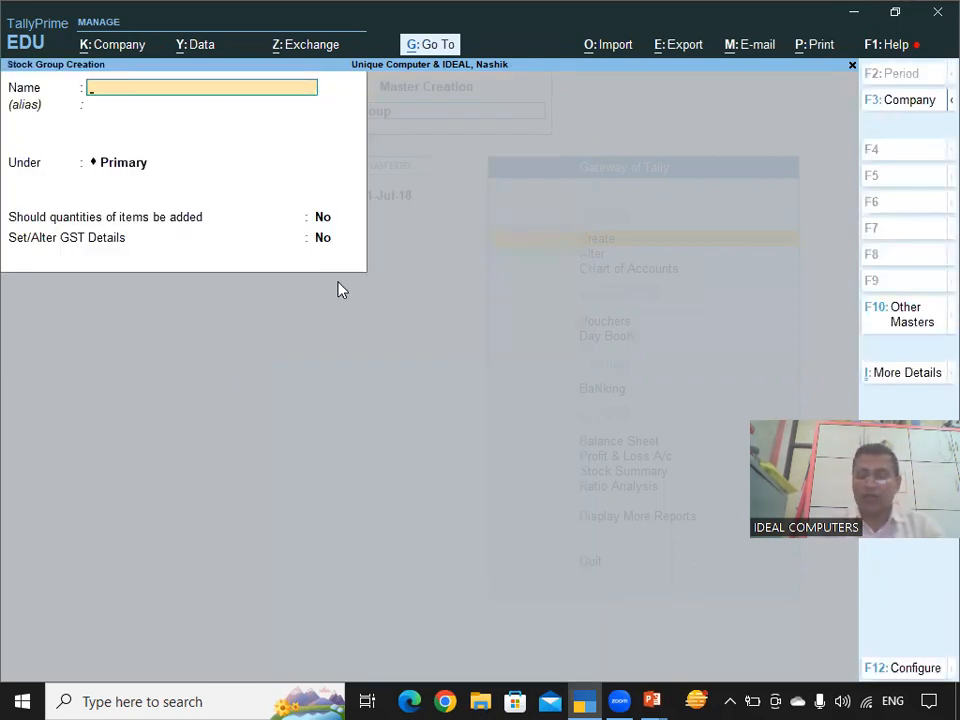
pyautogui.write('Ra')
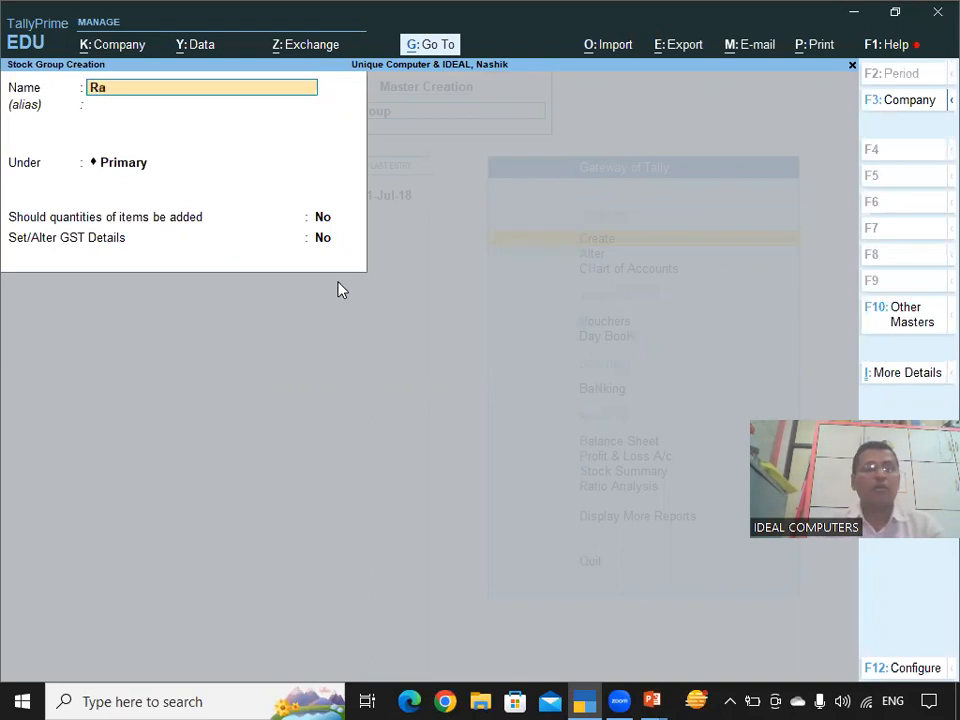
pyautogui.write('w Material')
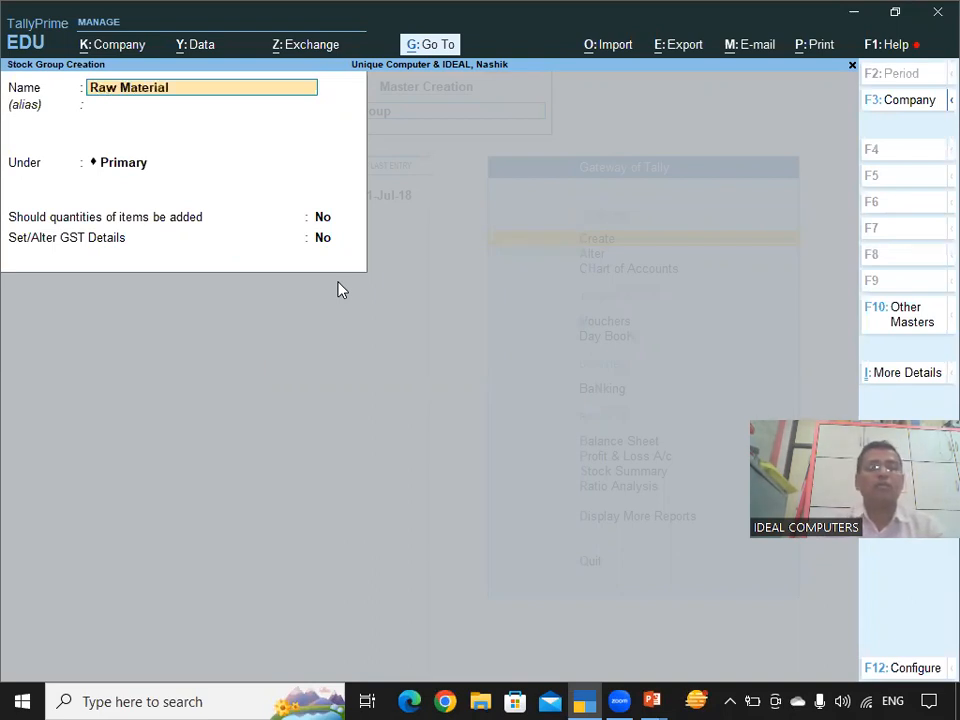
pyautogui.press('Return')
pyautogui.press('Return')
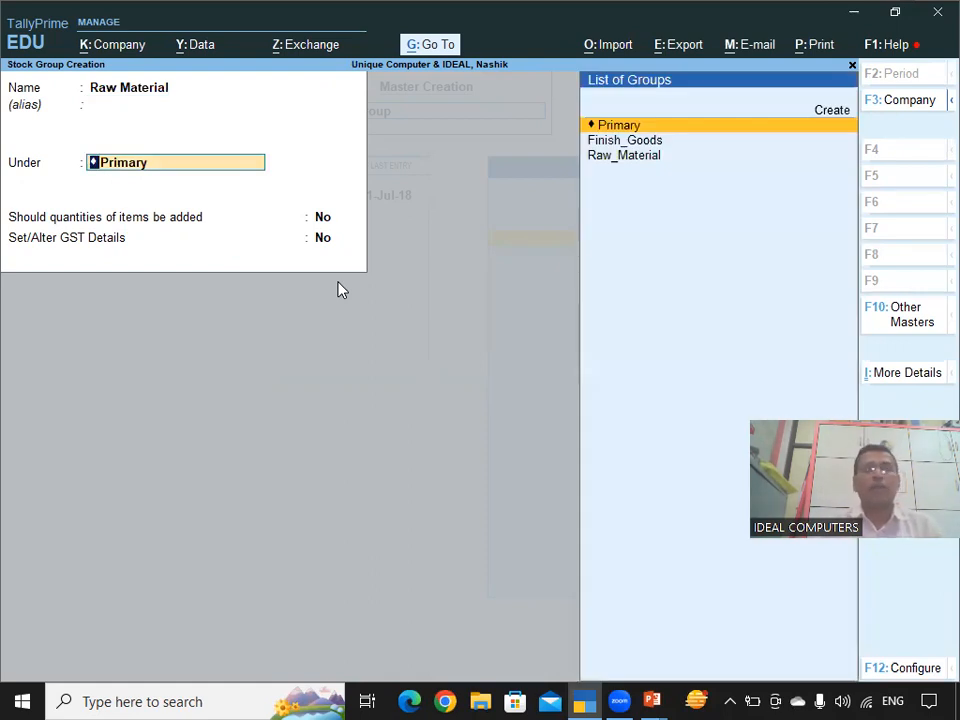
# Step: Keep Raw Material under Primary, set adding item quantities to Yes, leave Set/Alter GST Details at No and save the stock group
pyautogui.press('Return')
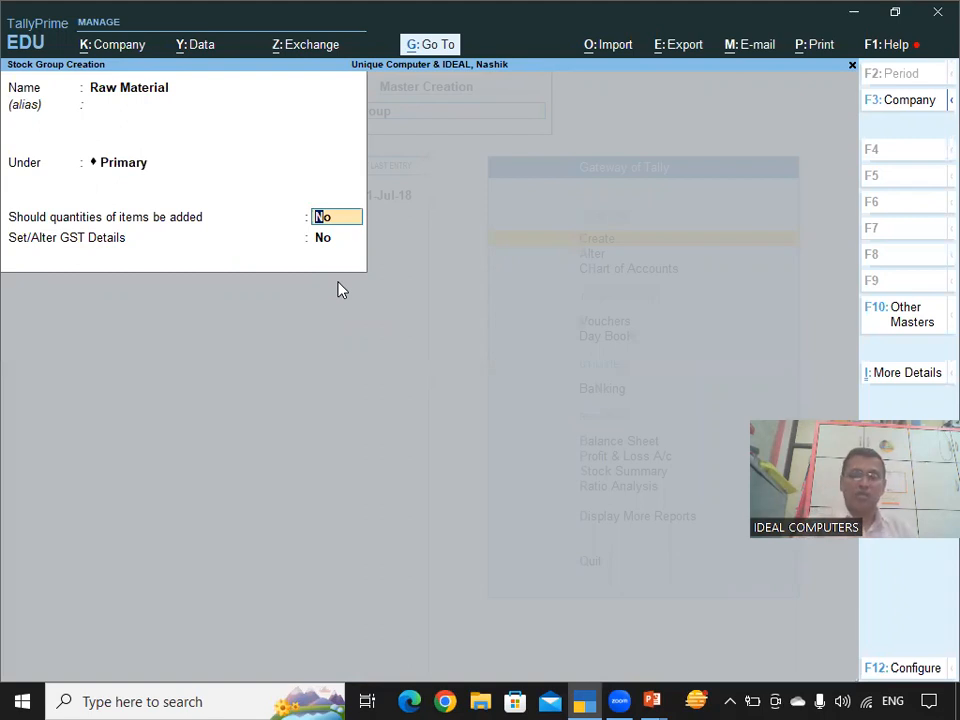
pyautogui.write('Yes')
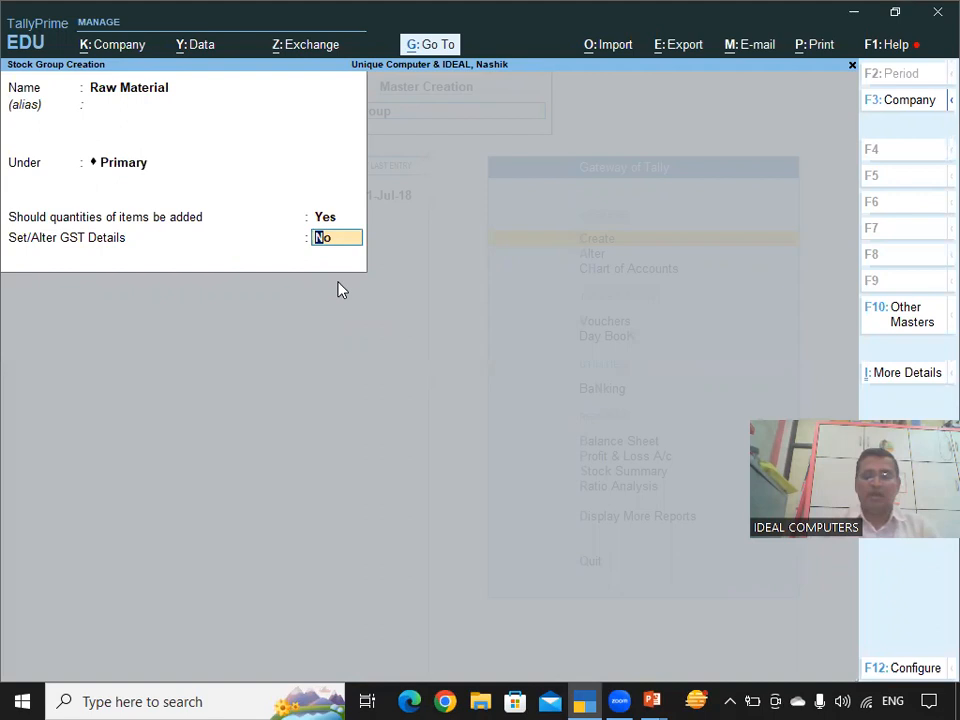
pyautogui.press('Return')
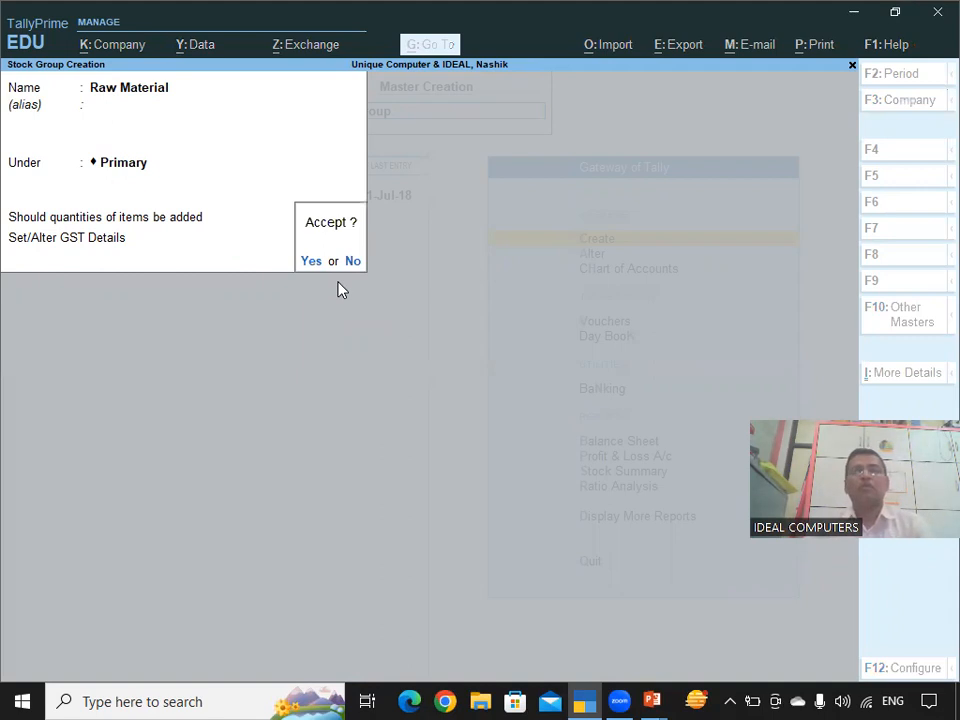
pyautogui.press('Return')
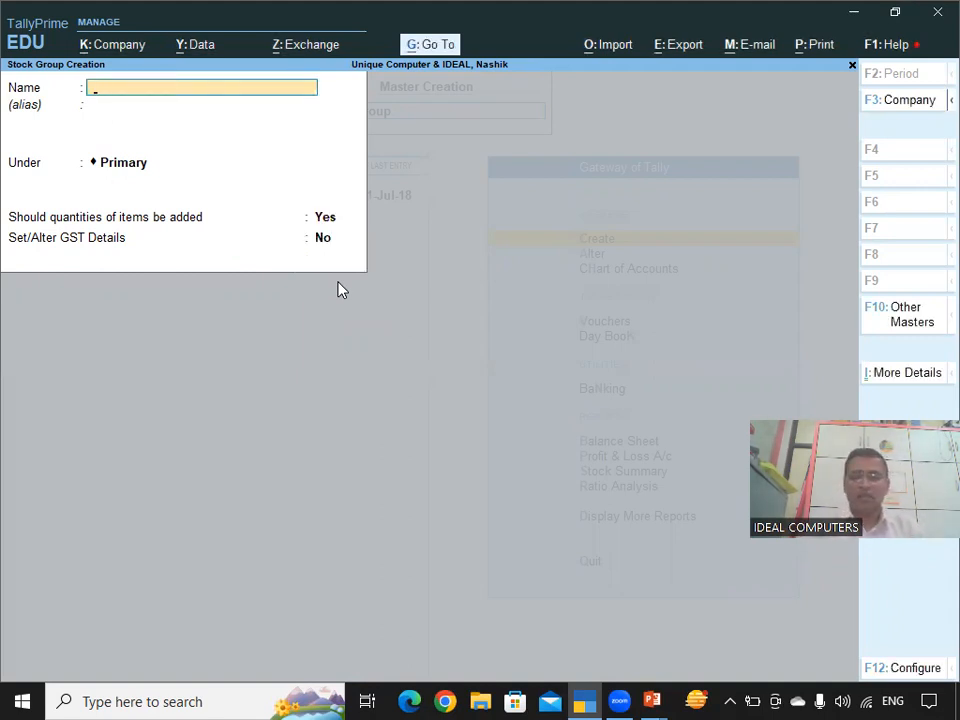
# Step: Create the stock group Finish Goods under Primary without an alias, with item quantities added and Set/Alter GST Details at No
pyautogui.write('Finish Goods')
pyautogui.press('Return')
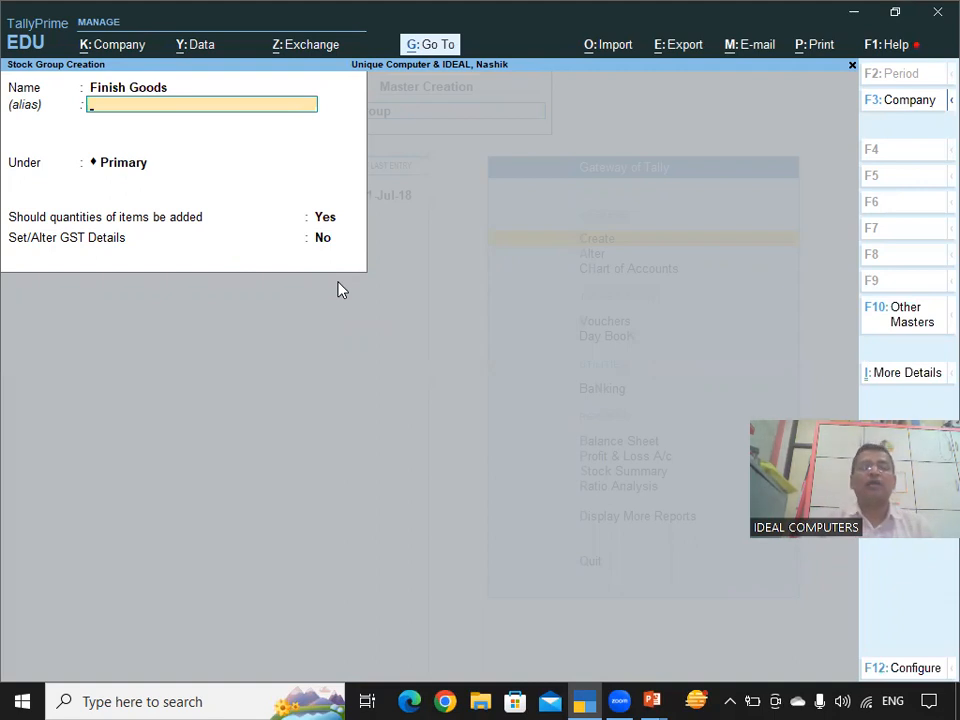
pyautogui.press('Return')
pyautogui.press('Return')
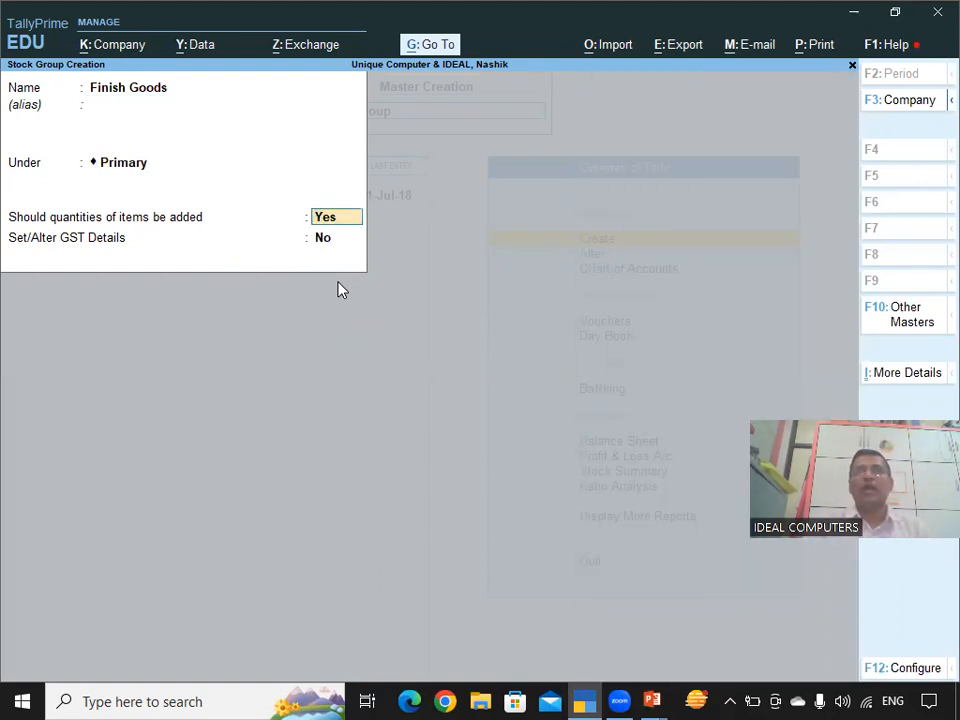
pyautogui.press('Return')
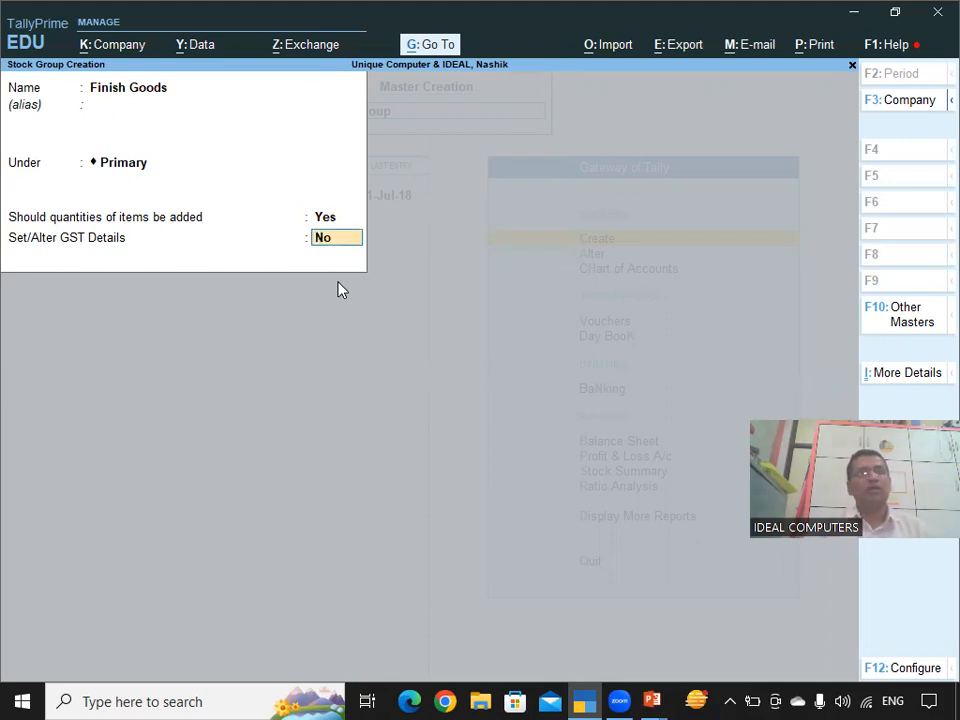
pyautogui.press('Return')
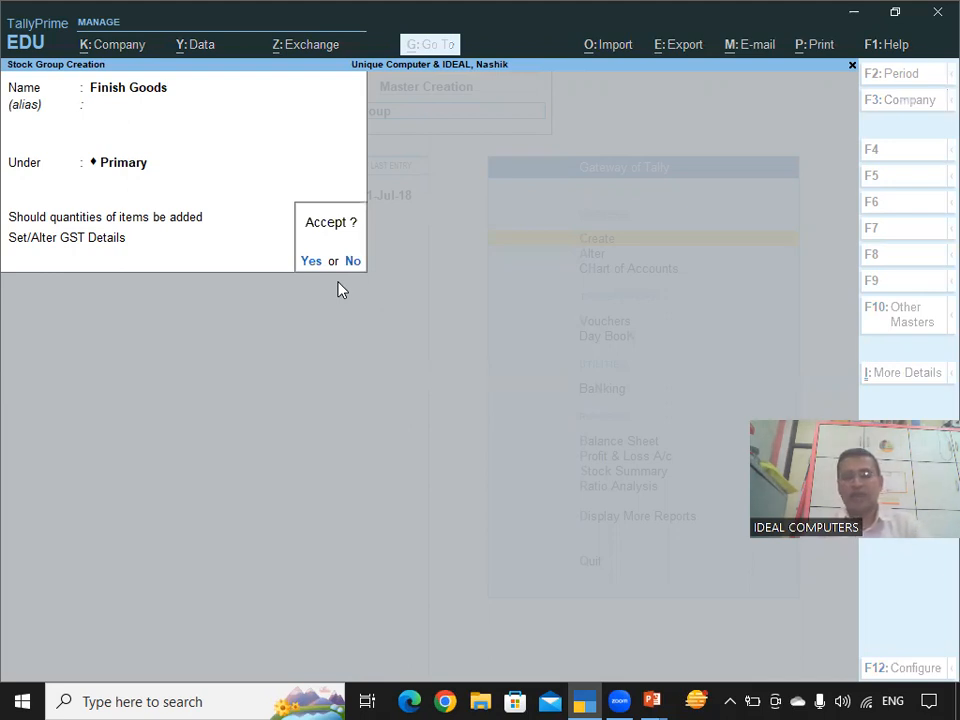
pyautogui.press('Return')
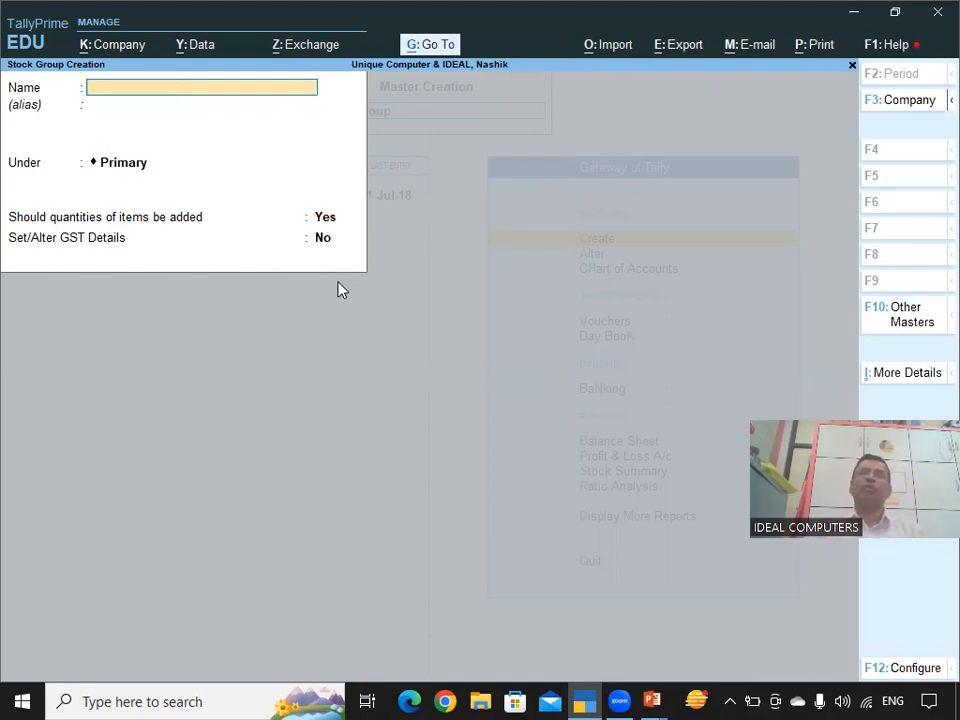
# Step: Leave stock group creation and open a blank stock item for creation
pyautogui.click(338, 289)
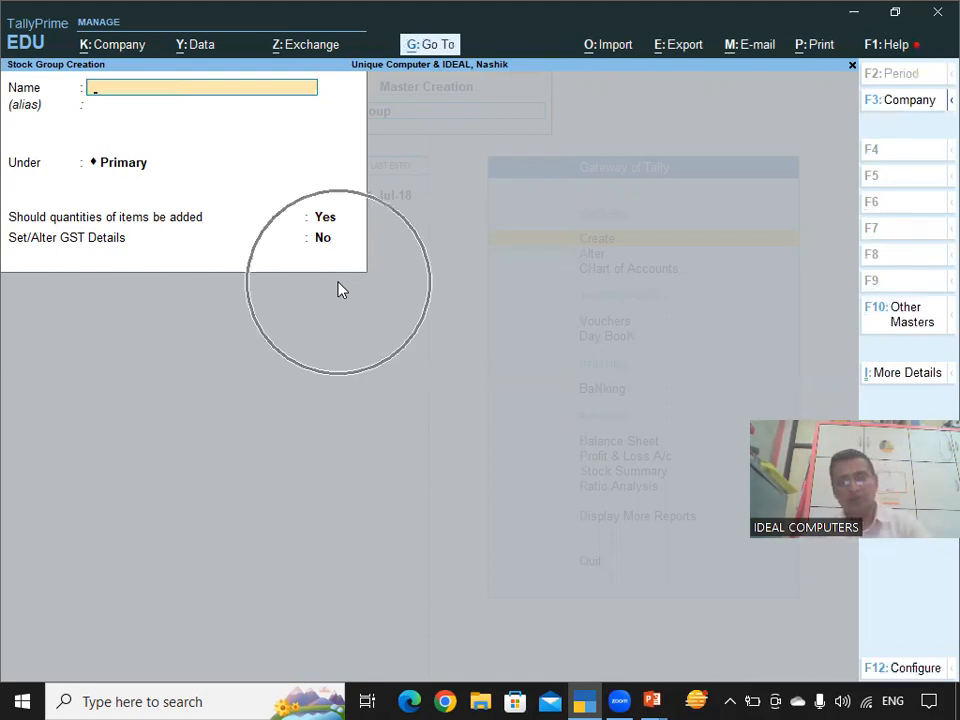
pyautogui.press('Escape')
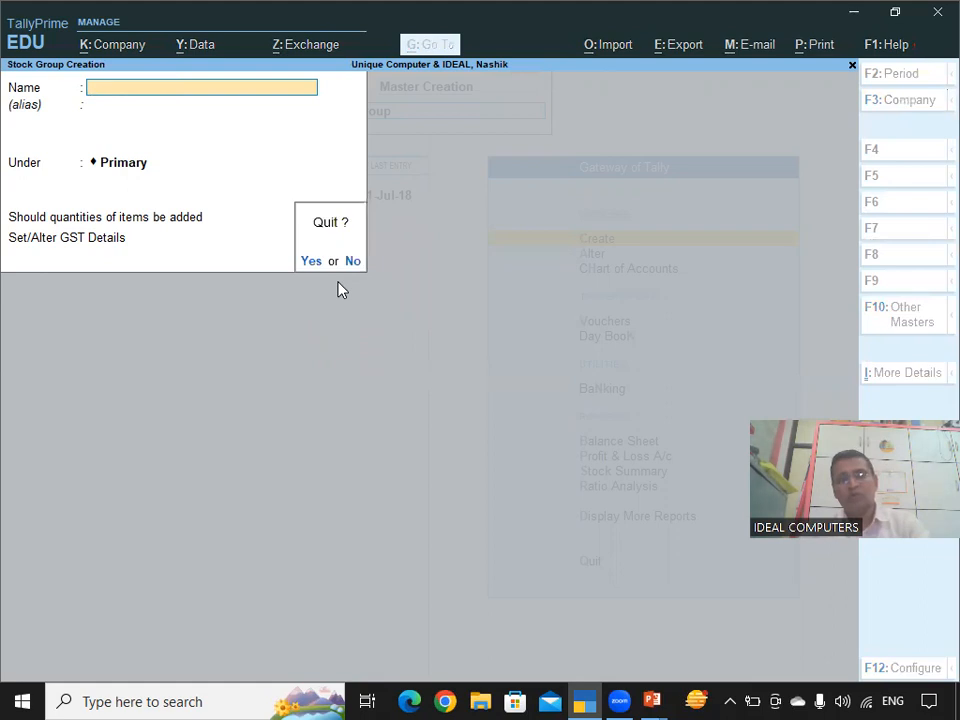
pyautogui.press('Return')
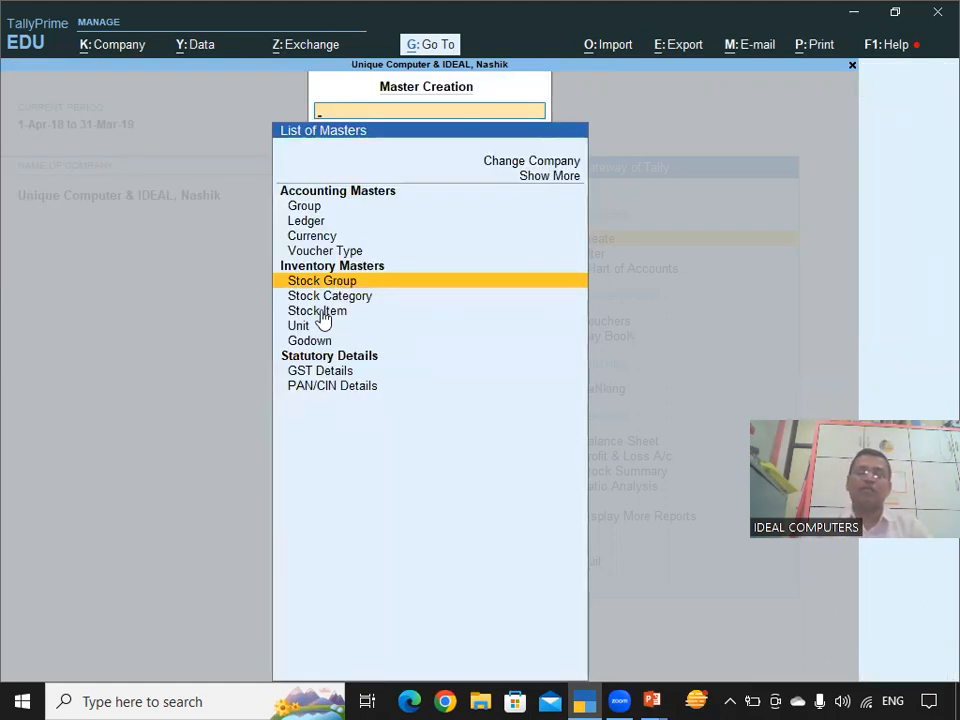
pyautogui.press('Down')
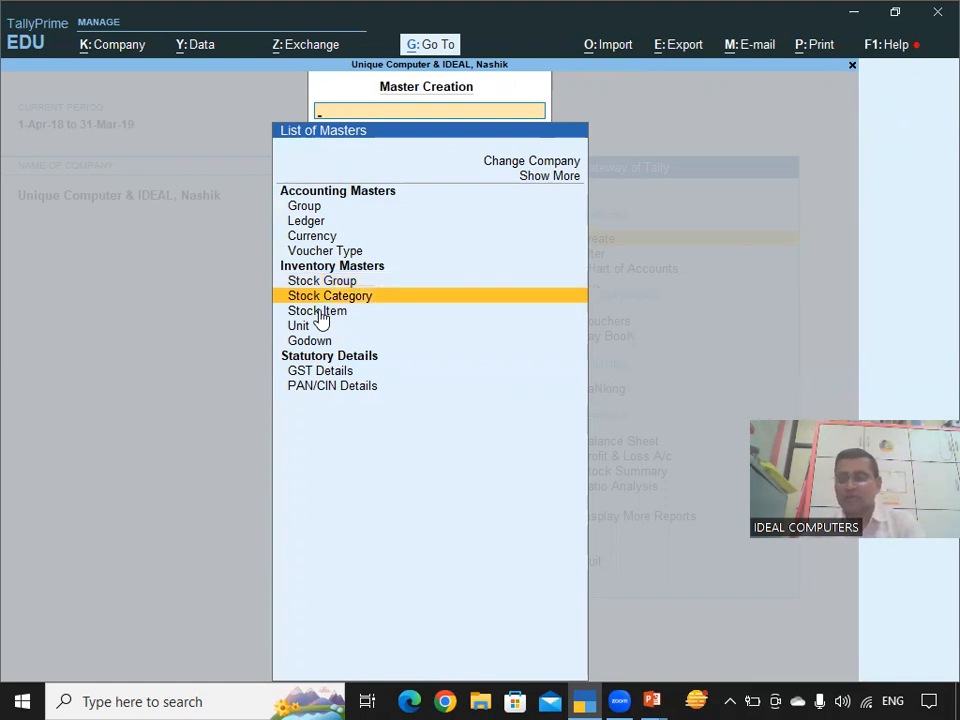
pyautogui.press('Down')
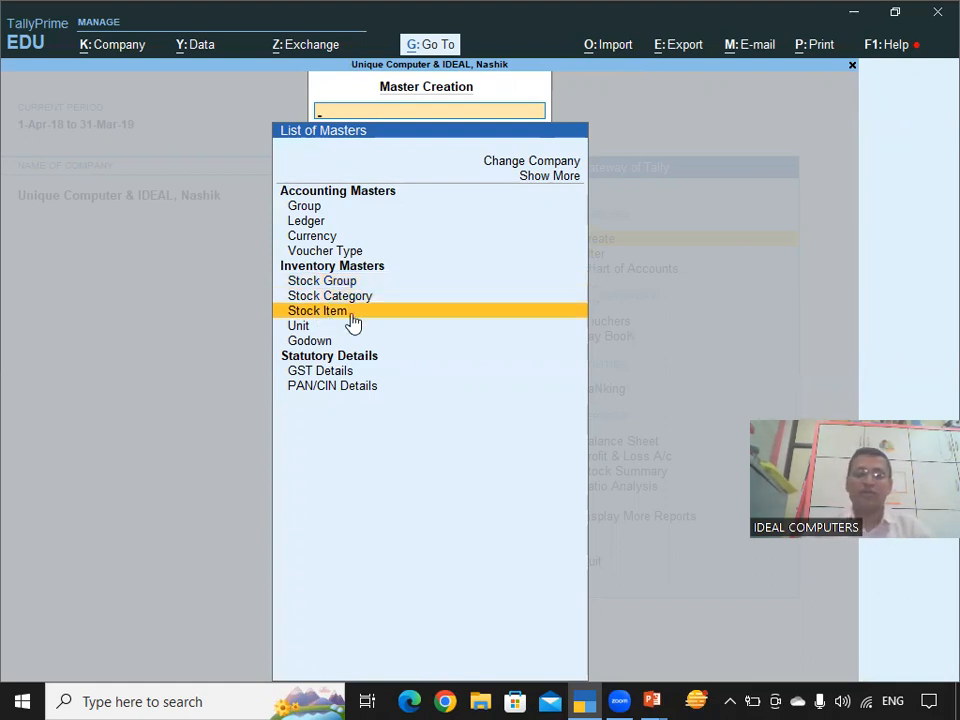
pyautogui.press('Return')
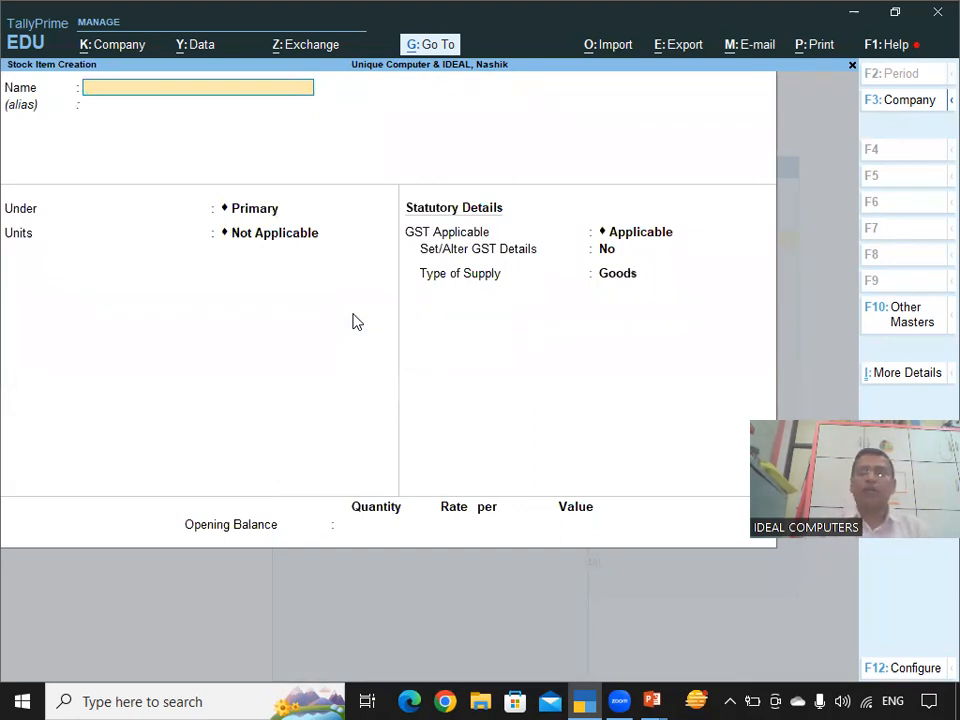
# Step: Switch to the presentation, bring up the Stock Items table to read the Hard Disk row, and return to TallyPrime
pyautogui.hotkey('alt', 'Tab')
pyautogui.press('Right')
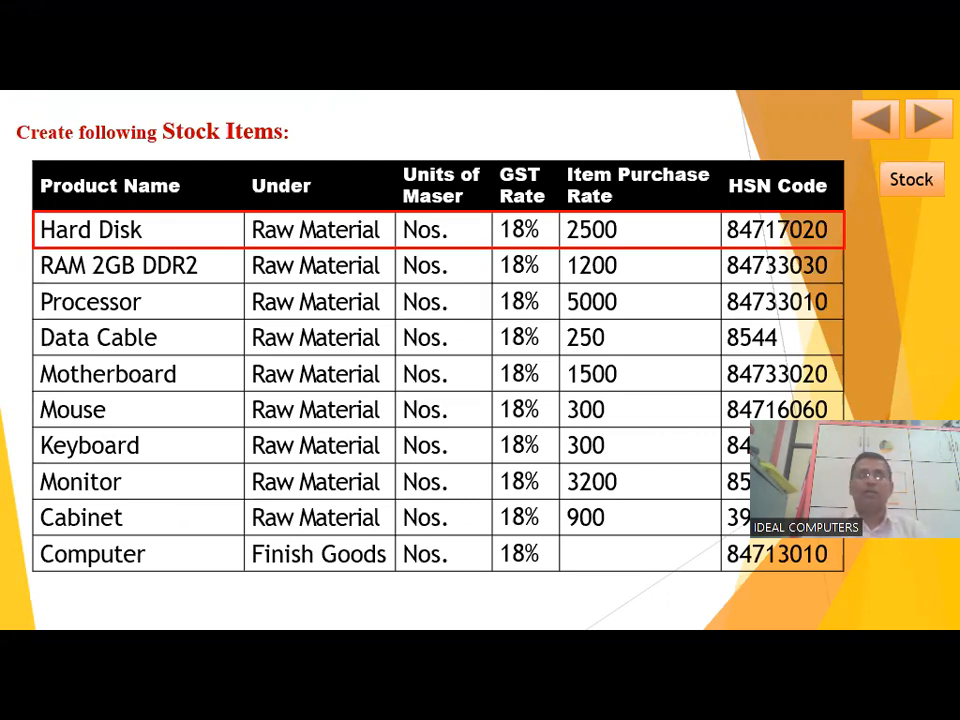
pyautogui.hotkey('alt', 'Tab')
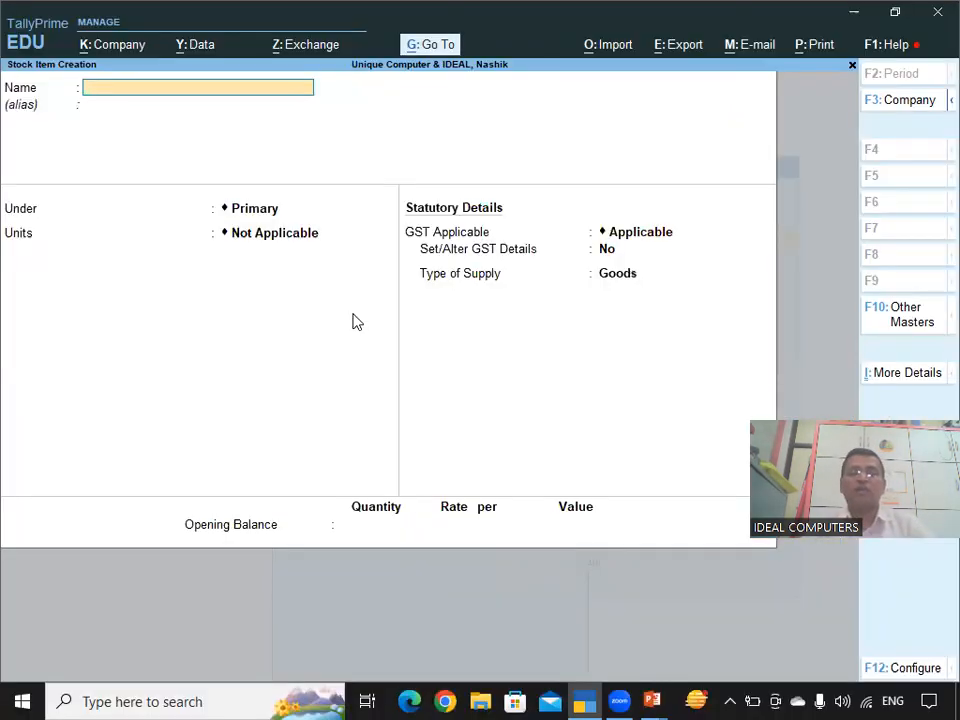
# Step: Name the stock item Hard Disk without an alias, place it under Raw_Material and set its units to Nos
pyautogui.write('H')
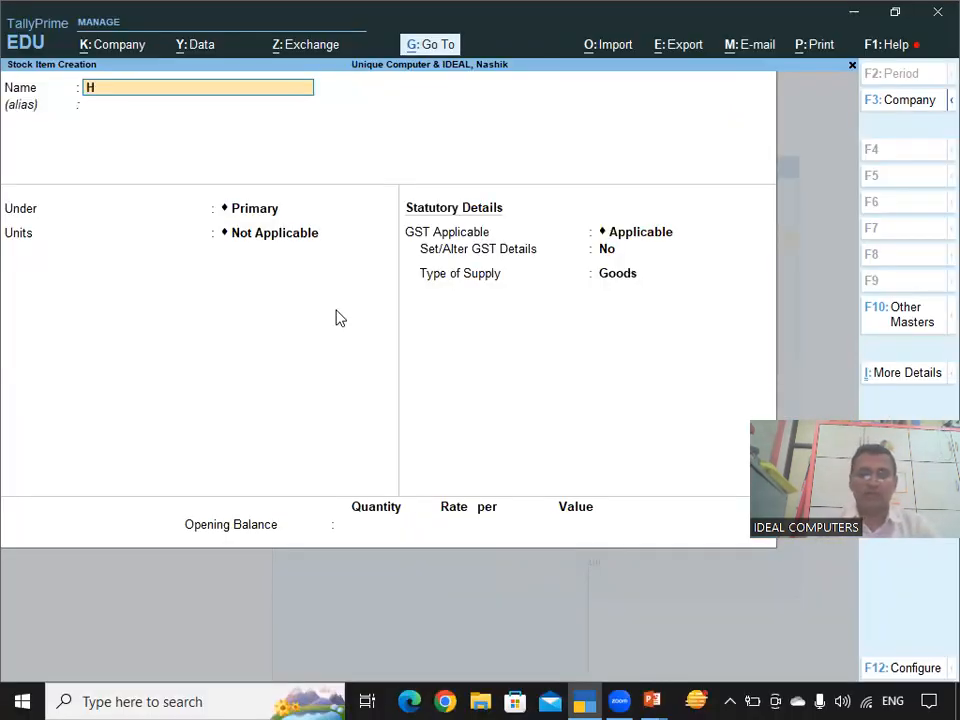
pyautogui.write('ard Disk')
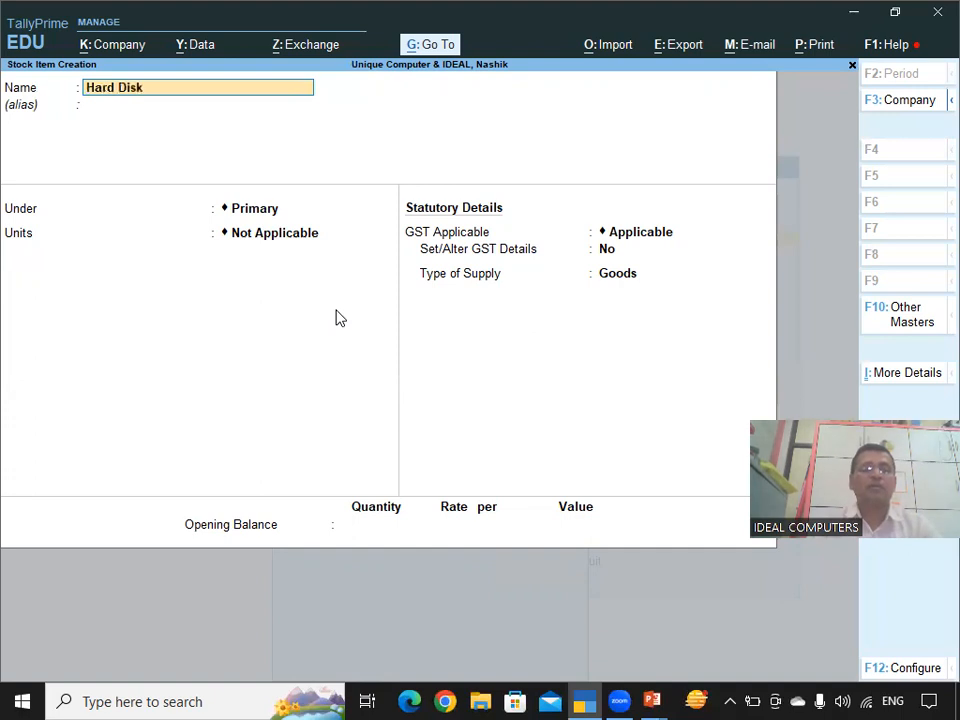
pyautogui.press('Return')
pyautogui.press('Return')
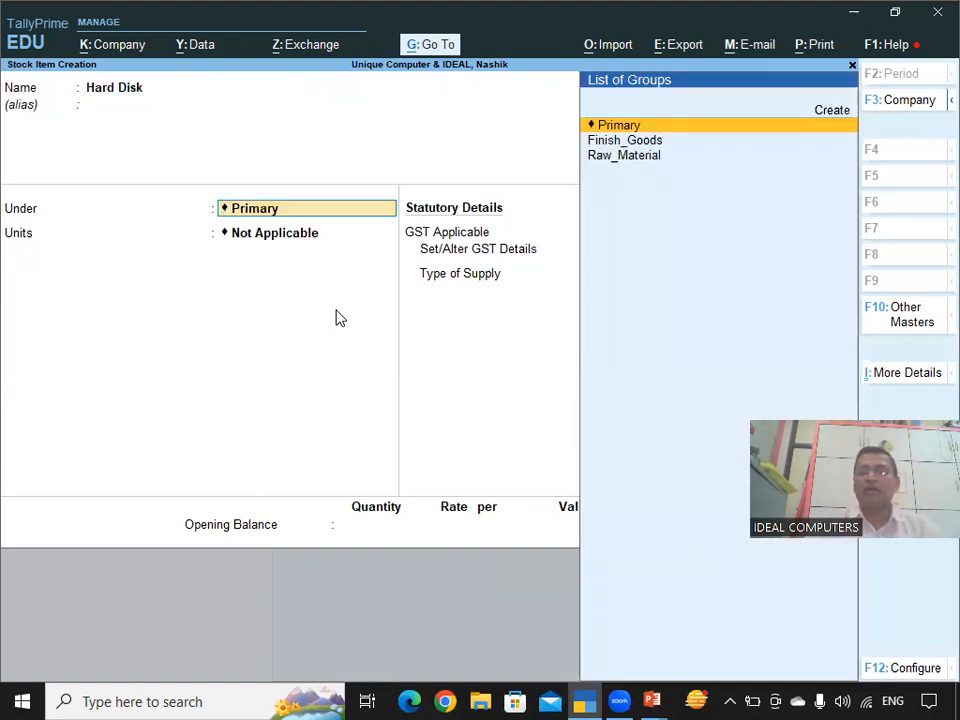
pyautogui.press('Down')
pyautogui.press('Down')
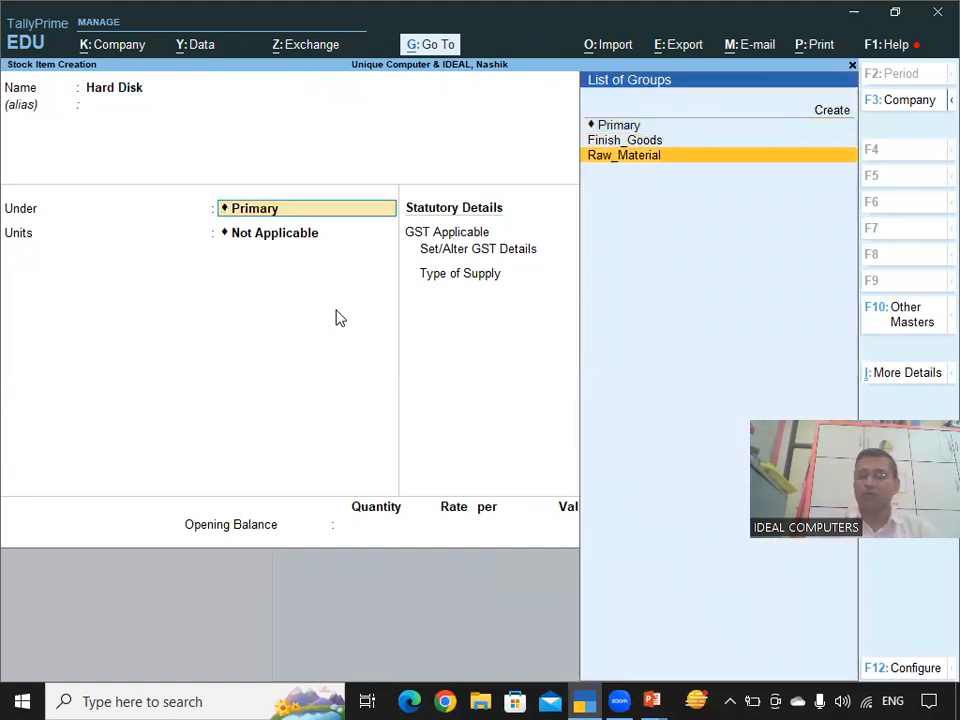
pyautogui.press('Return')
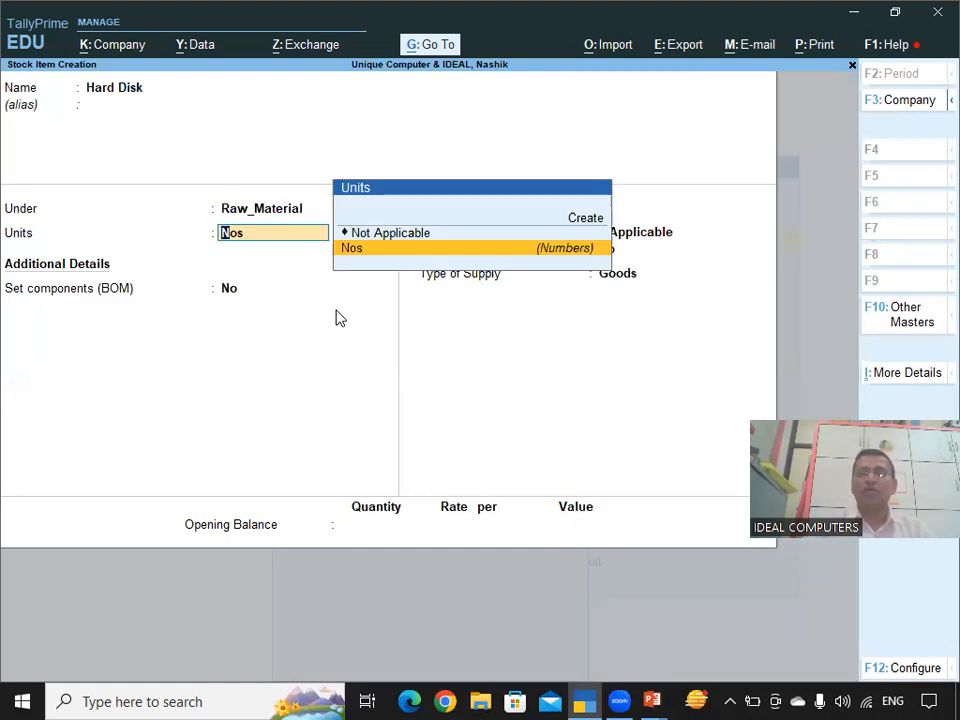
pyautogui.press('Return')
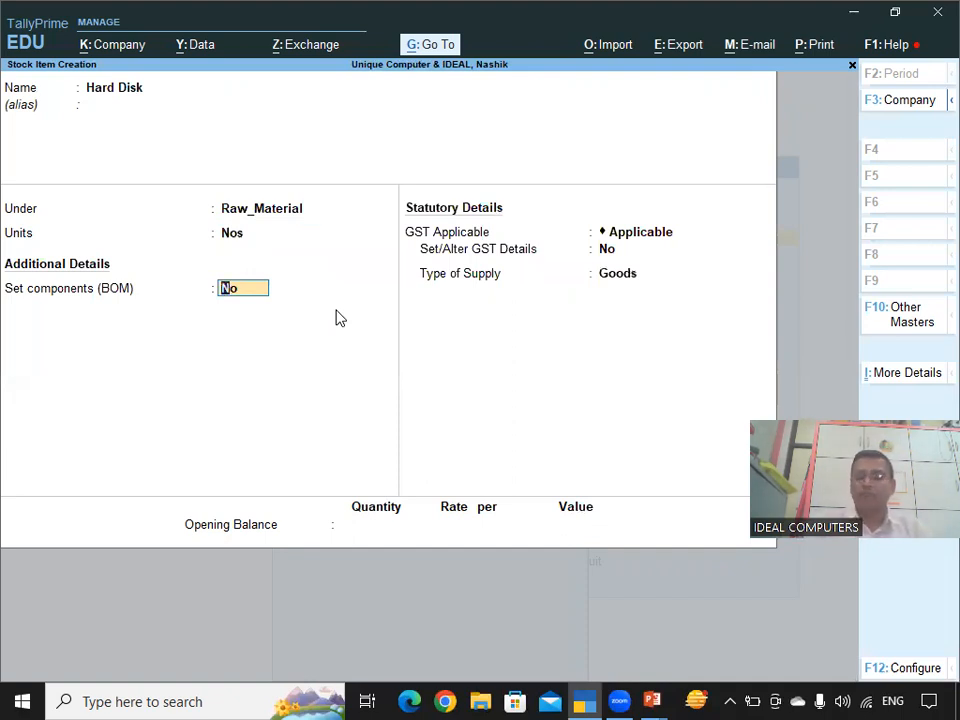
# Step: Go back to the item's Units, remove the Set components (BOM) option from the form and keep Nos
pyautogui.press('Return')
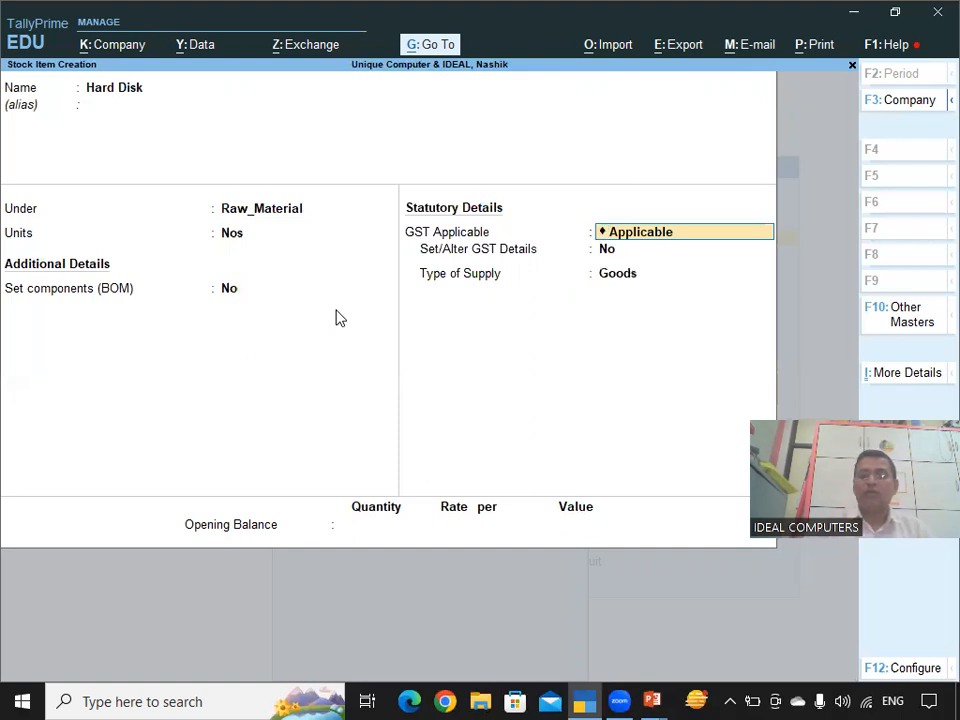
pyautogui.press('BackSpace')
pyautogui.press('BackSpace')
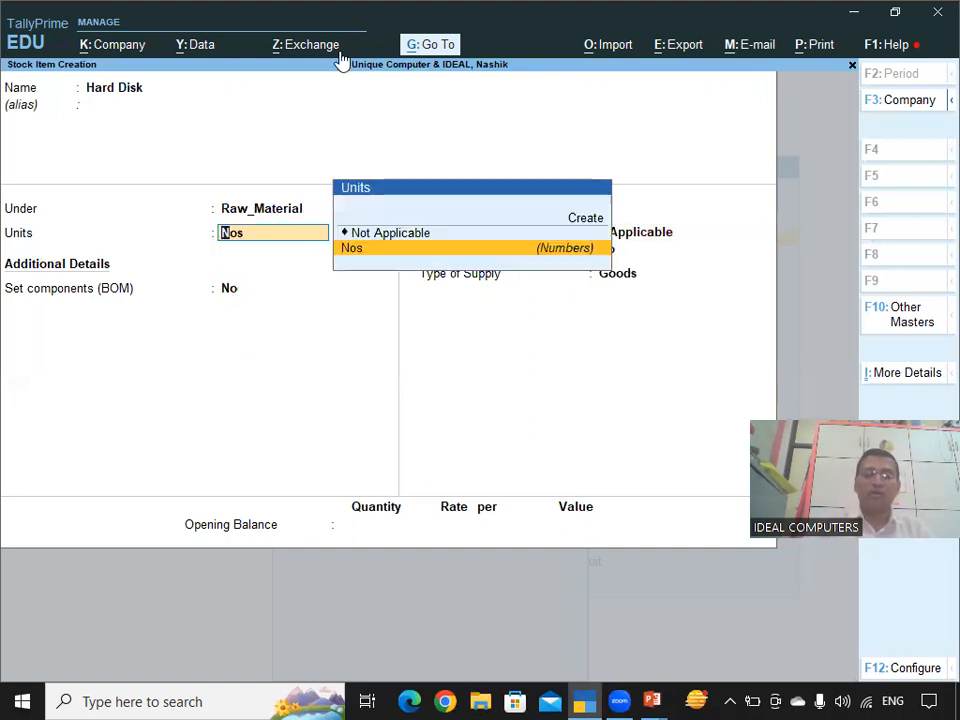
pyautogui.click(866, 43)
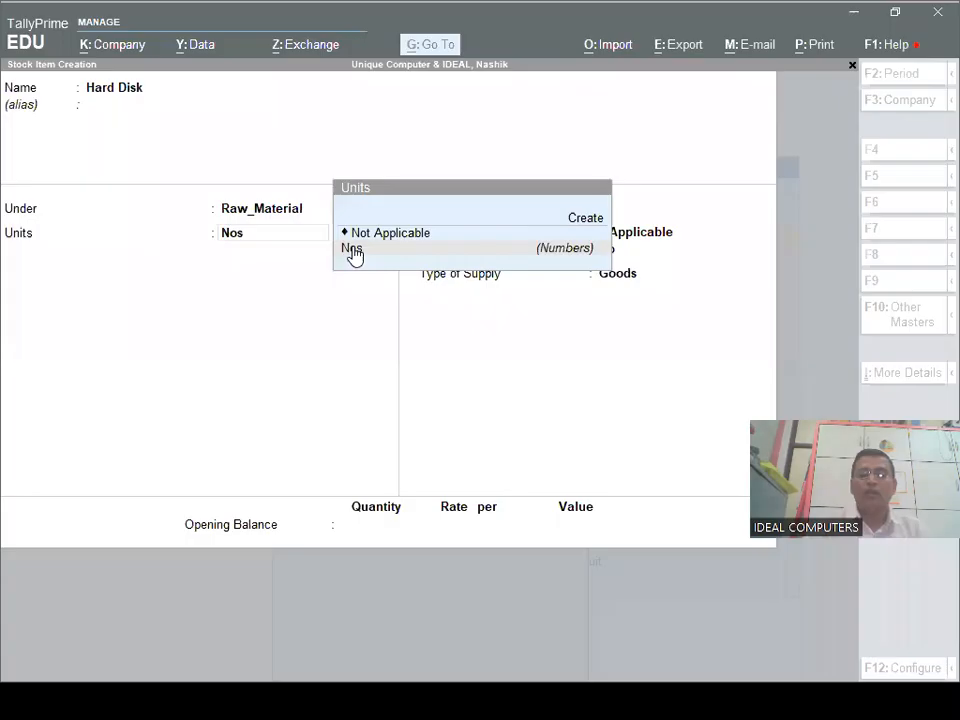
pyautogui.click(257, 247)
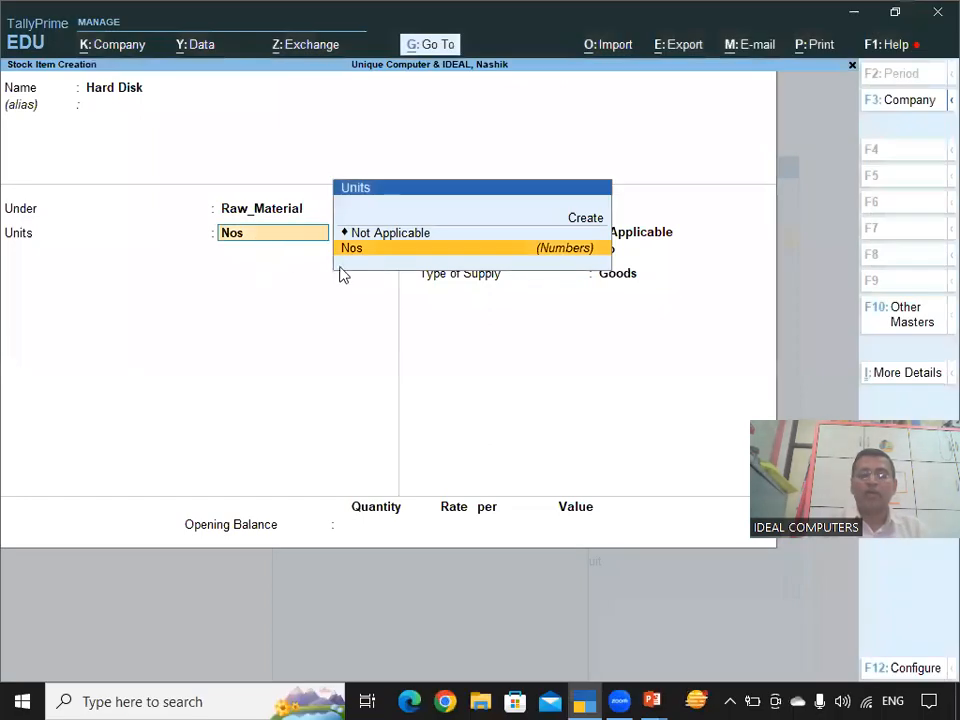
pyautogui.press('Return')
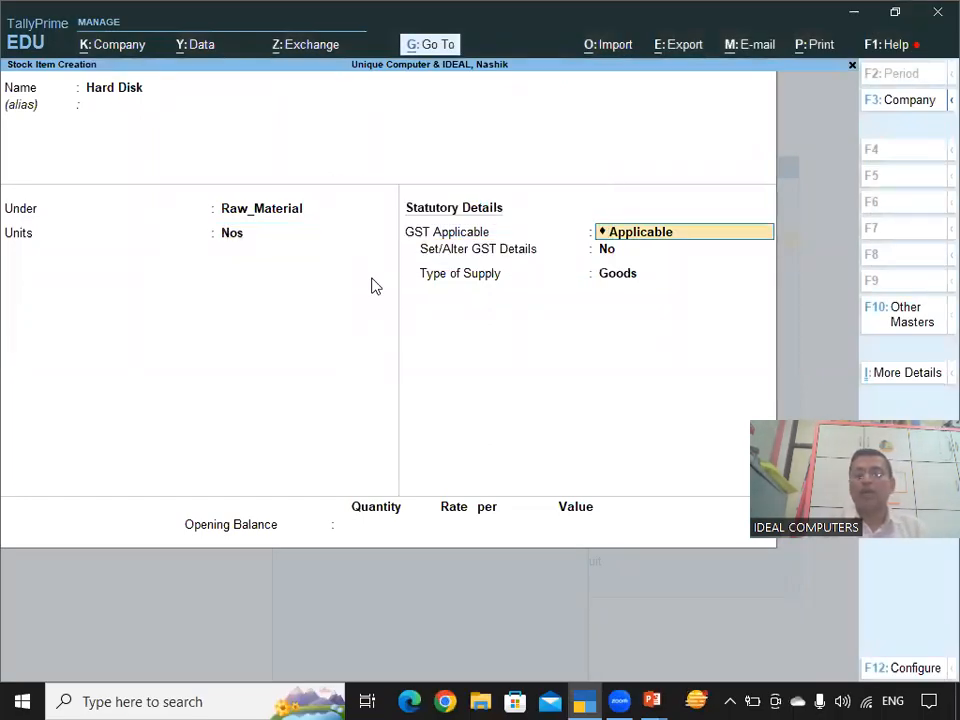
# Step: Keep GST as Applicable and set Set/Alter GST Details to Yes for Hard Disk
pyautogui.press('Return')
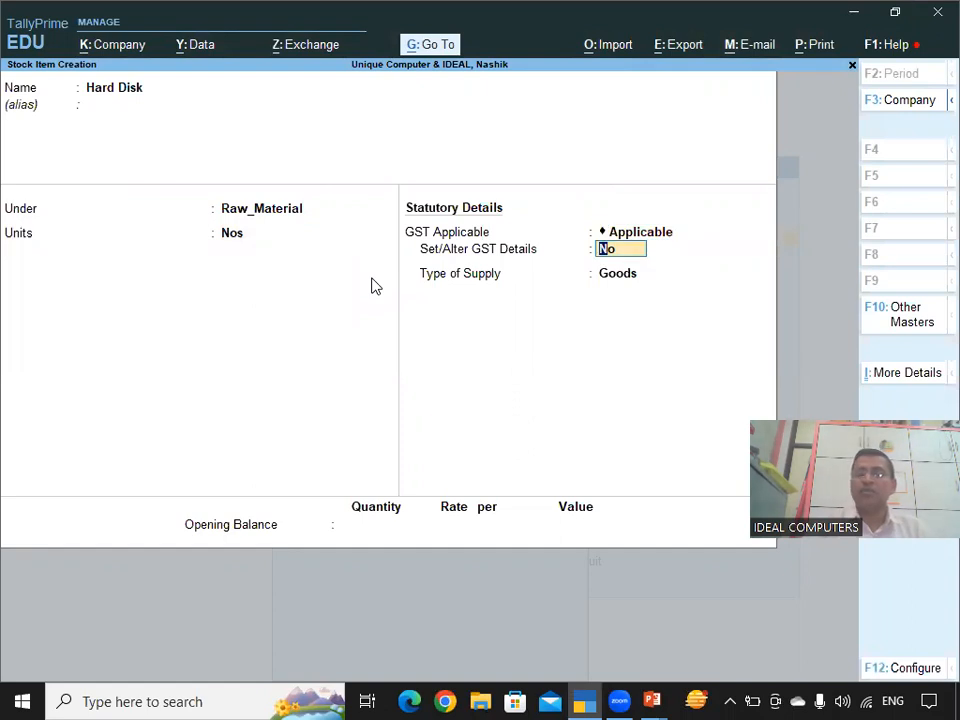
pyautogui.write('y')
pyautogui.press('BackSpace')
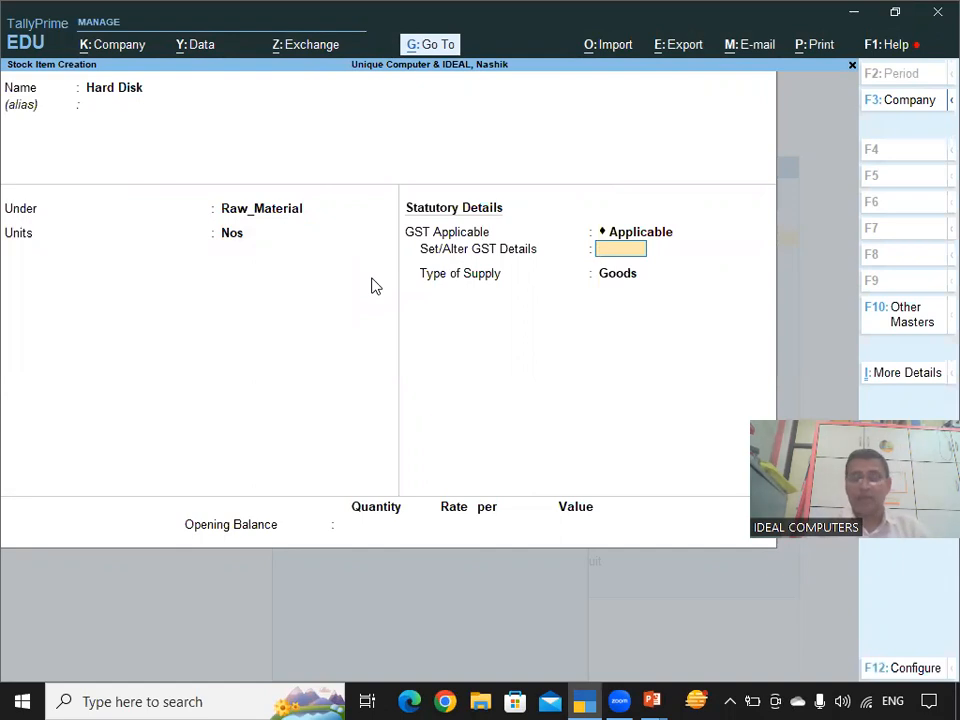
pyautogui.write('Y')
pyautogui.press('ctrl')
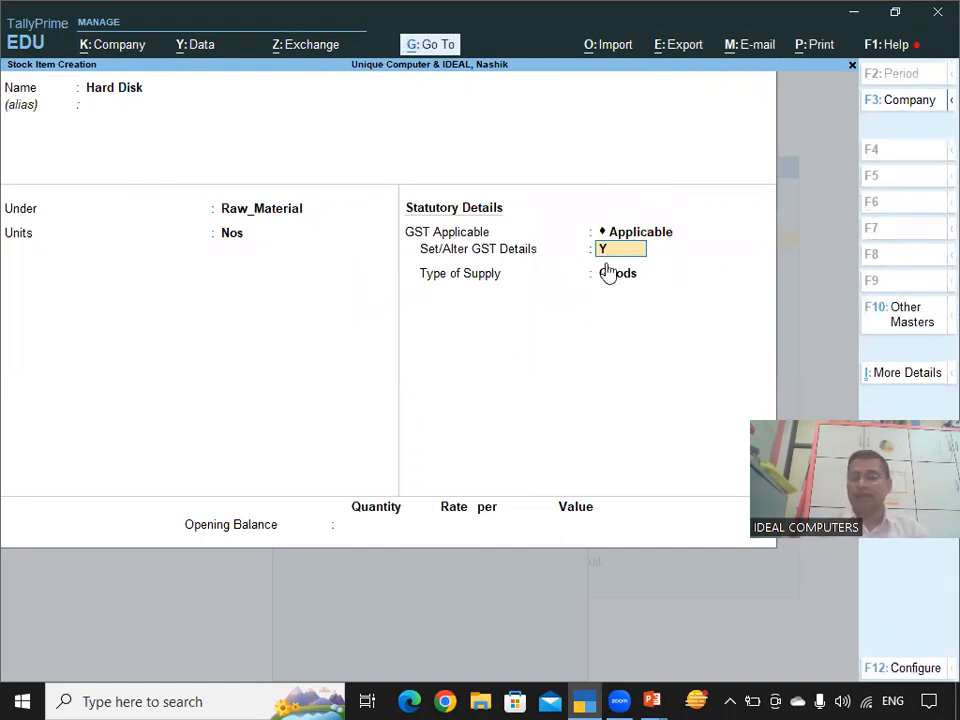
pyautogui.press('Return')
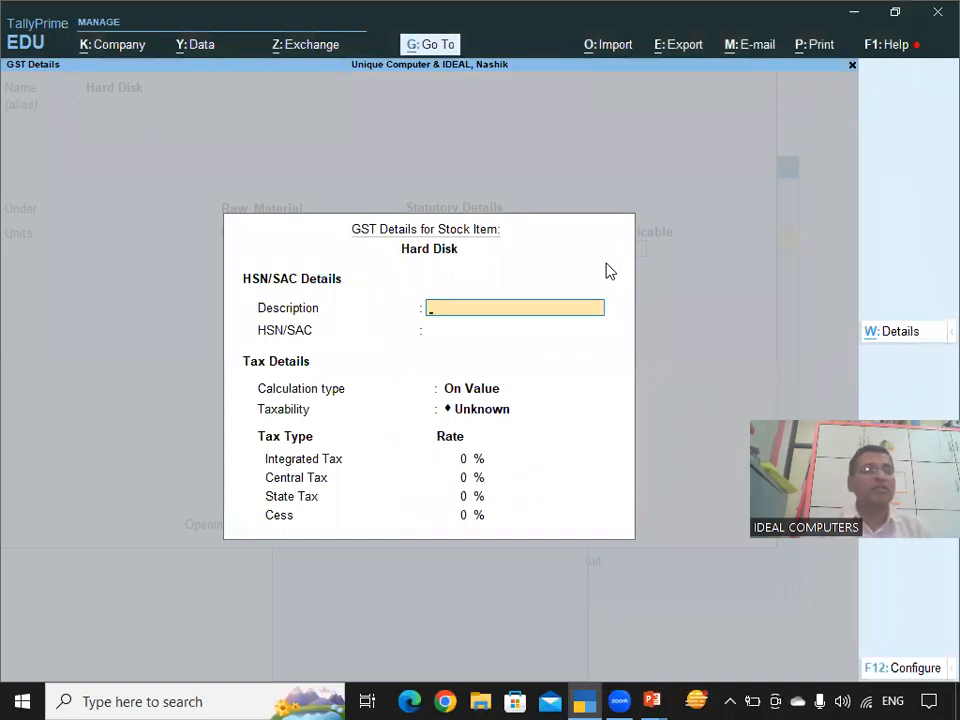
# Step: Leave the GST description blank, enter HSN/SAC 84717020 and keep the calculation type On Value
pyautogui.press('Return')
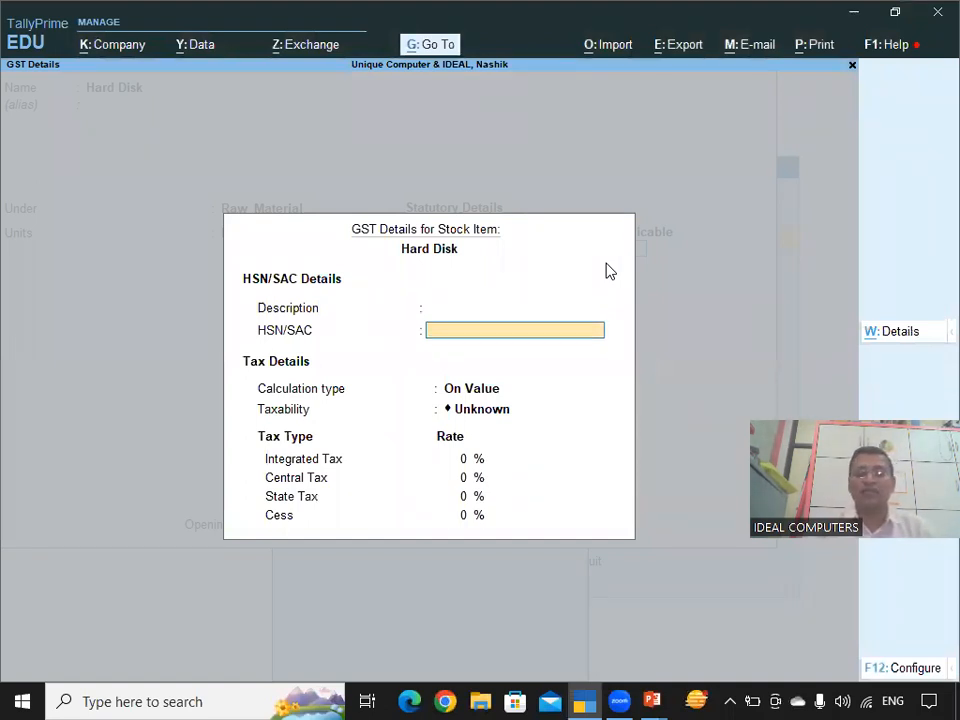
pyautogui.write('84')
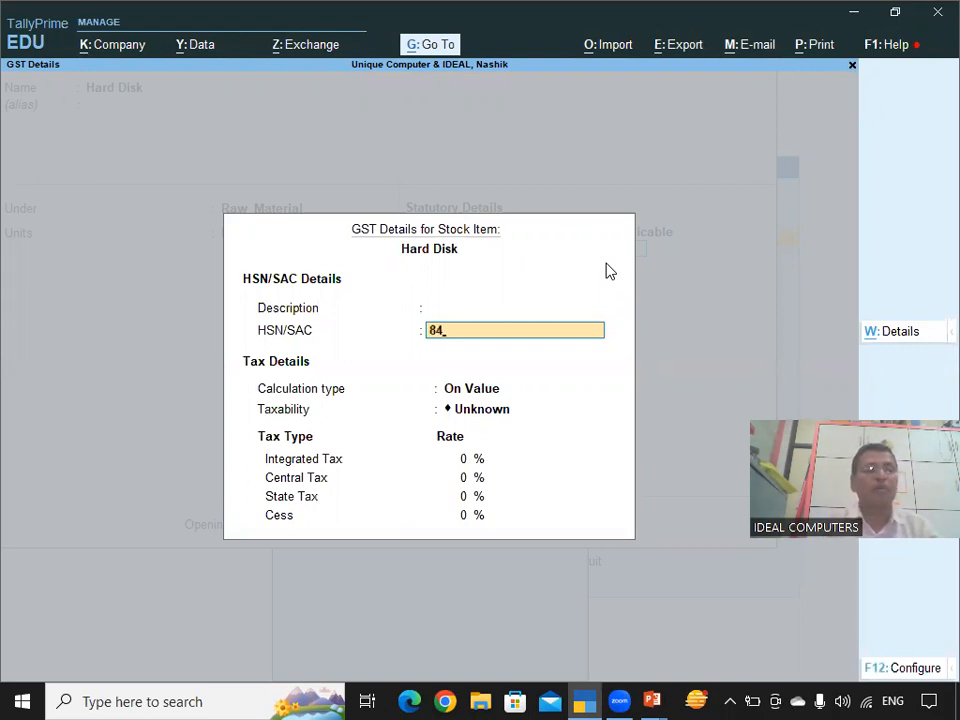
pyautogui.write('717020')
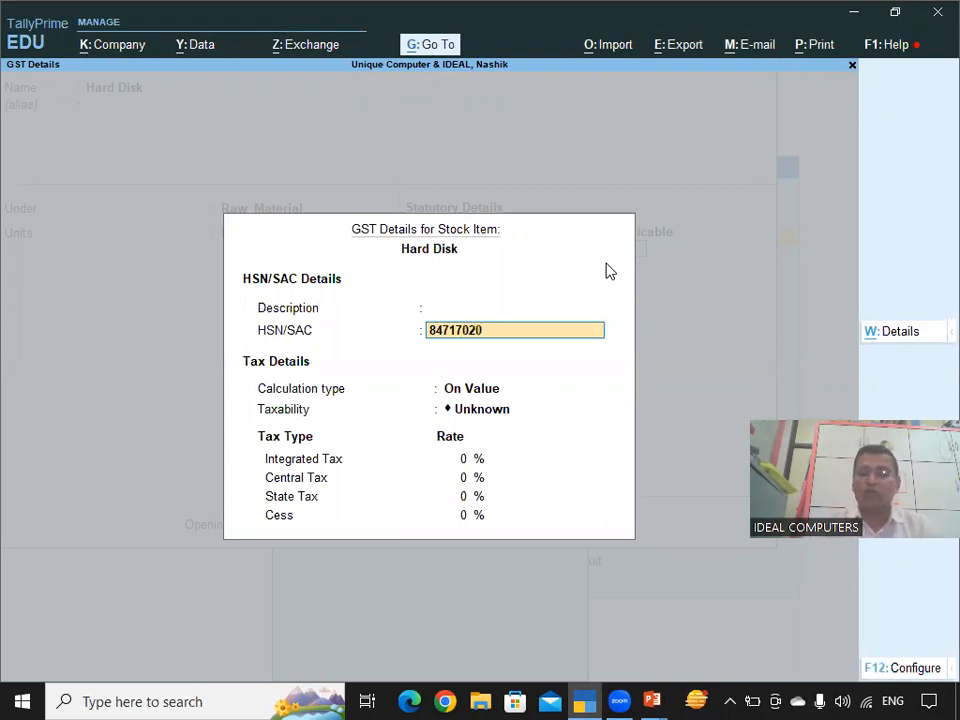
pyautogui.press('Return')
pyautogui.press('Return')
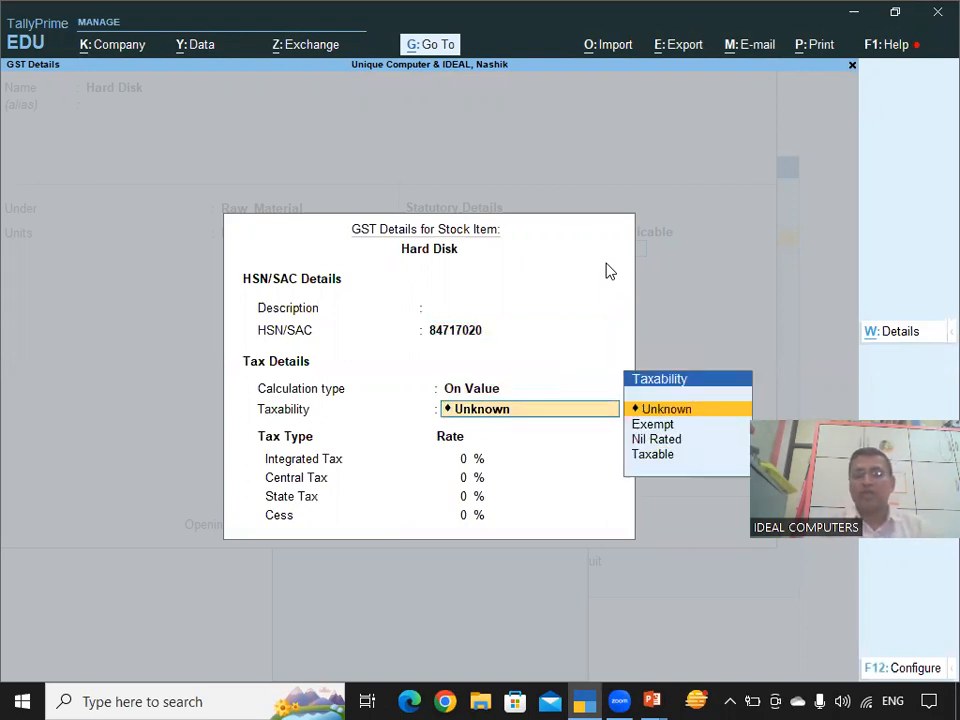
# Step: Set the taxability to Taxable with 18% integrated tax, leave cess at 0% and accept the GST details
pyautogui.press('Down')
pyautogui.press('Down')
pyautogui.press('Down')
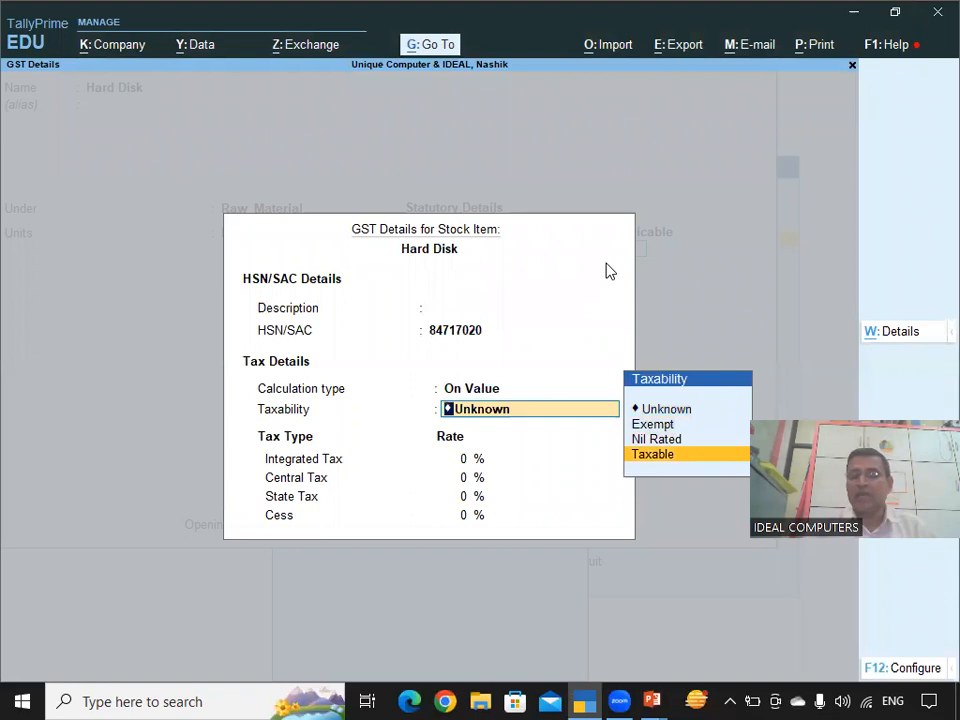
pyautogui.press('Return')
pyautogui.write('19')
pyautogui.press('BackSpace')
pyautogui.write('9')
pyautogui.press('BackSpace')
pyautogui.write('8')
pyautogui.press('Return')
pyautogui.press('Return')
pyautogui.press('Return')
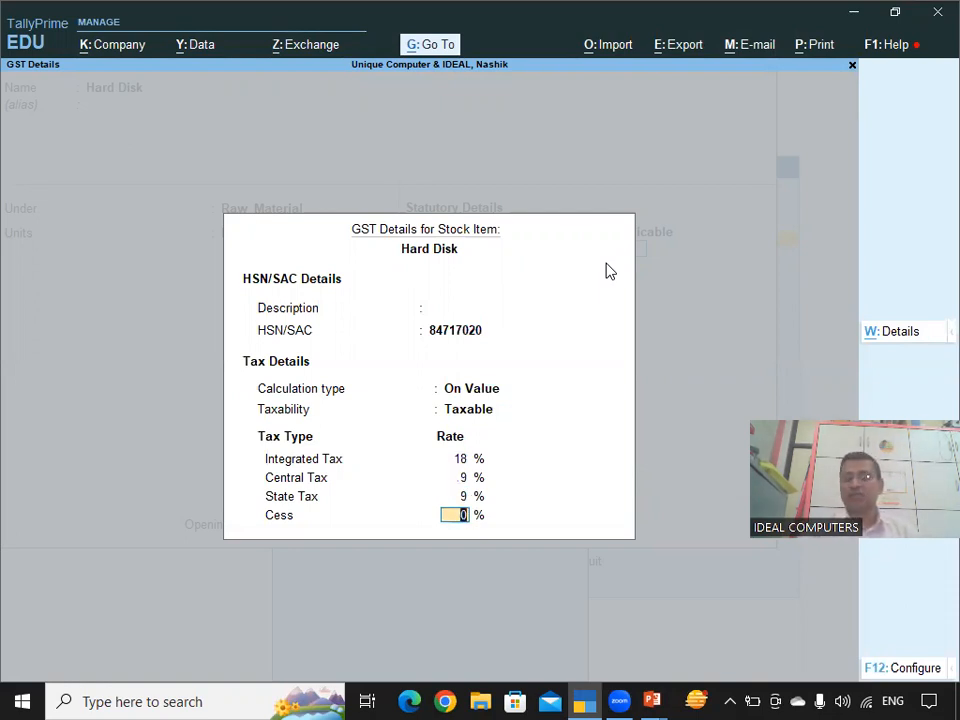
pyautogui.press('Return')
# Step: Keep the type of supply as Goods, leave the opening balance empty and save the Hard Disk stock item
pyautogui.press('Return')
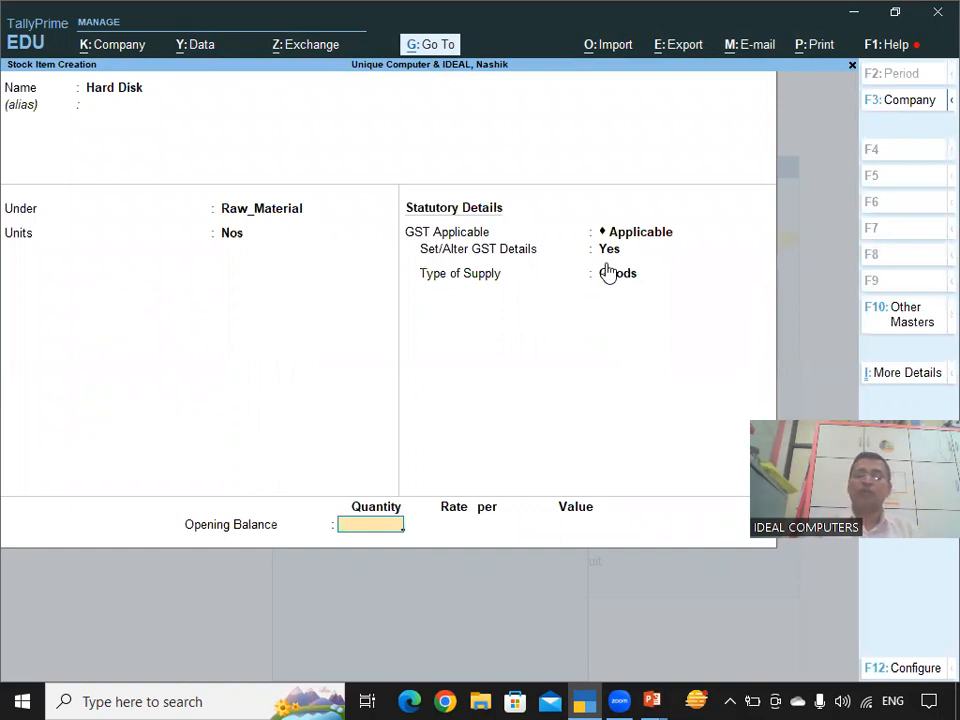
pyautogui.press('Return')
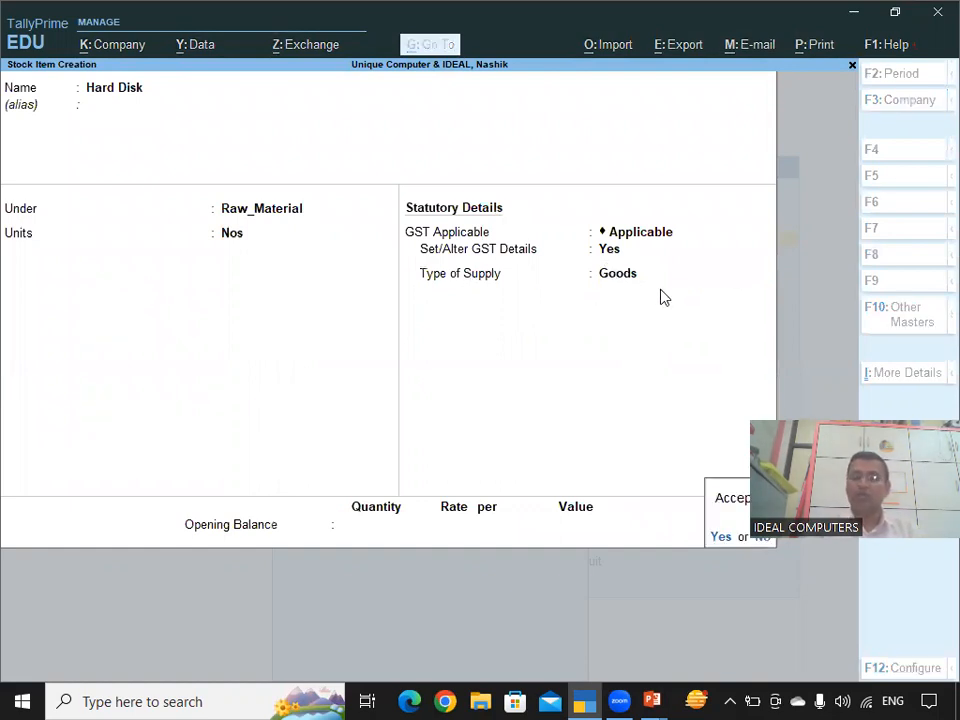
pyautogui.click(721, 541)
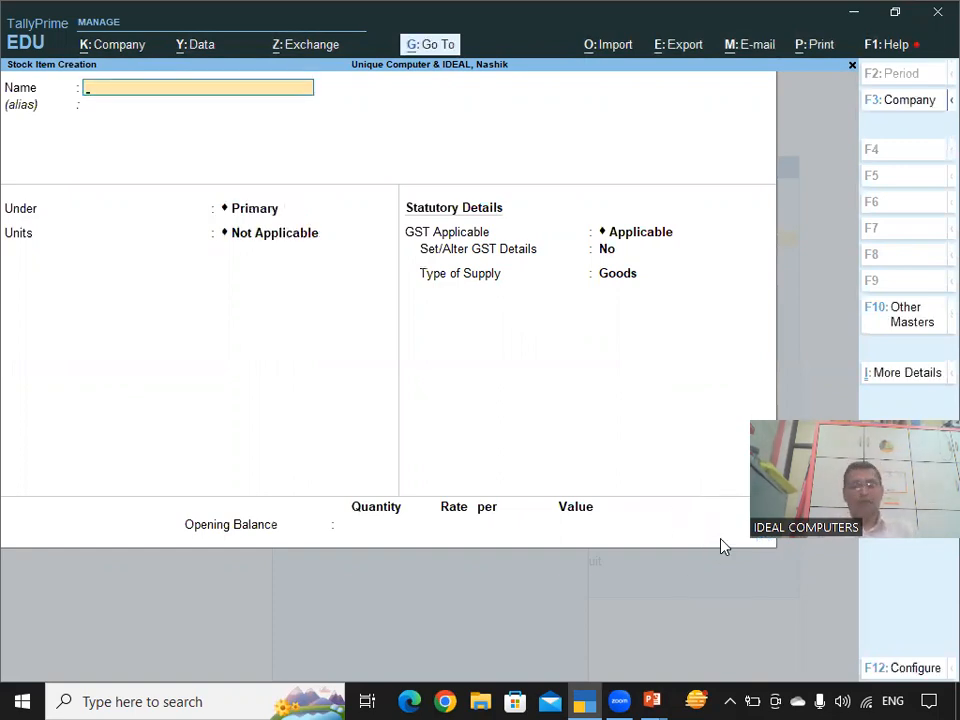
# Step: Switch to the presentation, bring up the Stock Items table to read the Computer row, and return to TallyPrime
pyautogui.press('Escape')
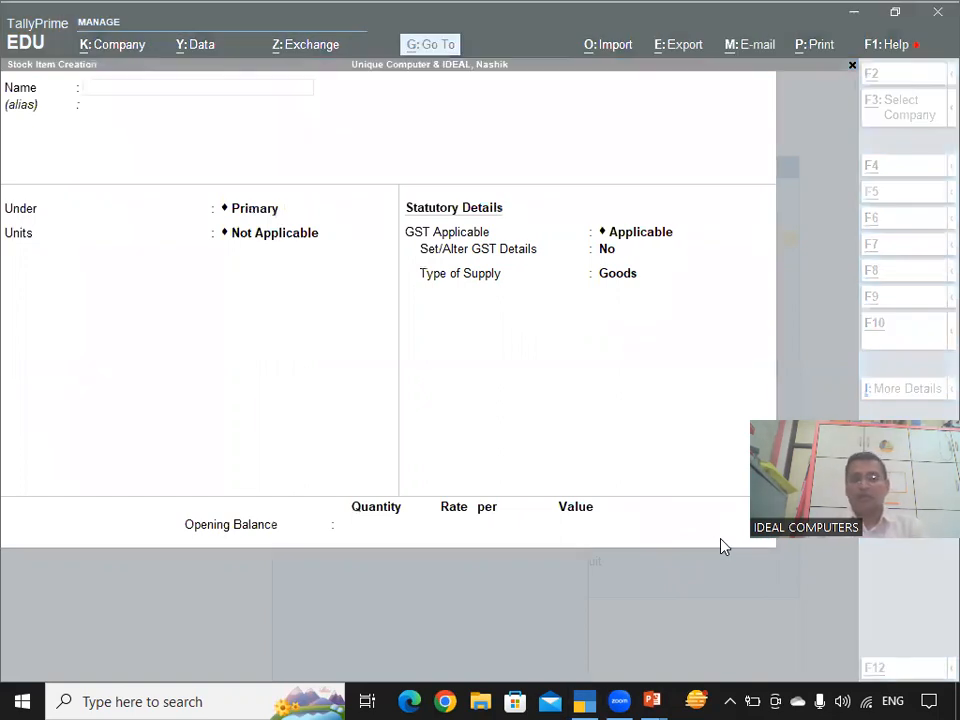
pyautogui.hotkey('alt', 'Tab')
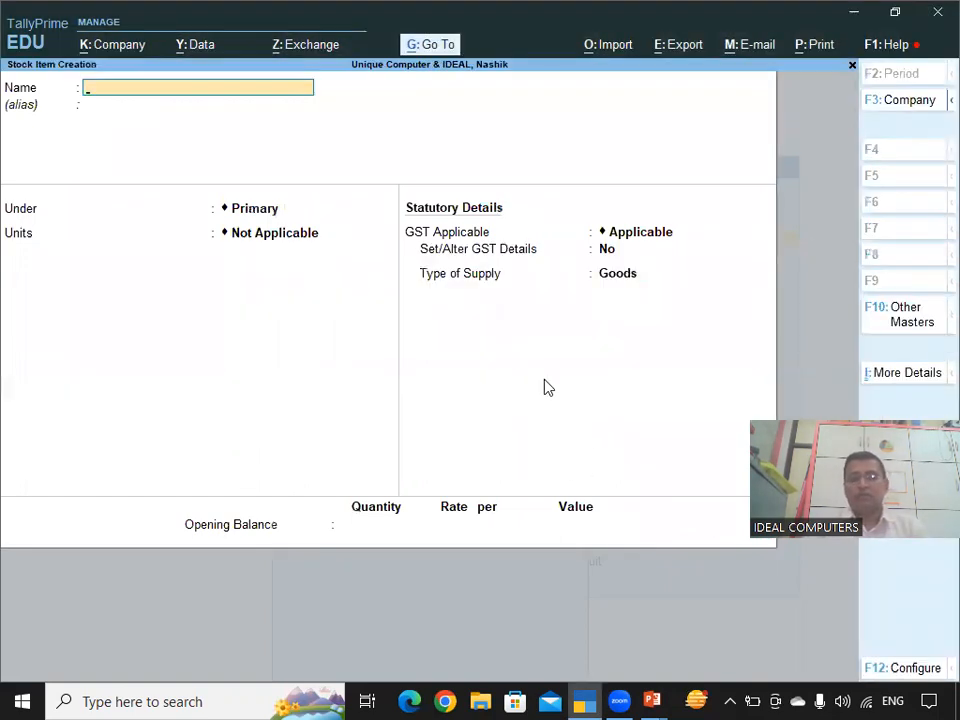
pyautogui.hotkey('alt', 'Tab')
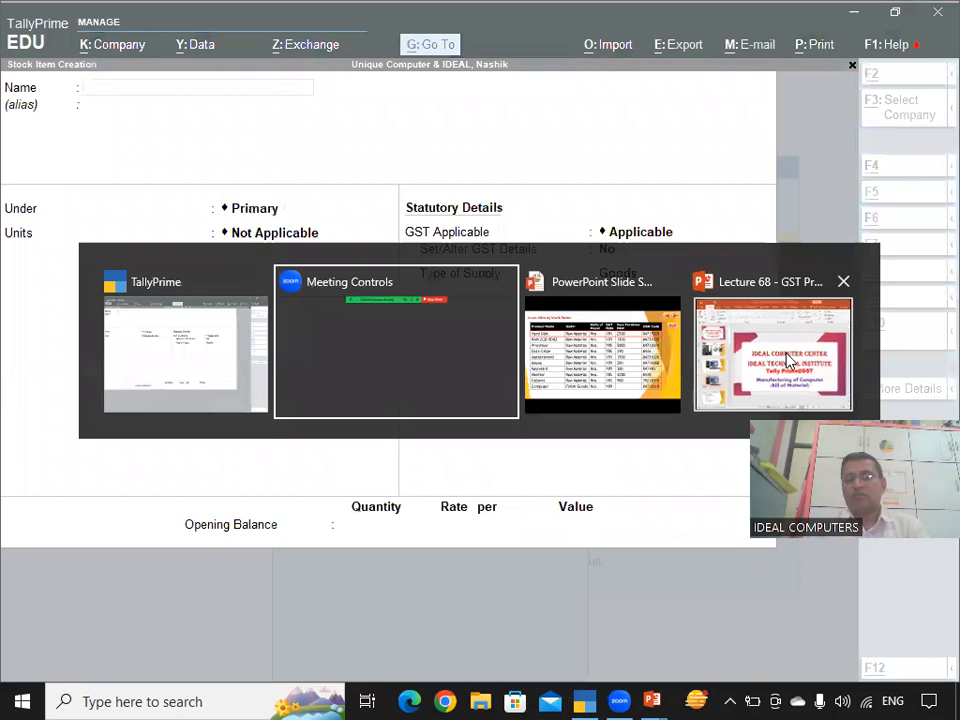
pyautogui.click(790, 360)
pyautogui.hotkey('alt', 'Tab')
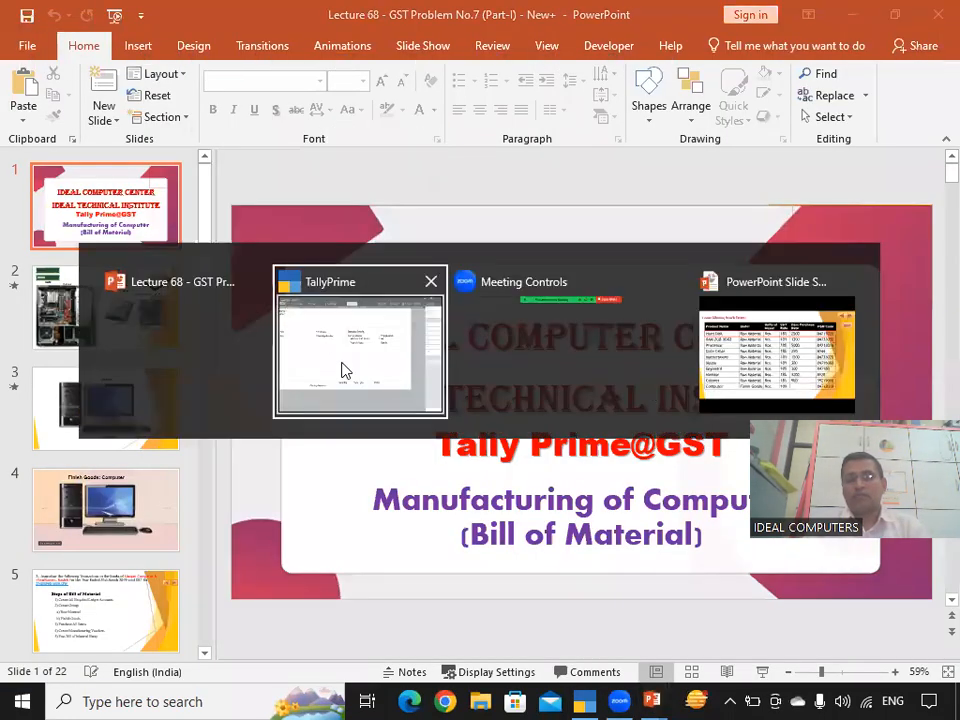
pyautogui.click(214, 364)
pyautogui.press('alt')
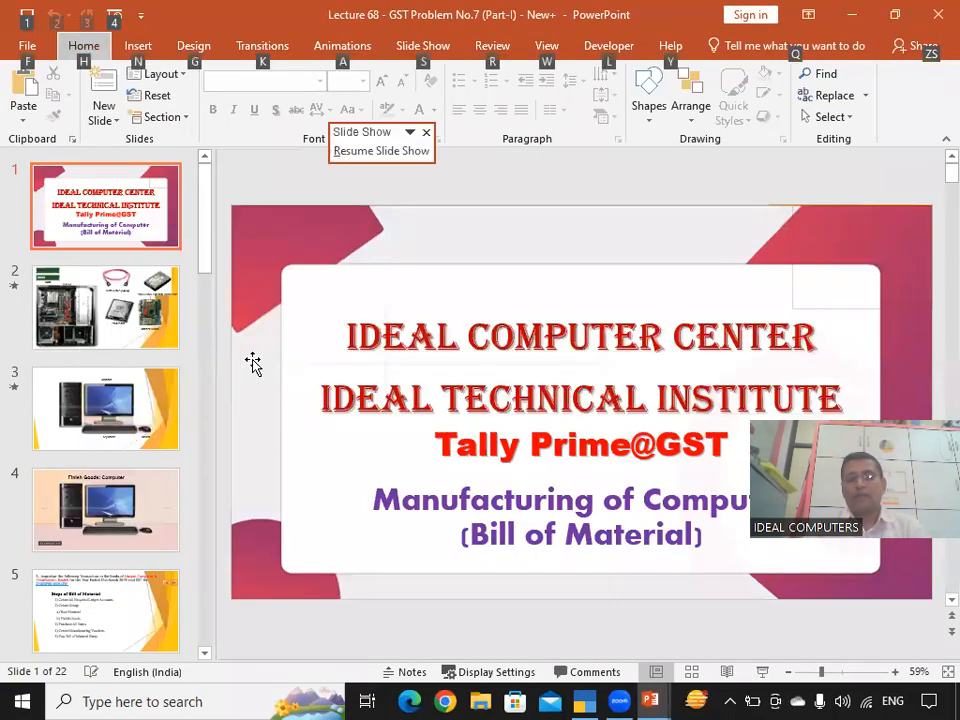
pyautogui.hotkey('alt', 'Tab')
pyautogui.click(745, 378)
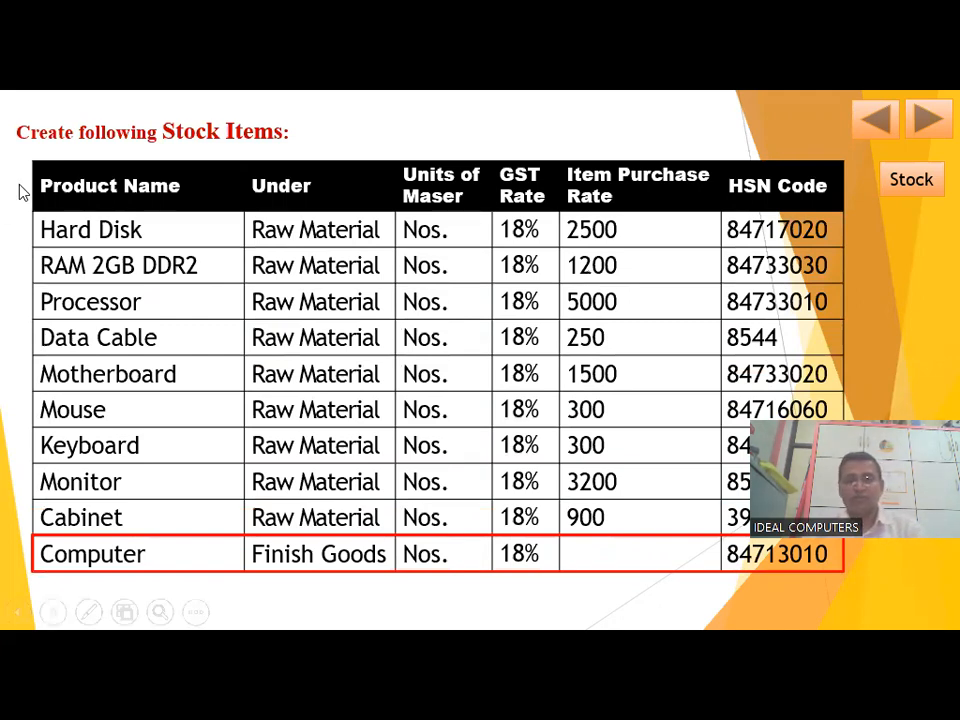
pyautogui.press('Escape')
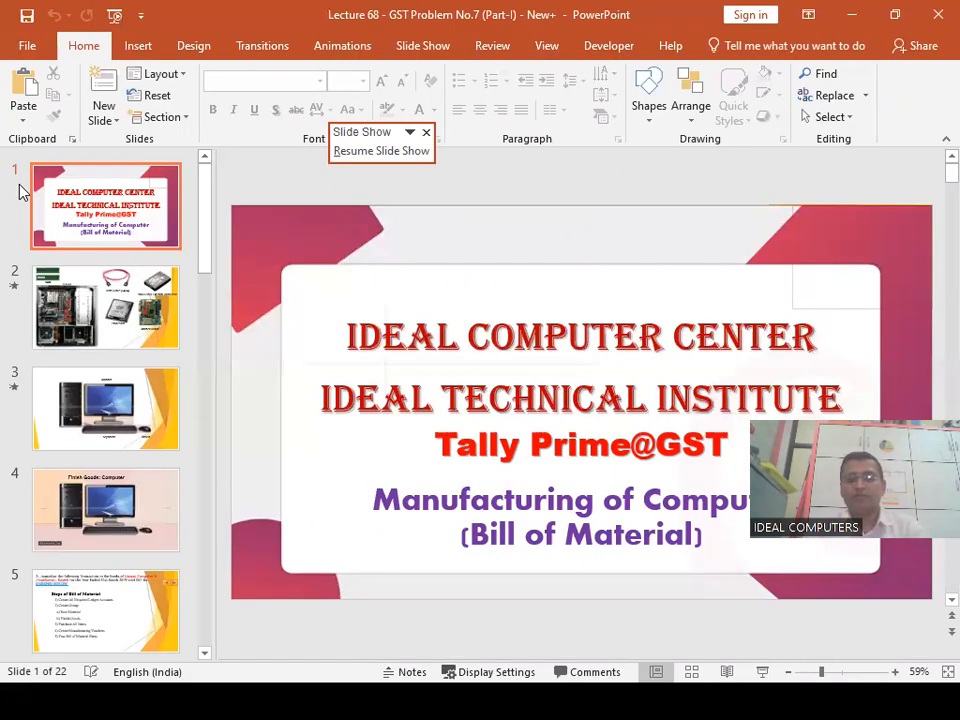
pyautogui.hotkey('alt', 'Tab')
pyautogui.hotkey('alt', 'Tab')
pyautogui.click(549, 338)
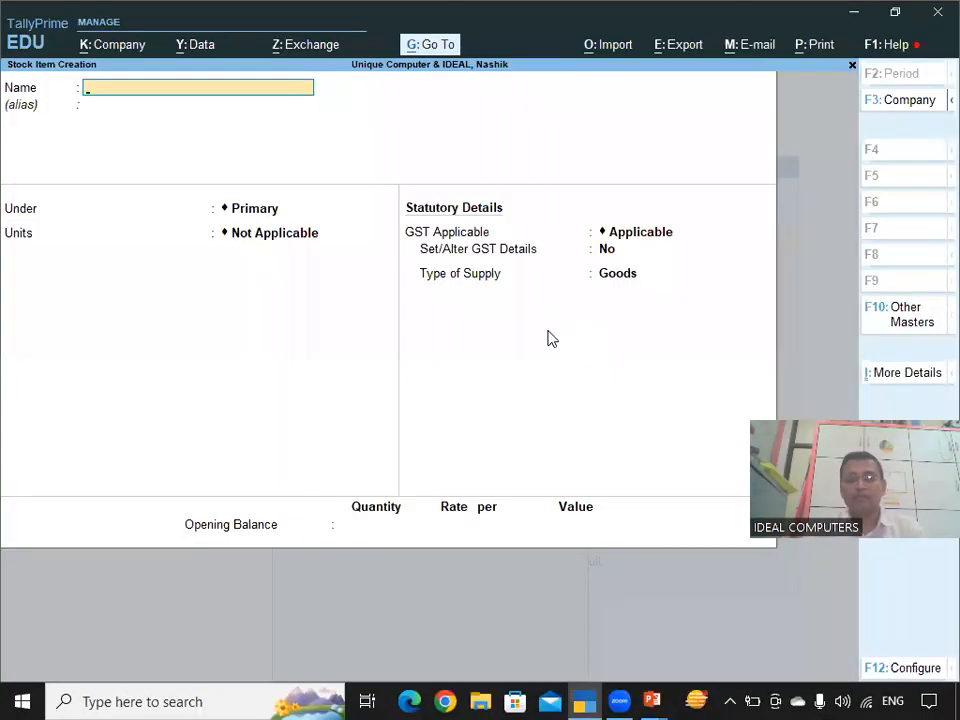
# Step: Name the new stock item Computer without an alias and place it under Finish_Goods
pyautogui.write('Computer')
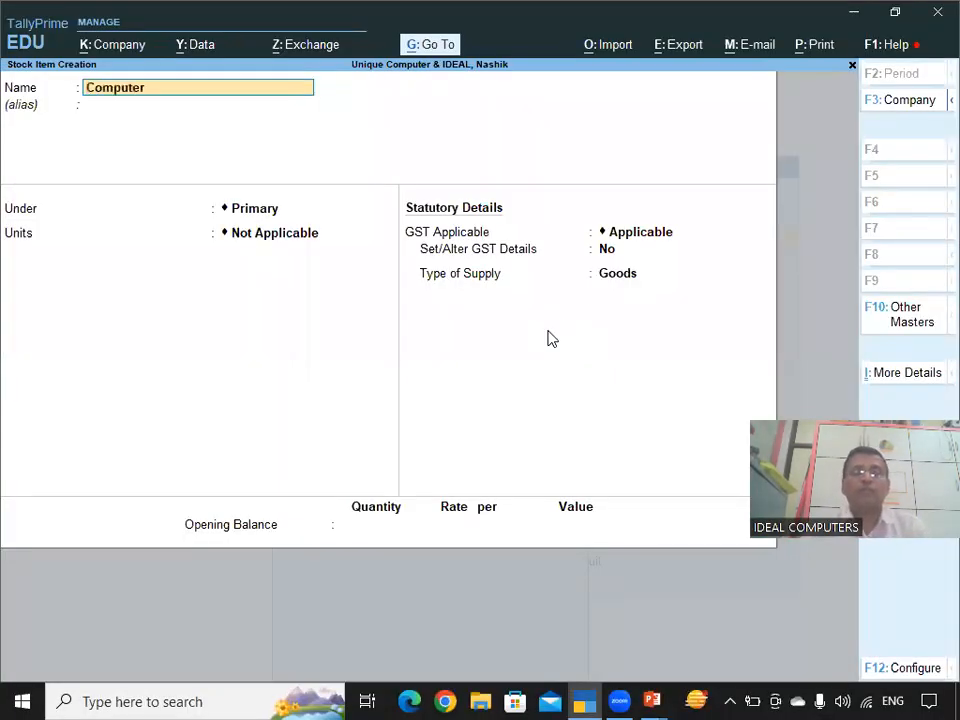
pyautogui.press('Return')
pyautogui.press('Return')
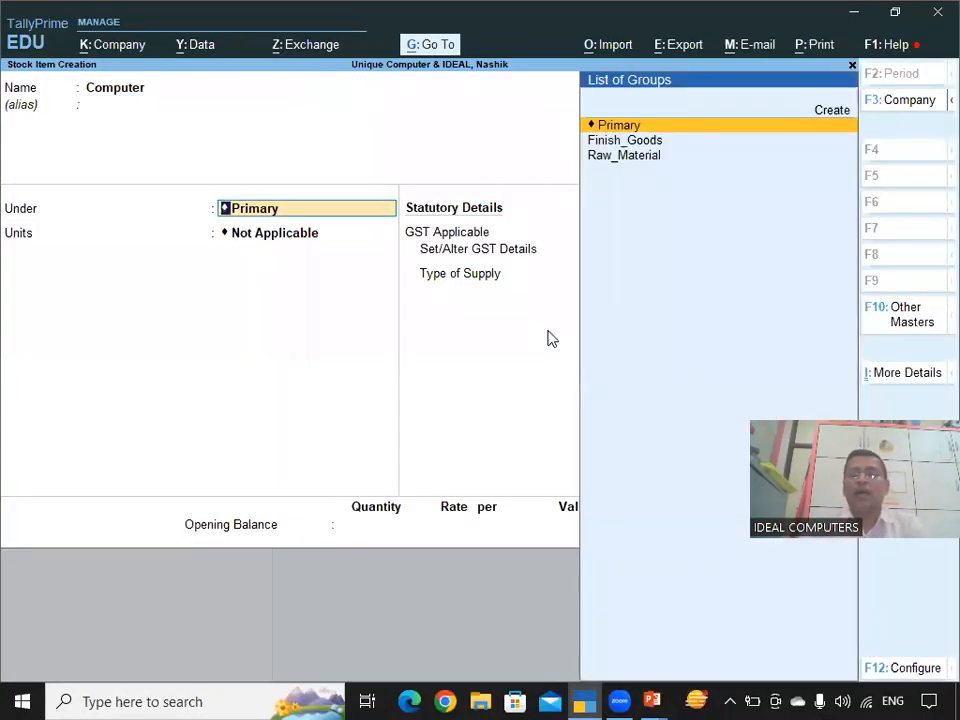
pyautogui.press('Down')
pyautogui.click(675, 148)
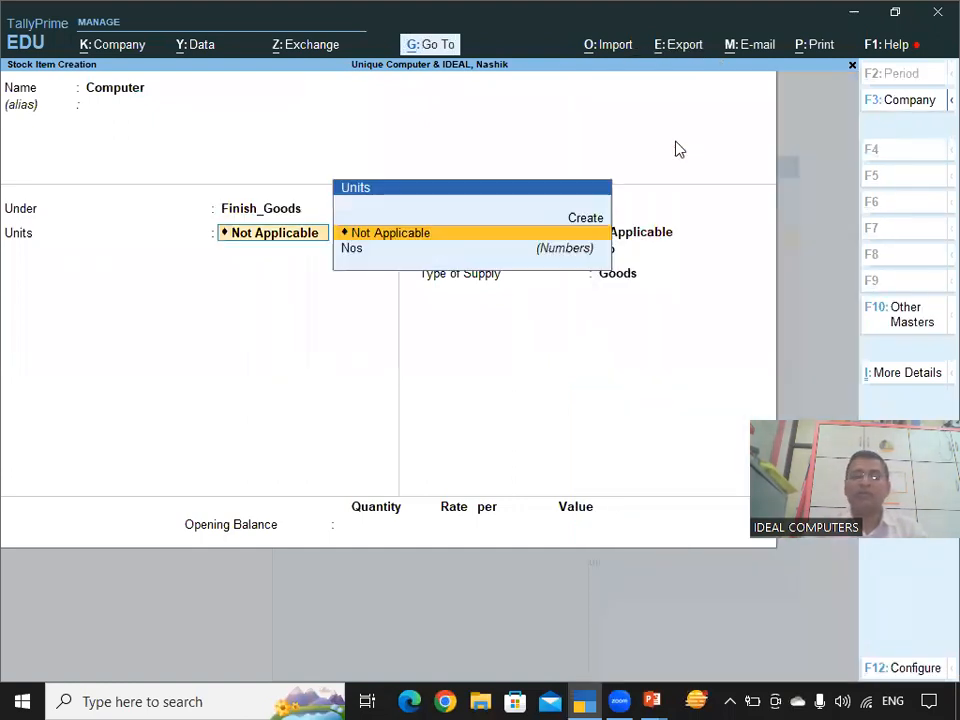
# Step: Set the Computer item's units to Nos, keep GST as Applicable and open its GST details for entry
pyautogui.press('Down')
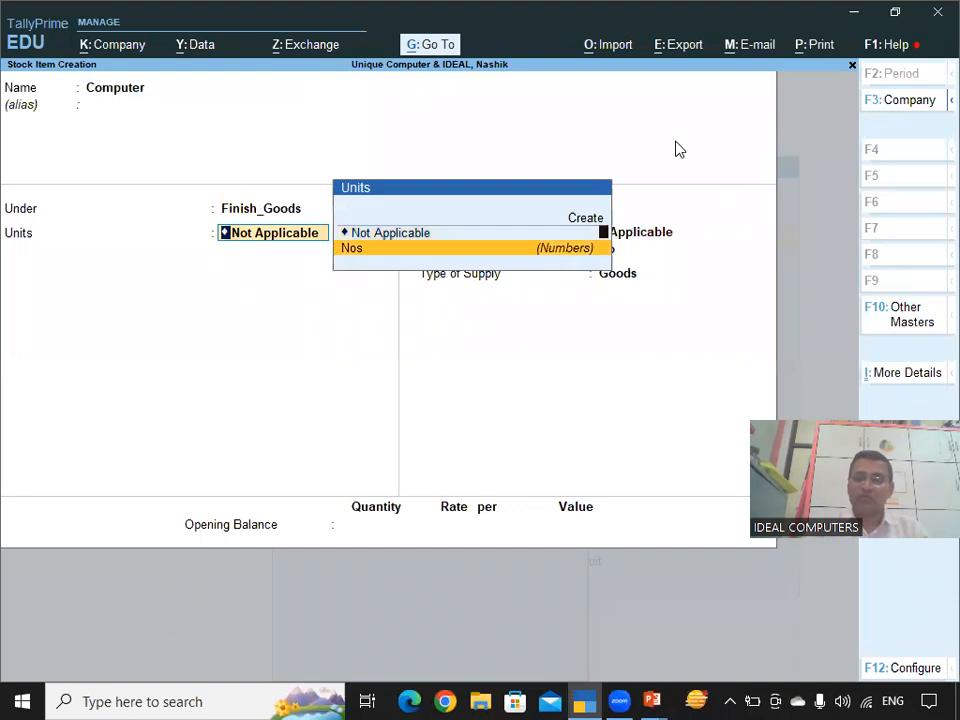
pyautogui.press('Return')
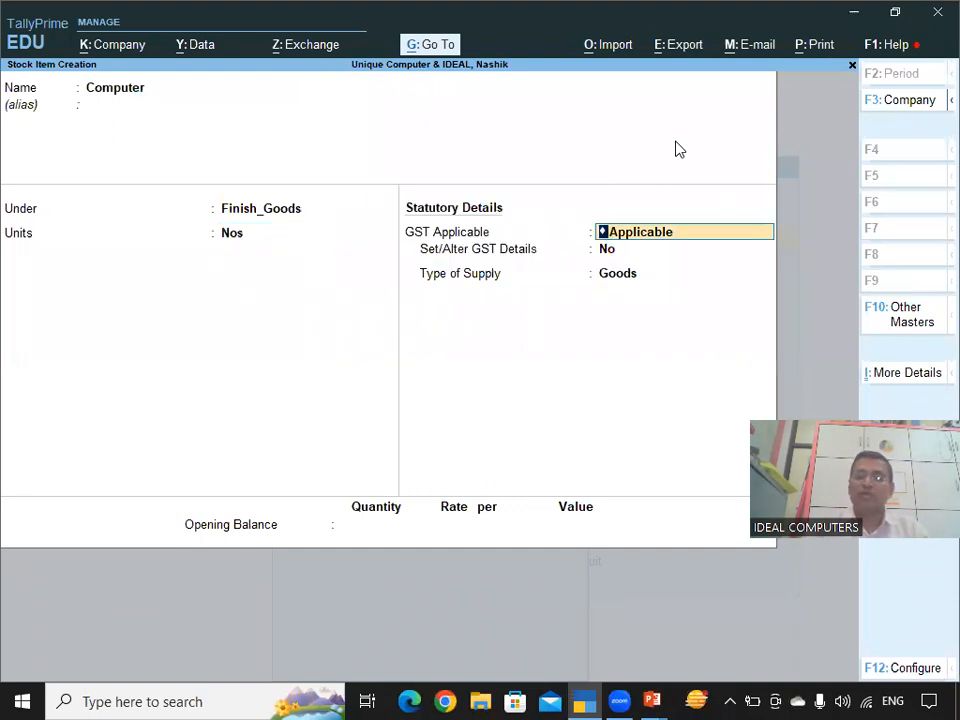
pyautogui.press('Return')
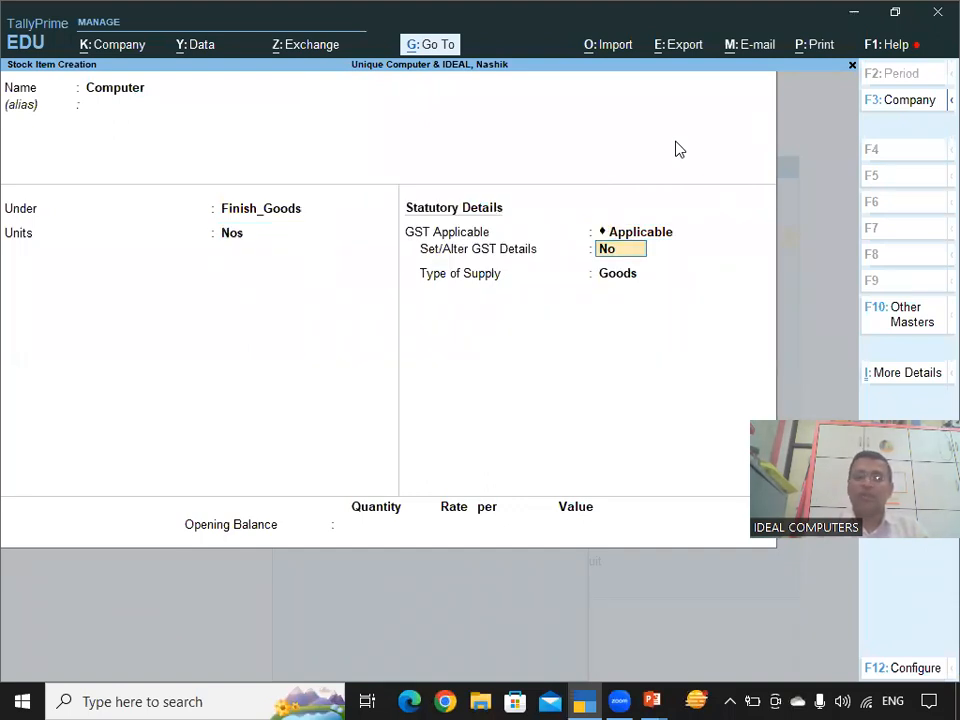
pyautogui.write('Y')
pyautogui.click(629, 251)
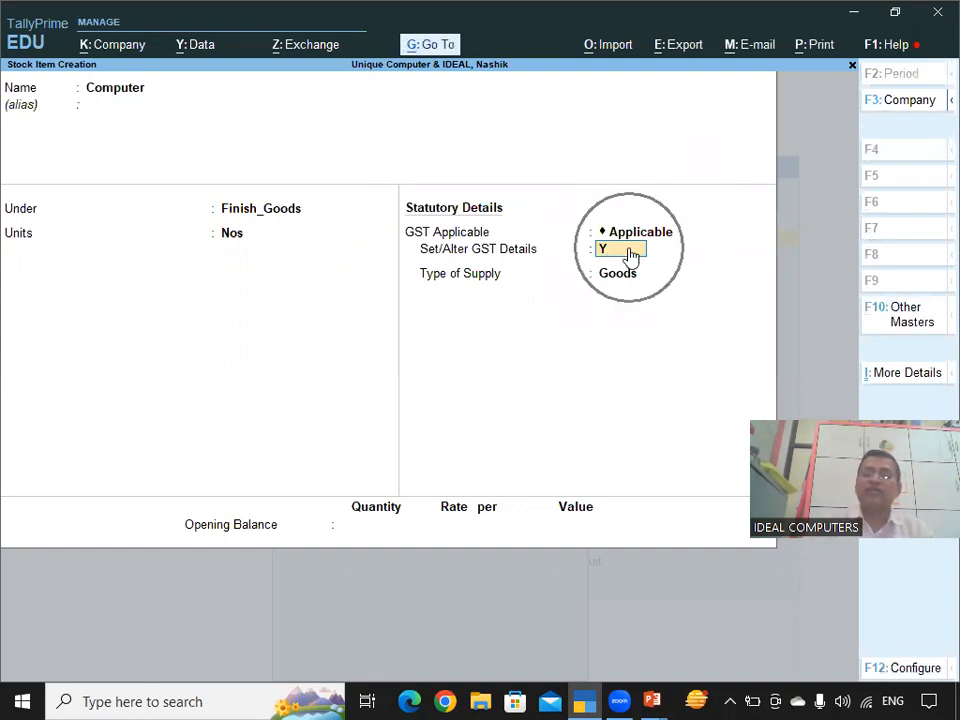
pyautogui.press('Return')
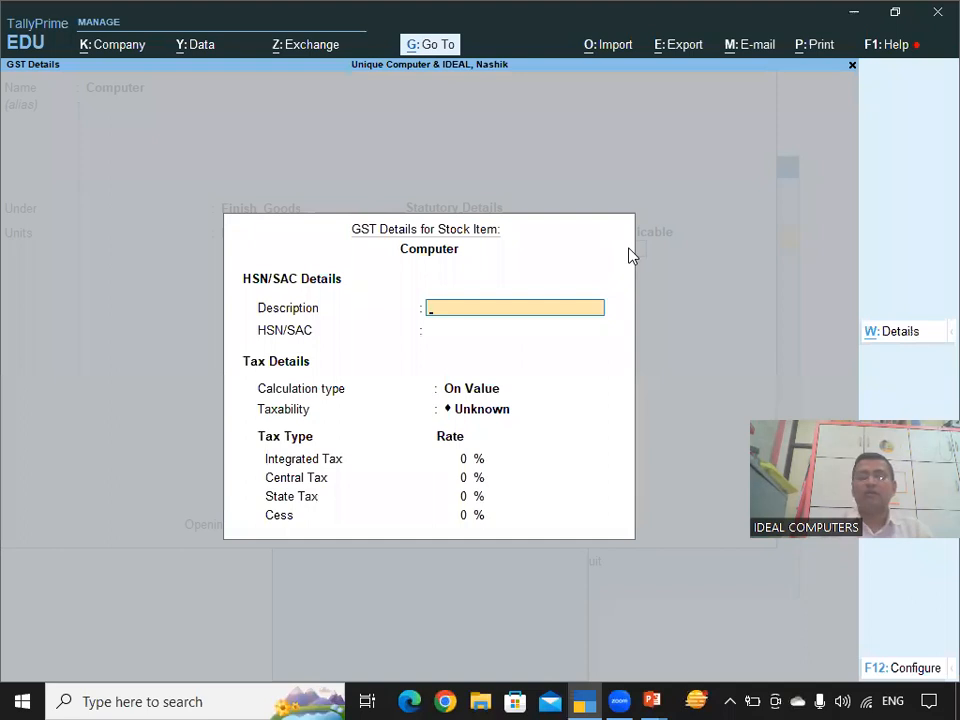
# Step: Leave the description and HSN/SAC empty, keep the calculation type On Value and set the taxability to Taxable
pyautogui.press('Return')
pyautogui.press('Return')
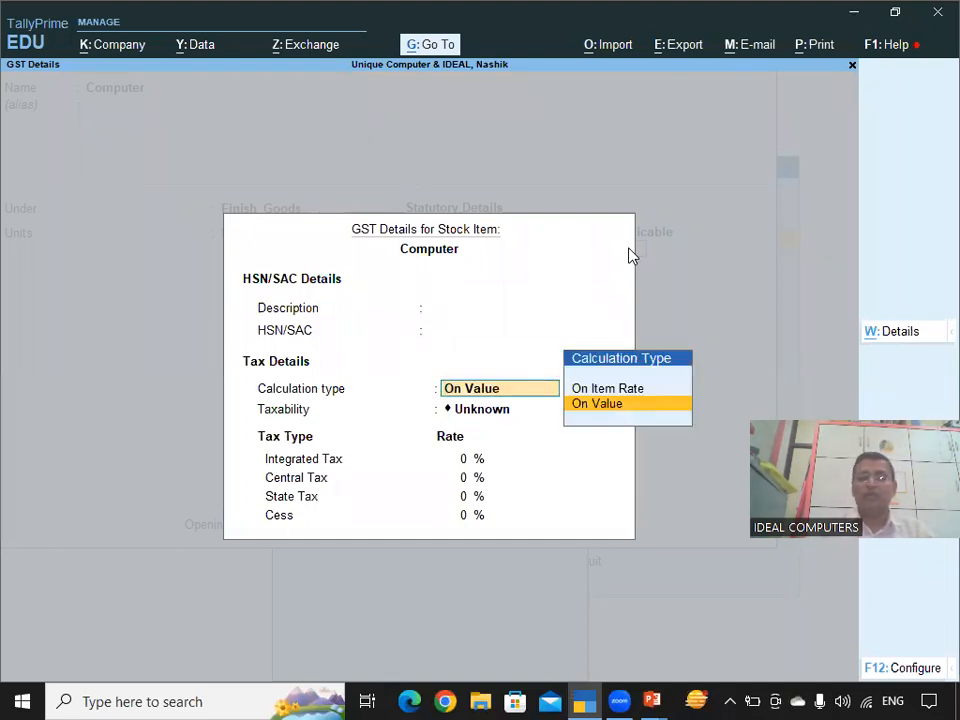
pyautogui.press('Return')
pyautogui.press('Down')
pyautogui.press('Down')
pyautogui.press('Down')
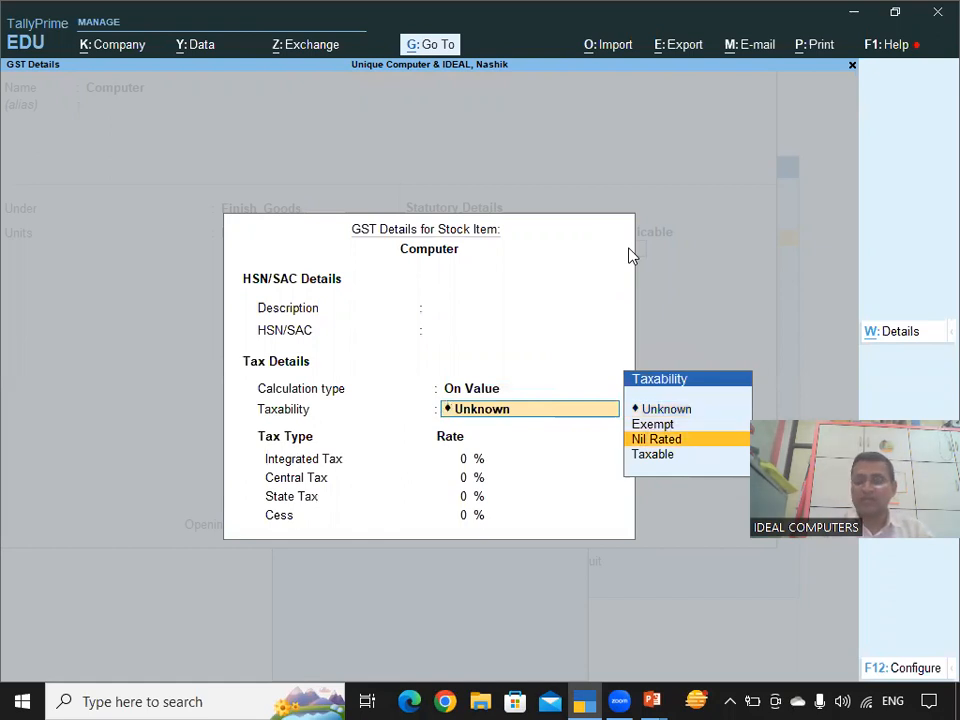
pyautogui.press('Return')
# Step: Set the integrated tax rate to 18% and accept the central tax, state tax and cess rates
pyautogui.write('18')
pyautogui.press('Return')
pyautogui.press('Return')
pyautogui.press('Return')
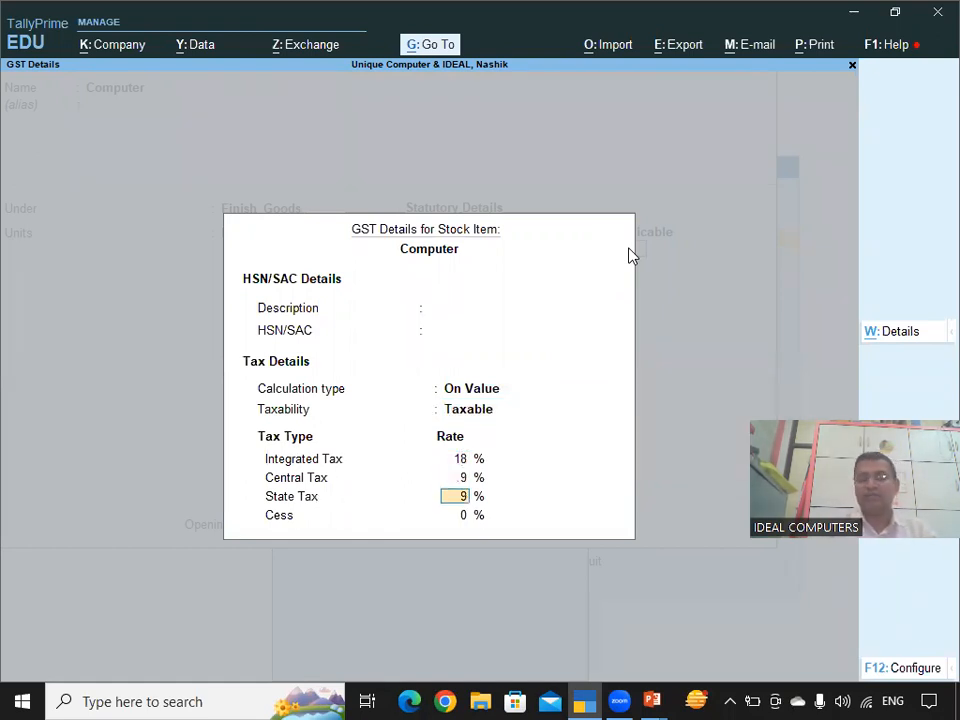
pyautogui.press('Return')
# Step: Keep the type of supply as Goods, leave the opening balance empty and save the Computer stock item
pyautogui.press('Return')
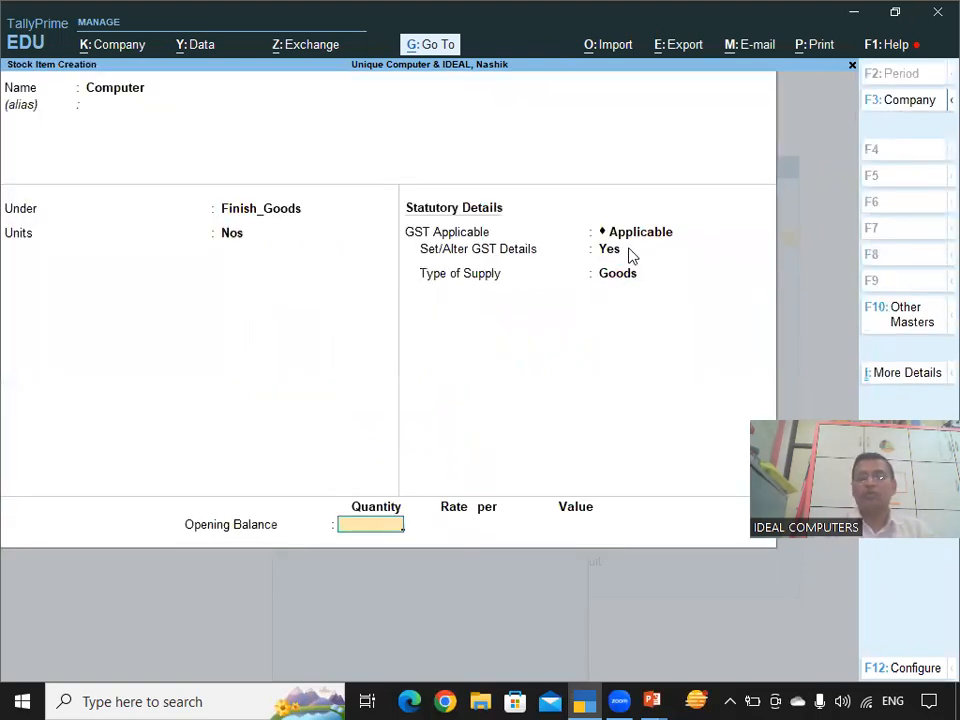
pyautogui.press('Return')
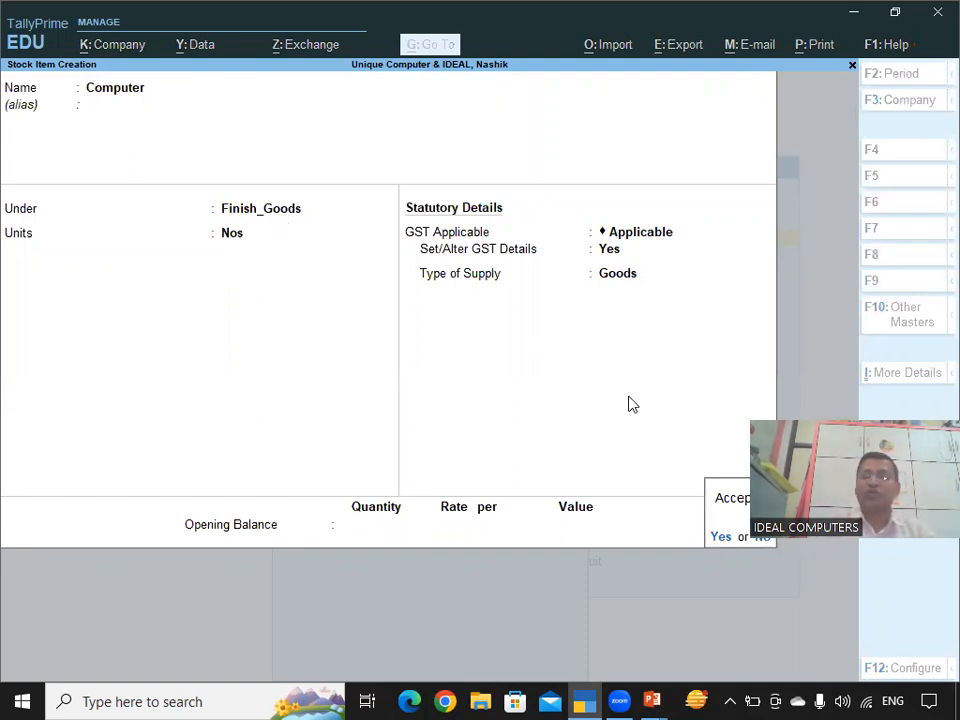
pyautogui.click(717, 537)
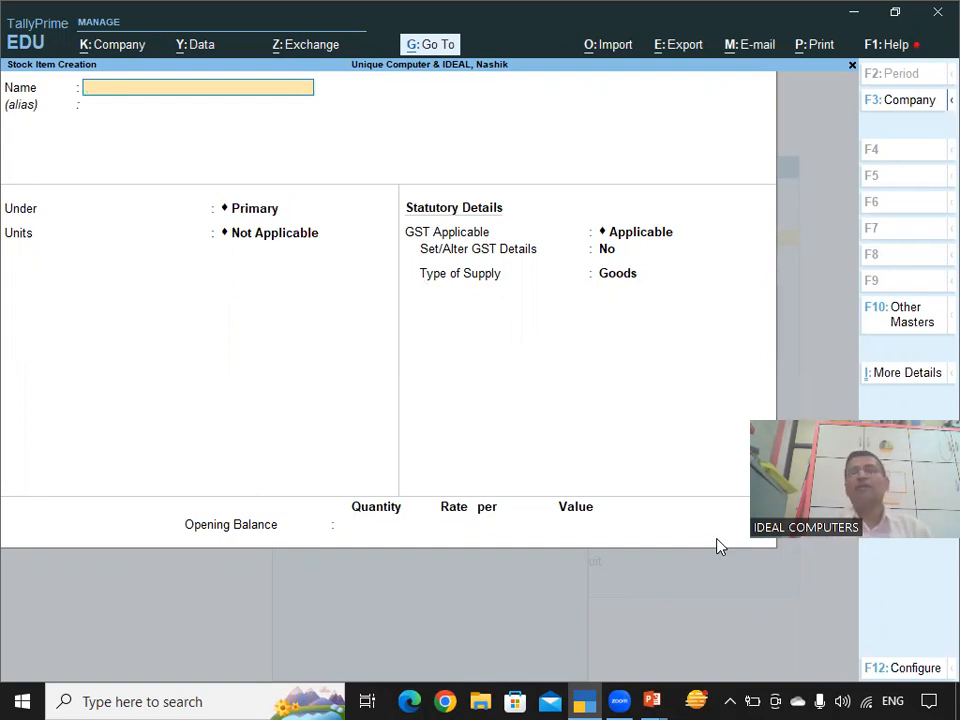
# Step: Switch to the presentation and advance past the Stock Items table to the journal entries dated 01/07/2018
pyautogui.hotkey('alt', 'Tab')
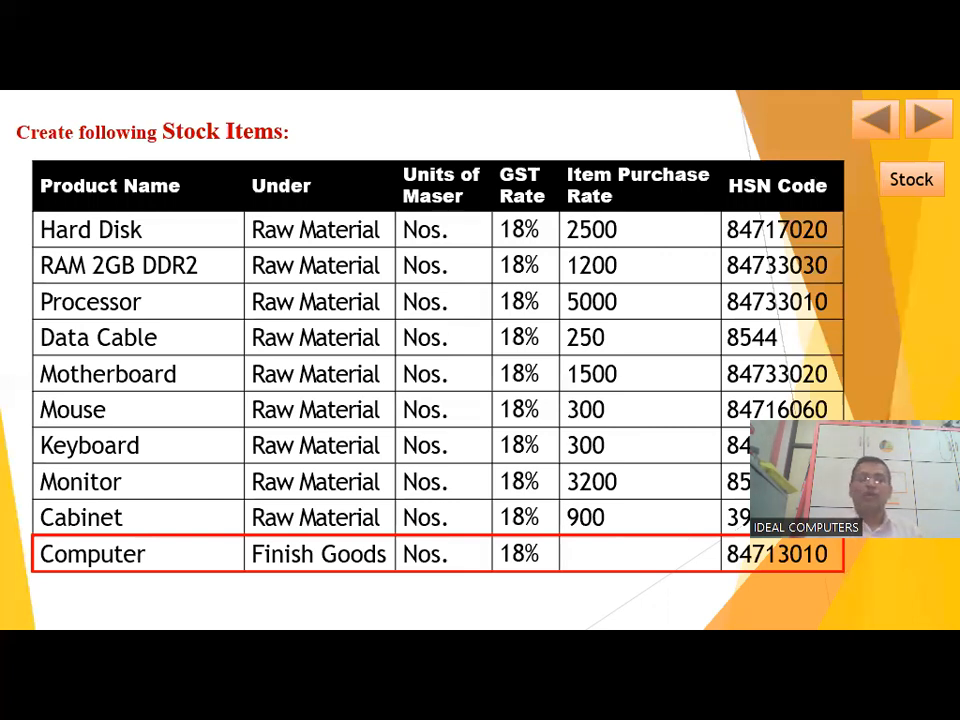
pyautogui.press('Right')
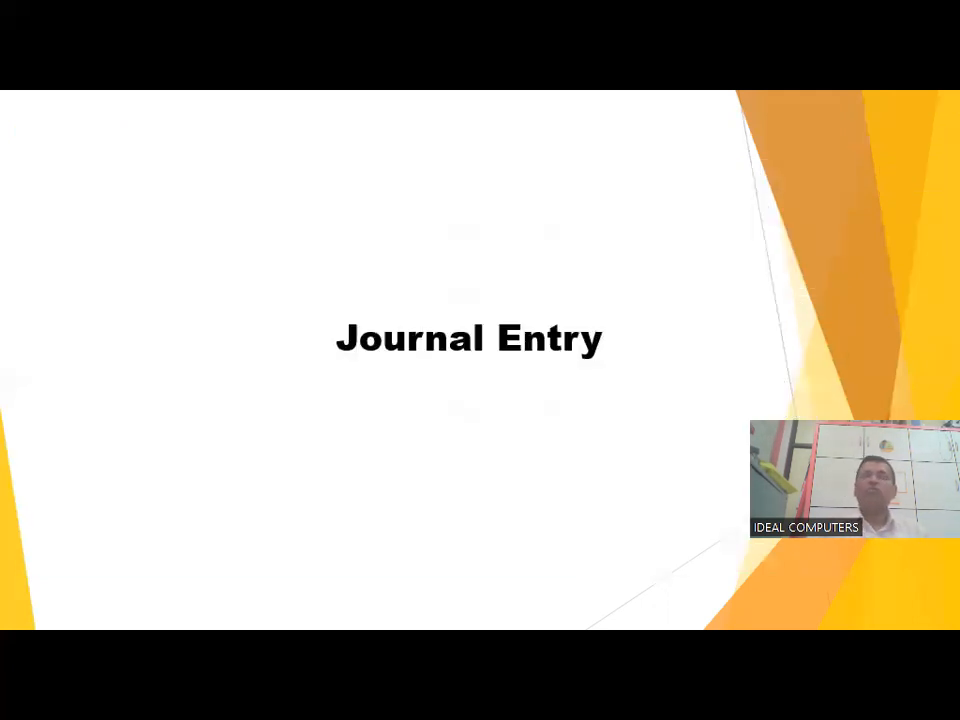
pyautogui.press('Right')
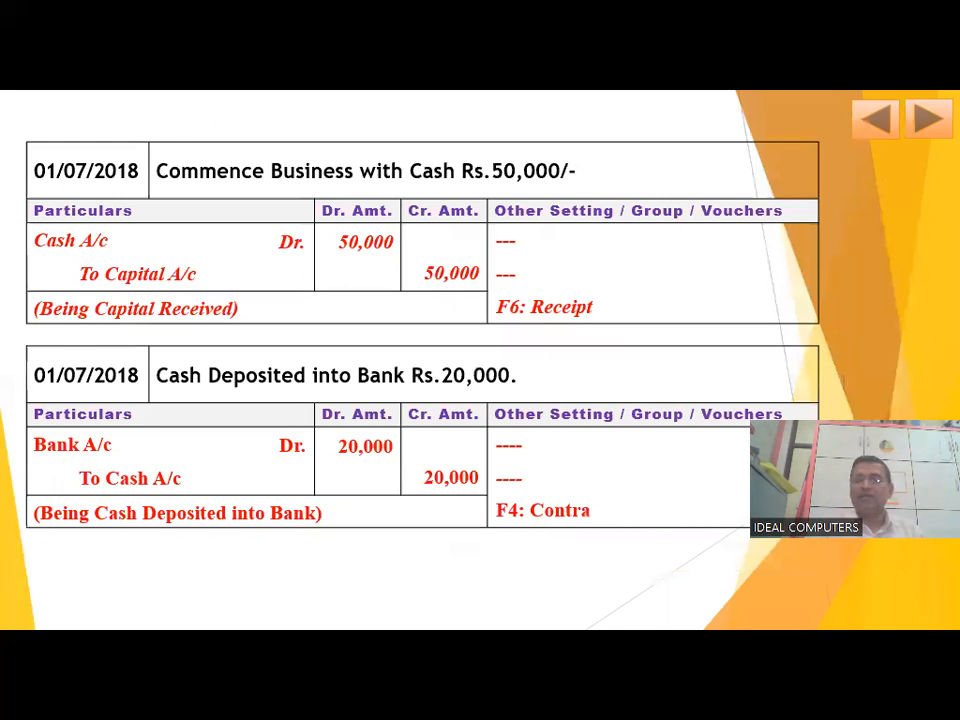
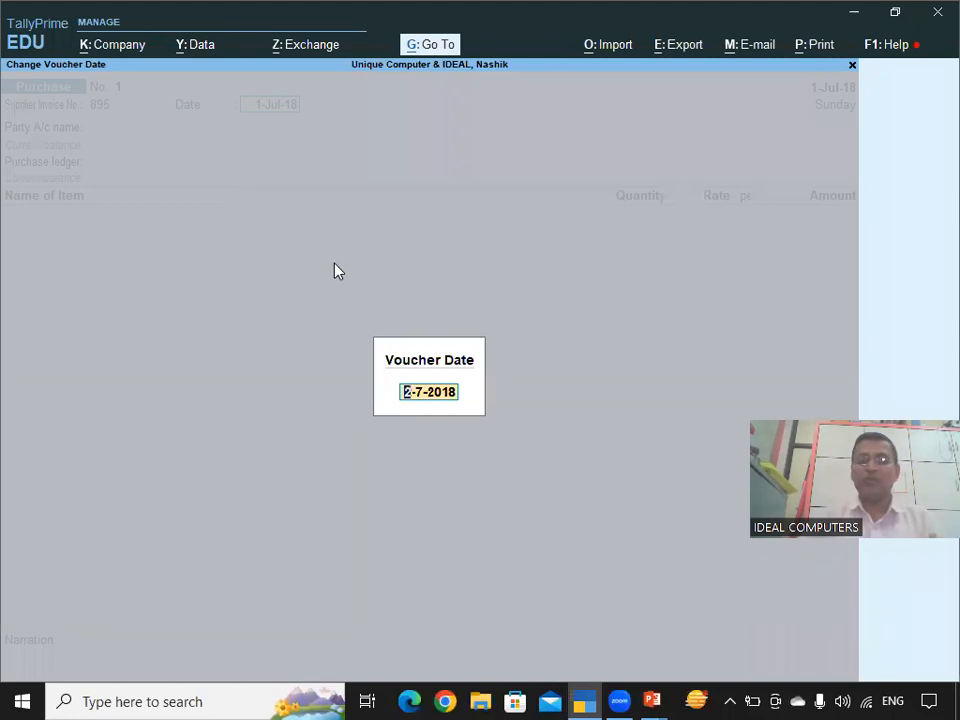
# Step: Accept 2-7-2018 as the purchase voucher's date and set the supplier invoice date to 2-Jul-18
pyautogui.press('Return')
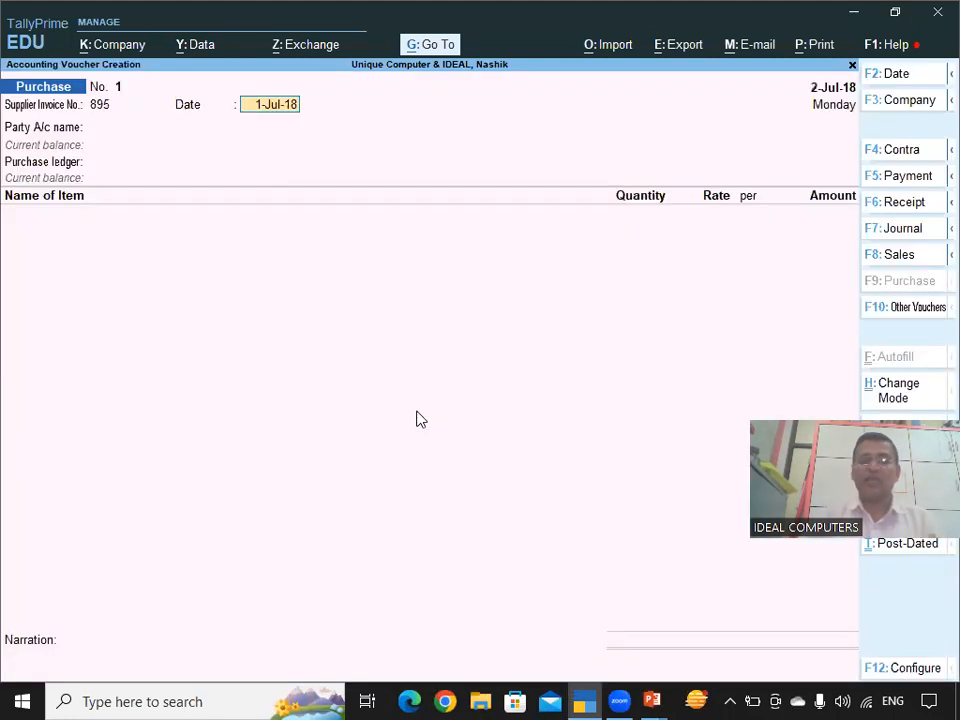
pyautogui.press('Return')
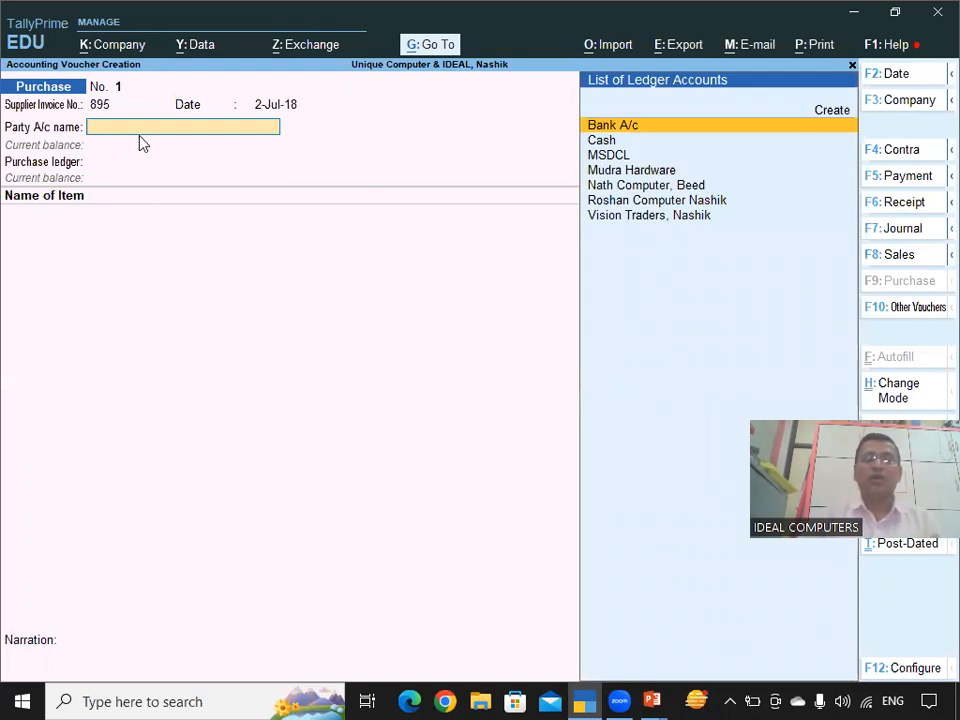
# Step: Choose Vision Traders, Nashik as the party, accept its party details unchanged and select Purchase A/c as the purchase ledger
pyautogui.click(624, 218)
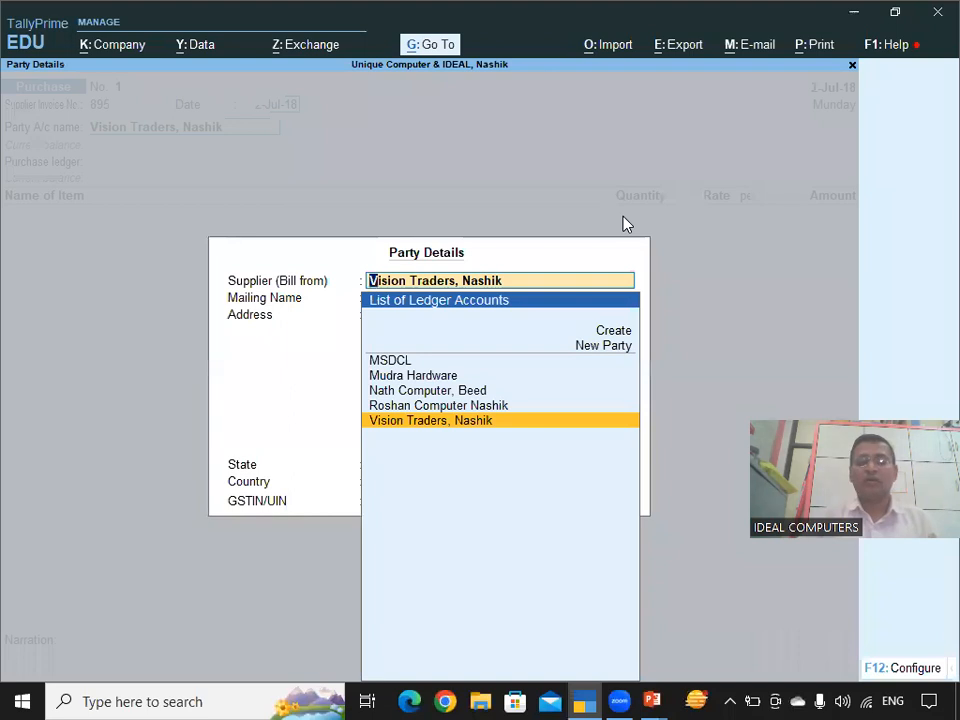
pyautogui.press('Return')
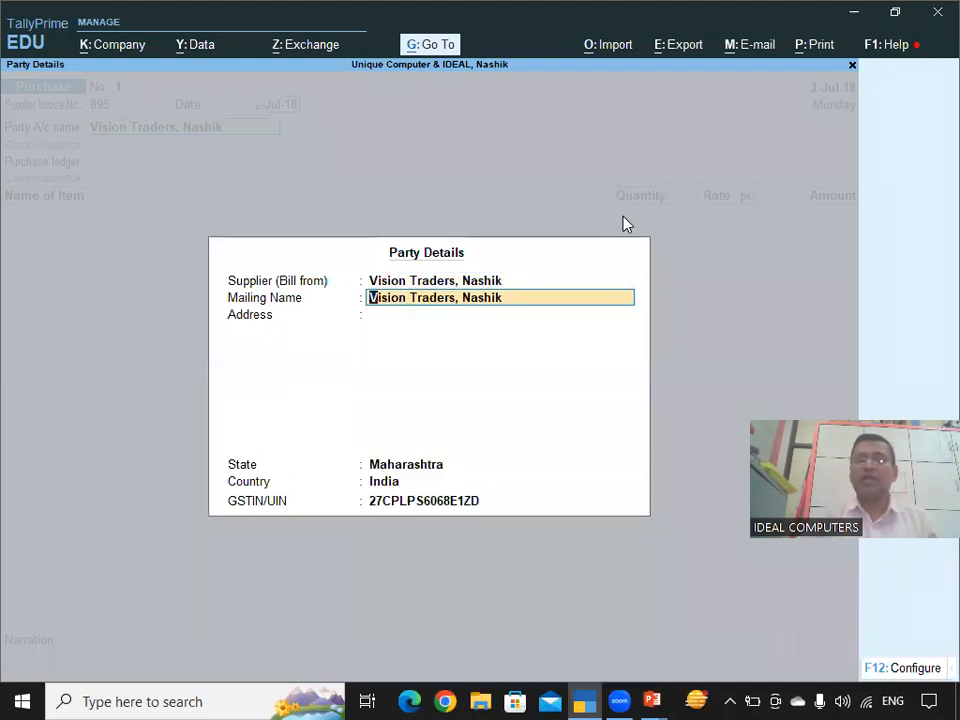
pyautogui.press('Return')
pyautogui.press('Return')
pyautogui.press('Return')
pyautogui.press('Return')
pyautogui.press('Return')
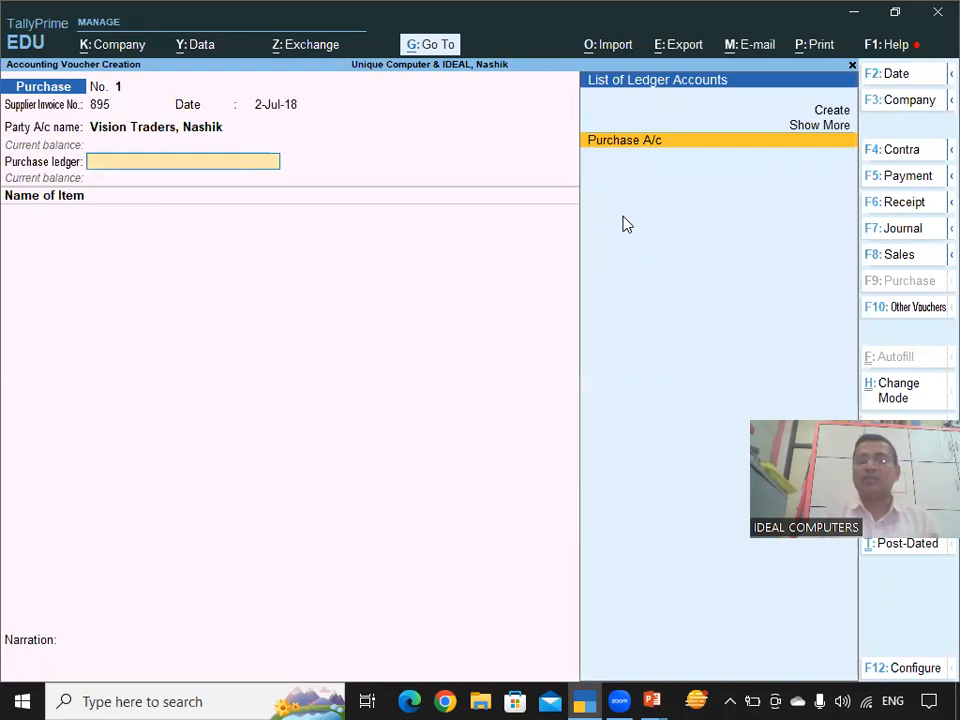
pyautogui.click(627, 142)
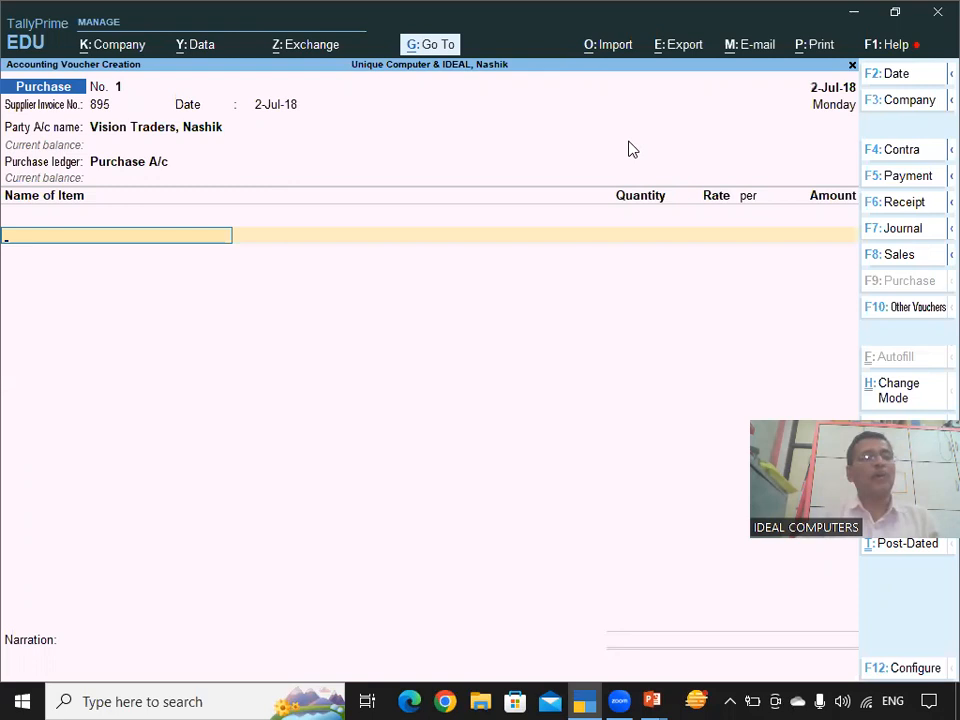
# Step: Add Hard Disk to the purchase voucher with a quantity of 25 Nos at a rate of 2,500
pyautogui.write('H')
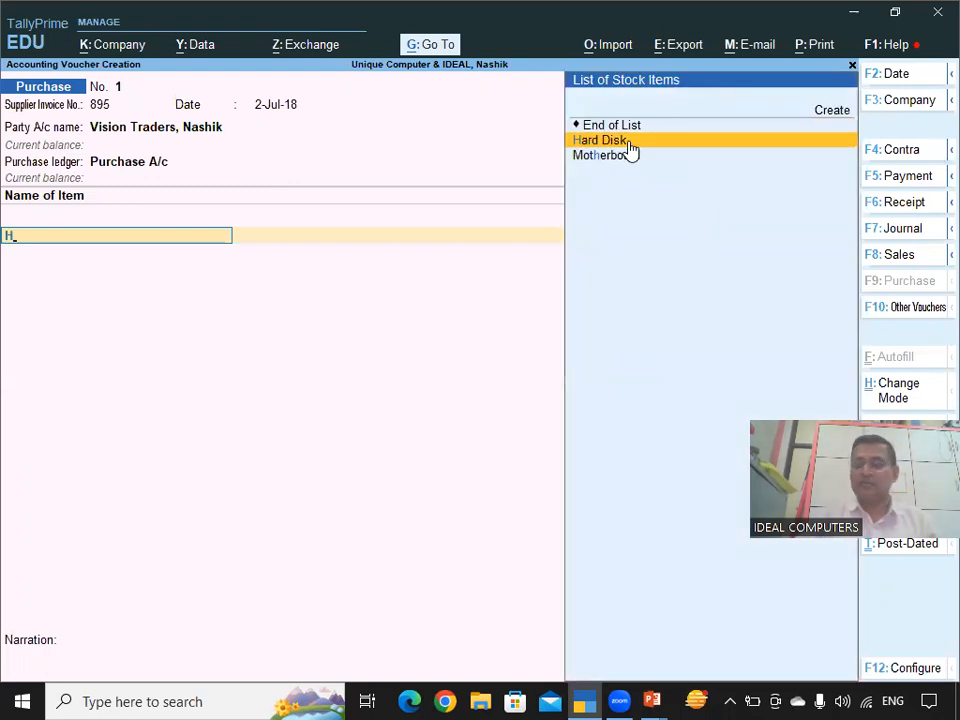
pyautogui.click(628, 142)
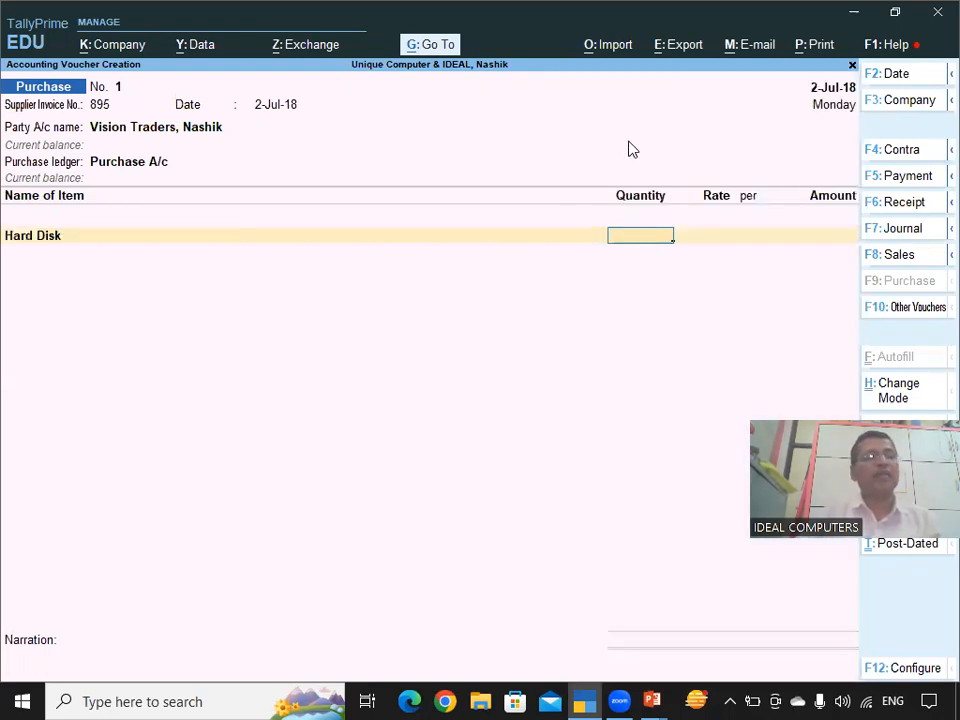
pyautogui.write('25')
pyautogui.press('Return')
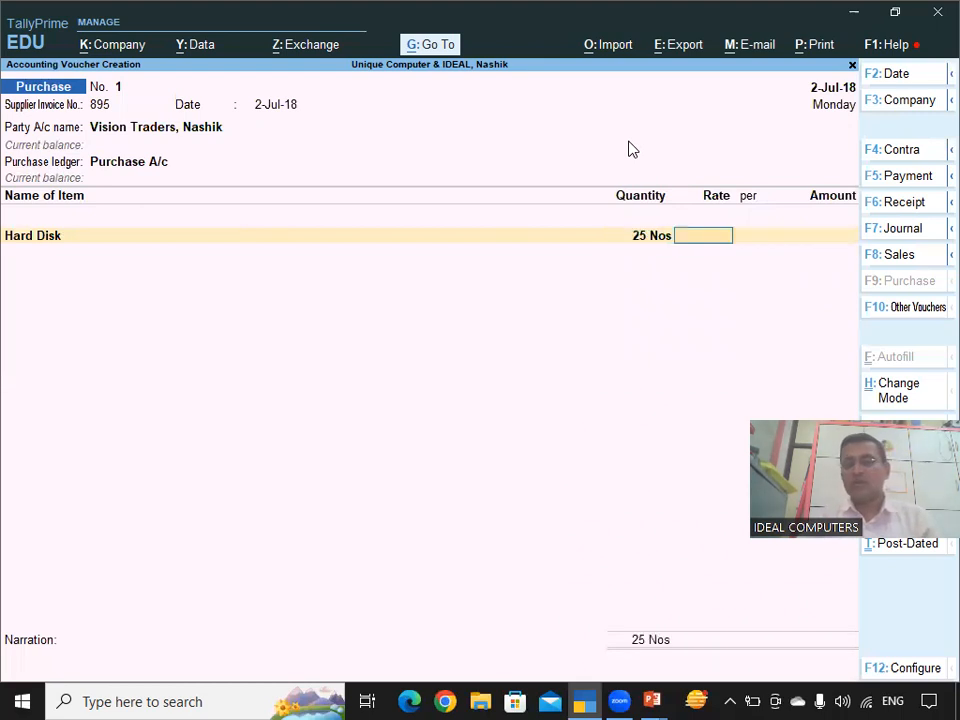
pyautogui.write('2,5')
pyautogui.write('00')
pyautogui.press('Return')
pyautogui.press('Return')
pyautogui.press('Return')
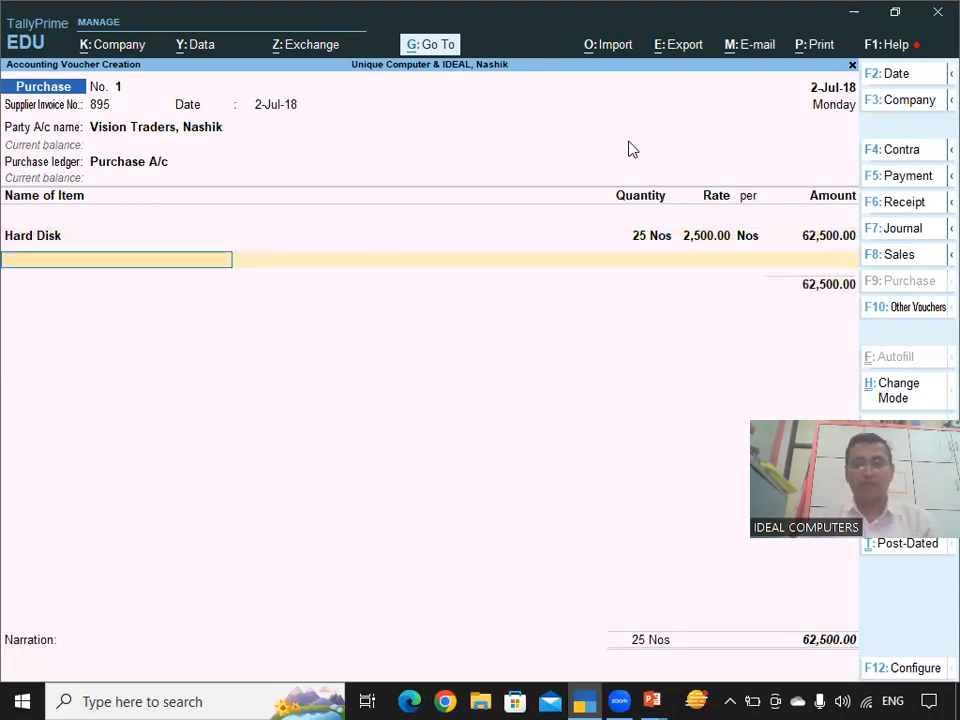
# Step: Add RAM 2GB DDR2 to the purchase voucher with a quantity of 50 Nos at a rate of 1,200
pyautogui.write('R')
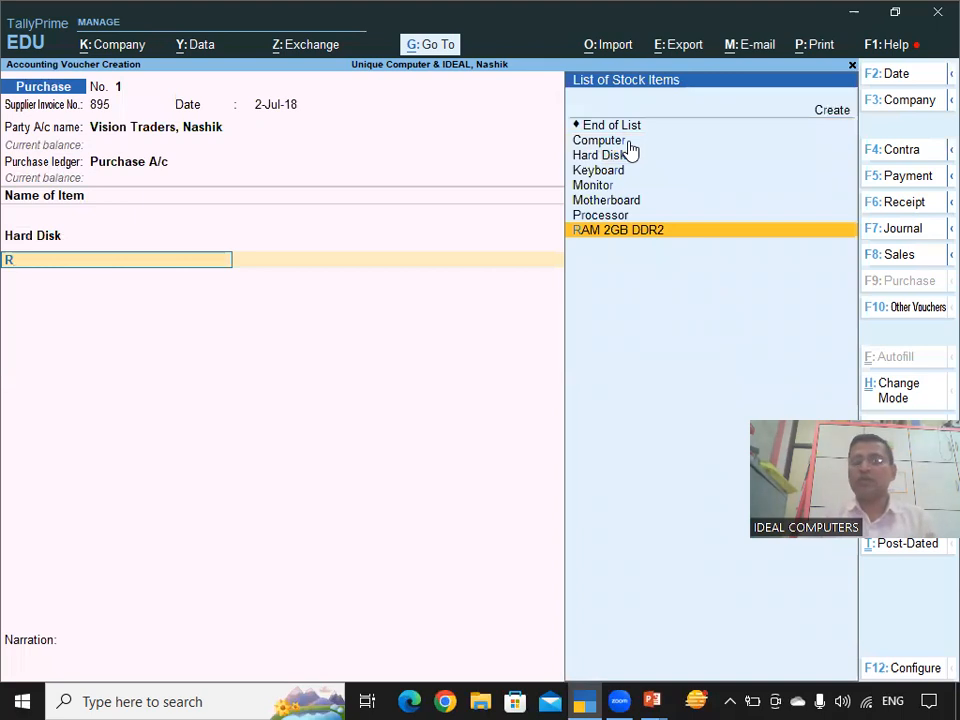
pyautogui.click(636, 234)
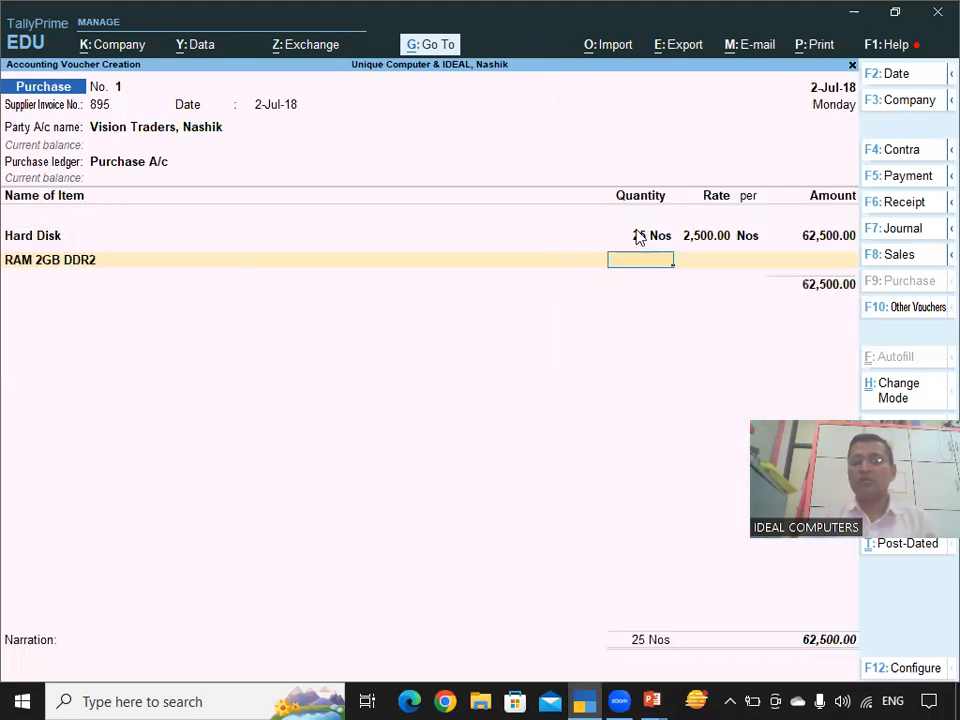
pyautogui.write('50')
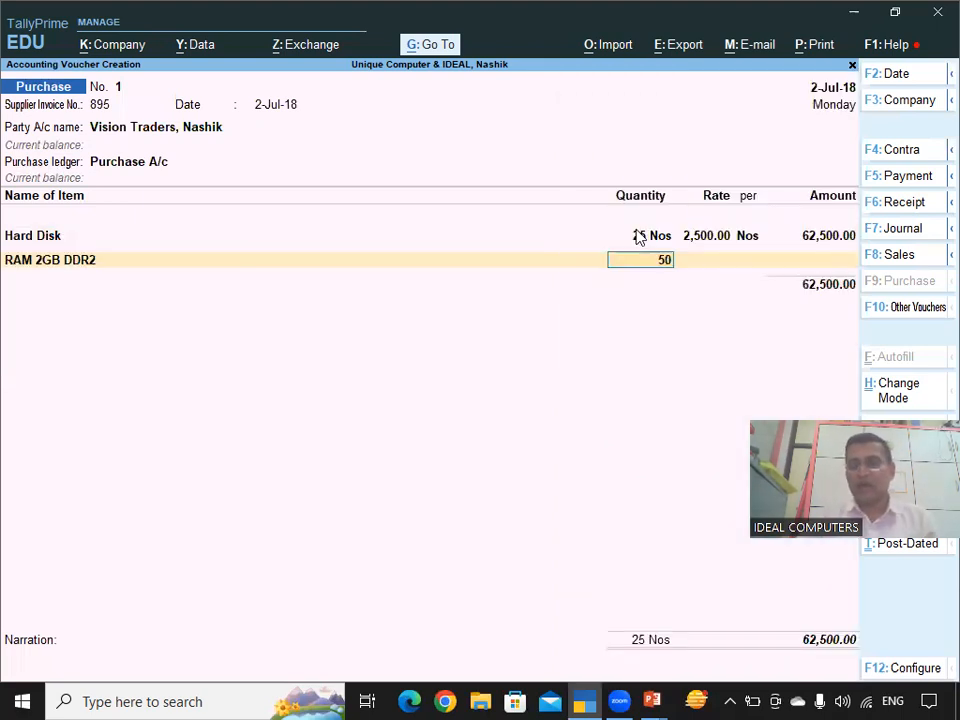
pyautogui.press('Return')
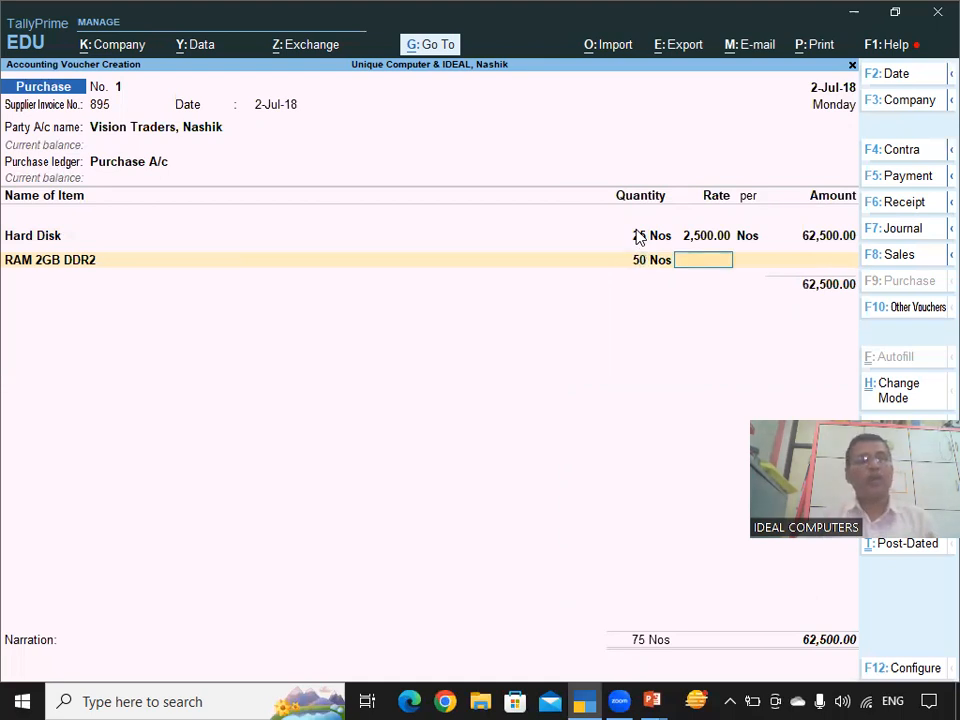
pyautogui.write('1200')
pyautogui.press('Return')
pyautogui.press('Return')
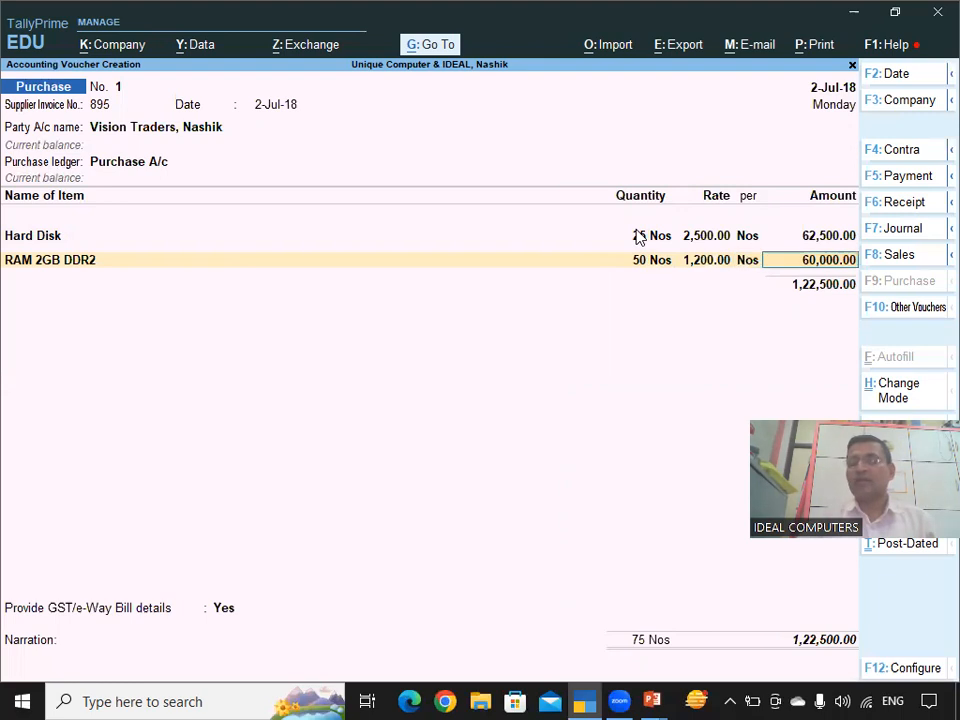
pyautogui.press('Return')
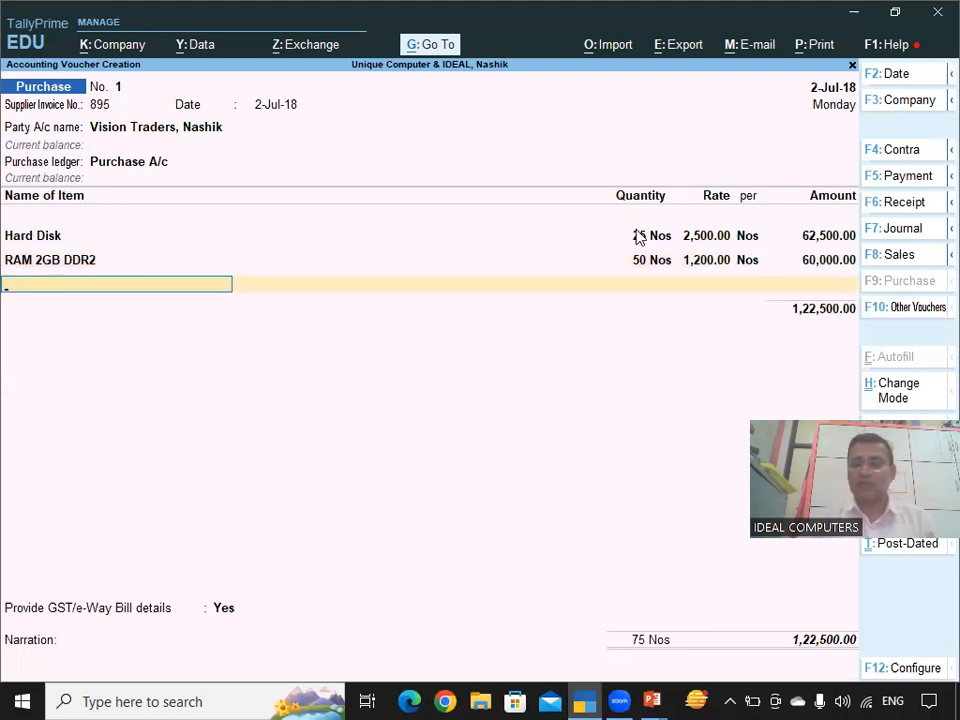
# Step: Add Processor to the purchase voucher with a quantity of 25 Nos at a rate of 5,000
pyautogui.write('P')
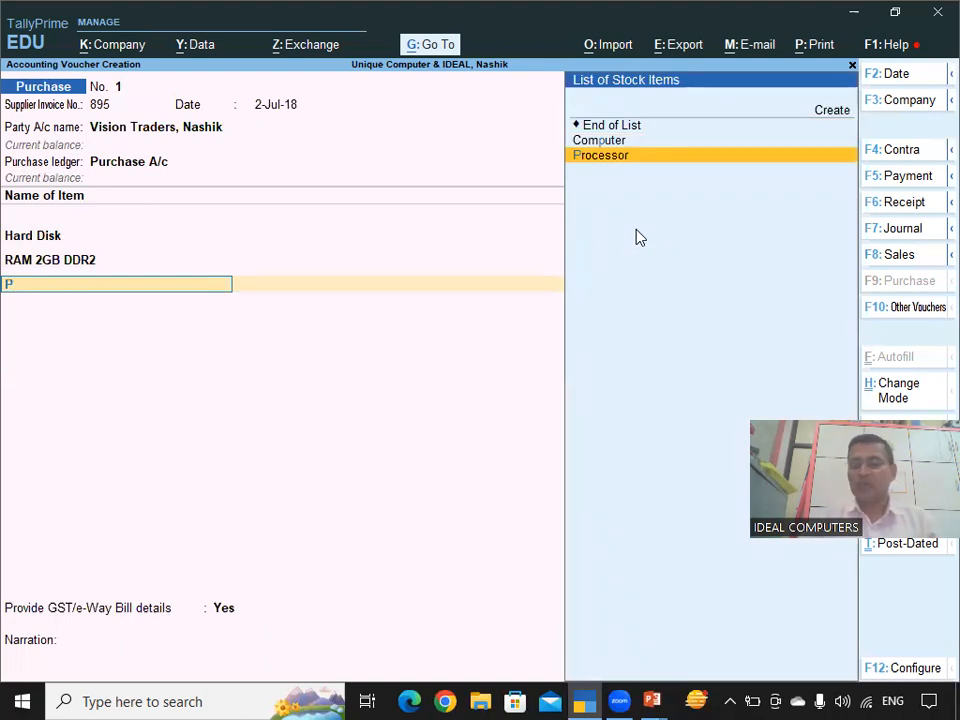
pyautogui.press('Return')
pyautogui.write('25')
pyautogui.press('Return')
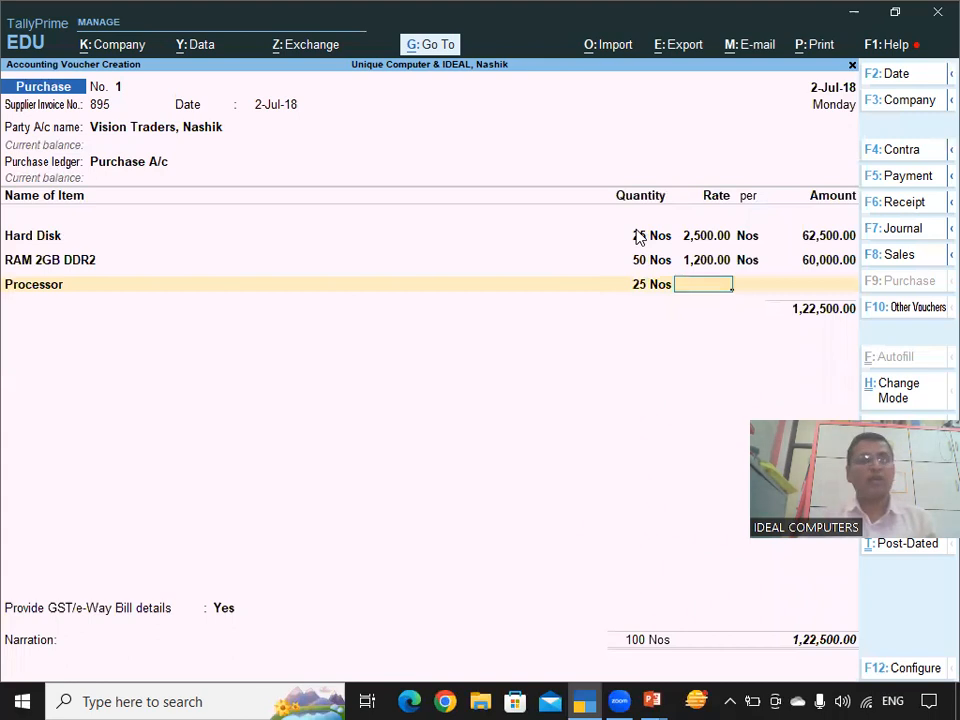
pyautogui.write('5000')
pyautogui.press('Return')
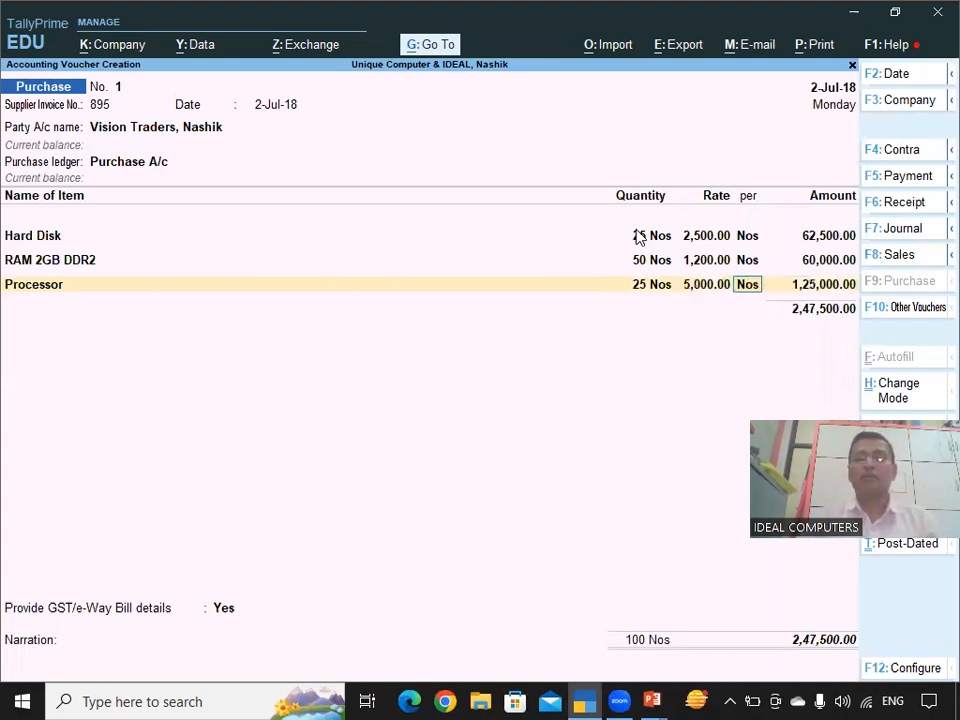
pyautogui.press('Return')
pyautogui.press('Return')
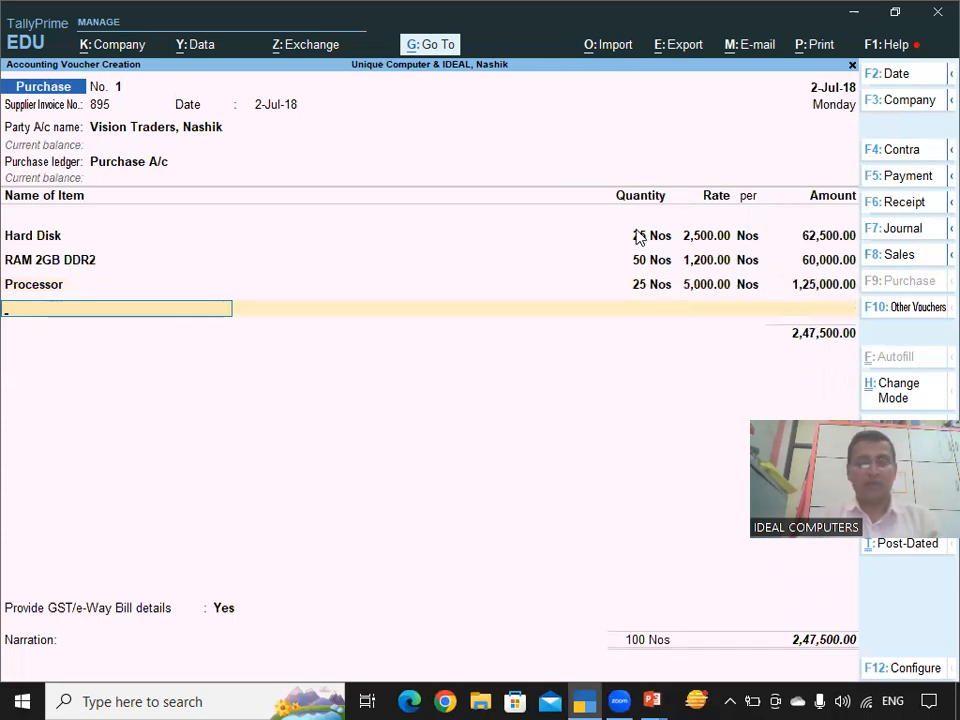
# Step: Add Data Cable to the purchase voucher with a quantity of 25 Nos at a rate of 250
pyautogui.write('D')
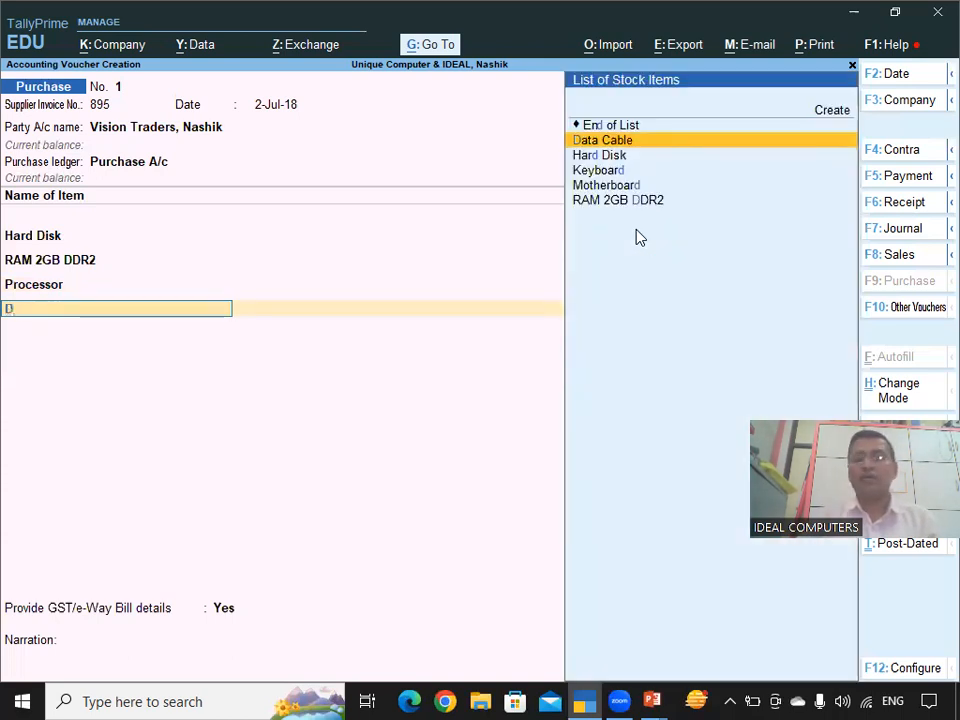
pyautogui.press('Return')
pyautogui.write('25')
pyautogui.press('Return')
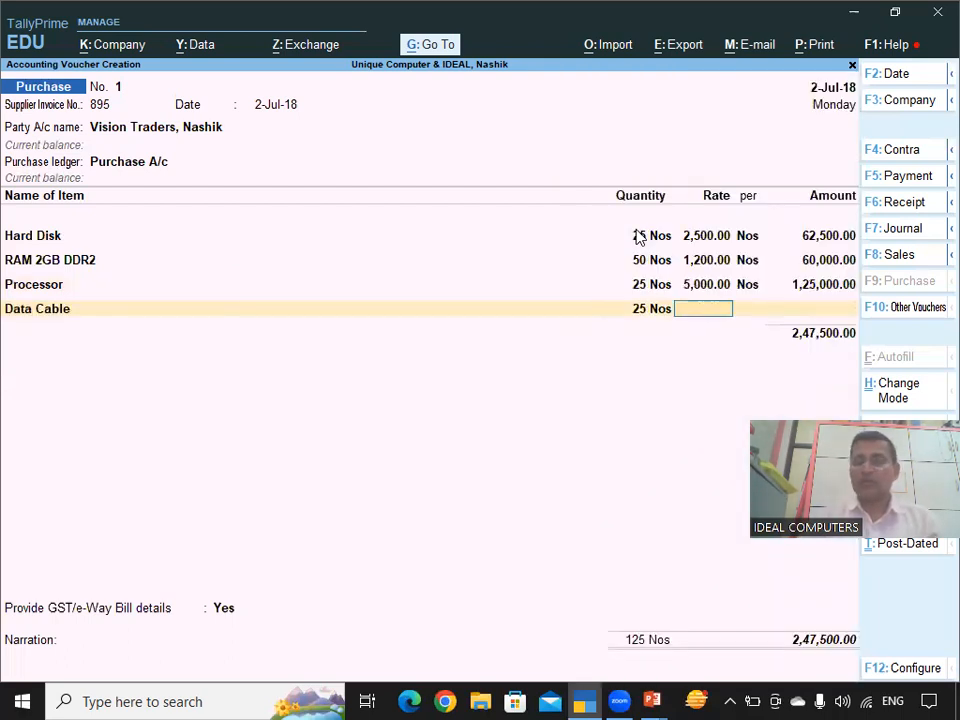
pyautogui.write('250')
pyautogui.press('Return')
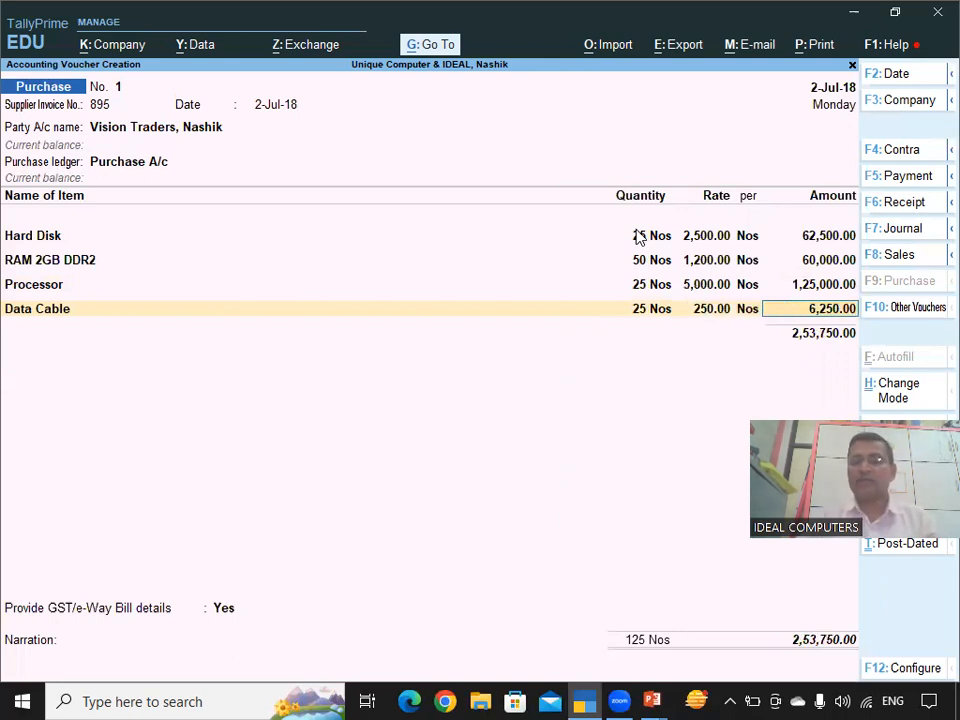
pyautogui.press('Return')
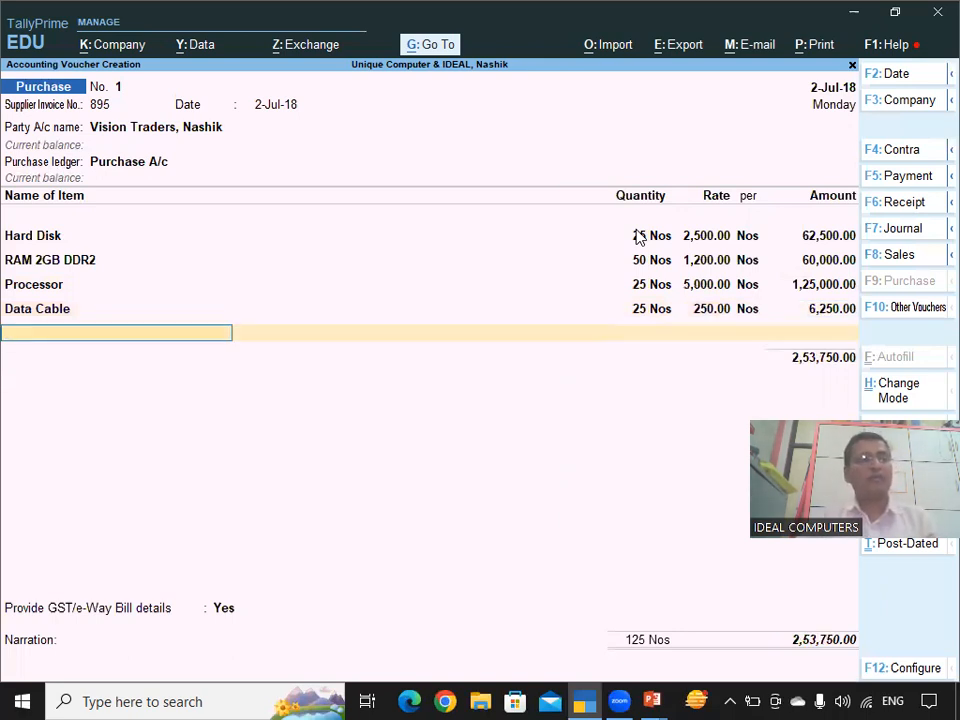
# Step: Add Motherboard to the purchase voucher with a quantity of 25 Nos at a rate of 1,500
pyautogui.write('Mo')
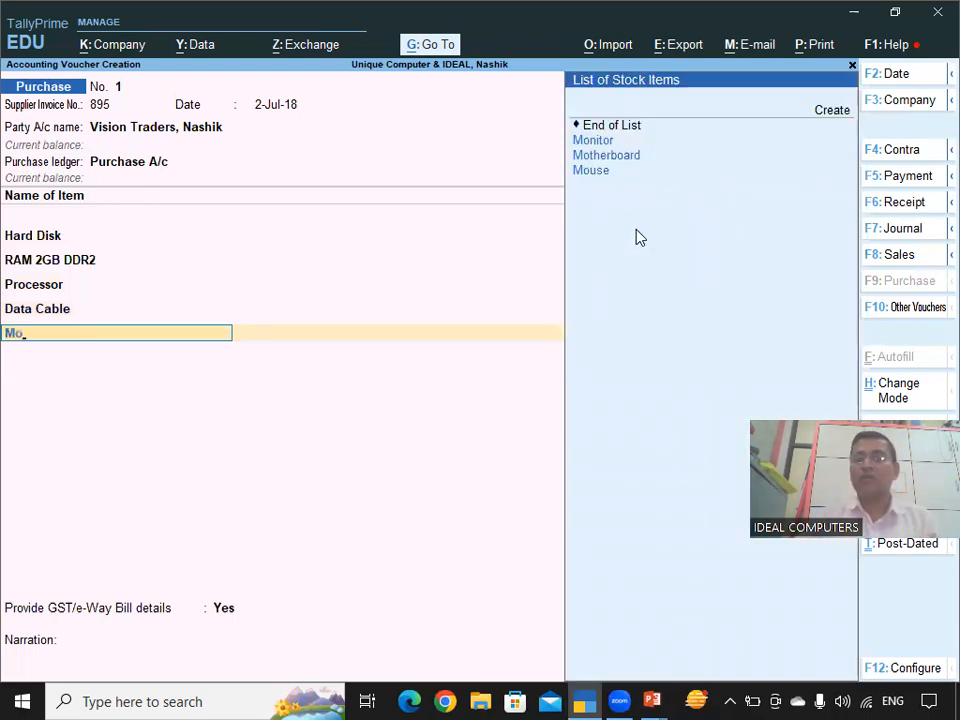
pyautogui.press('Down')
pyautogui.press('Down')
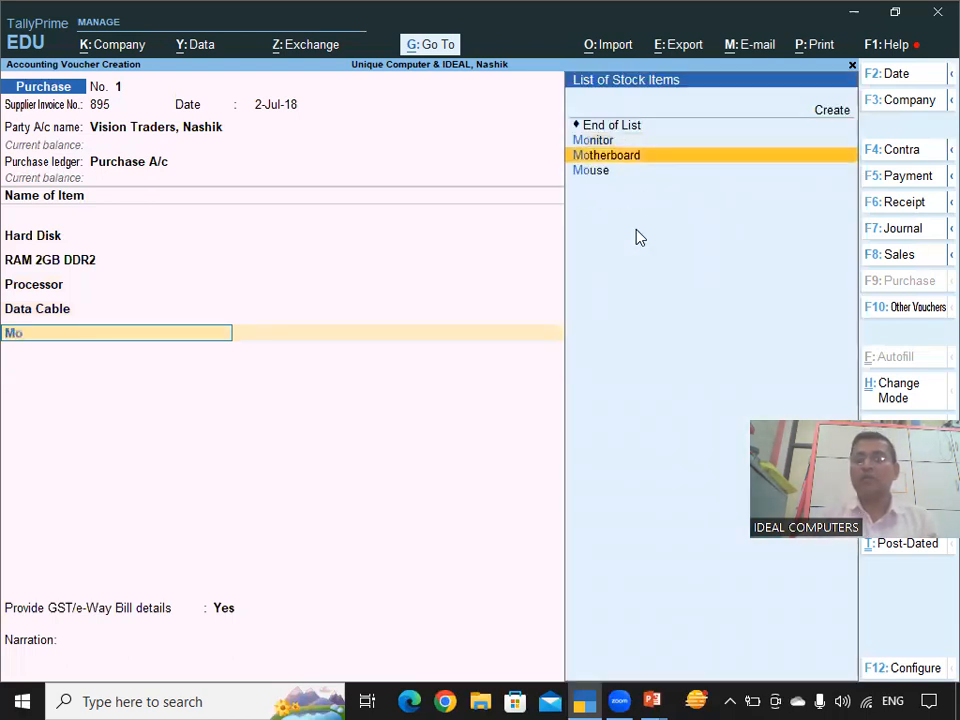
pyautogui.press('Return')
pyautogui.write('25')
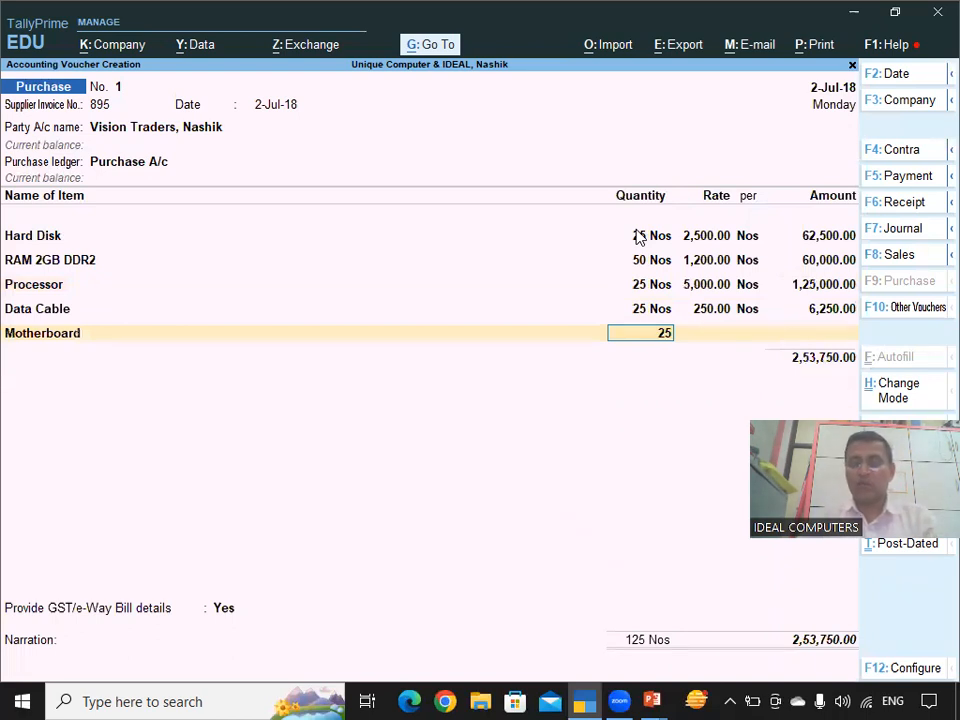
pyautogui.press('Return')
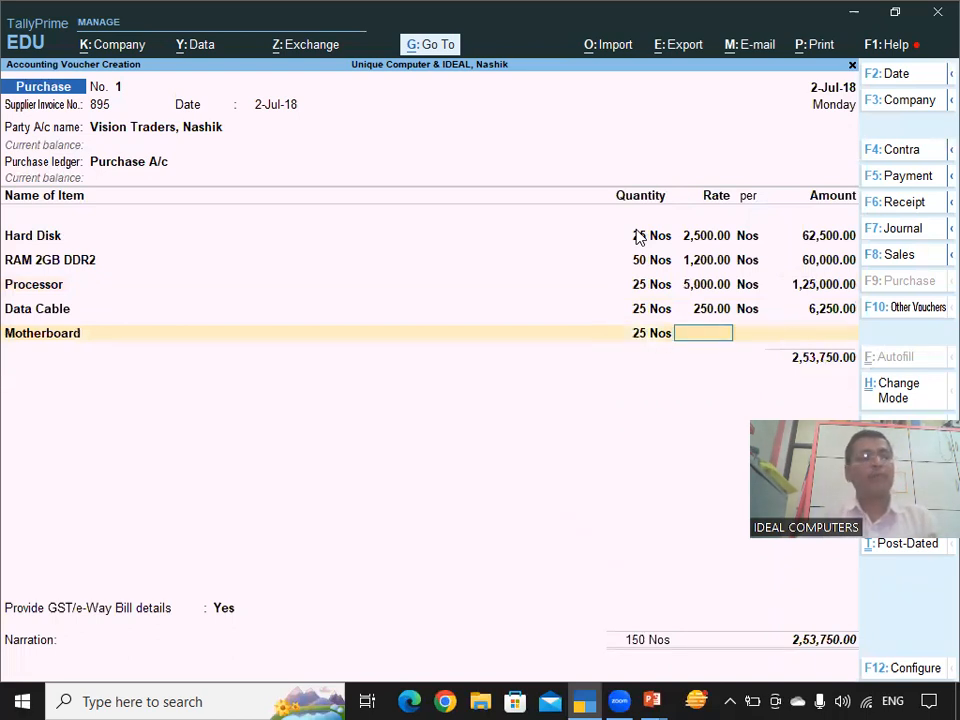
pyautogui.write('15000')
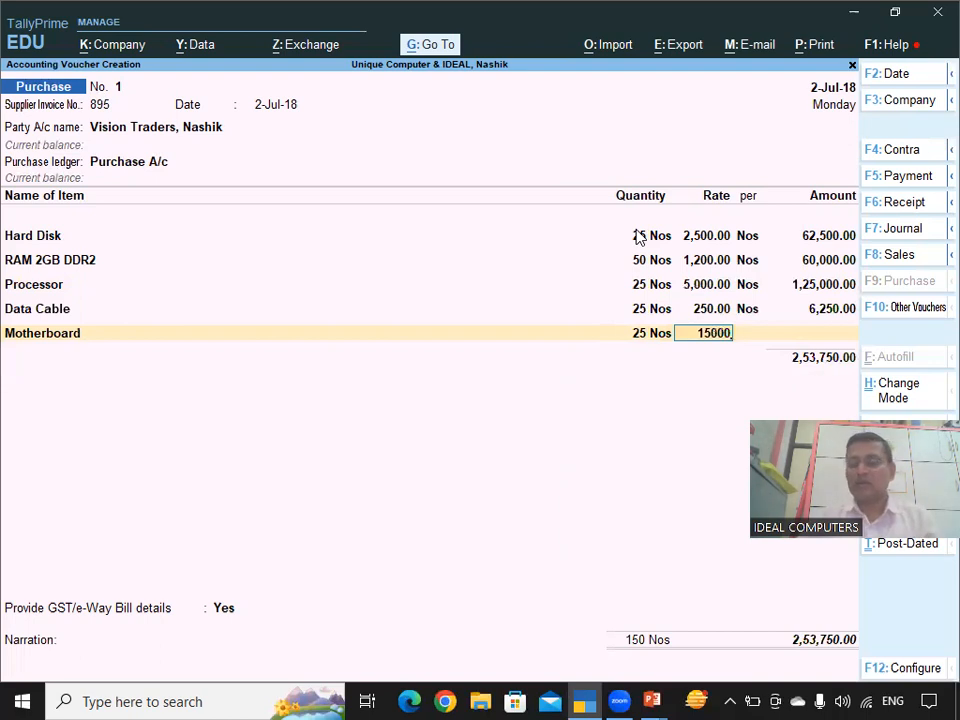
pyautogui.press('Return')
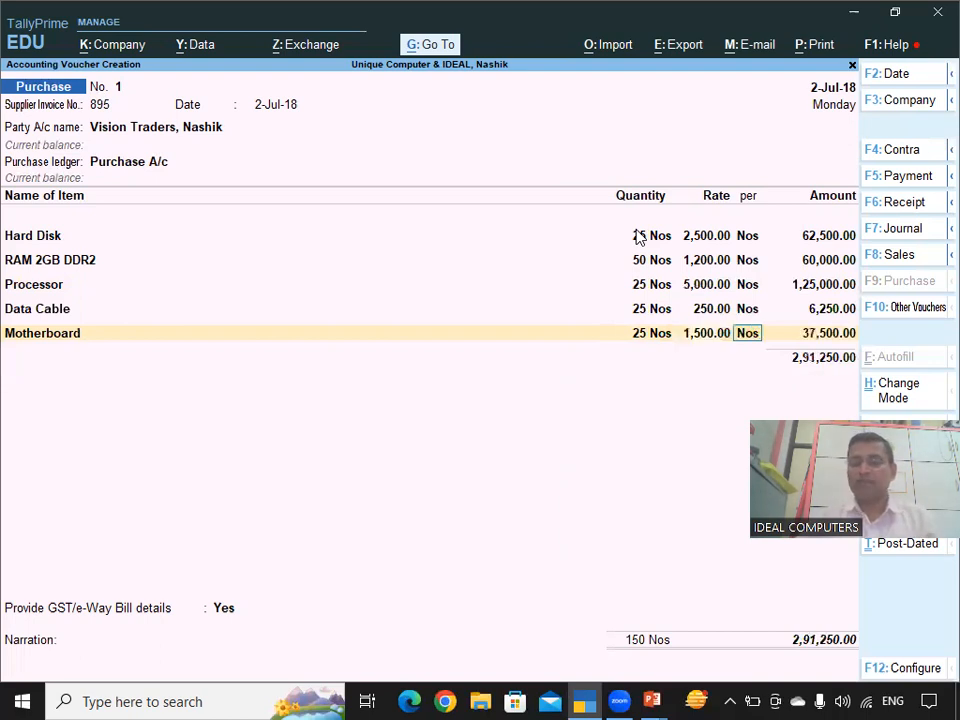
pyautogui.press('Return')
pyautogui.press('Return')
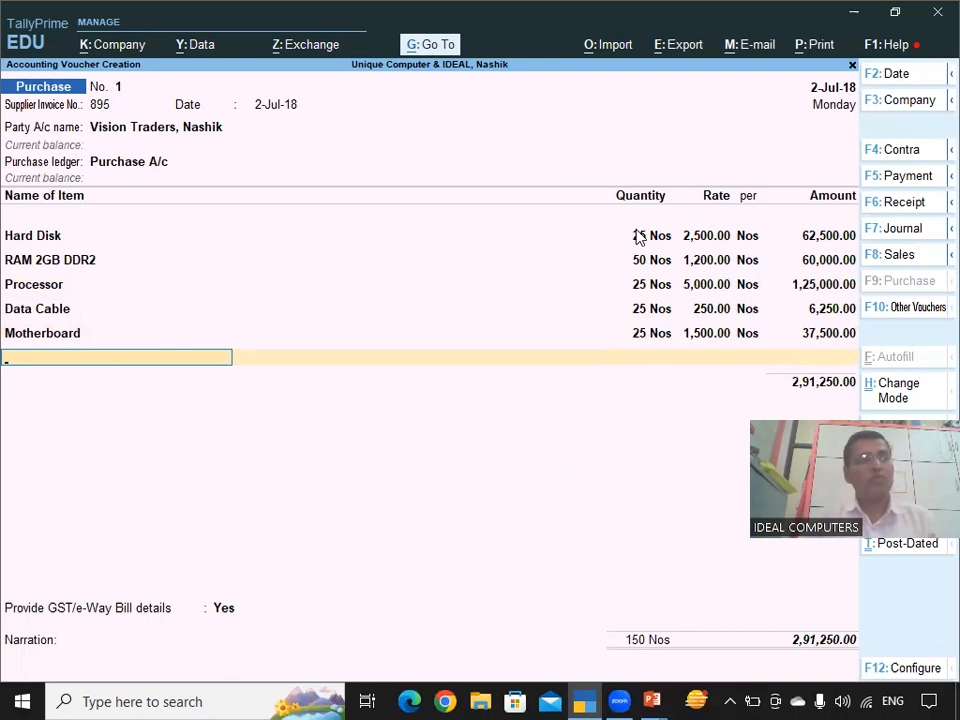
# Step: Add Mouse to the purchase voucher with a quantity of 25 Nos at a rate of 300
pyautogui.write('M')
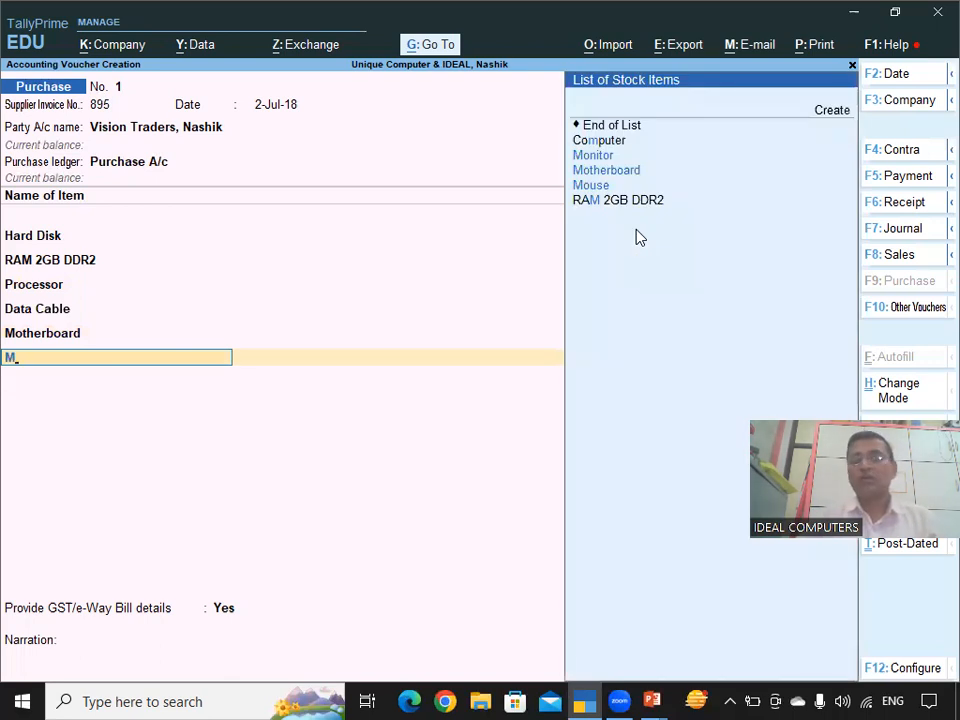
pyautogui.press('Down')
pyautogui.press('Down')
pyautogui.press('Down')
pyautogui.press('Down')
pyautogui.press('Return')
pyautogui.write('25')
pyautogui.press('Return')
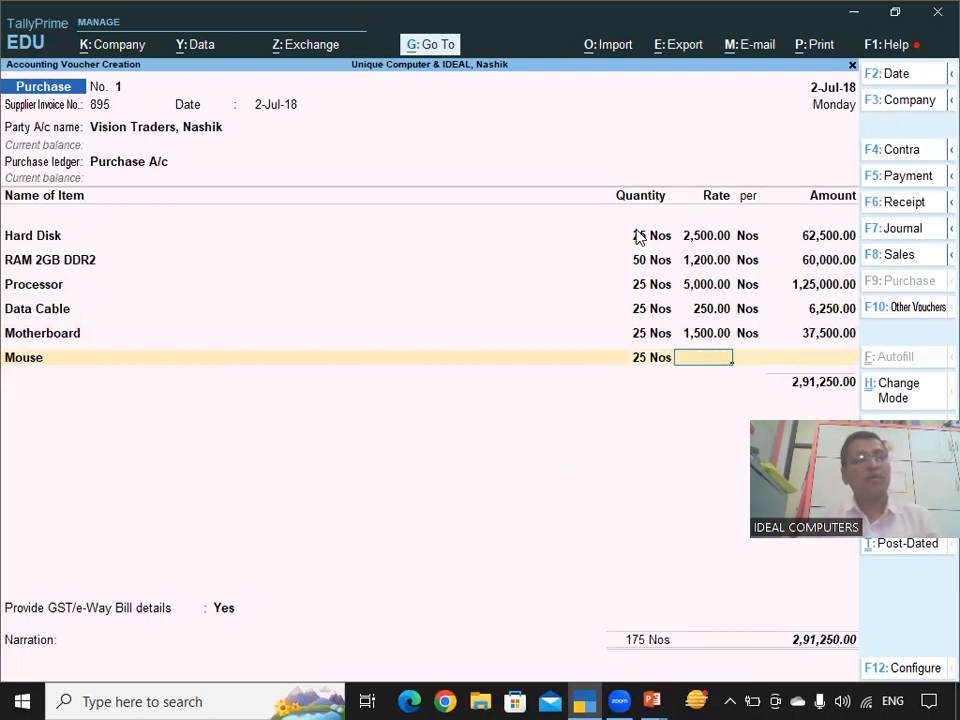
pyautogui.write('300')
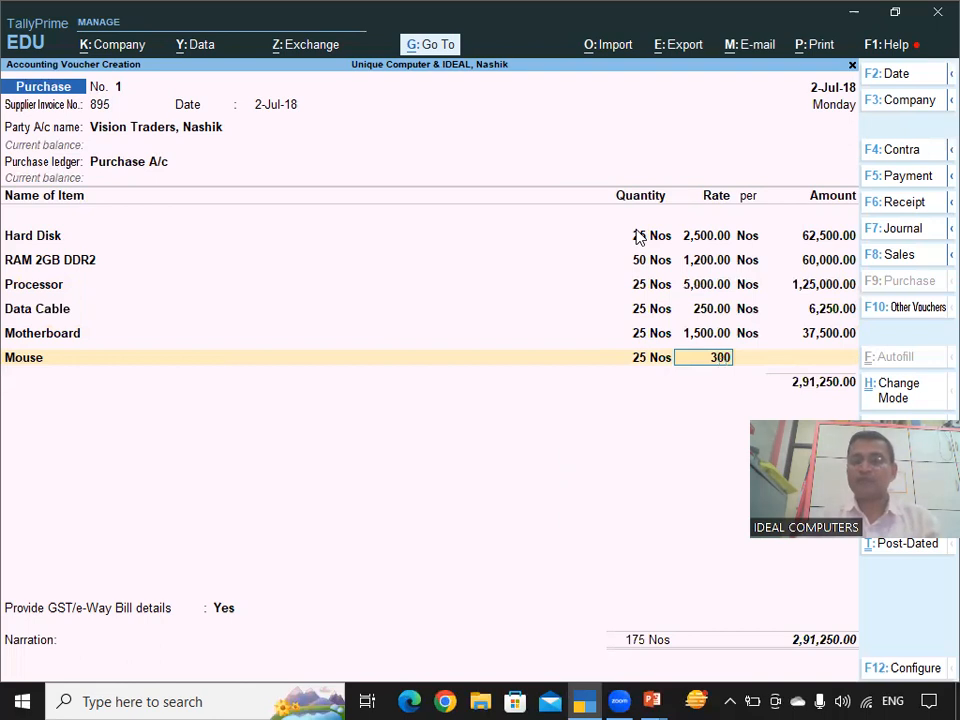
pyautogui.press('Return')
pyautogui.press('Return')
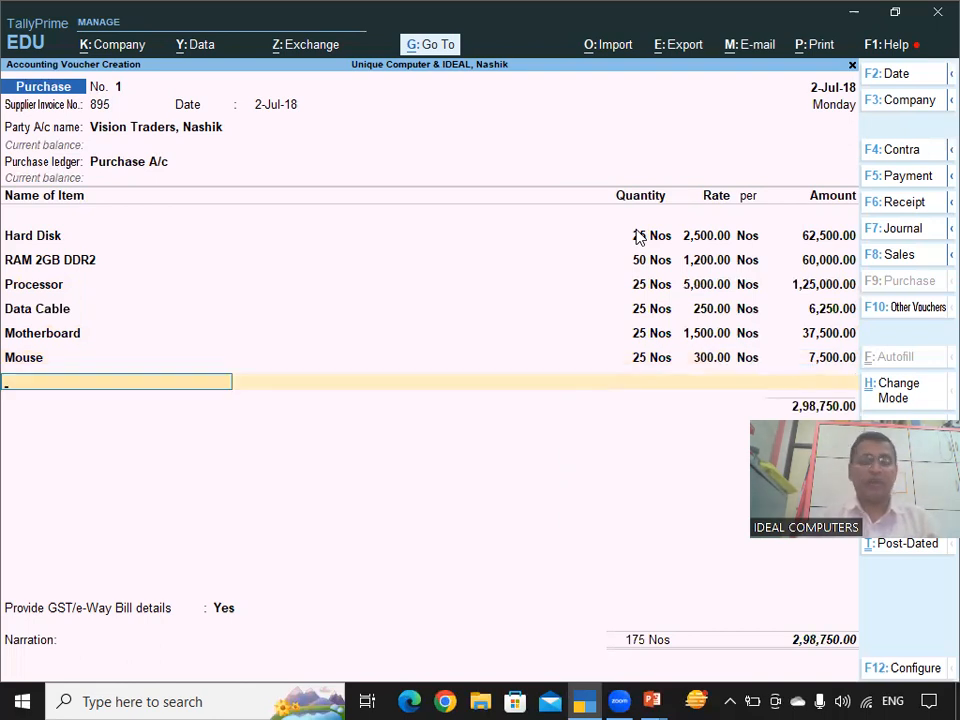
# Step: Add Keyboard to the purchase voucher with a quantity of 25 Nos at a rate of 300
pyautogui.write('K')
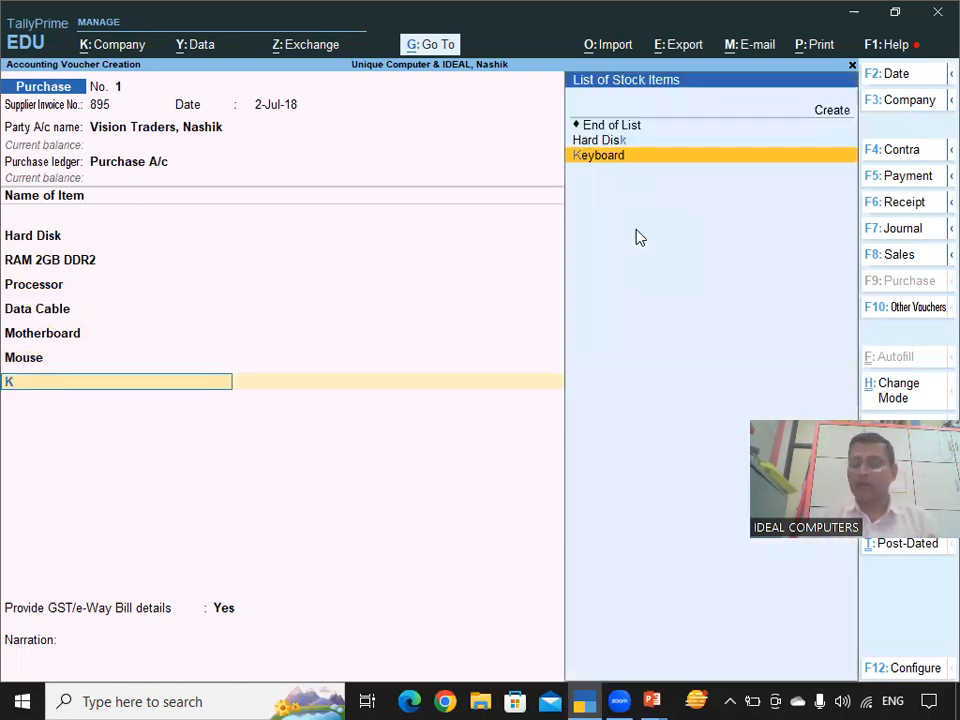
pyautogui.press('Return')
pyautogui.write('25')
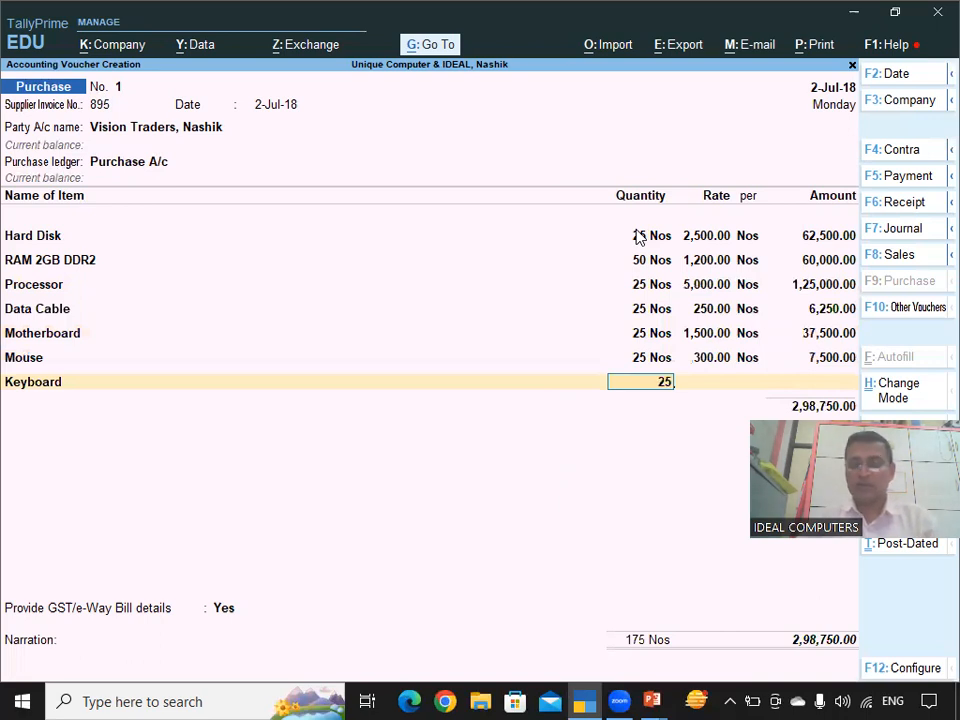
pyautogui.press('Return')
pyautogui.write('300')
pyautogui.press('Return')
pyautogui.press('Return')
pyautogui.press('Return')
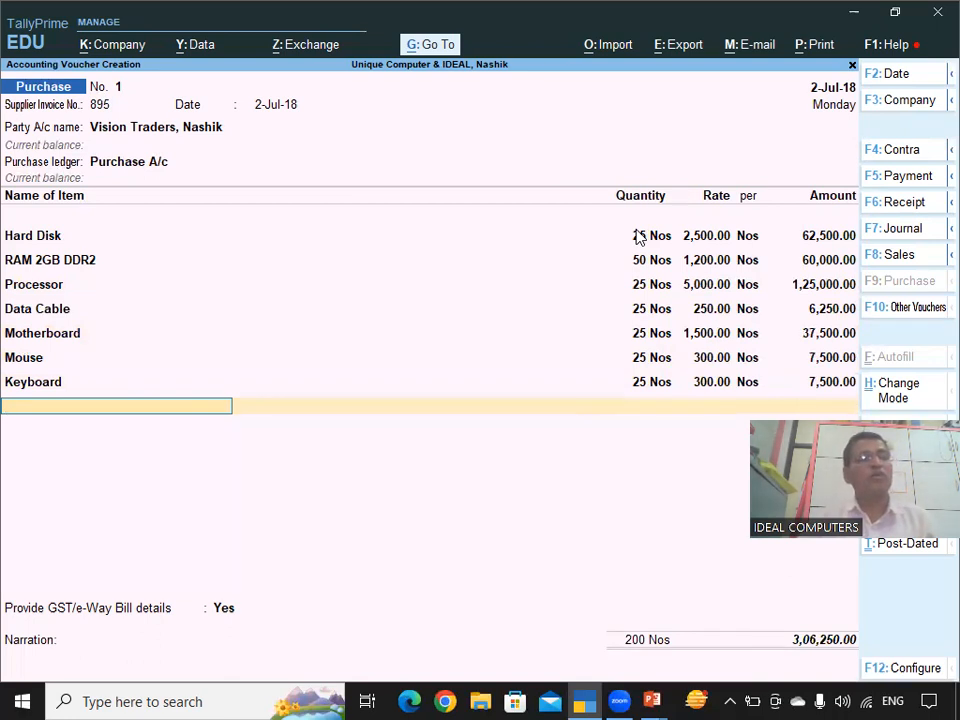
# Step: Add Monitor to the purchase voucher with a quantity of 25 Nos at a rate of 3,200
pyautogui.write('M')
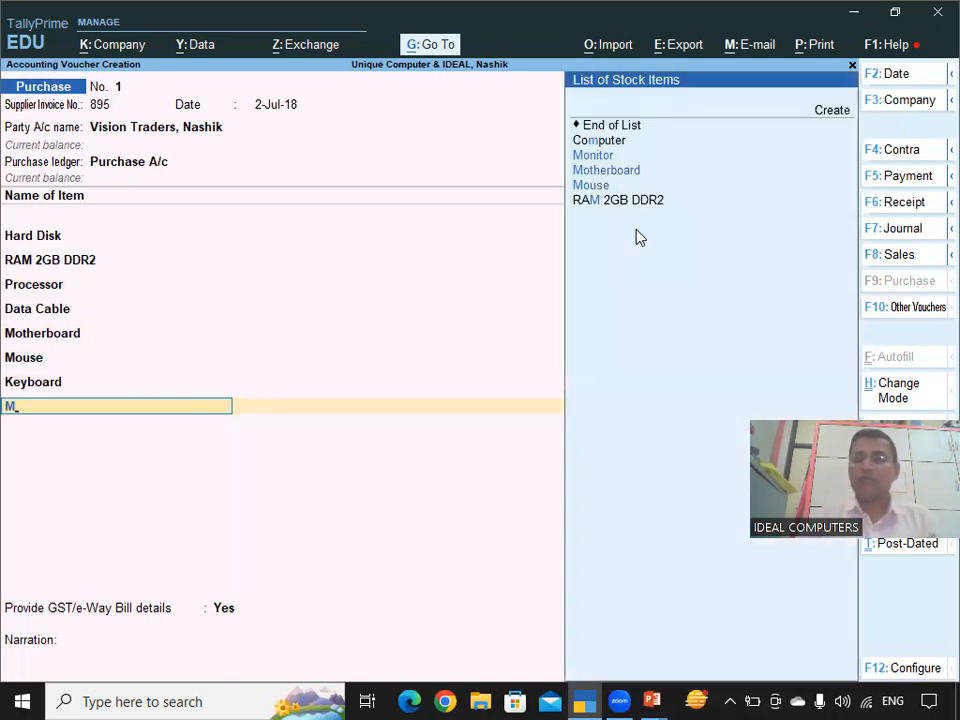
pyautogui.write('o')
pyautogui.press('Return')
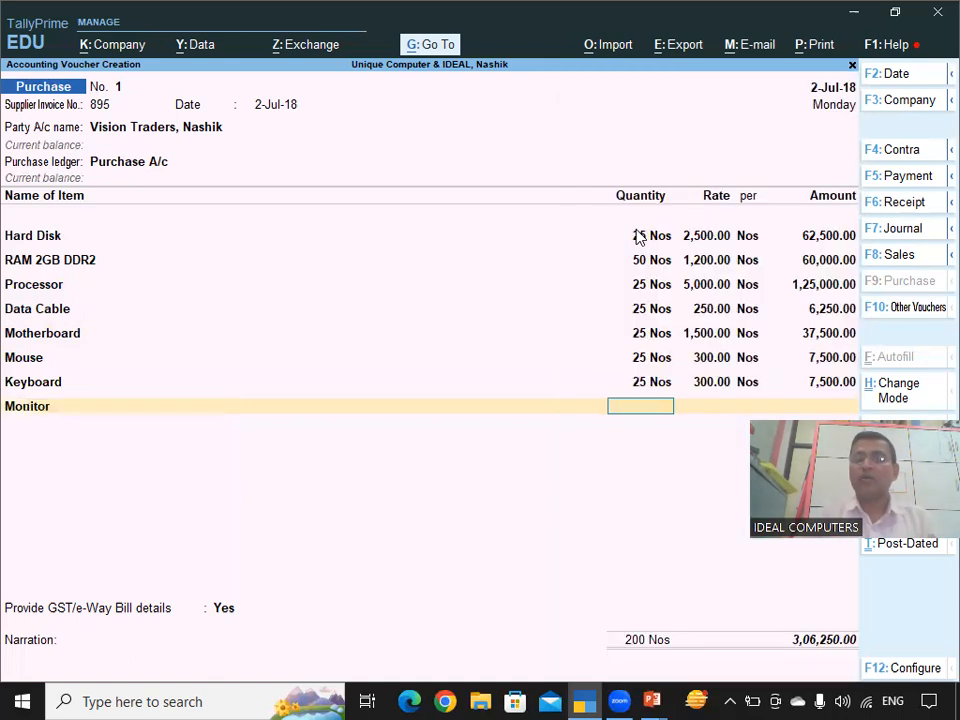
pyautogui.write('25')
pyautogui.press('Return')
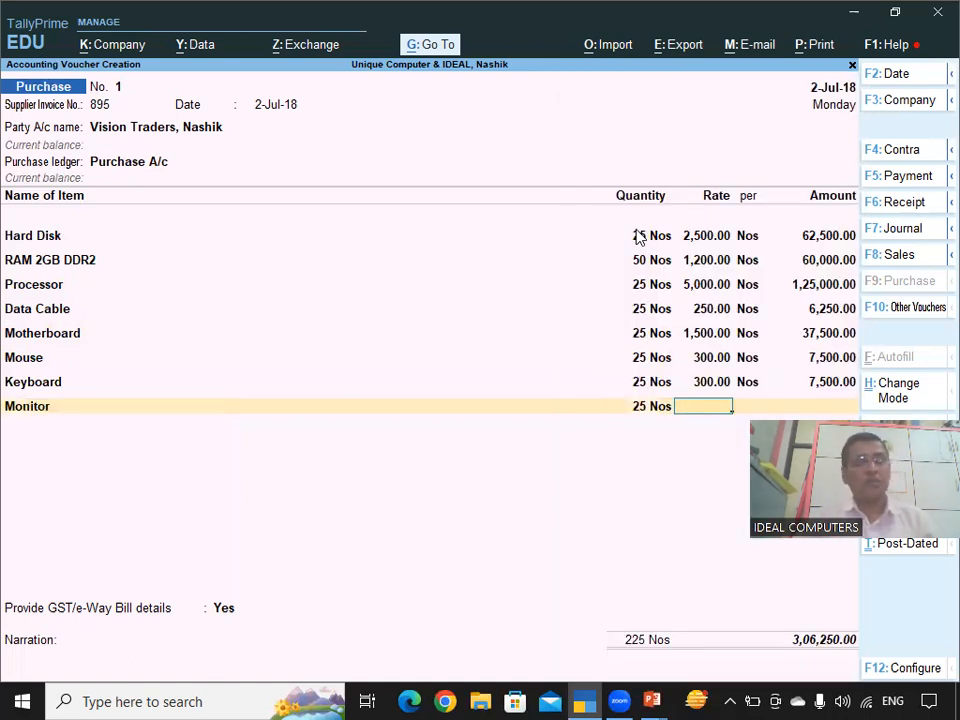
pyautogui.write('3200')
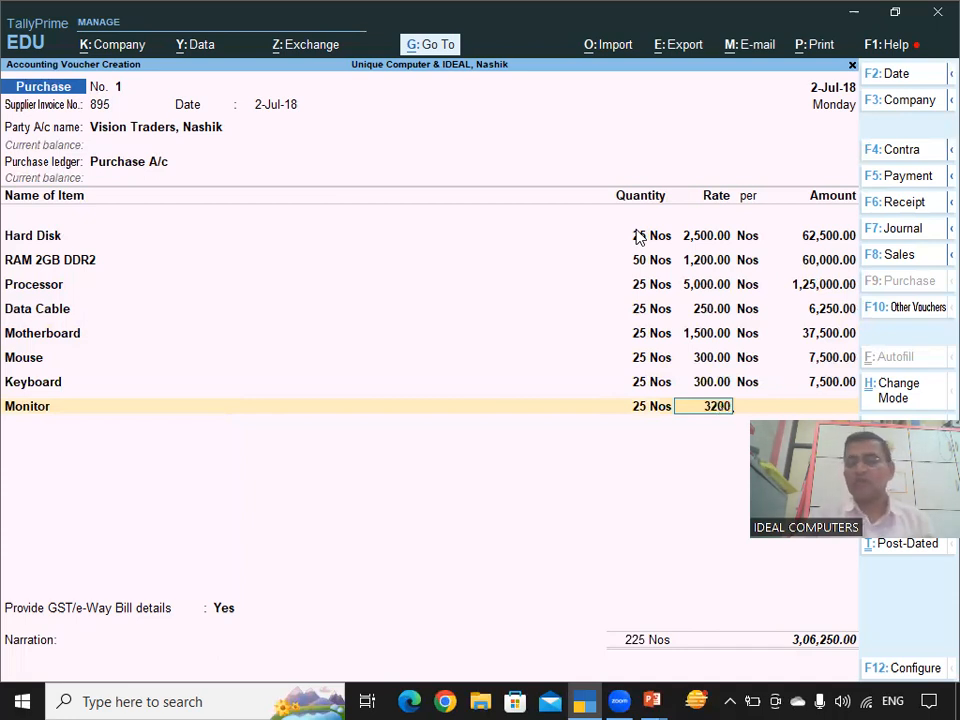
pyautogui.press('Return')
pyautogui.press('Return')
pyautogui.press('Return')
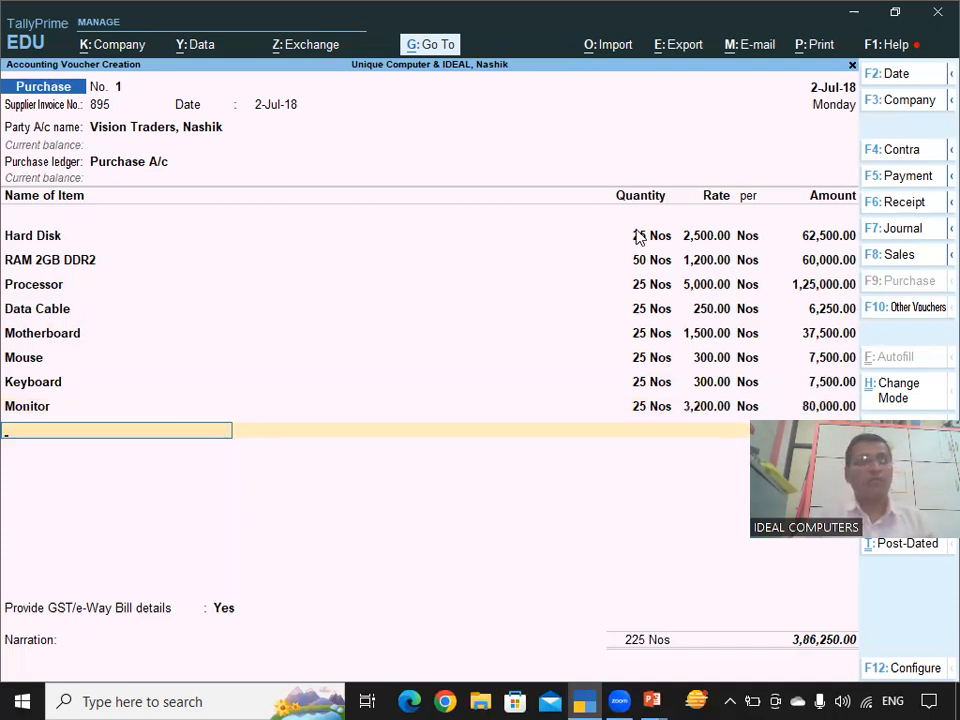
# Step: Add Cabinet to the purchase voucher with a quantity of 25 Nos at a rate of 900
pyautogui.write('Cab')
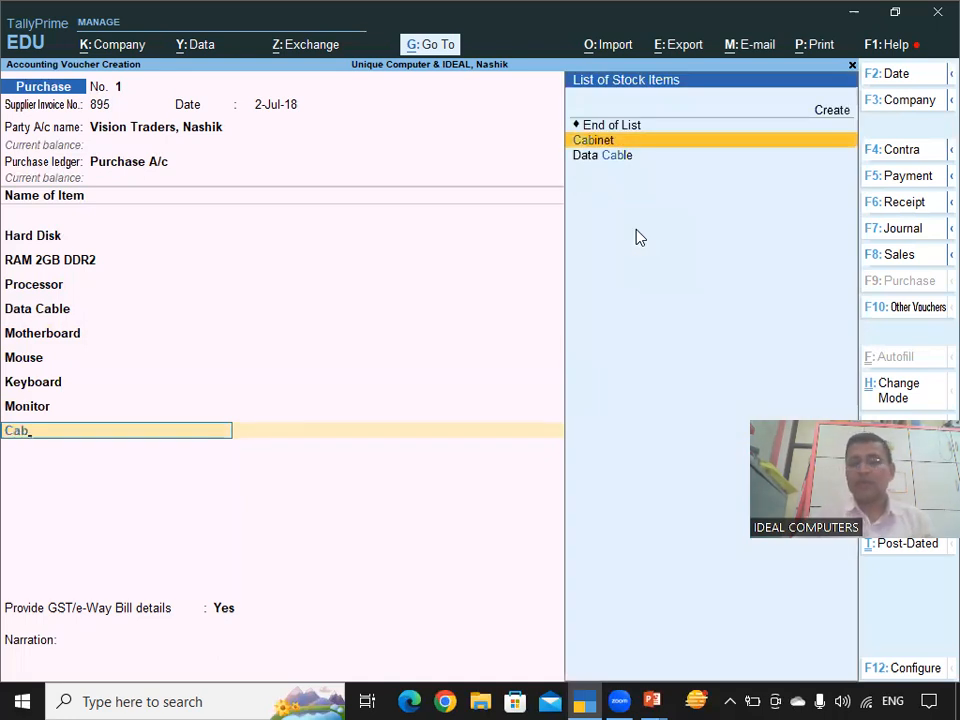
pyautogui.press('Return')
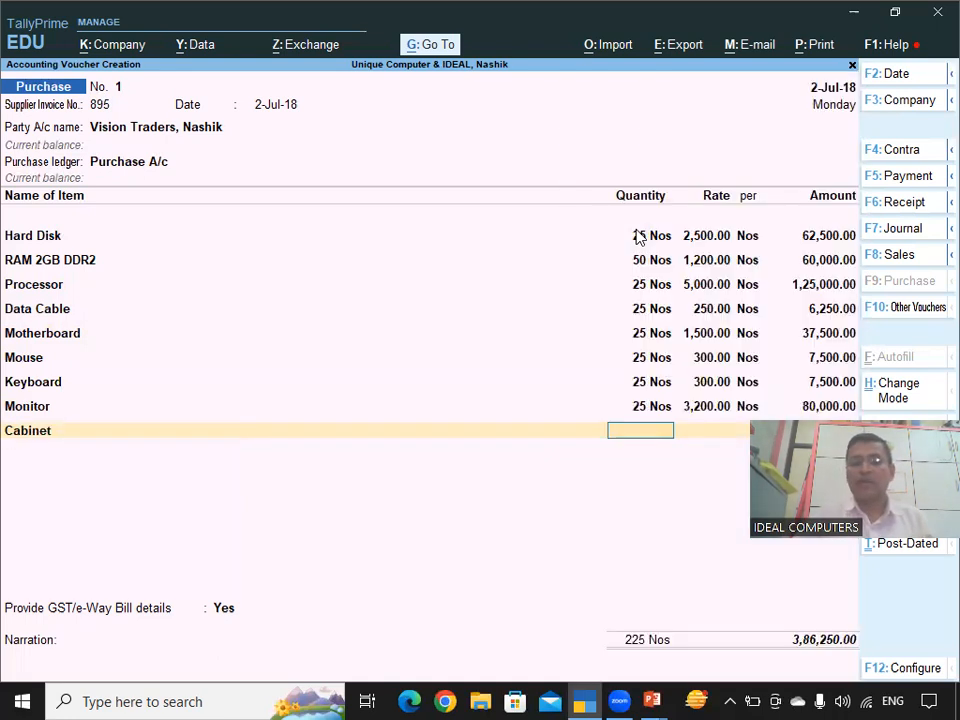
pyautogui.write('25')
pyautogui.press('Return')
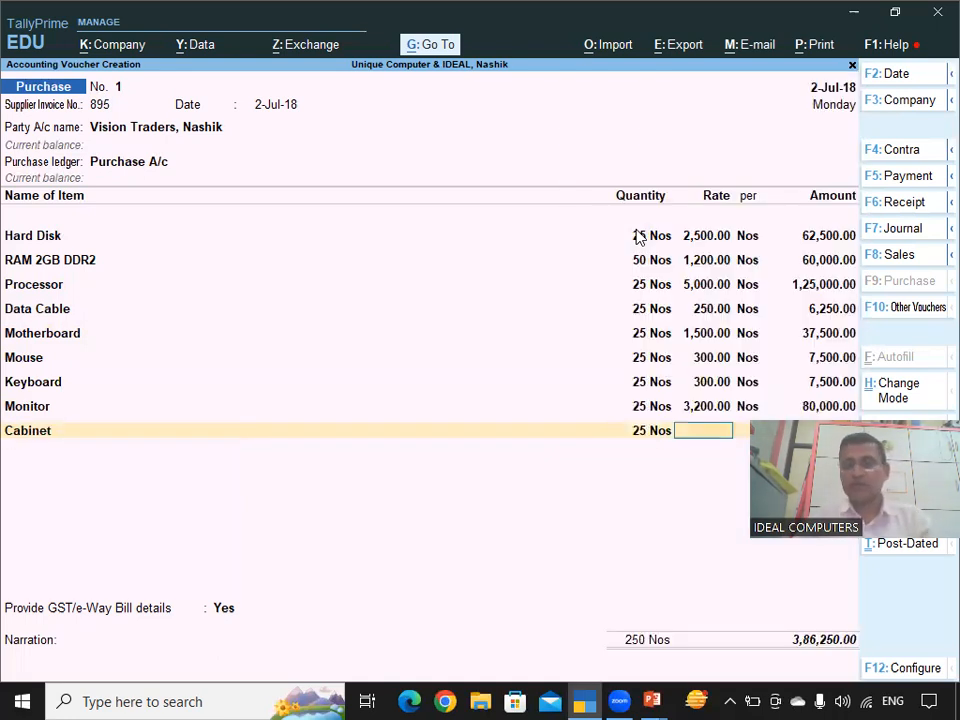
pyautogui.write('900')
pyautogui.press('Return')
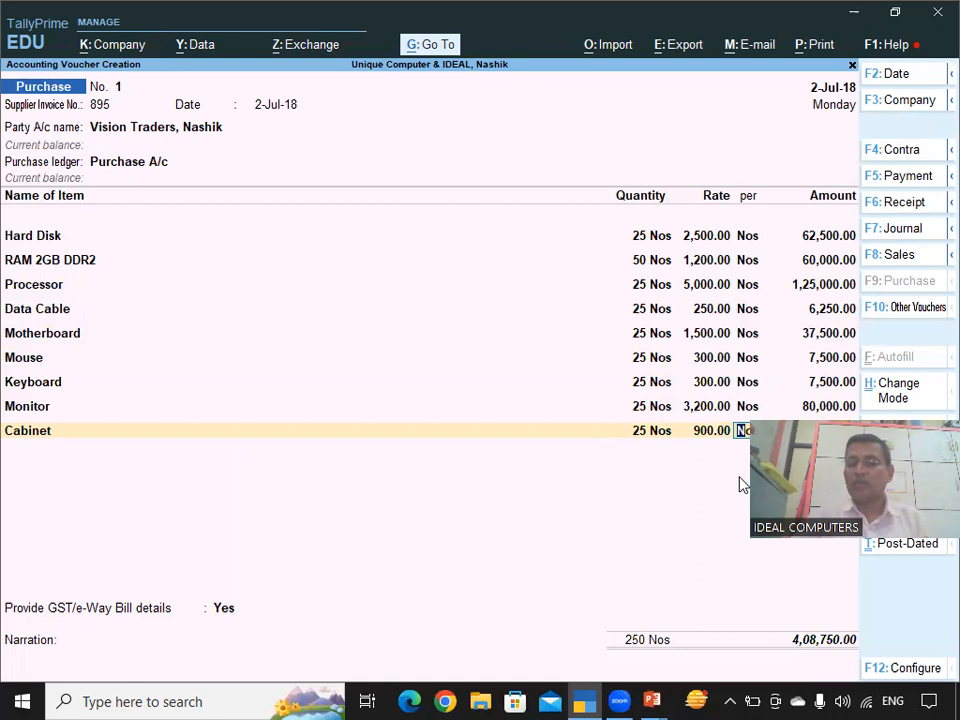
pyautogui.press('Return')
pyautogui.press('Return')
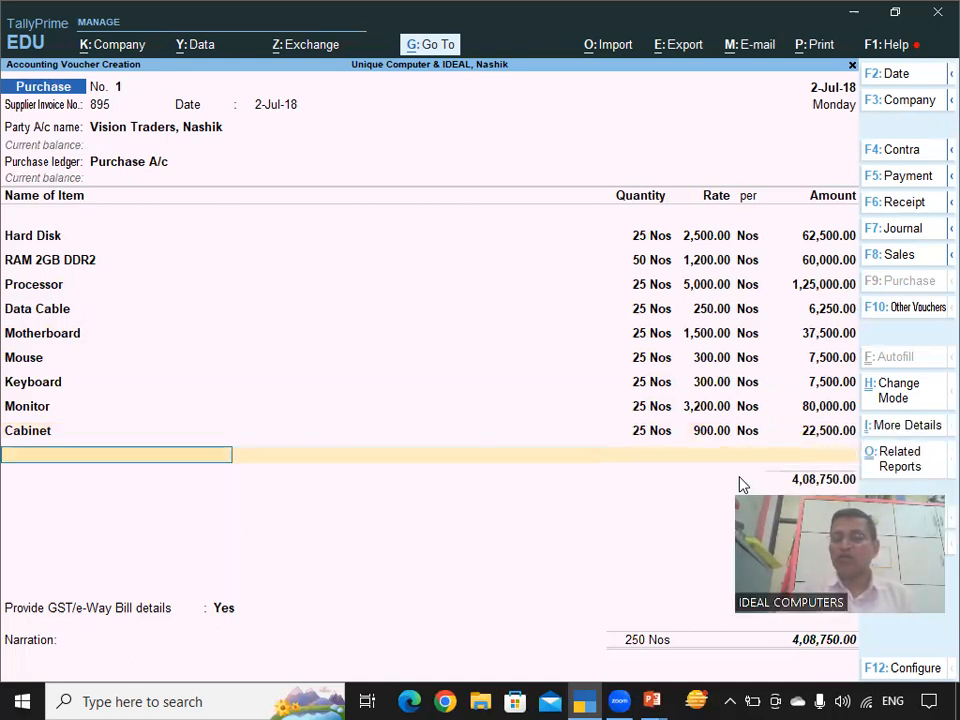
# Step: End the item list and add the CGST and SGST ledgers to the purchase voucher with their automatically calculated amounts
pyautogui.press('Return')
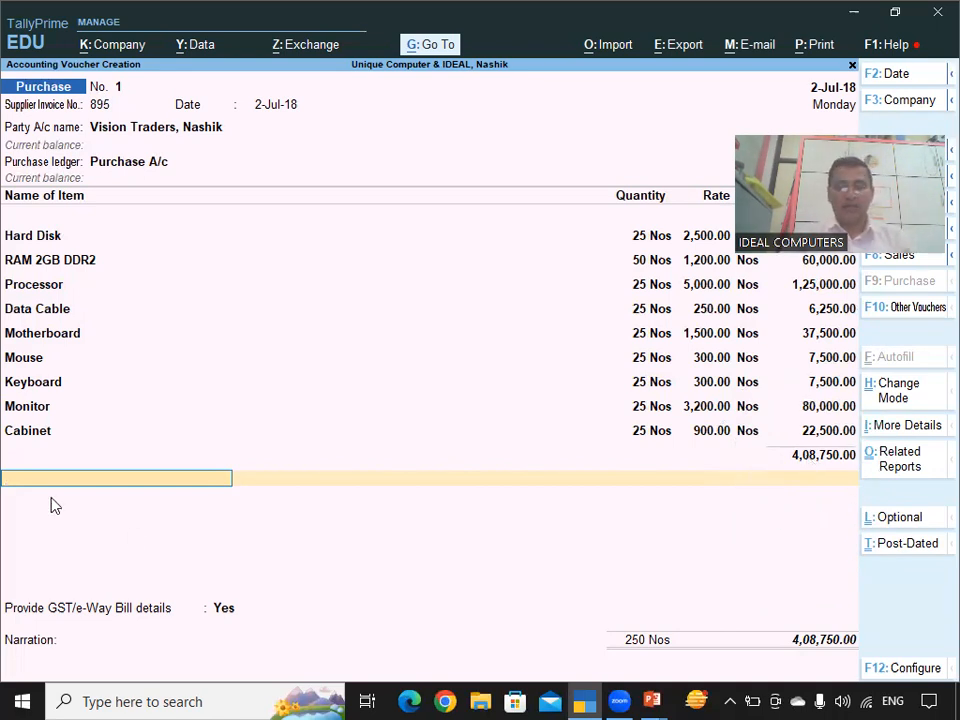
pyautogui.write('Cg')
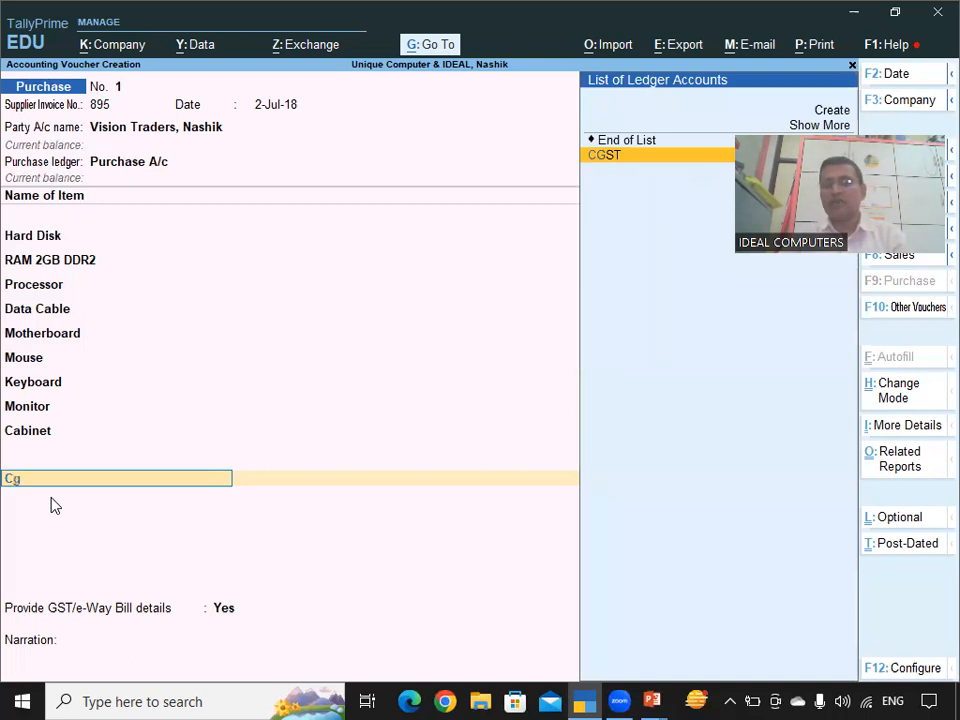
pyautogui.press('Return')
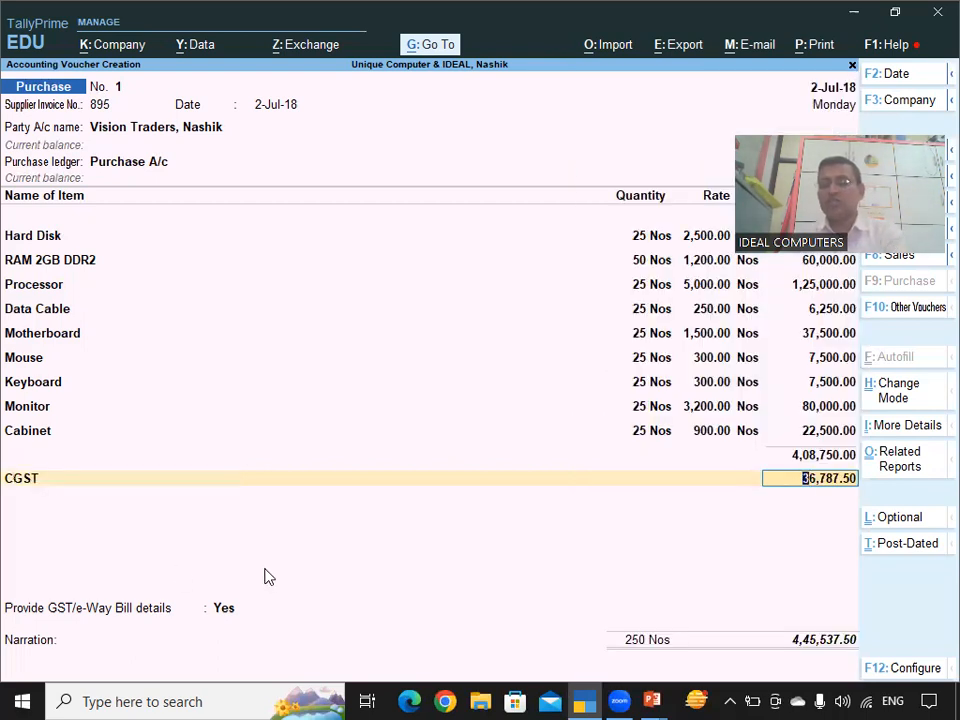
pyautogui.press('Return')
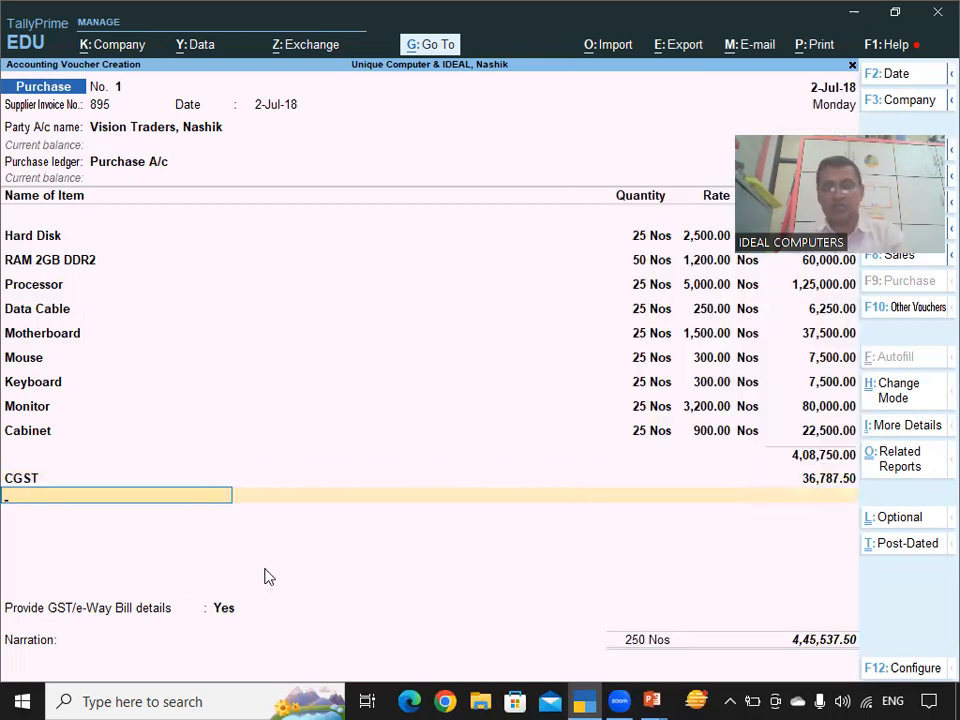
pyautogui.write('Sg')
pyautogui.press('Return')
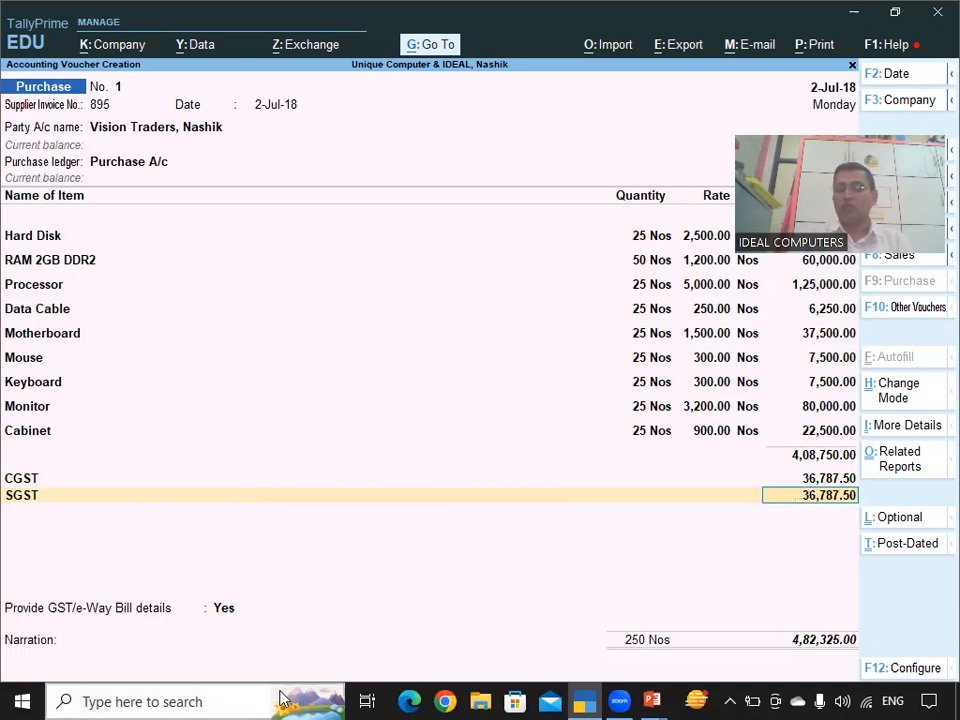
pyautogui.press('ctrl')
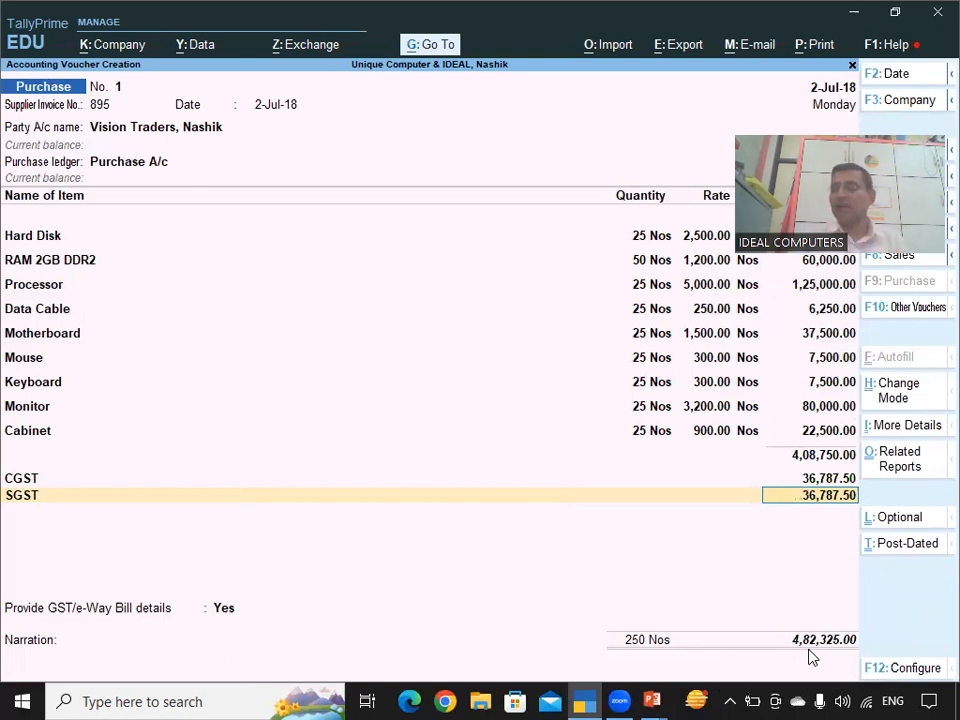
pyautogui.press('Return')
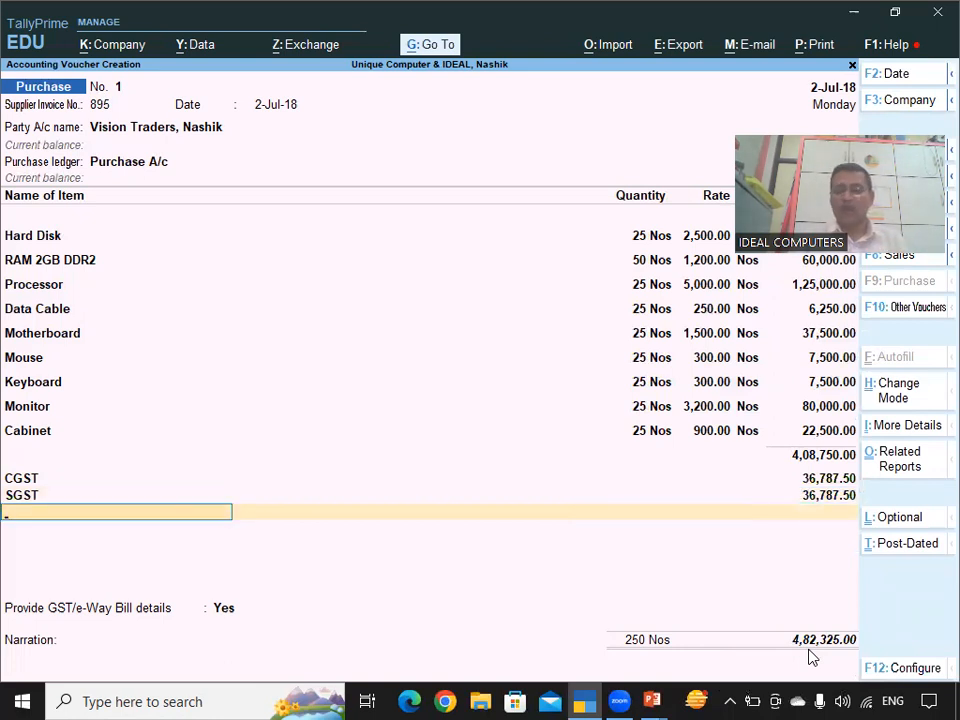
# Step: End the purchase voucher's ledger list and accept its GST/e-Way Bill details to reach the supplier's bill-wise details
pyautogui.press('Return')
pyautogui.press('Return')
pyautogui.press('Return')
pyautogui.press('Return')
pyautogui.press('Return')
pyautogui.press('Return')
pyautogui.hotkey('ctrl', 'a')
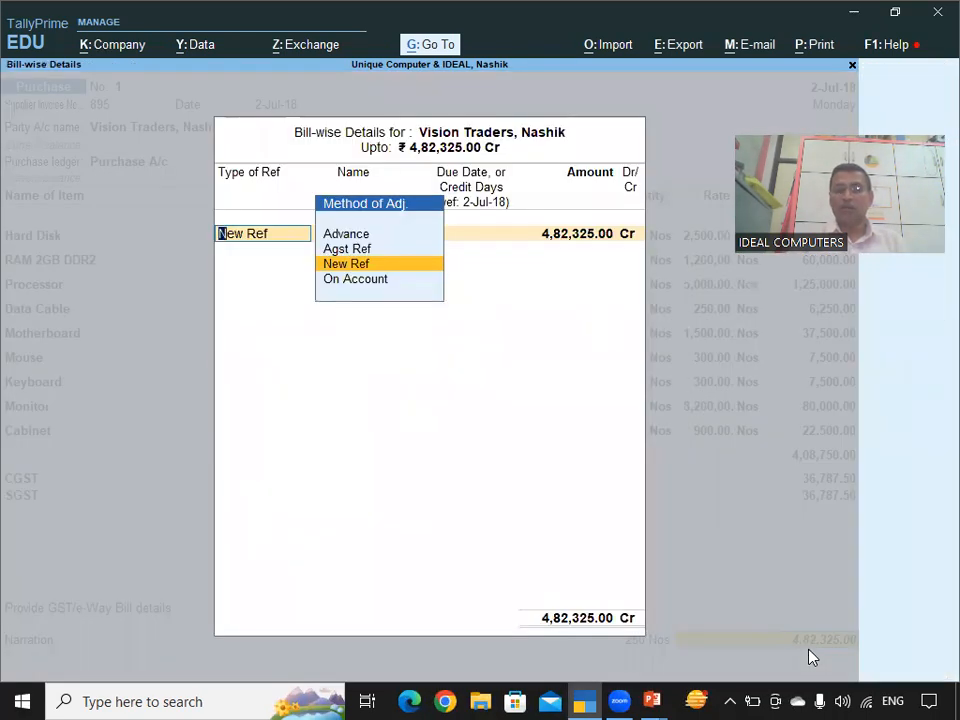
# Step: Allocate the purchase to New Ref 895 with 15 days' credit and save the voucher without a narration
pyautogui.press('Return')
pyautogui.press('Return')
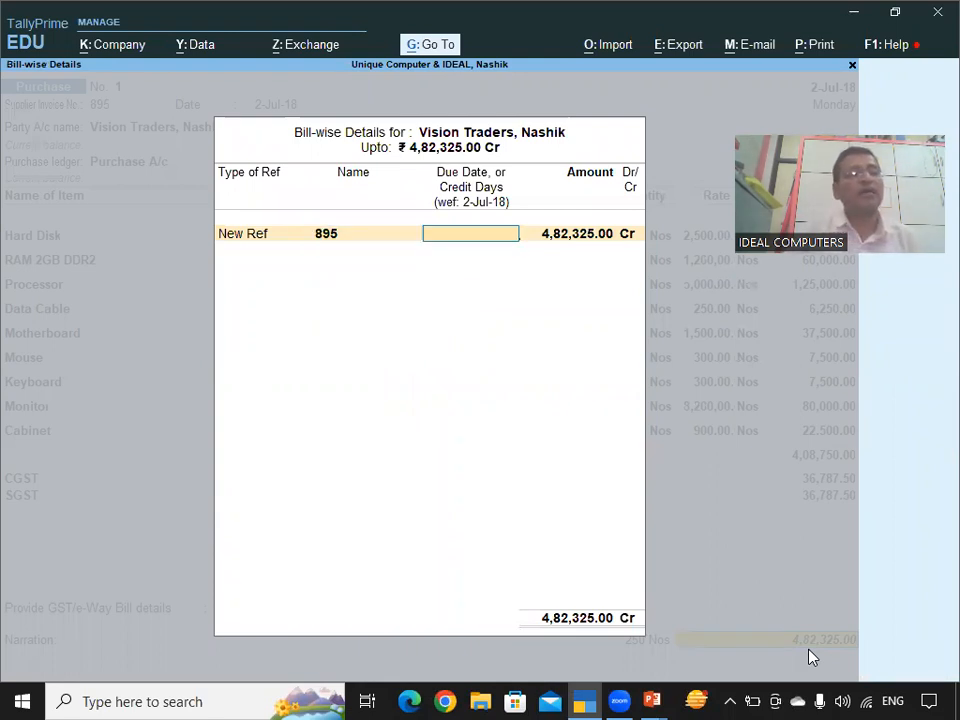
pyautogui.write('15')
pyautogui.press('Return')
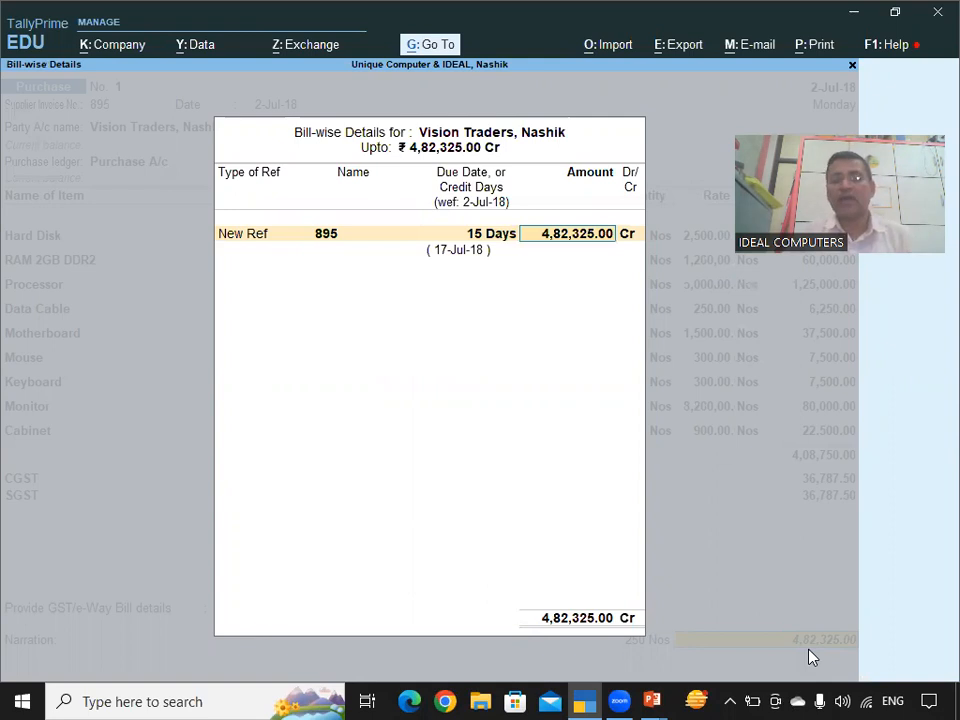
pyautogui.press('Return')
pyautogui.press('Return')
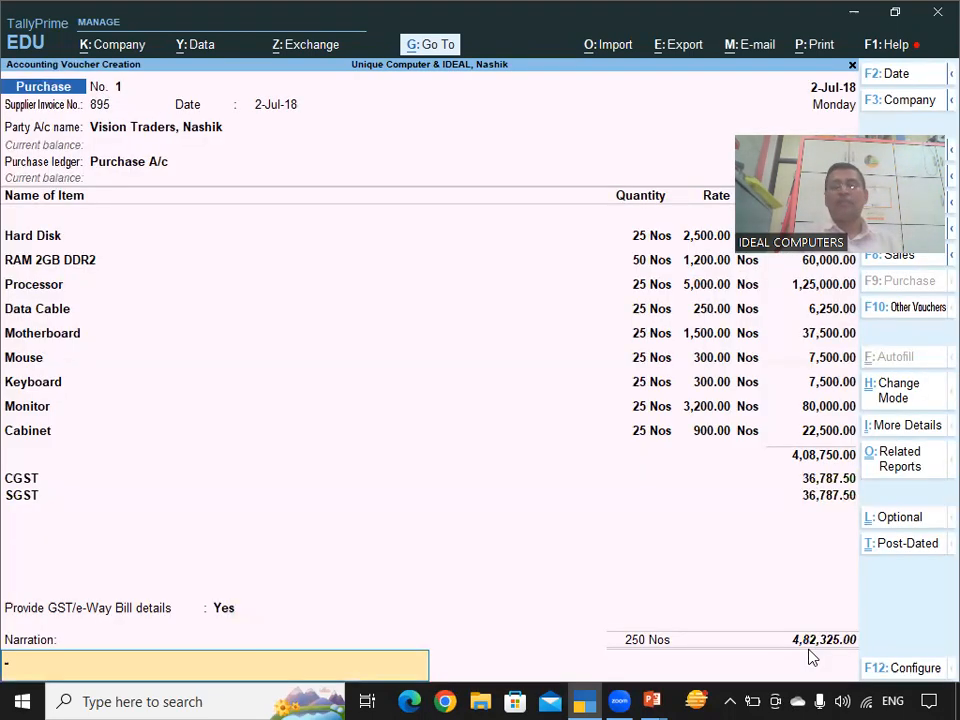
pyautogui.press('Return')
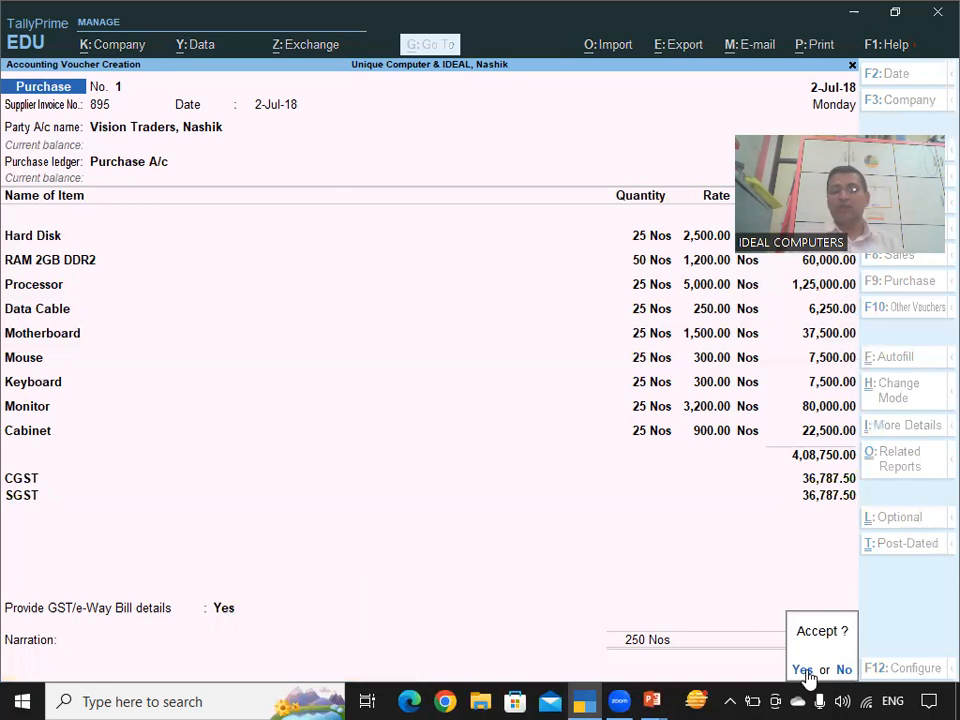
pyautogui.click(803, 670)
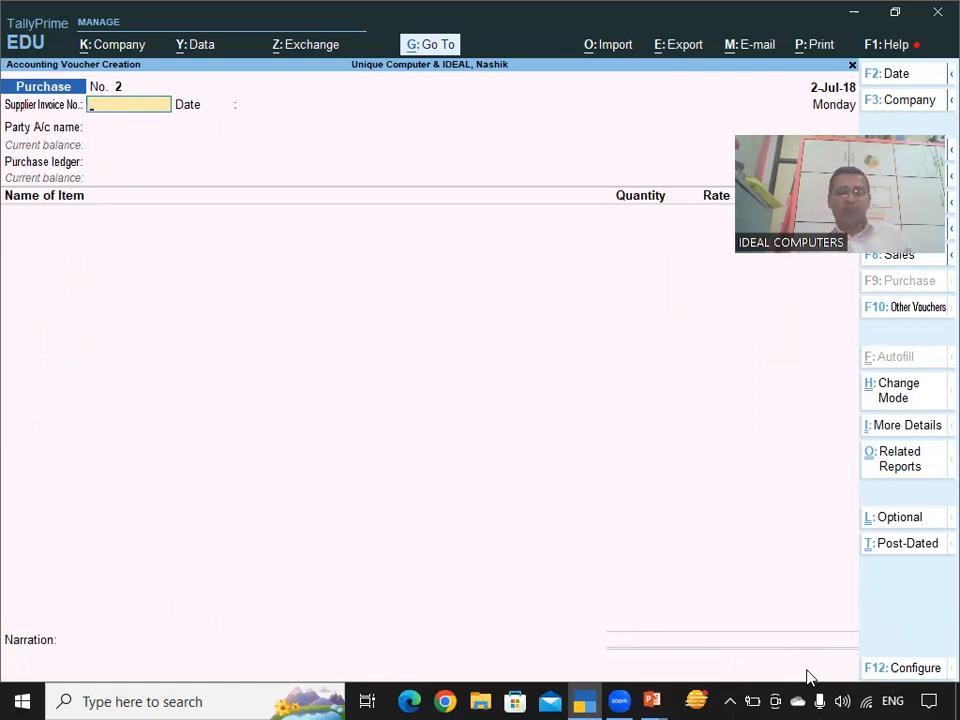
# Step: Switch to the presentation and advance to the Create Manufacturing Journal slide to review the voucher type's required settings
pyautogui.hotkey('alt', 'Tab')
pyautogui.press('Right')
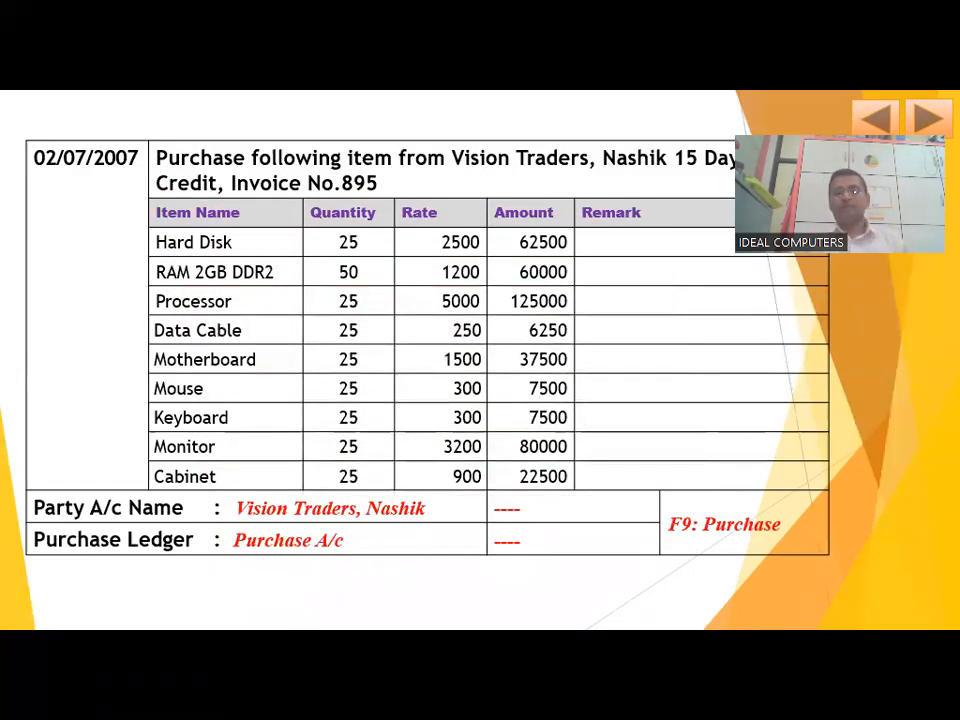
pyautogui.press('Right')
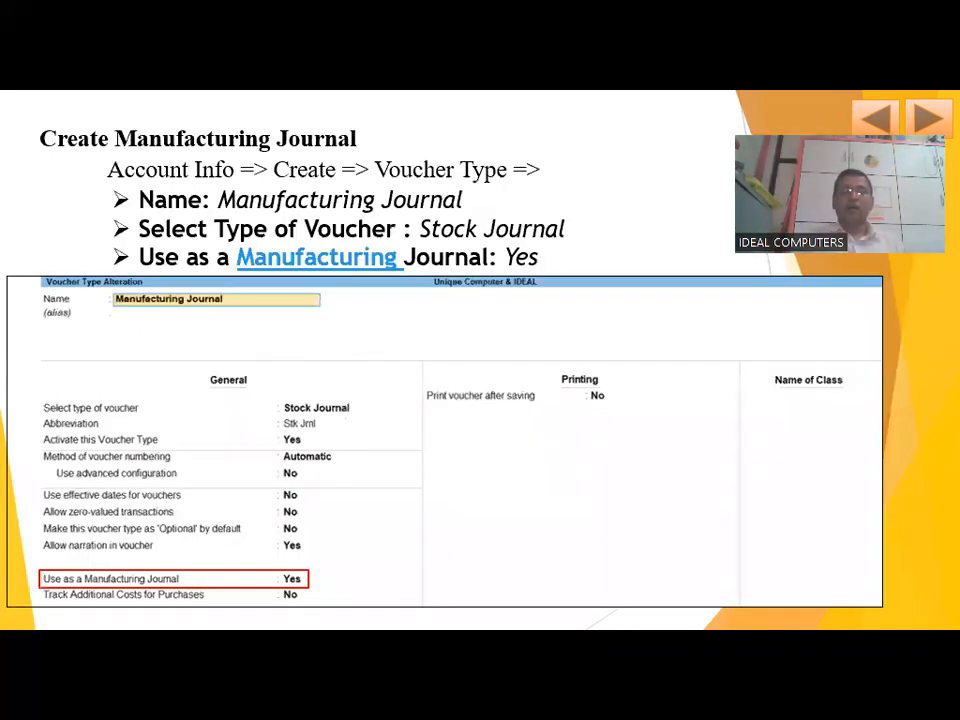
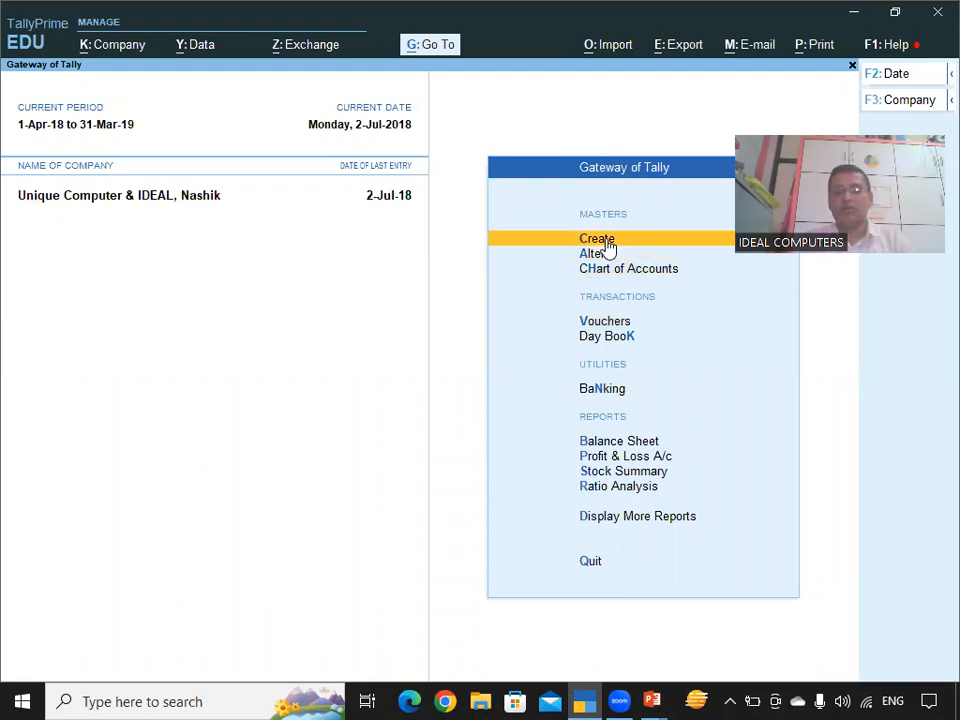
# Step: Start a new voucher type in TallyPrime named Manufacturing Journal, leaving its alias empty
pyautogui.click(605, 240)
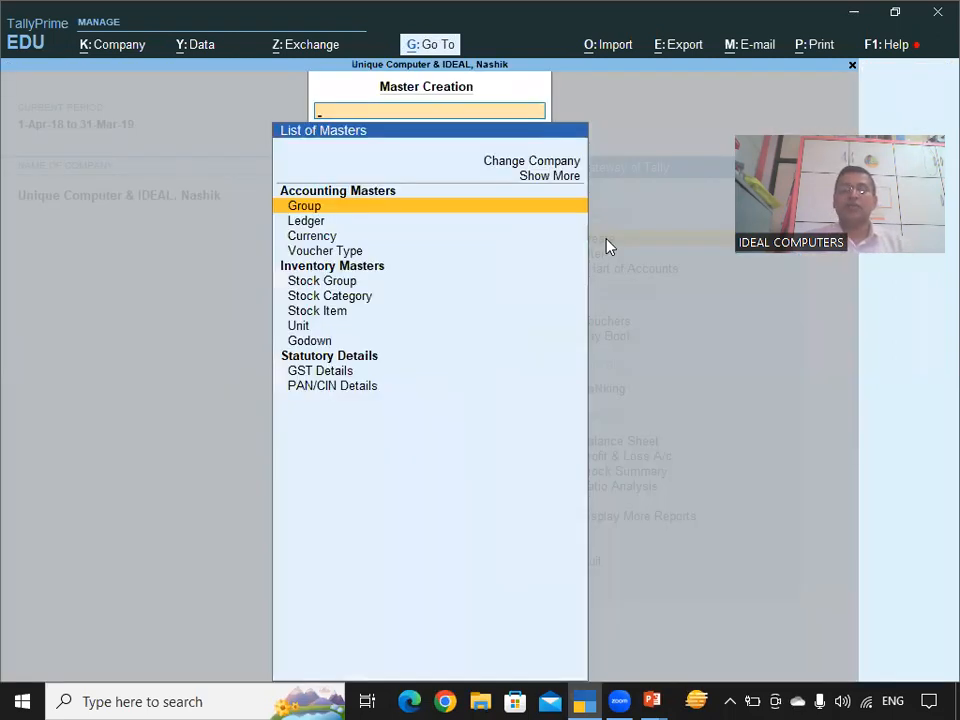
pyautogui.click(325, 257)
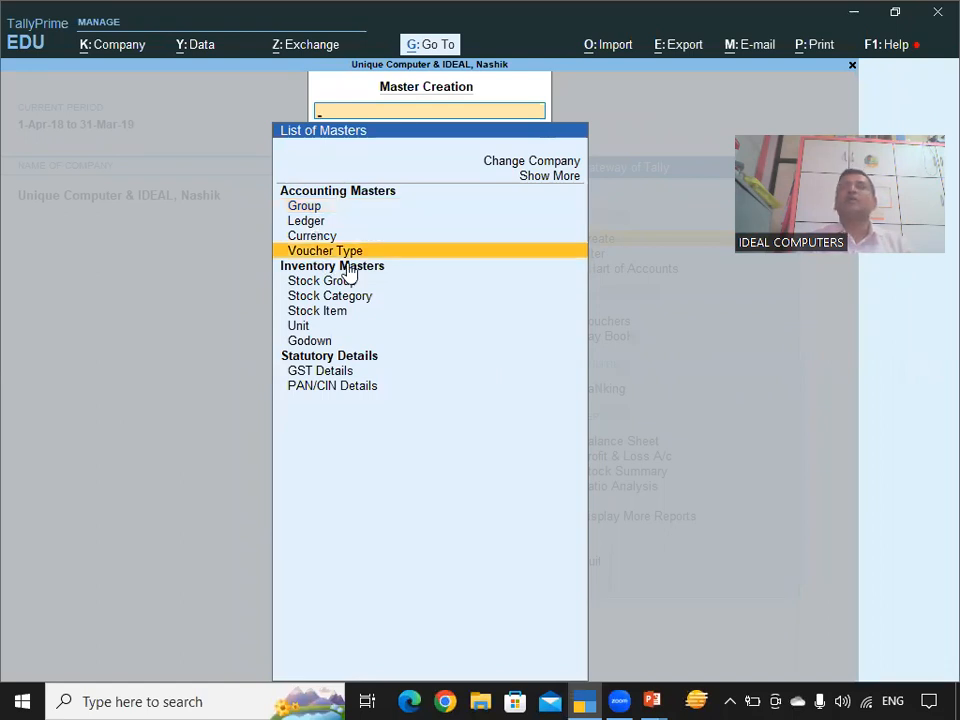
pyautogui.press('Return')
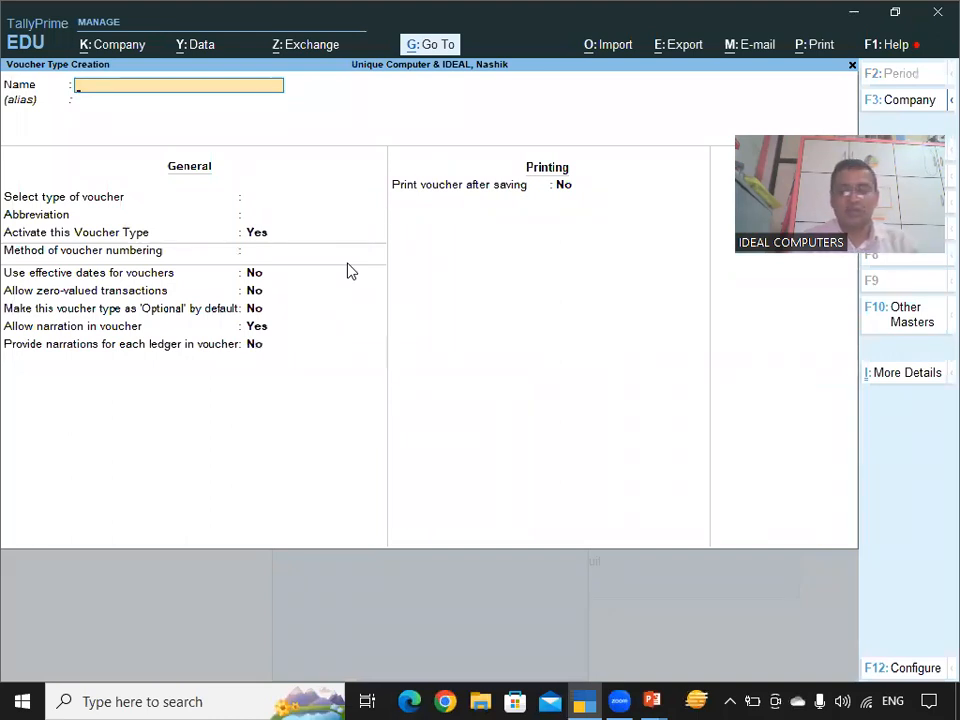
pyautogui.write('Manu')
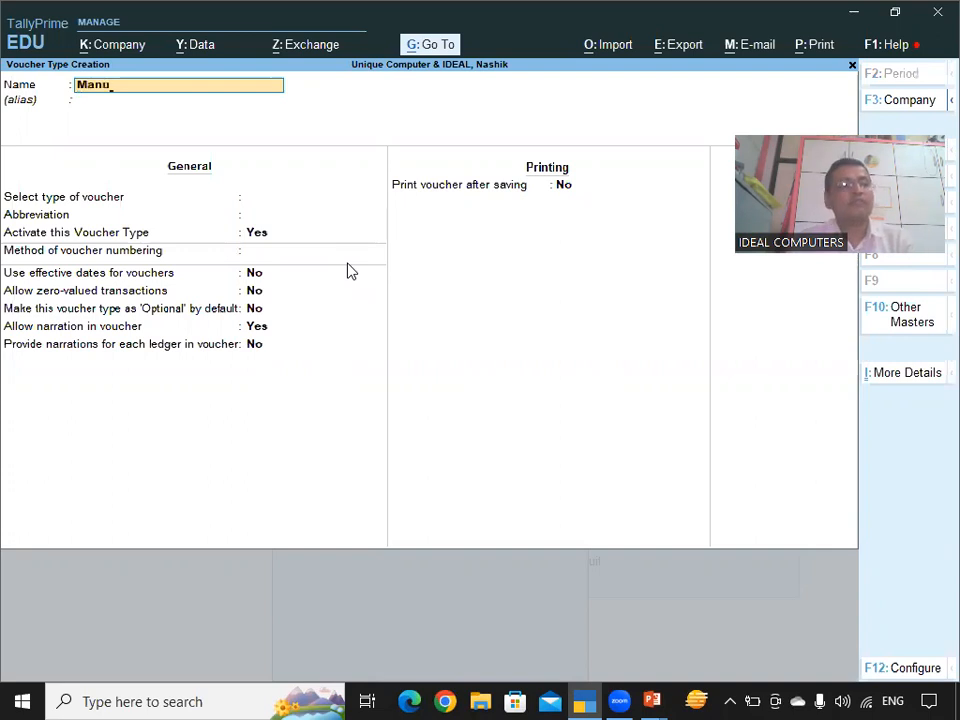
pyautogui.write('facturi')
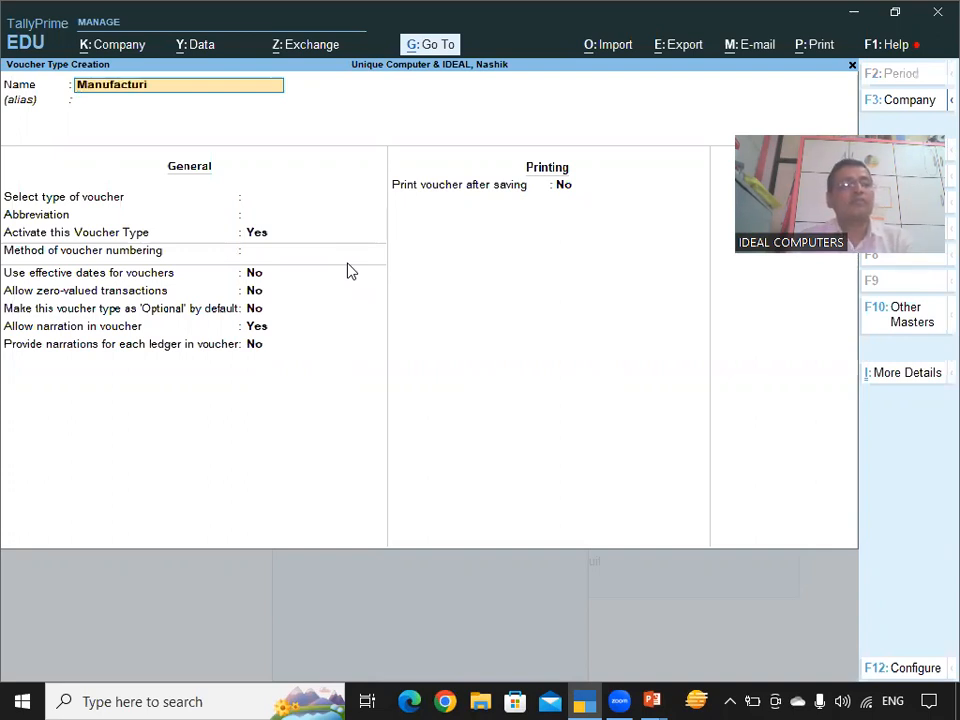
pyautogui.write('ng Journal')
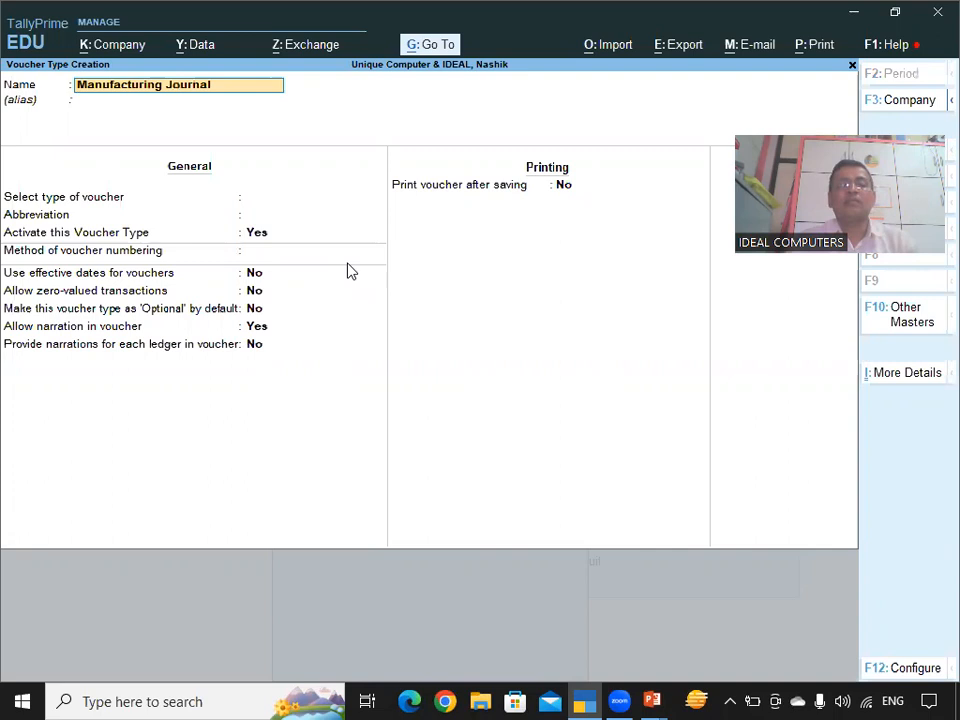
pyautogui.press('Return')
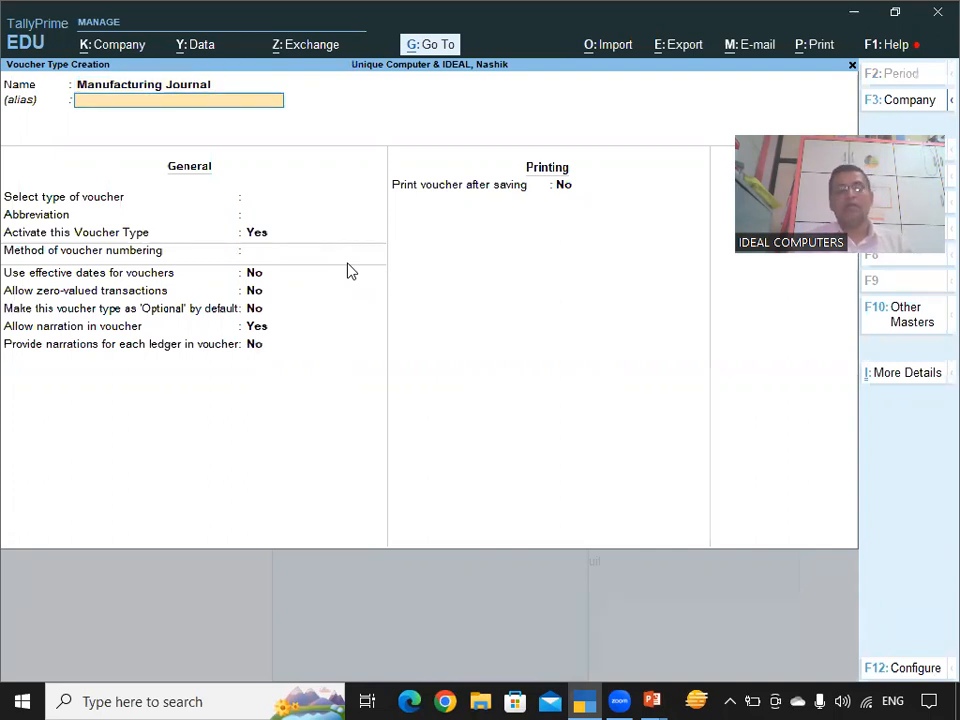
pyautogui.press('Return')
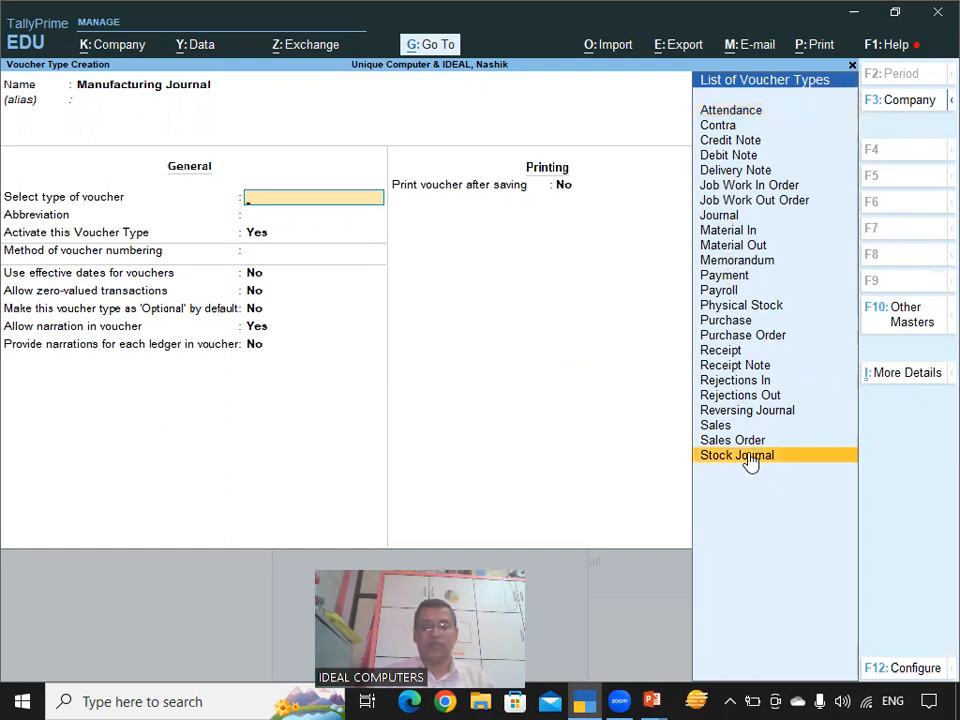
# Step: Base the Manufacturing Journal voucher type on Stock Journal, keeping the Stk Jrnl abbreviation and Automatic voucher numbering
pyautogui.click(750, 458)
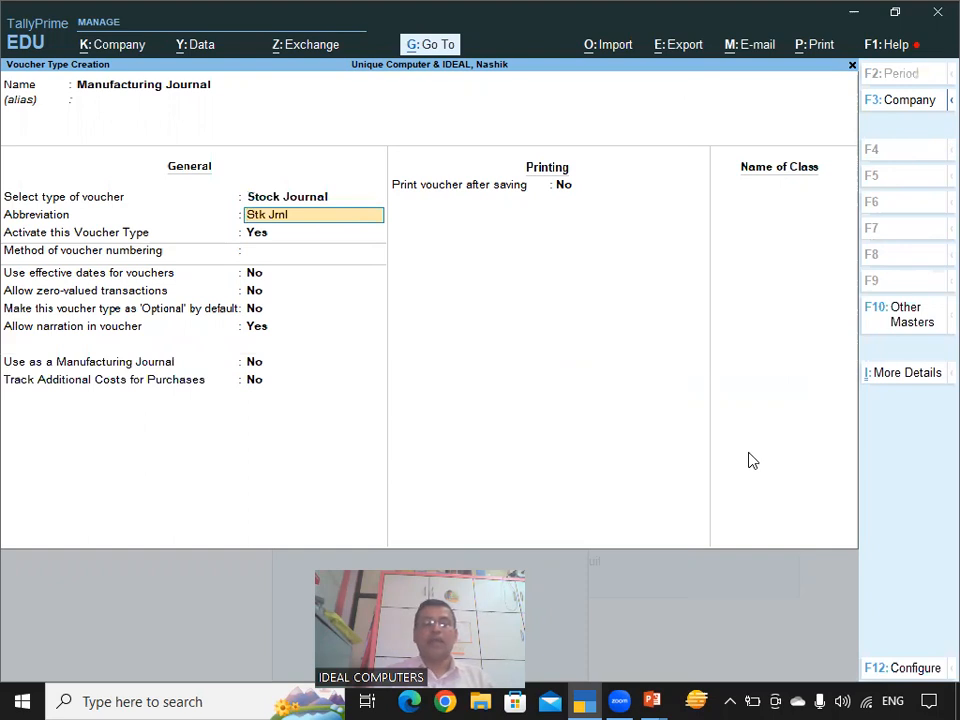
pyautogui.press('Return')
pyautogui.press('Return')
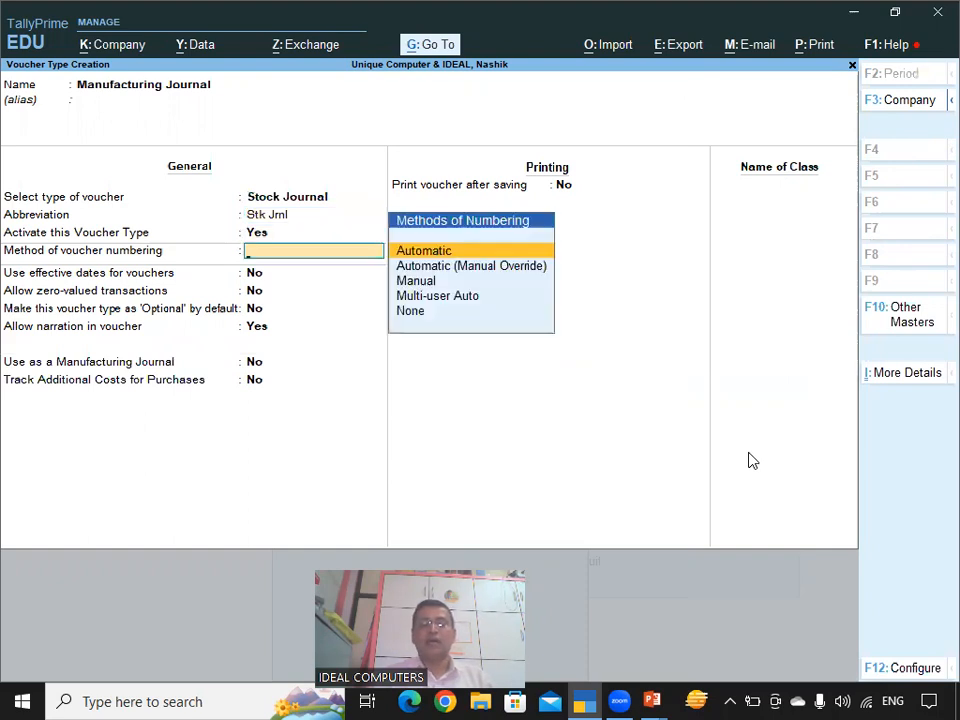
pyautogui.press('Return')
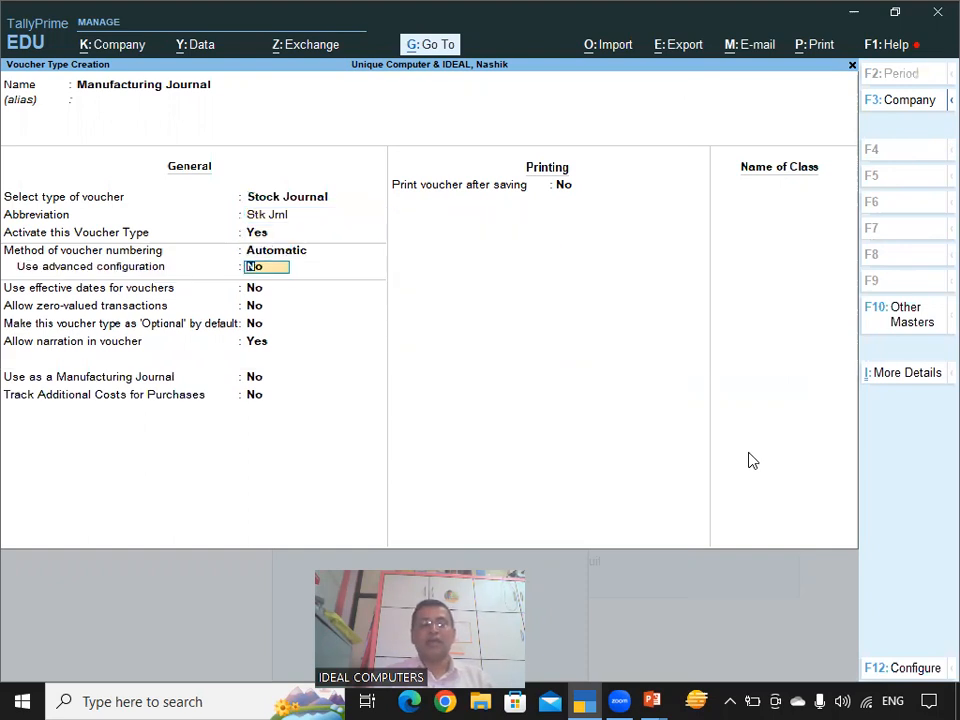
# Step: Enable Use as a Manufacturing Journal for the voucher type, keep the other defaults, and save it
pyautogui.press('Return')
pyautogui.press('Return')
pyautogui.press('Return')
pyautogui.press('Return')
pyautogui.press('Return')
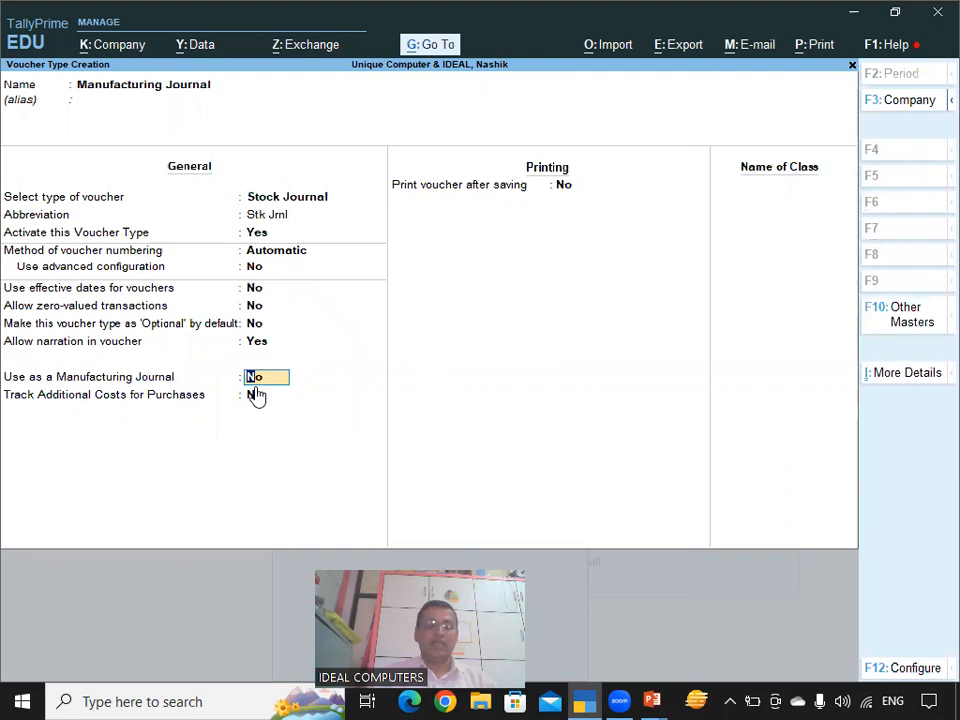
pyautogui.write('Y')
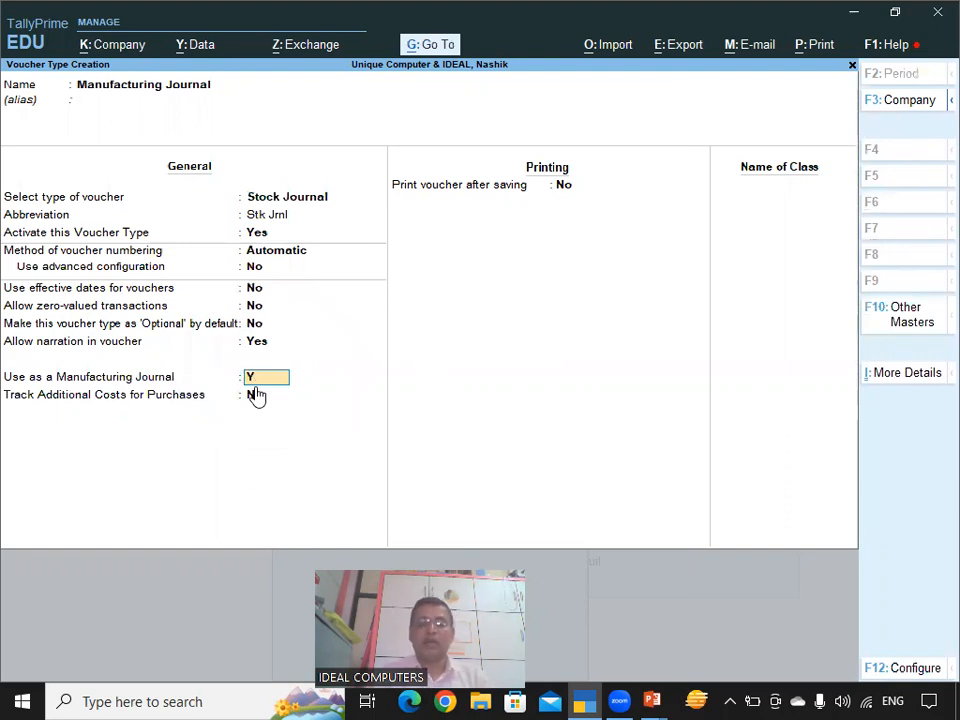
pyautogui.press('ctrl')
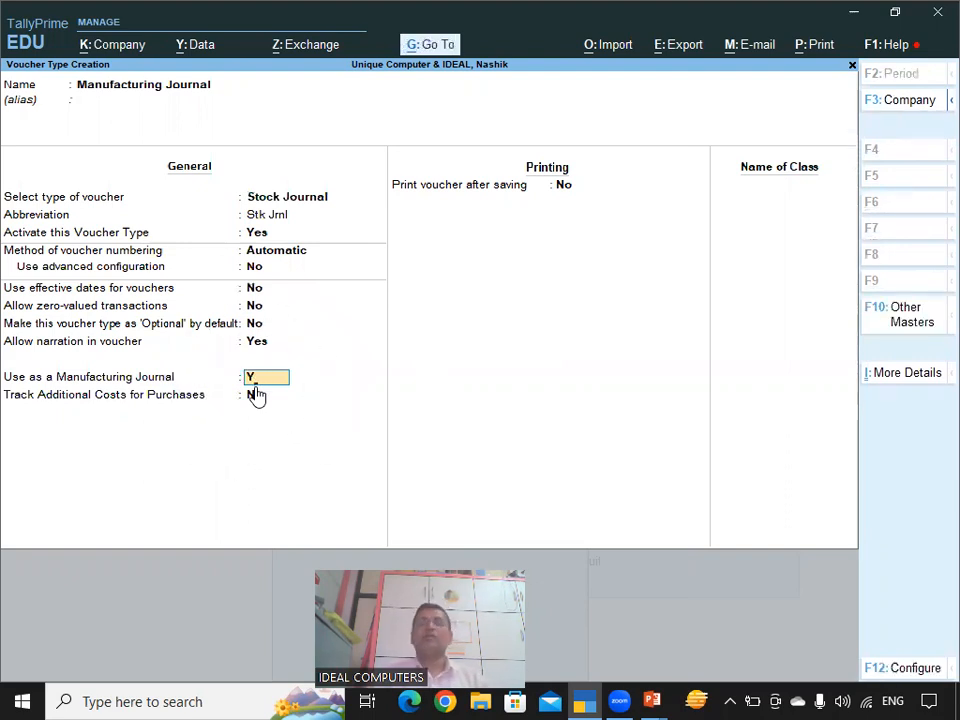
pyautogui.press('Return')
pyautogui.press('Return')
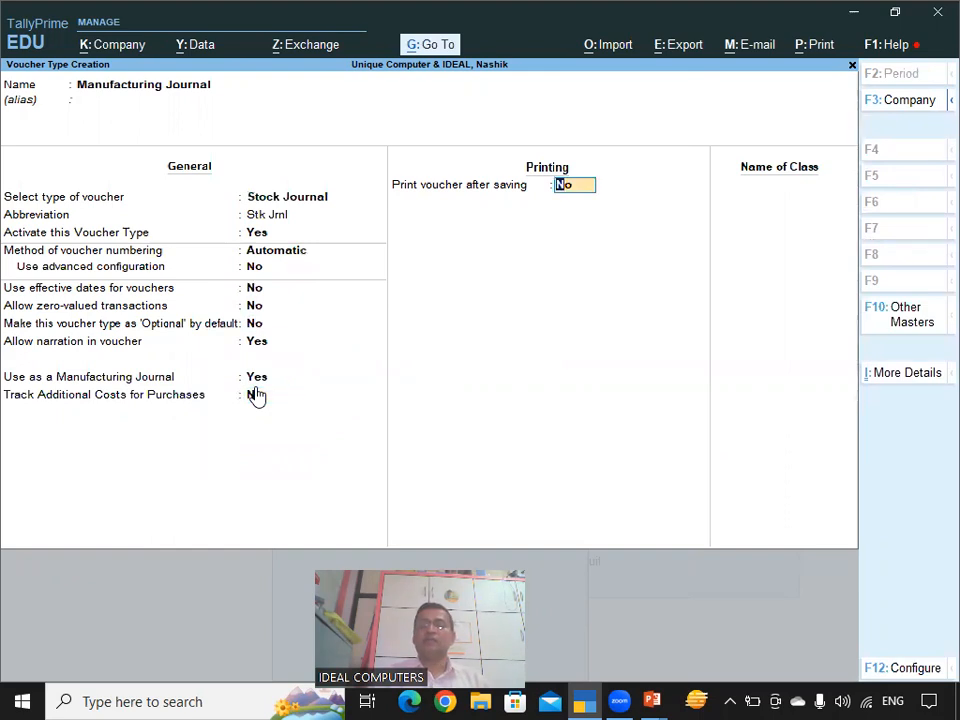
pyautogui.press('Return')
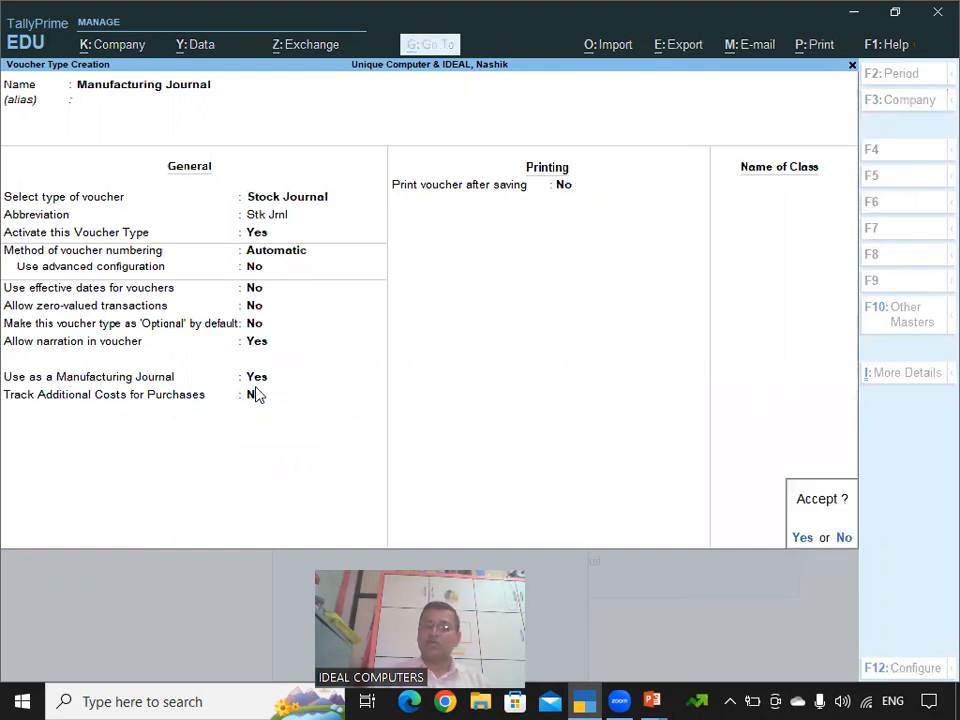
pyautogui.click(801, 540)
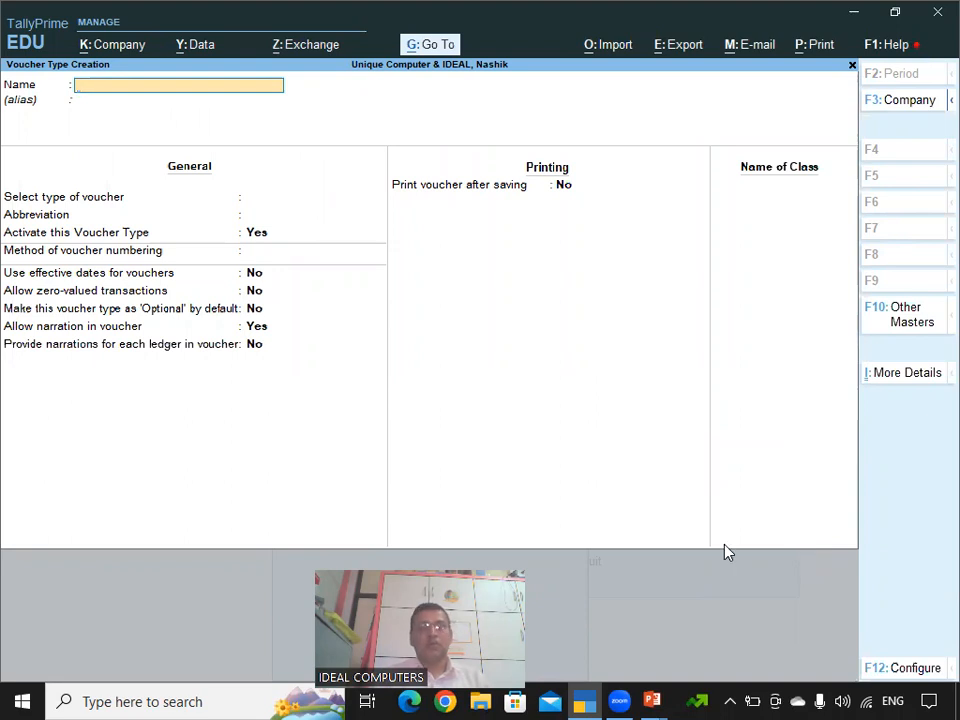
# Step: Switch to the PowerPoint slides to review the bill of material instructions and component quantities, and return to TallyPrime
pyautogui.hotkey('alt', 'Tab')
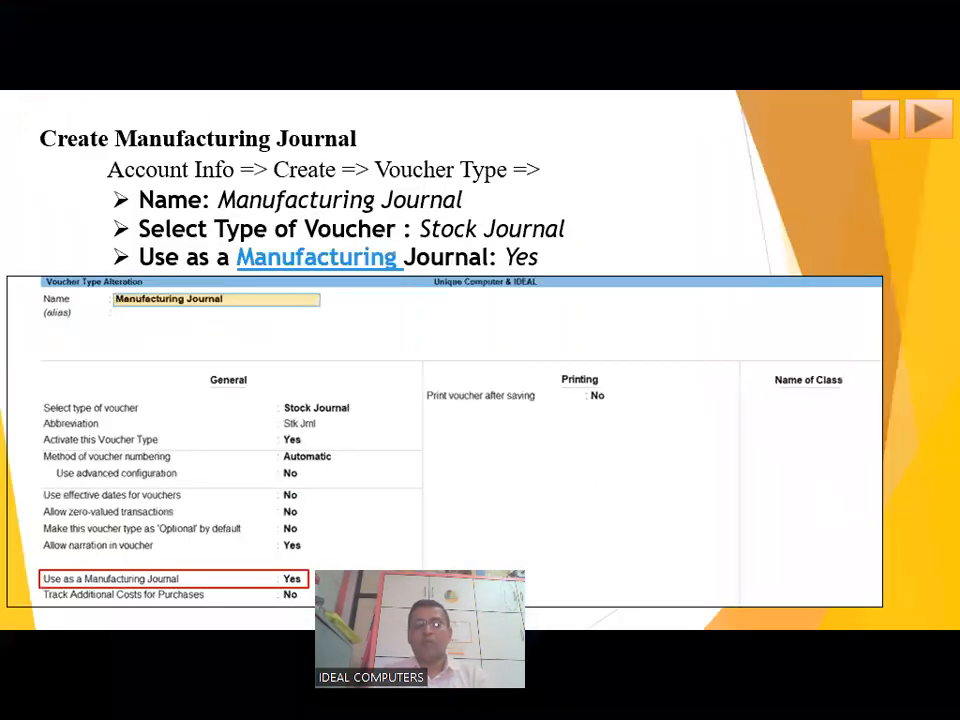
pyautogui.press('Right')
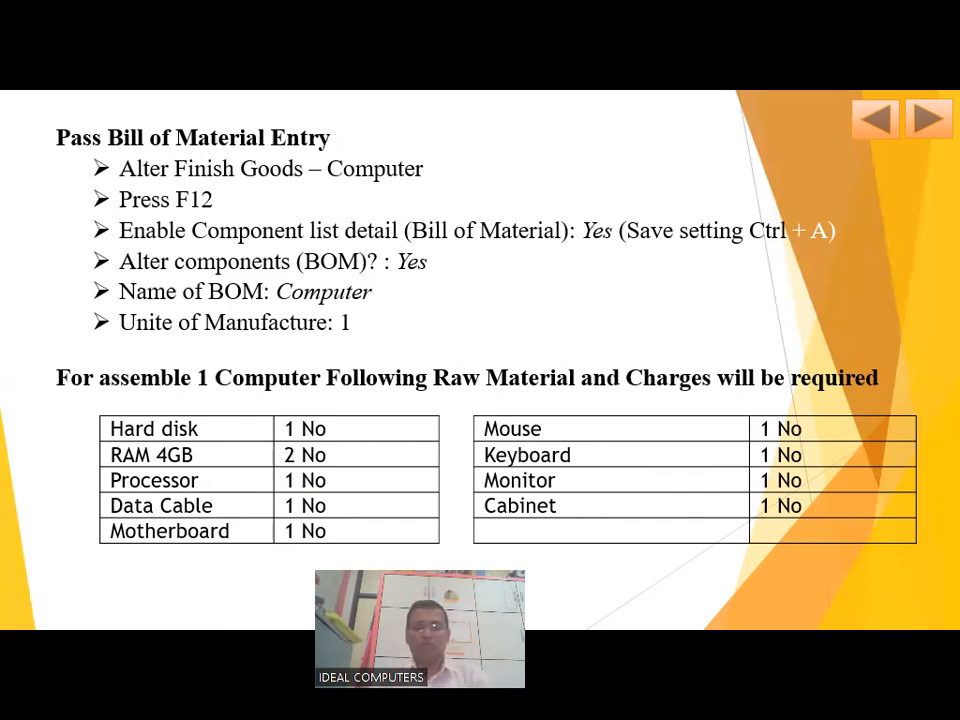
pyautogui.hotkey('alt', 'Tab')
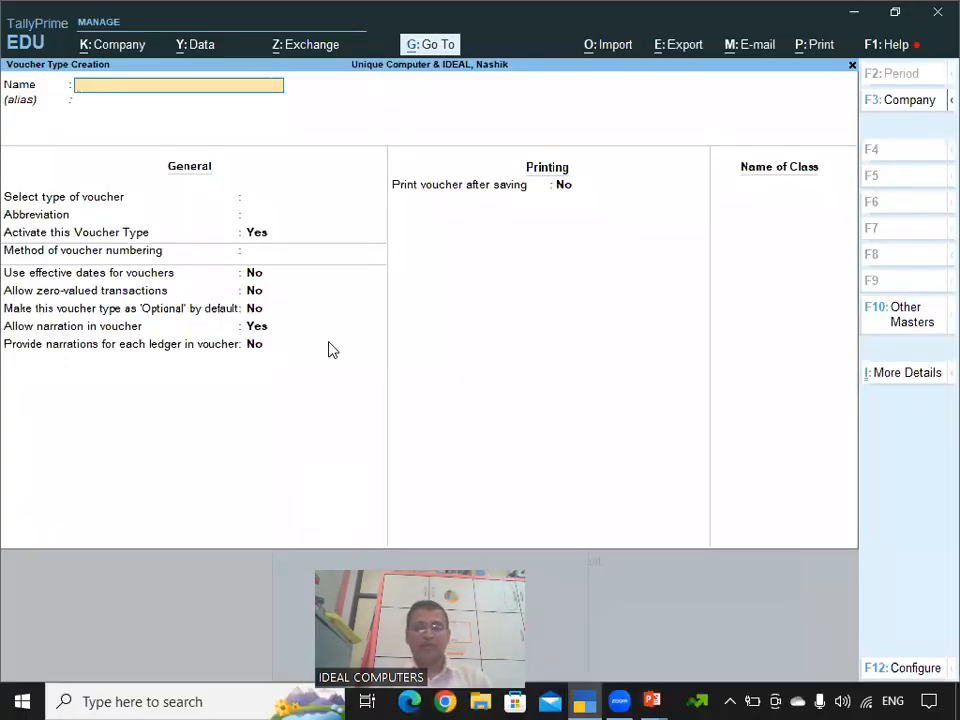
# Step: Quit voucher type creation and open the list of masters for alteration
pyautogui.press('Escape')
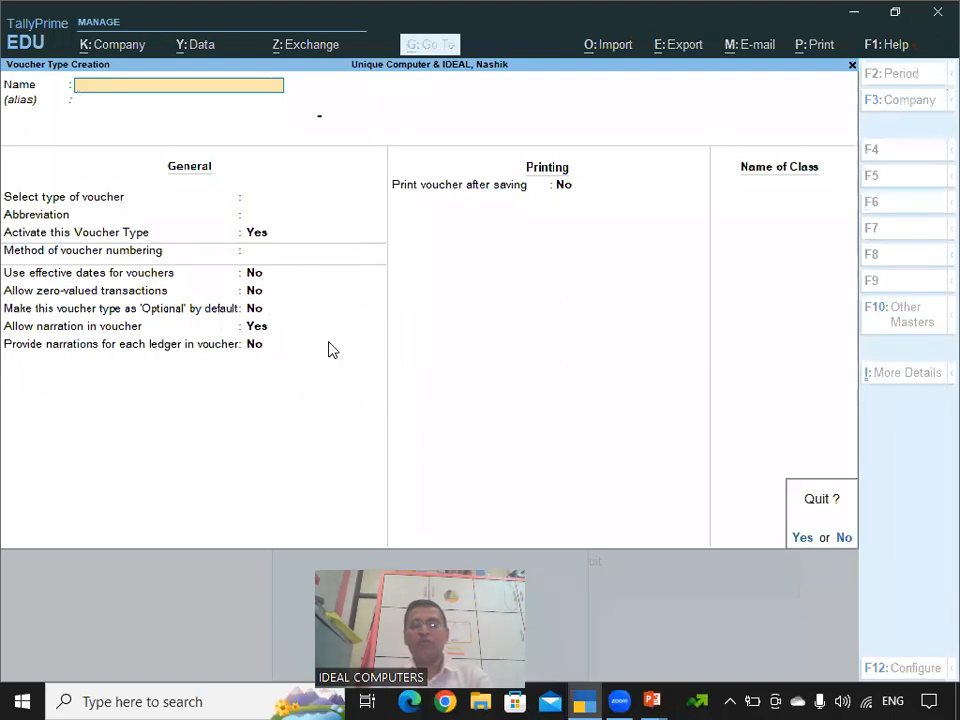
pyautogui.press('y')
pyautogui.press('Escape')
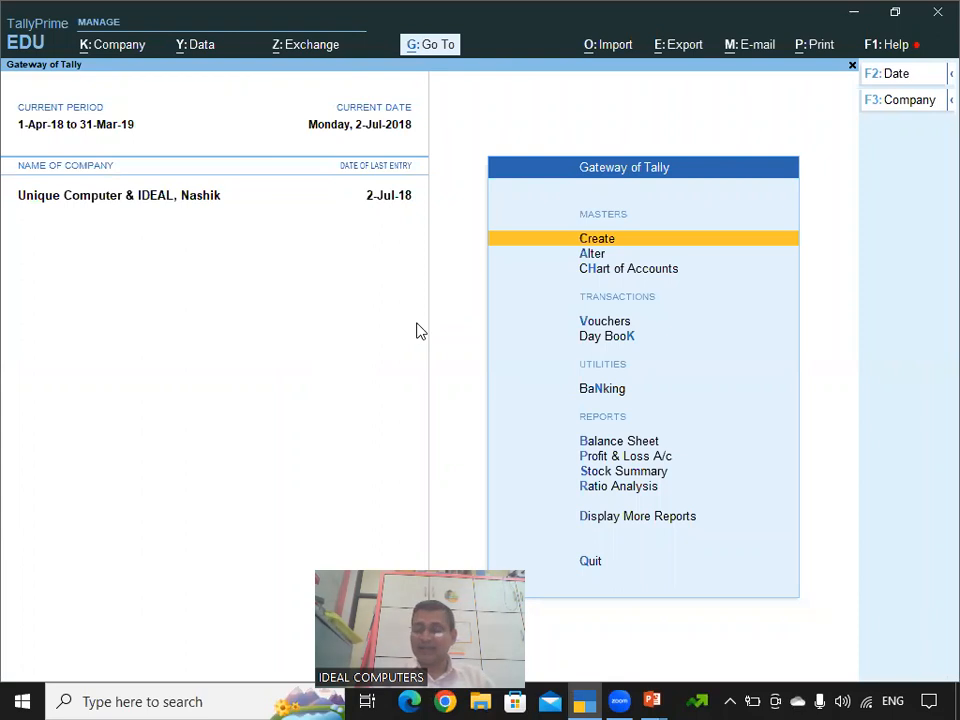
pyautogui.press('Down')
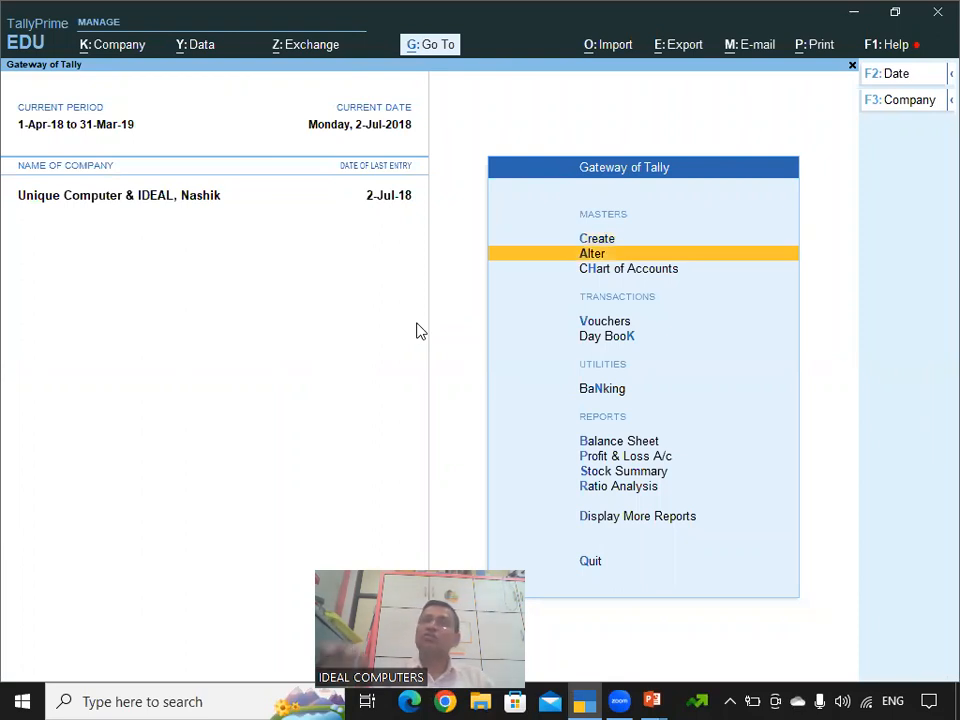
pyautogui.press('Return')
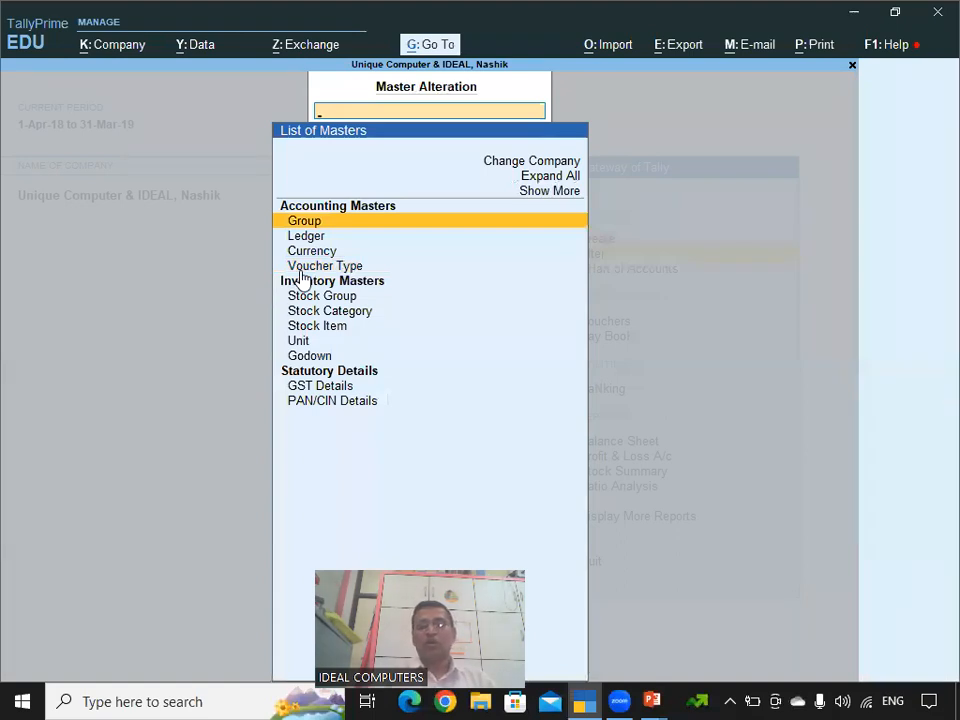
pyautogui.click(320, 302)
pyautogui.click(320, 302)
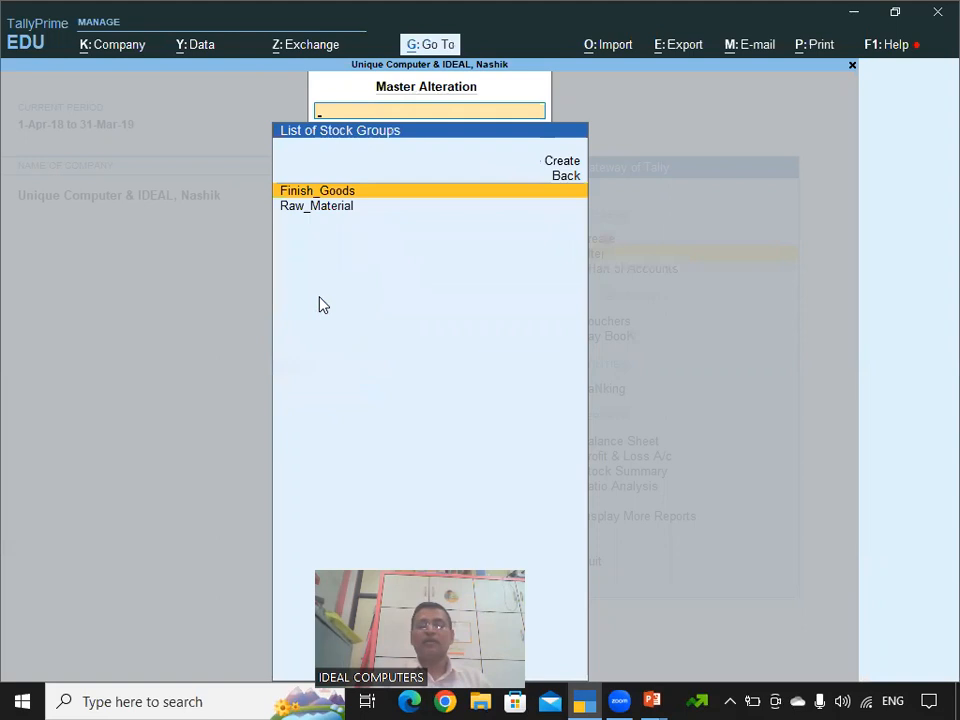
pyautogui.press('Escape')
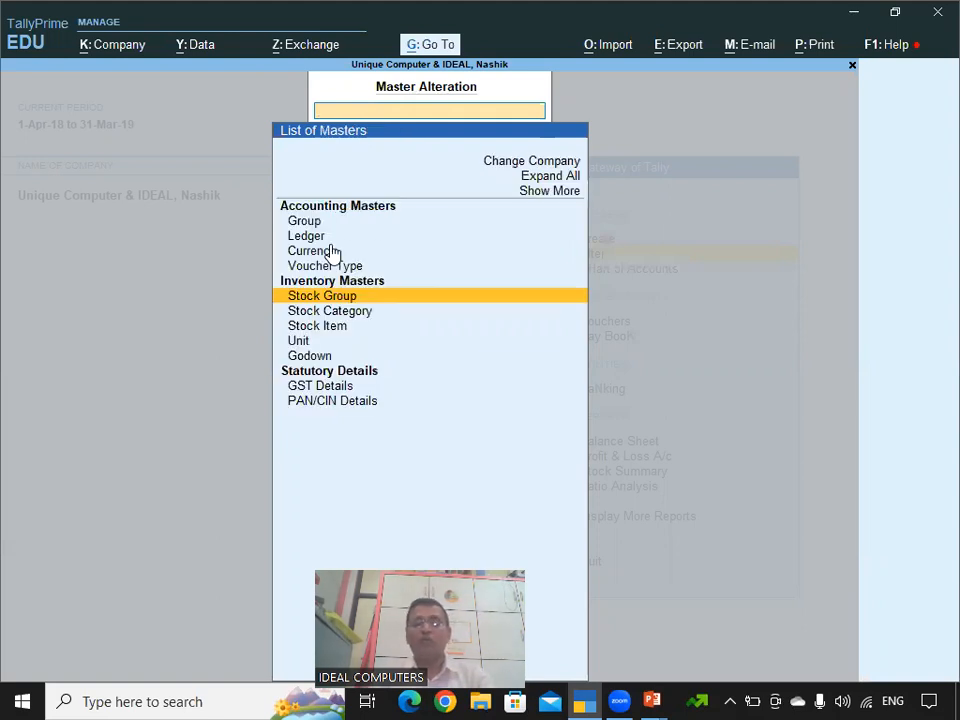
# Step: Open the Computer stock item for alteration
pyautogui.press('Down')
pyautogui.press('Down')
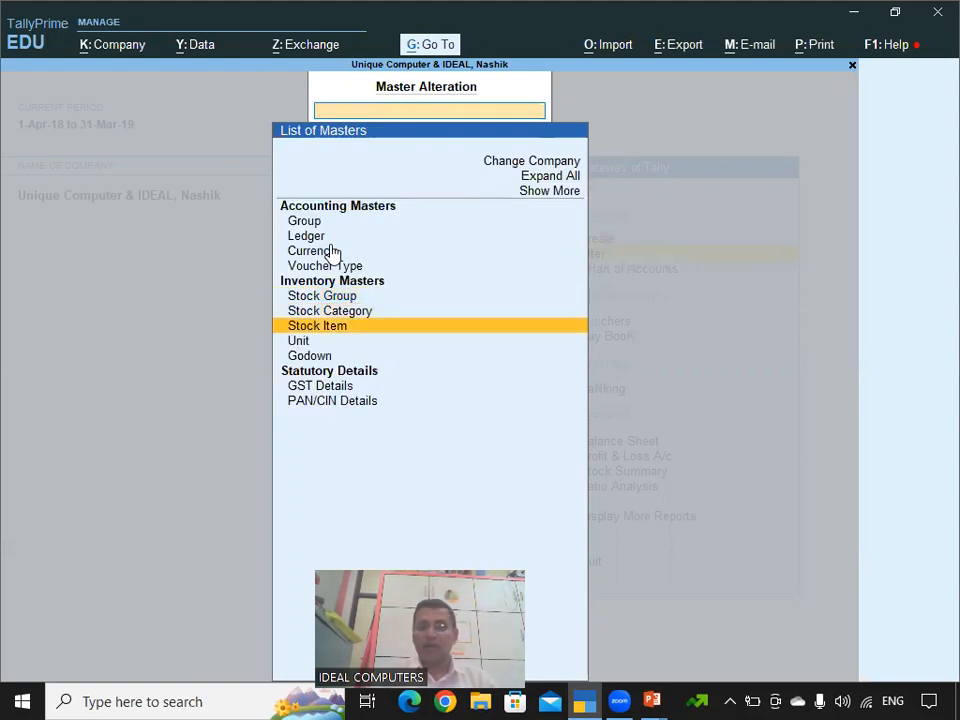
pyautogui.click(357, 336)
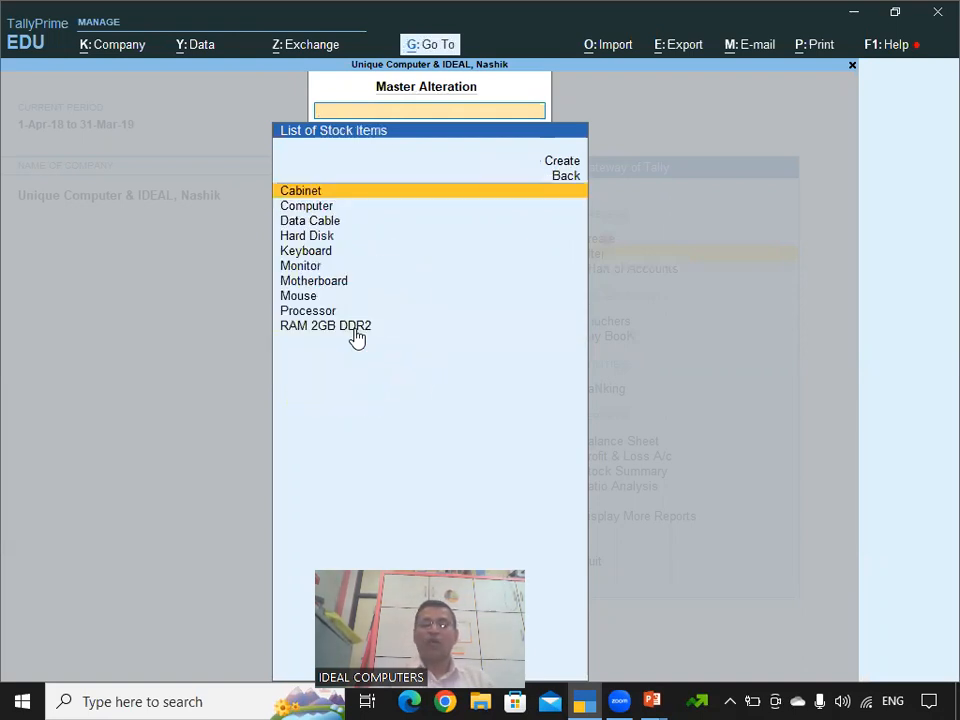
pyautogui.press('Down')
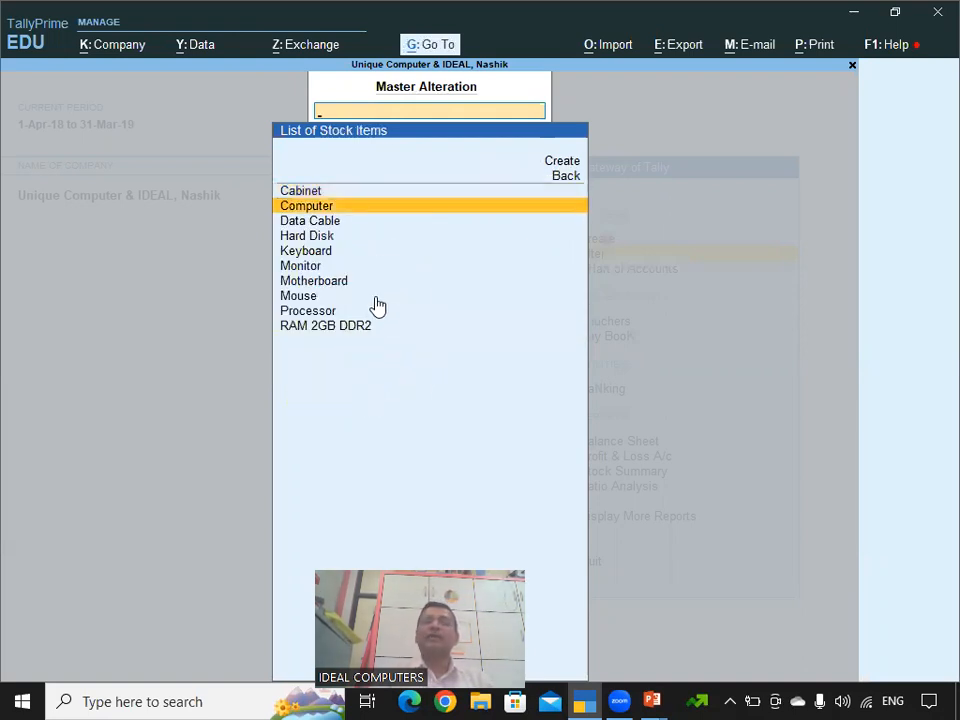
pyautogui.click(388, 218)
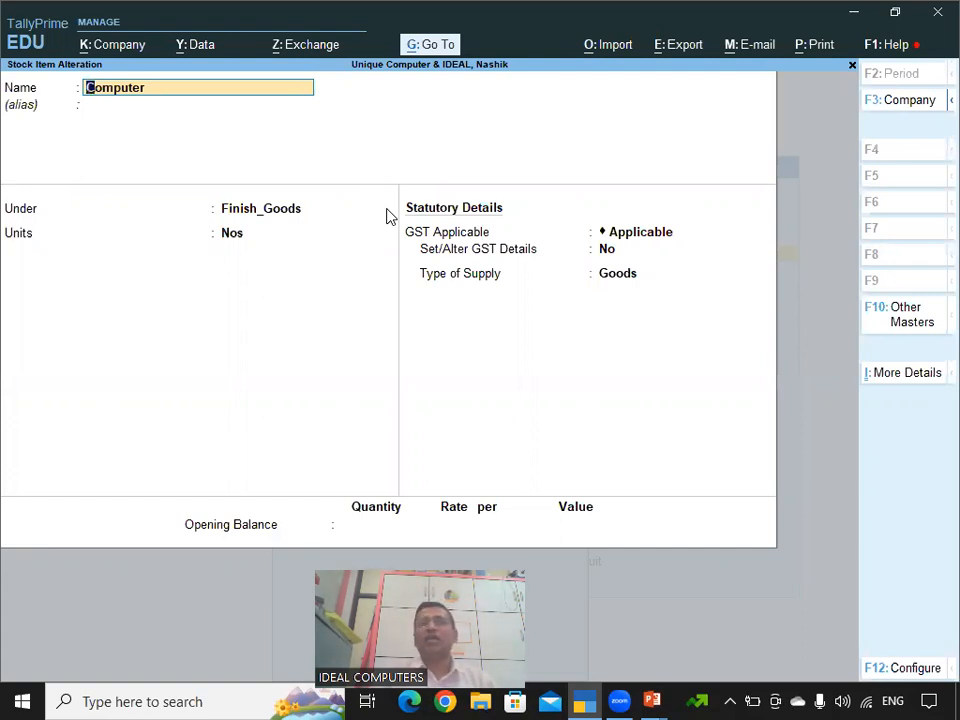
# Step: Enable Set Components List (Bill of Materials) in Stock Items in the stock item configuration and save the settings
pyautogui.press('F12')
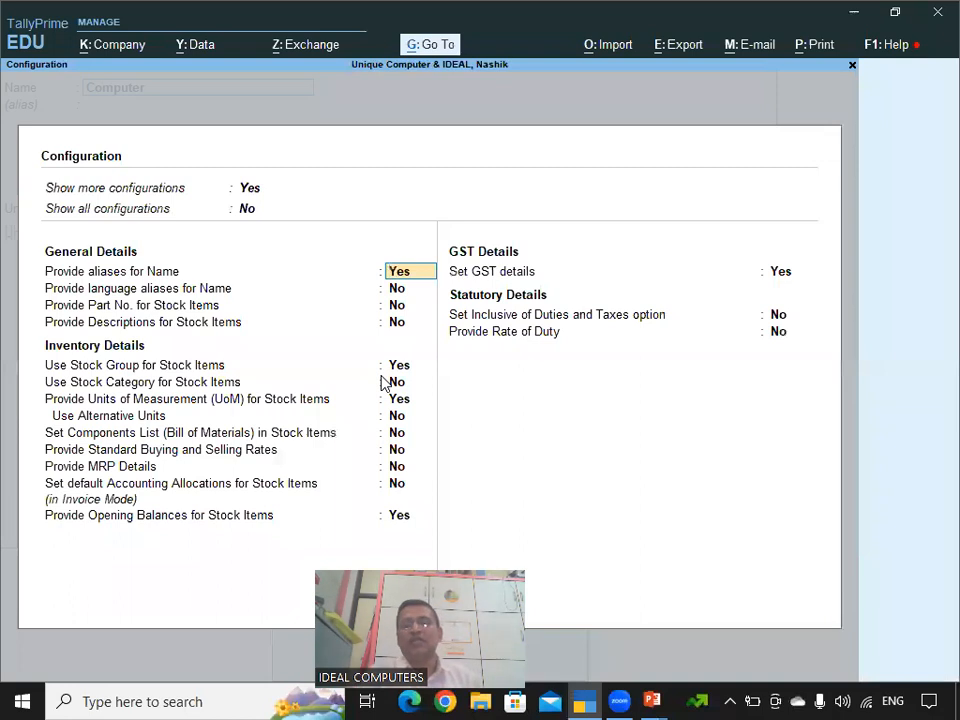
pyautogui.press('Return')
pyautogui.press('Return')
pyautogui.press('Return')
pyautogui.press('Return')
pyautogui.press('Return')
pyautogui.press('Return')
pyautogui.press('Return')
pyautogui.press('Return')
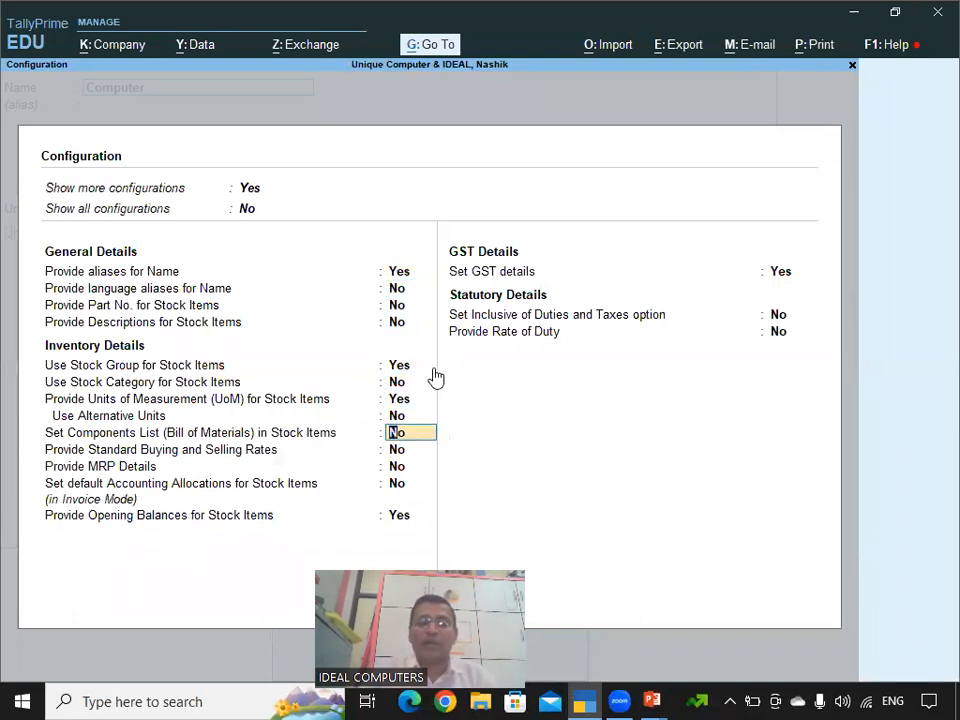
pyautogui.press('ctrl')
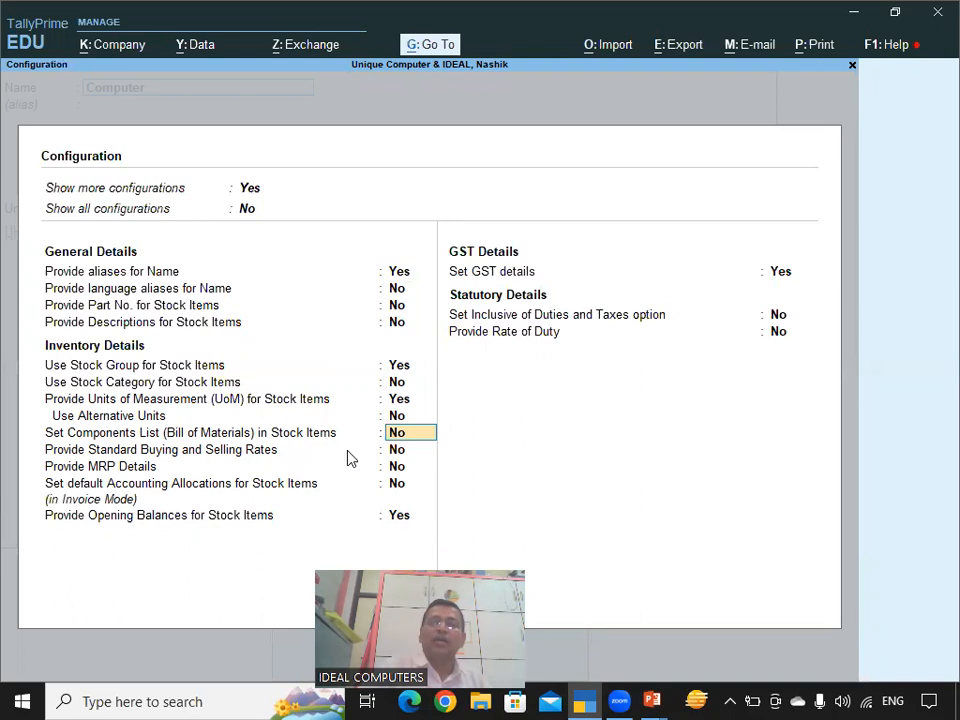
pyautogui.write('Y')
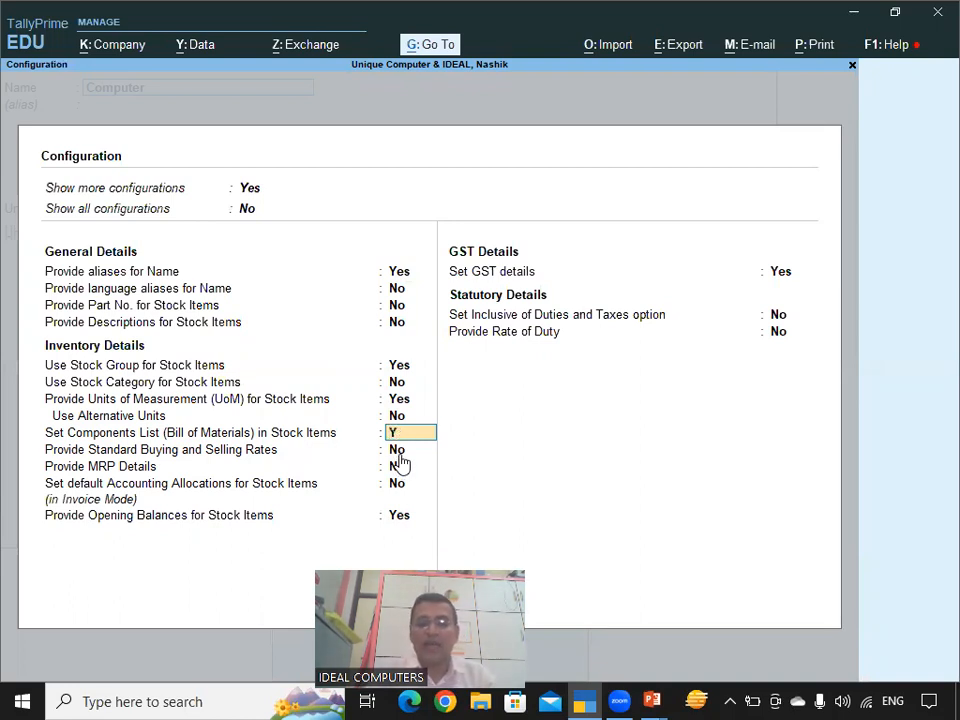
pyautogui.click(420, 441)
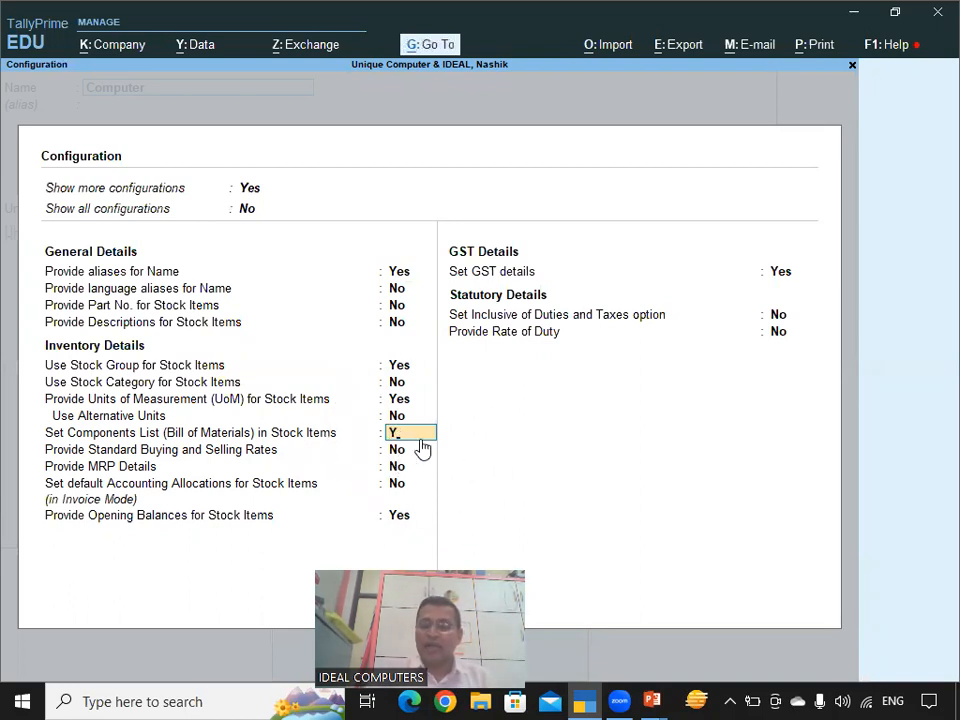
pyautogui.press('Return')
pyautogui.press('Return')
pyautogui.press('Return')
pyautogui.press('Return')
pyautogui.press('Return')
pyautogui.press('Return')
pyautogui.press('Return')
pyautogui.press('Return')
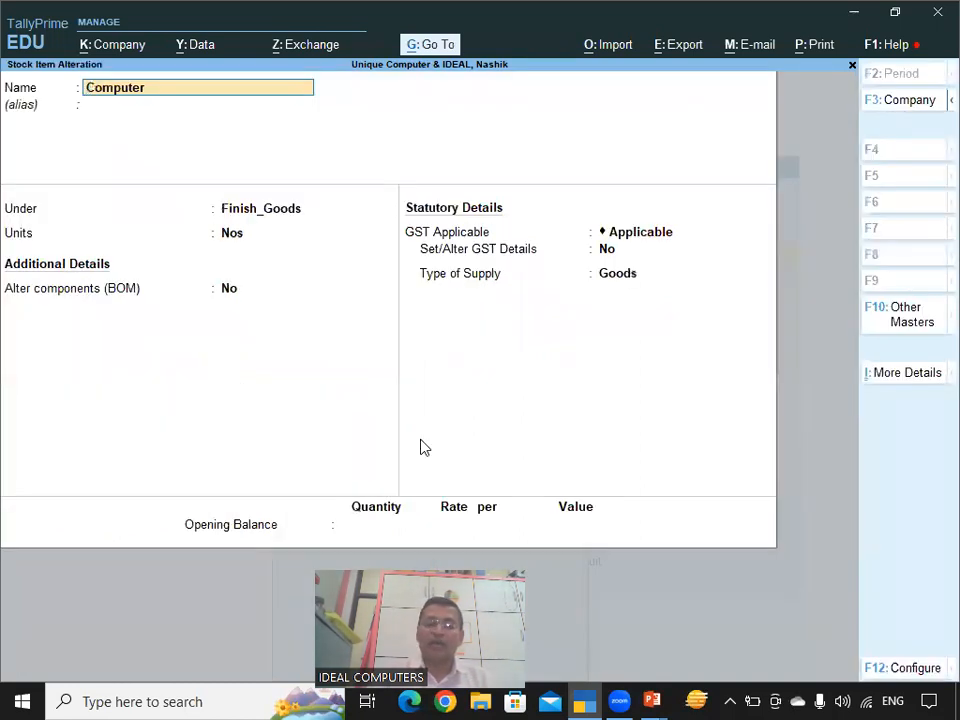
# Step: Set Alter components (BOM) to Yes for the Computer item, keeping its Finish_Goods group, Nos units and applicable GST
pyautogui.press('Return')
pyautogui.press('Return')
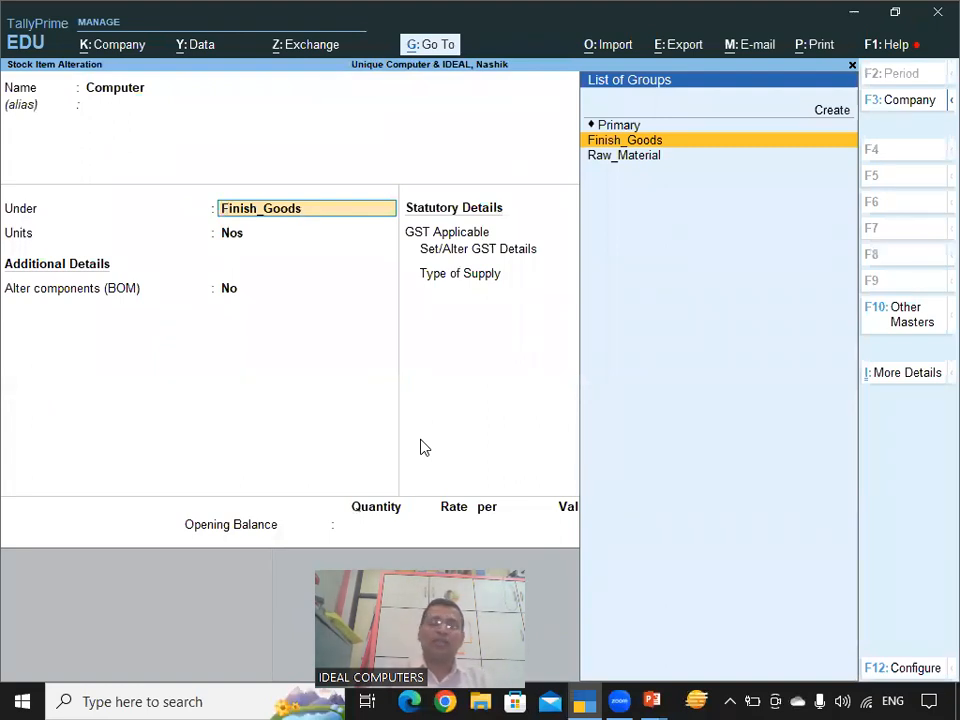
pyautogui.press('Return')
pyautogui.press('Return')
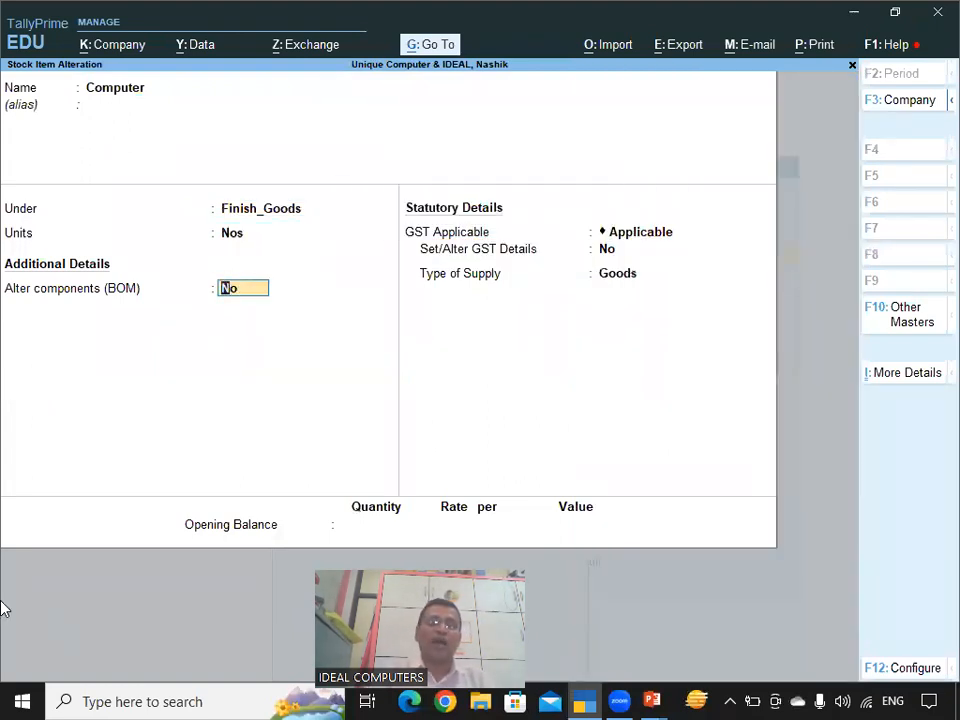
pyautogui.press('ctrl')
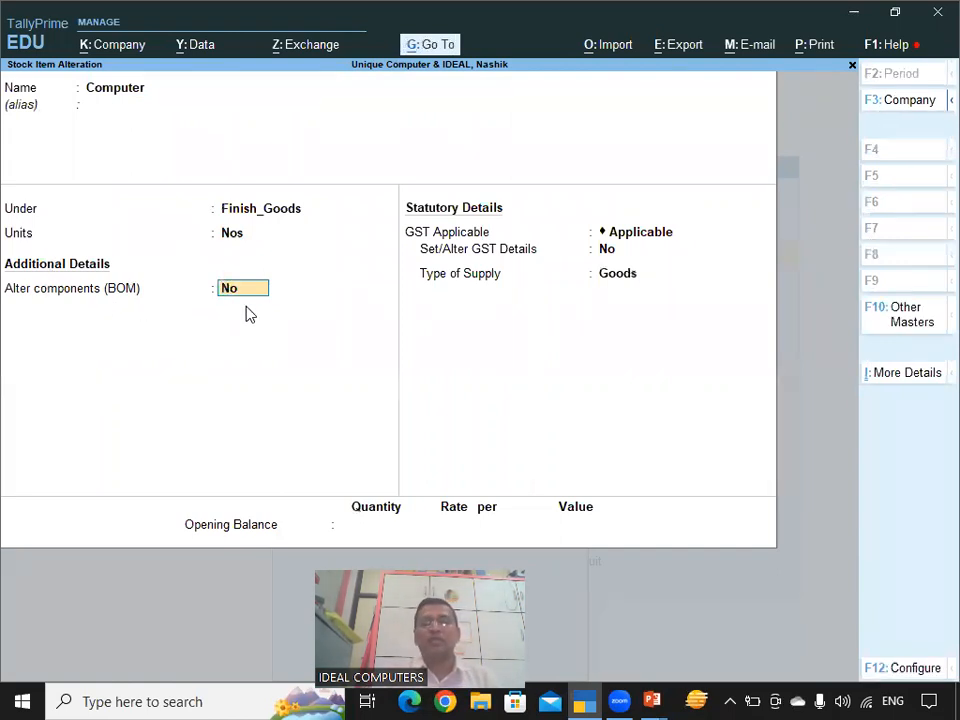
pyautogui.press('ctrl')
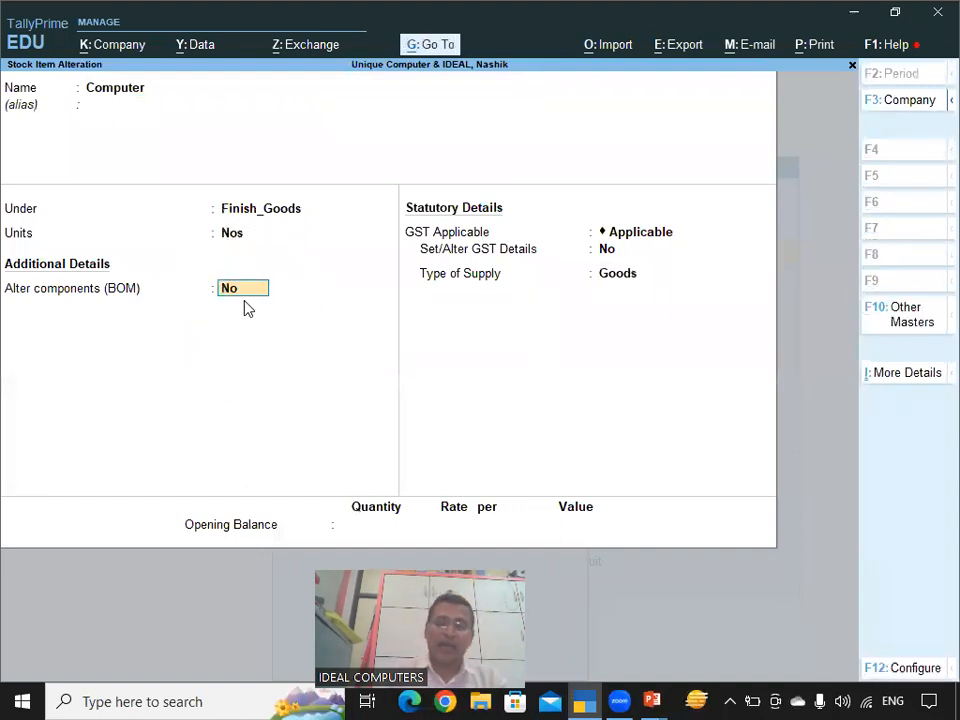
pyautogui.press('ctrl')
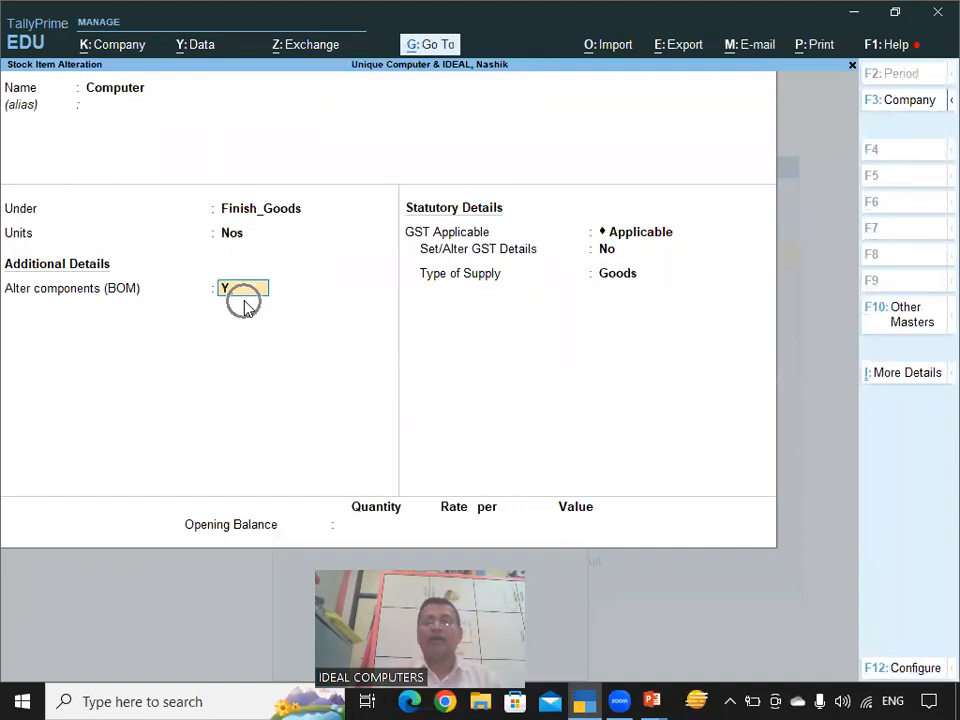
pyautogui.press('Return')
pyautogui.press('Return')
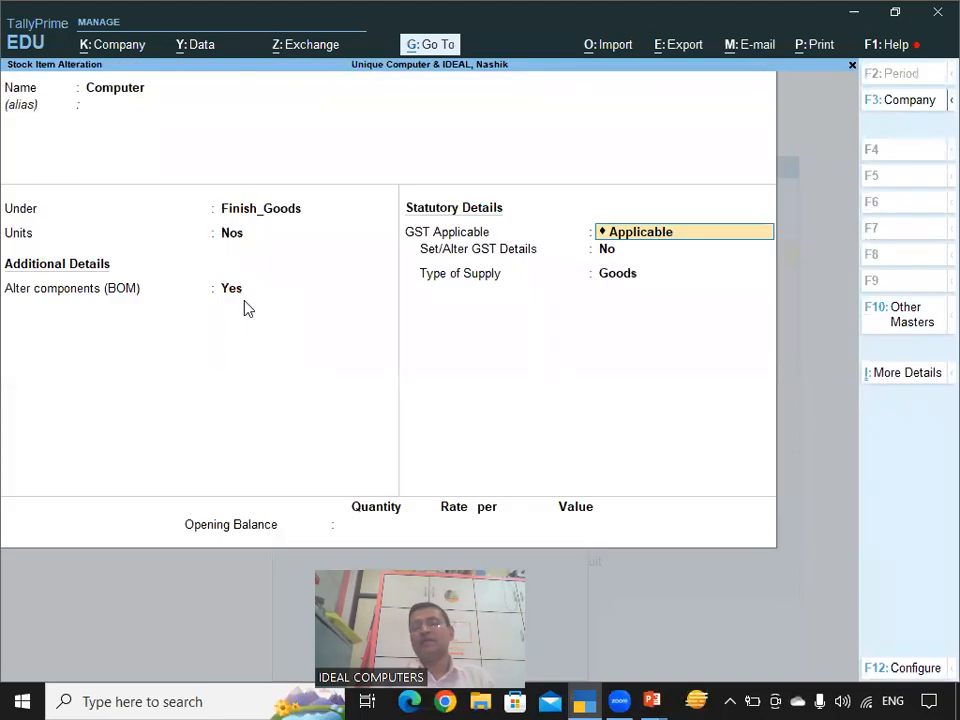
pyautogui.press('Return')
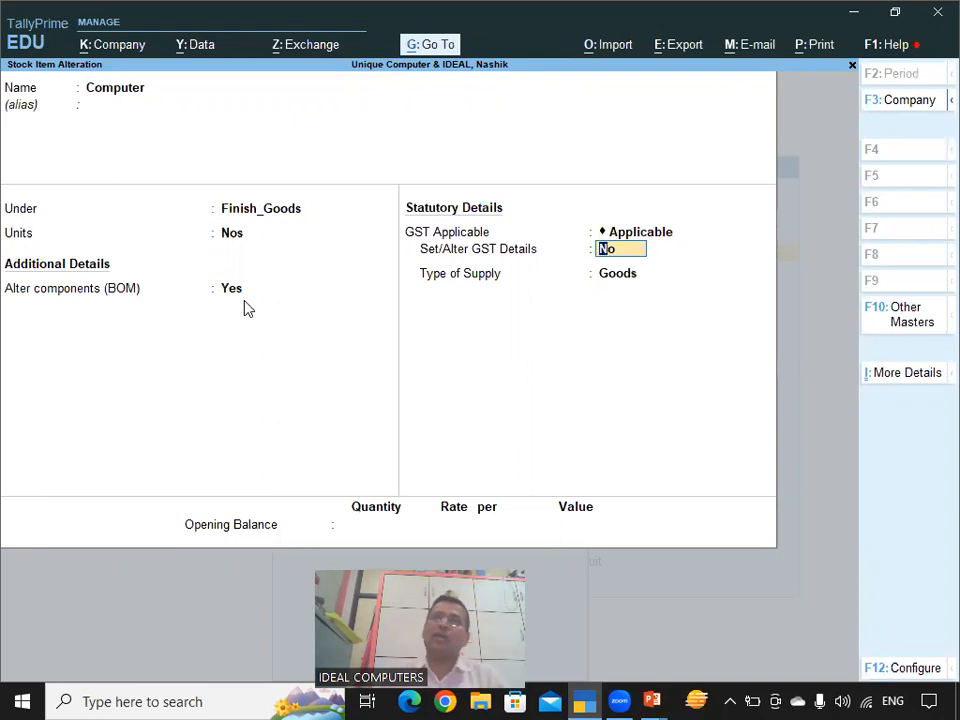
# Step: Set the Computer item's GST details to On Value calculation, Taxable, with 18% integrated tax
pyautogui.write('y')
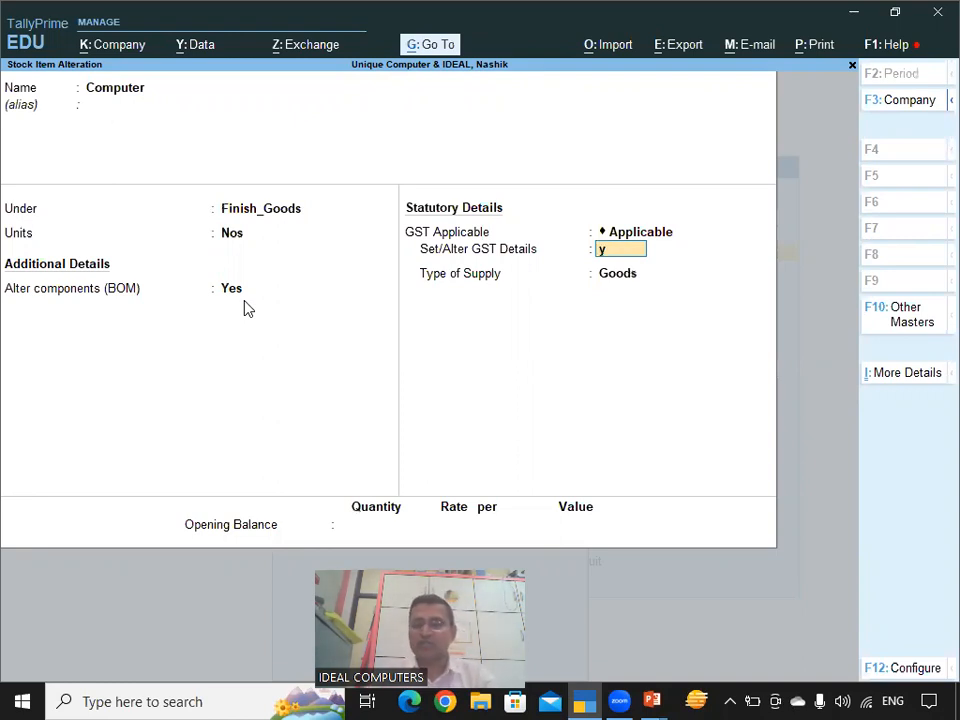
pyautogui.press('Return')
pyautogui.press('Return')
pyautogui.press('Return')
pyautogui.press('Return')
pyautogui.press('Return')
pyautogui.press('Return')
pyautogui.press('Return')
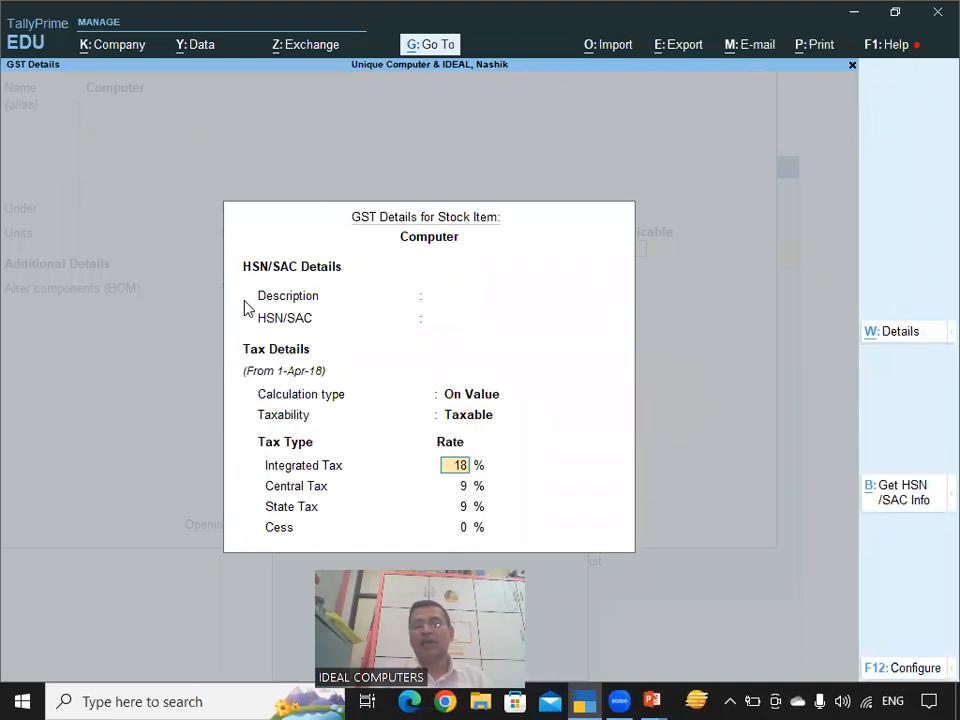
pyautogui.press('Return')
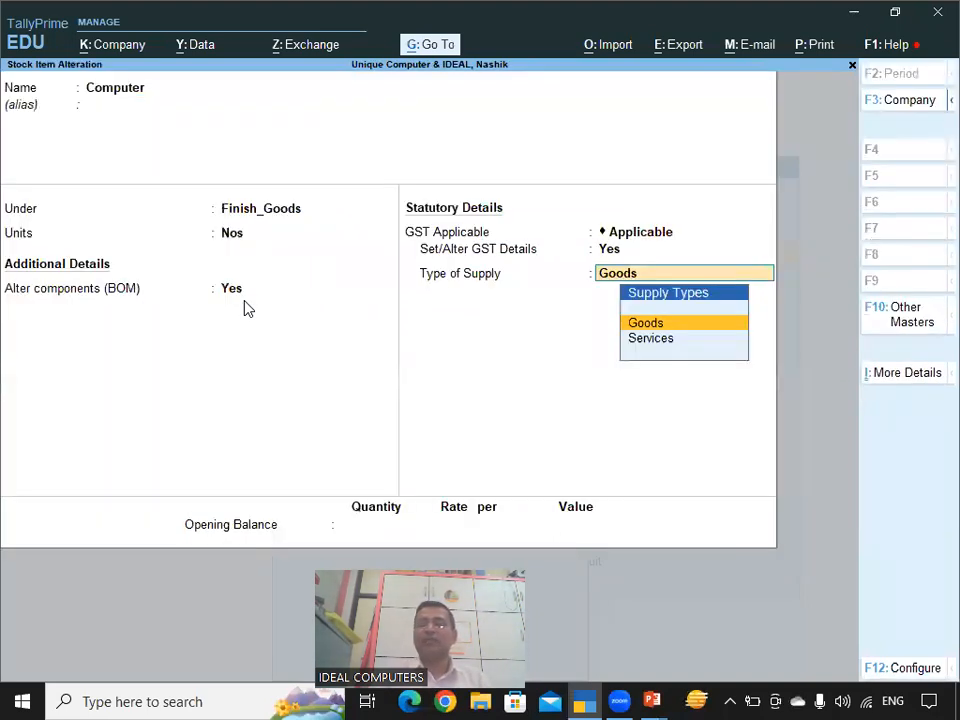
# Step: Keep Goods as the type of supply and save the Computer stock item
pyautogui.press('Return')
pyautogui.press('Return')
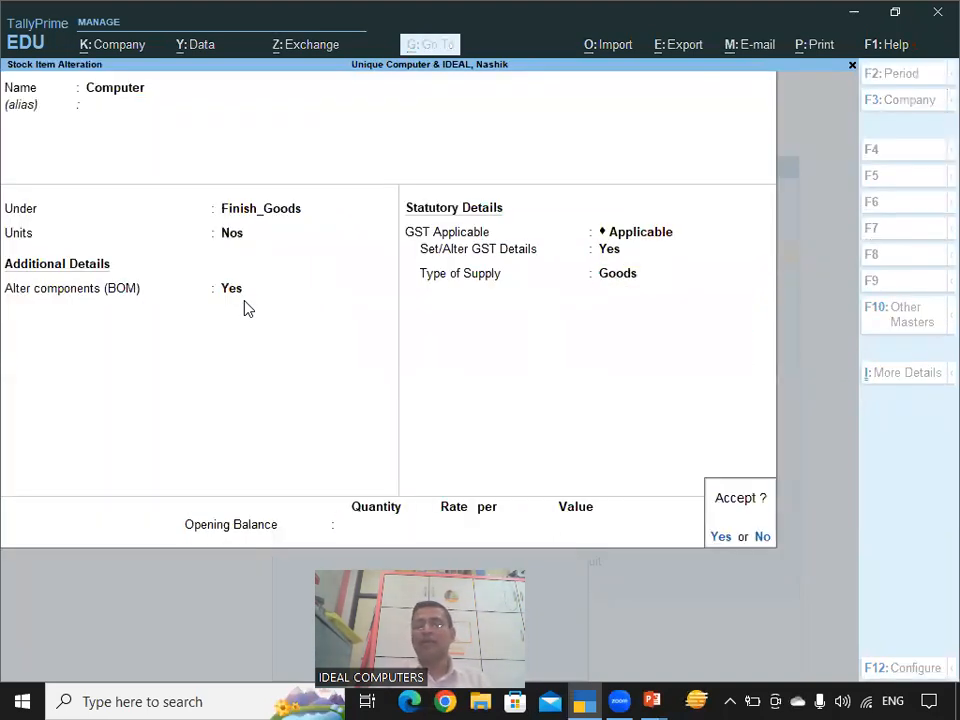
pyautogui.click(720, 538)
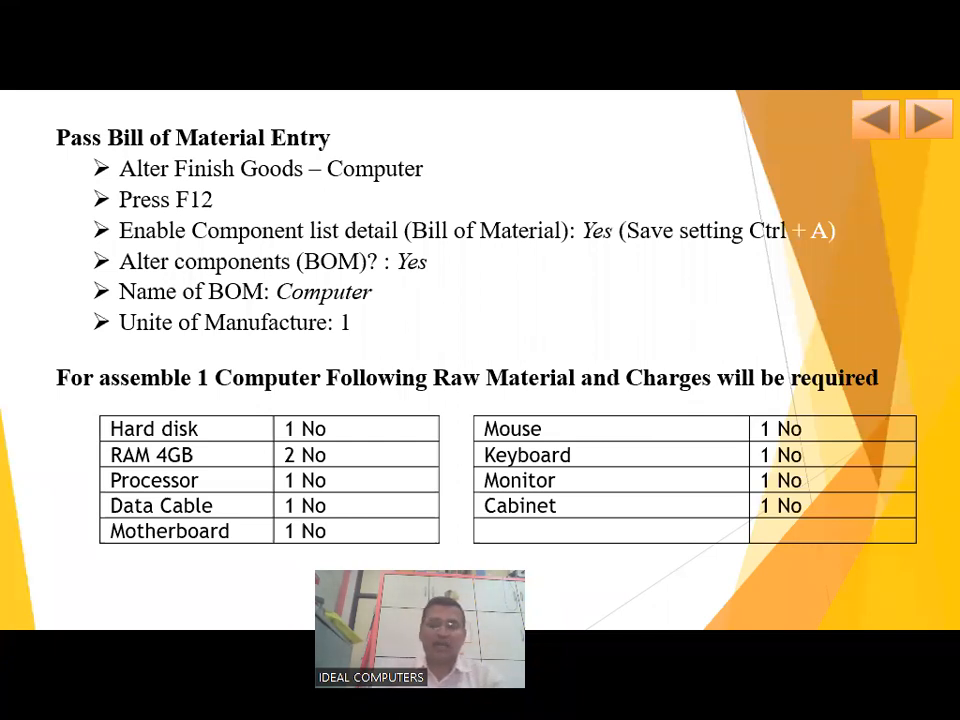
# Step: Switch back to TallyPrime, reopen the Computer stock item for alteration and set Alter components (BOM) to Yes
pyautogui.hotkey('alt', 'Tab')
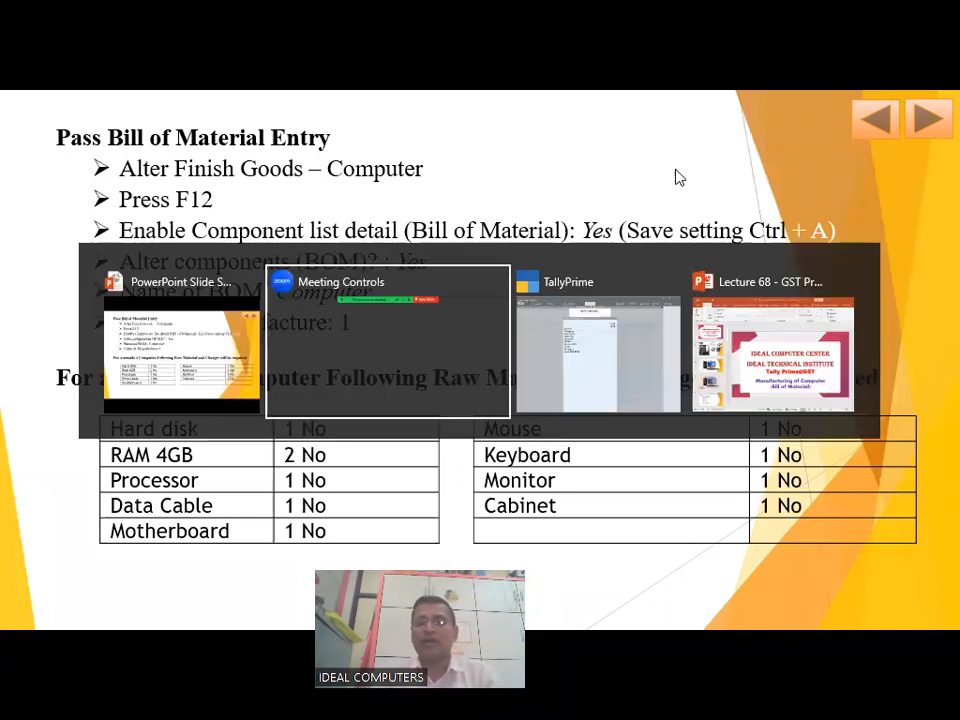
pyautogui.click(600, 345)
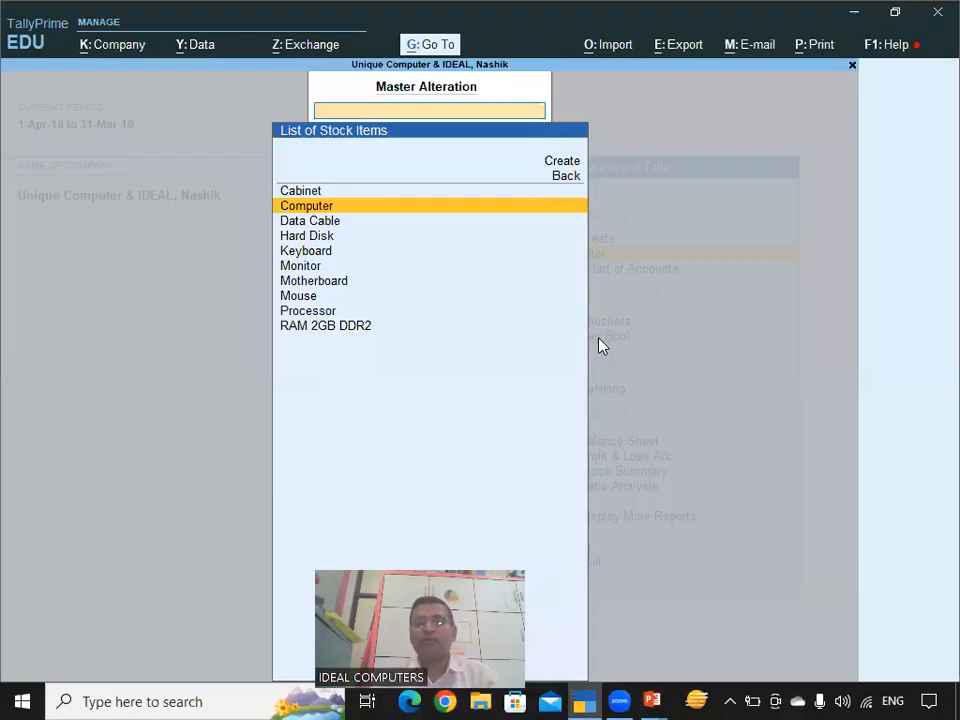
pyautogui.click(405, 215)
pyautogui.press('Return')
pyautogui.press('Return')
pyautogui.press('Return')
pyautogui.press('Return')
pyautogui.write('y')
pyautogui.press('Return')
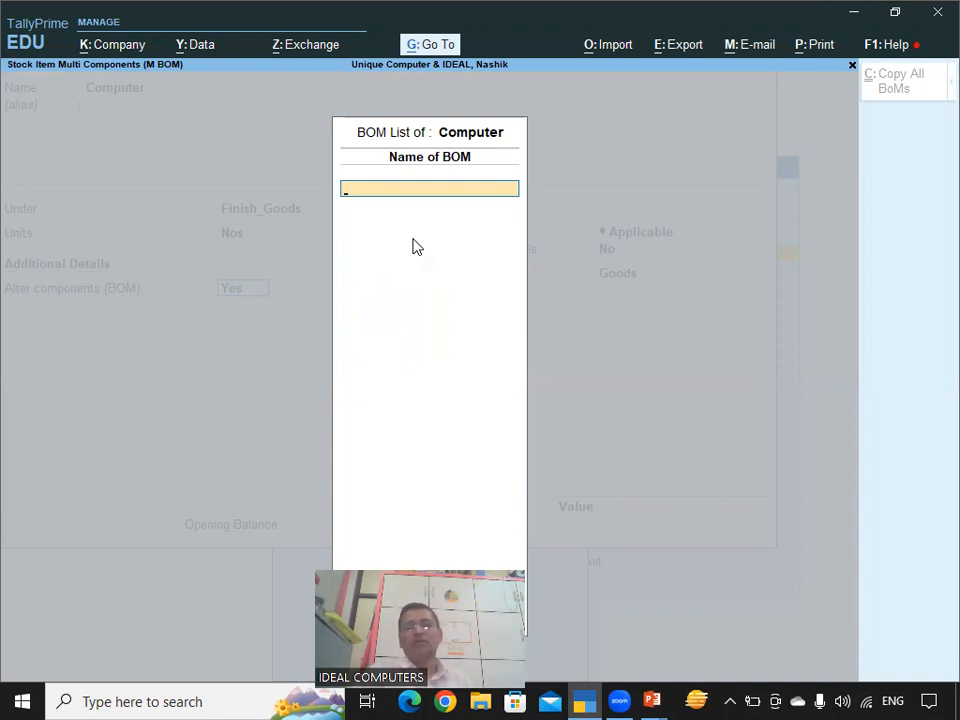
# Step: Name the bill of materials Computer and set its unit of manufacture to 1
pyautogui.write('Computer')
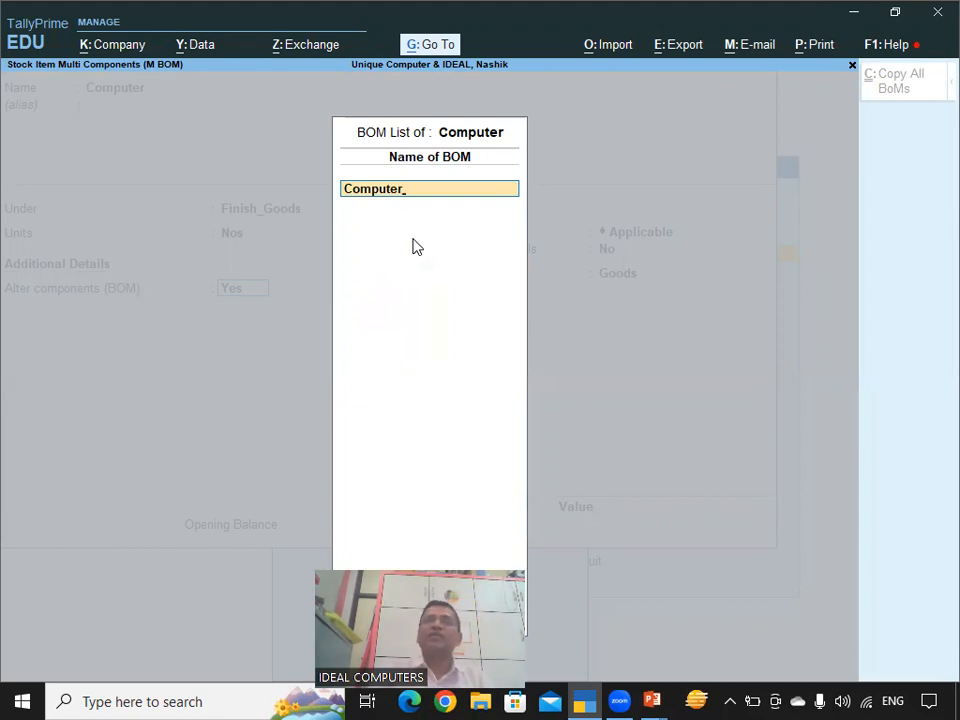
pyautogui.press('Return')
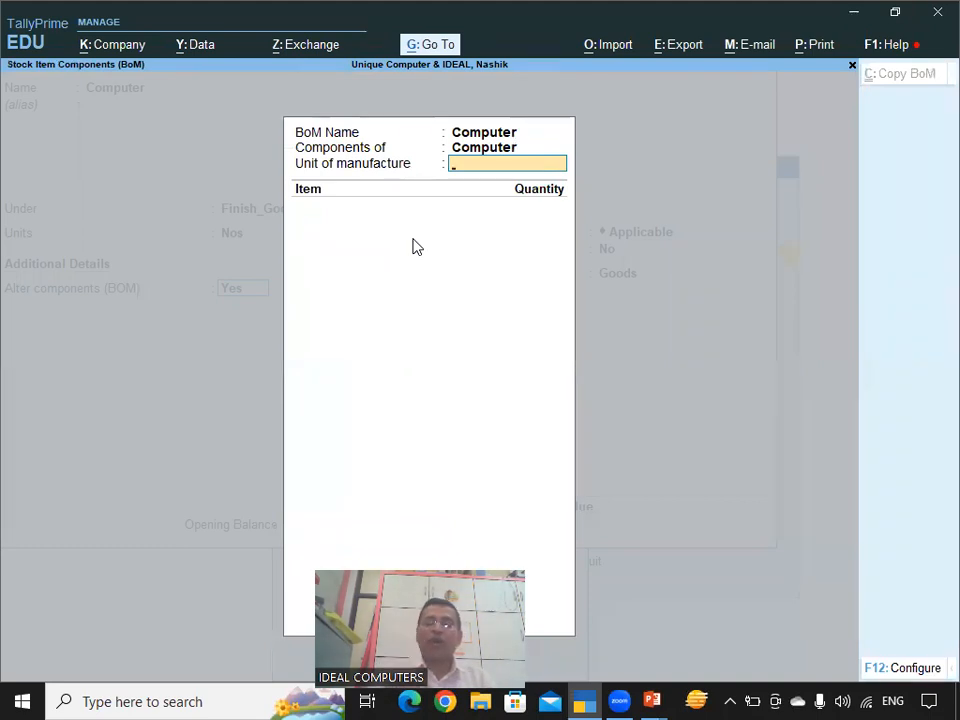
pyautogui.write('1')
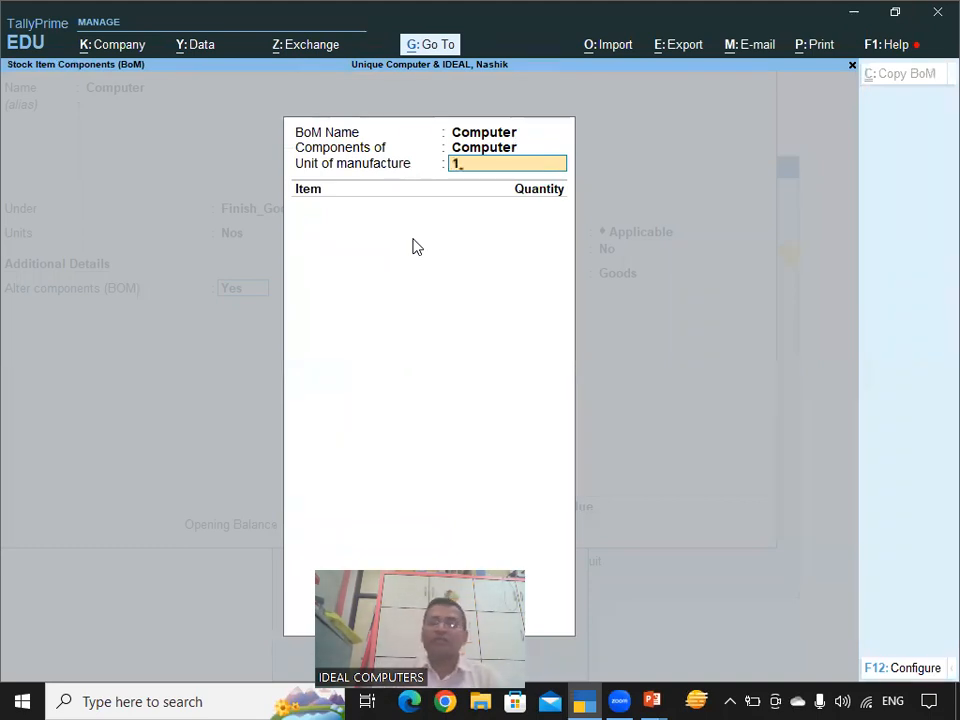
pyautogui.press('Return')
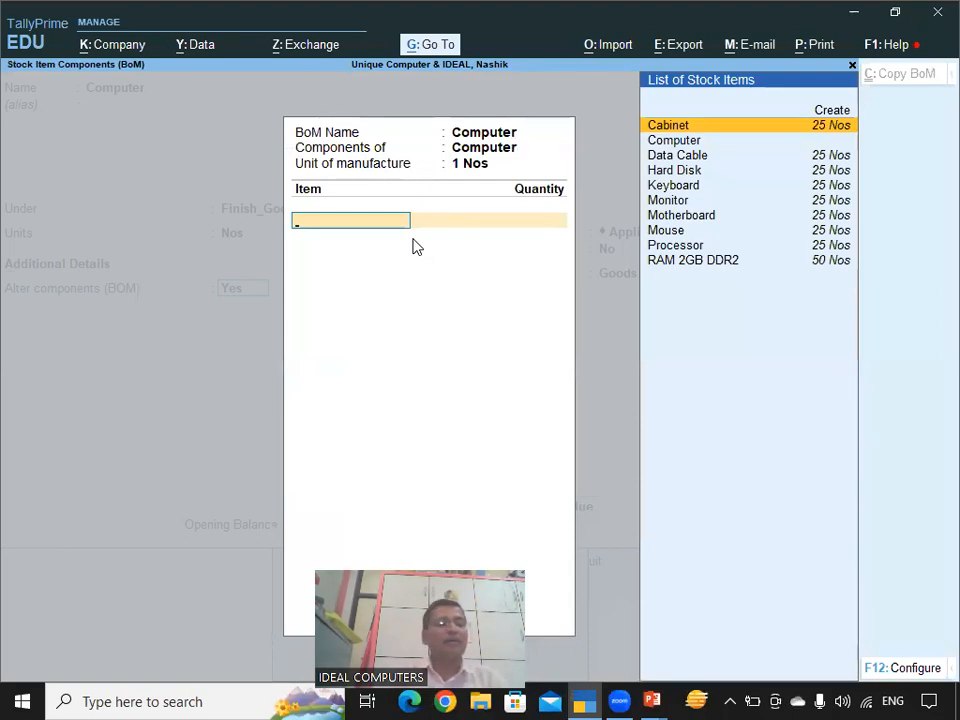
# Step: Add Hard Disk with quantity 1 and RAM 2GB DDR2 with quantity 2 to the Computer bill of materials
pyautogui.press('Down')
pyautogui.press('Down')
pyautogui.press('Down')
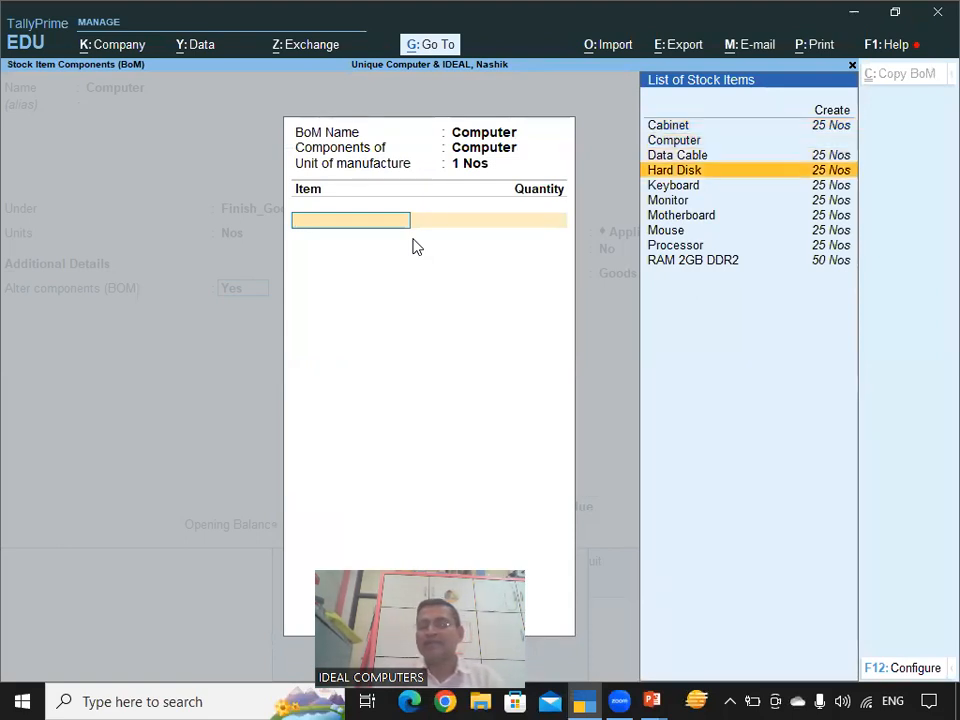
pyautogui.press('Return')
pyautogui.write('1')
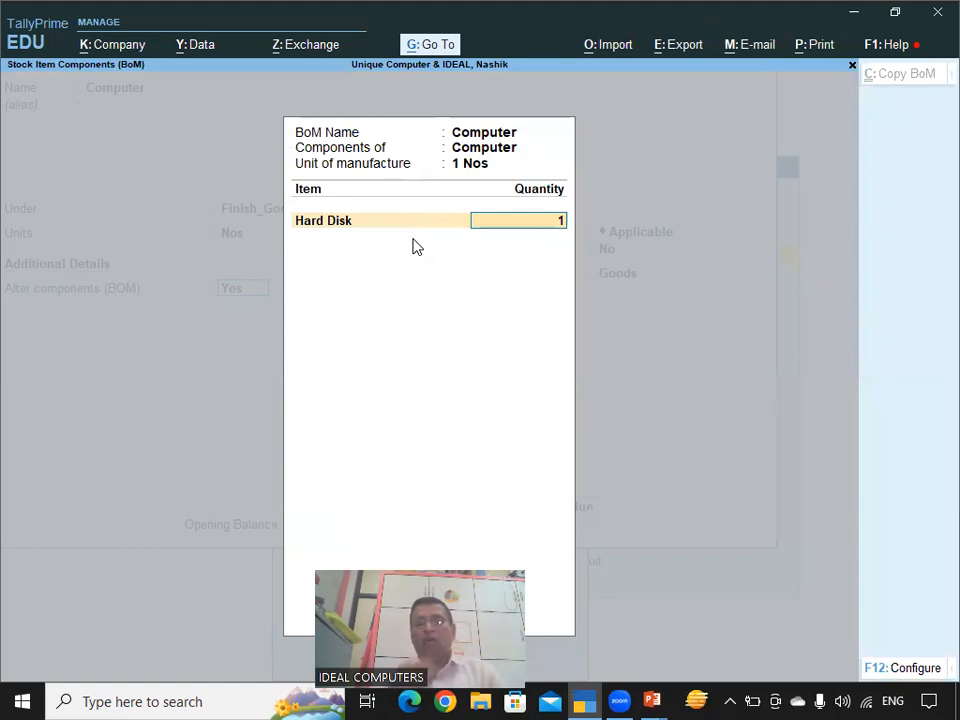
pyautogui.press('Return')
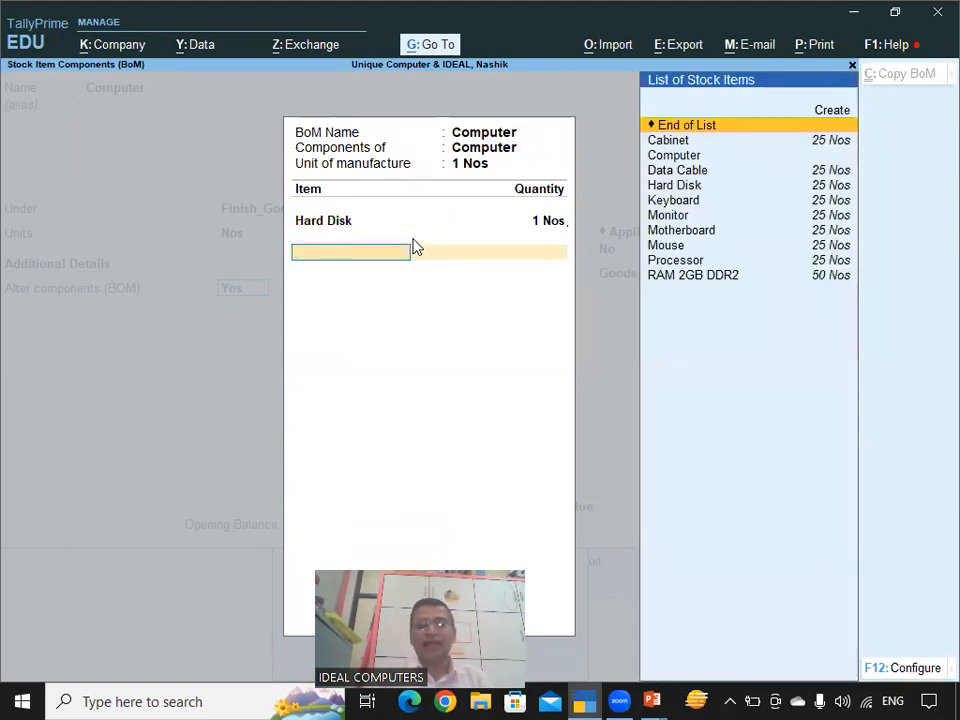
pyautogui.write('R')
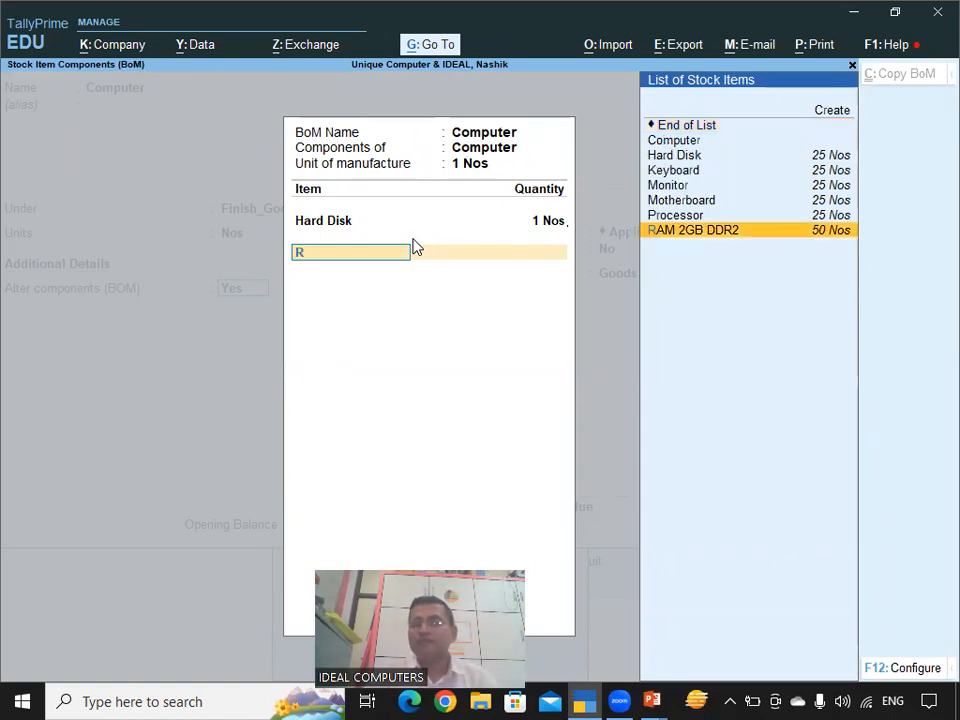
pyautogui.press('Return')
pyautogui.write('2')
pyautogui.press('Return')
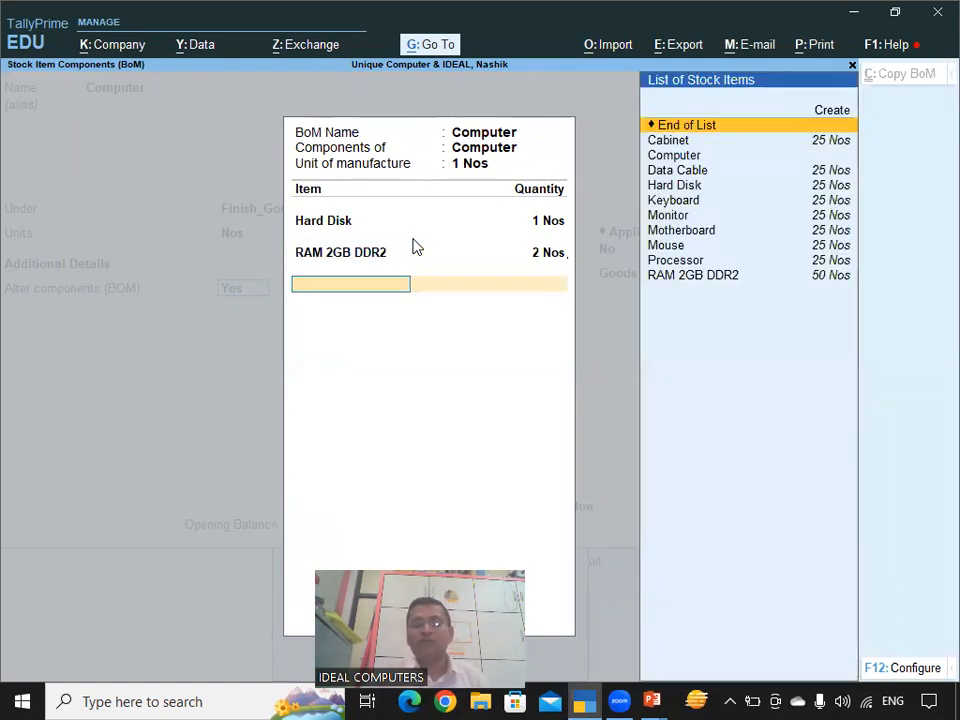
# Step: Add Processor and Data Cable to the component list, each with quantity 1
pyautogui.write('P')
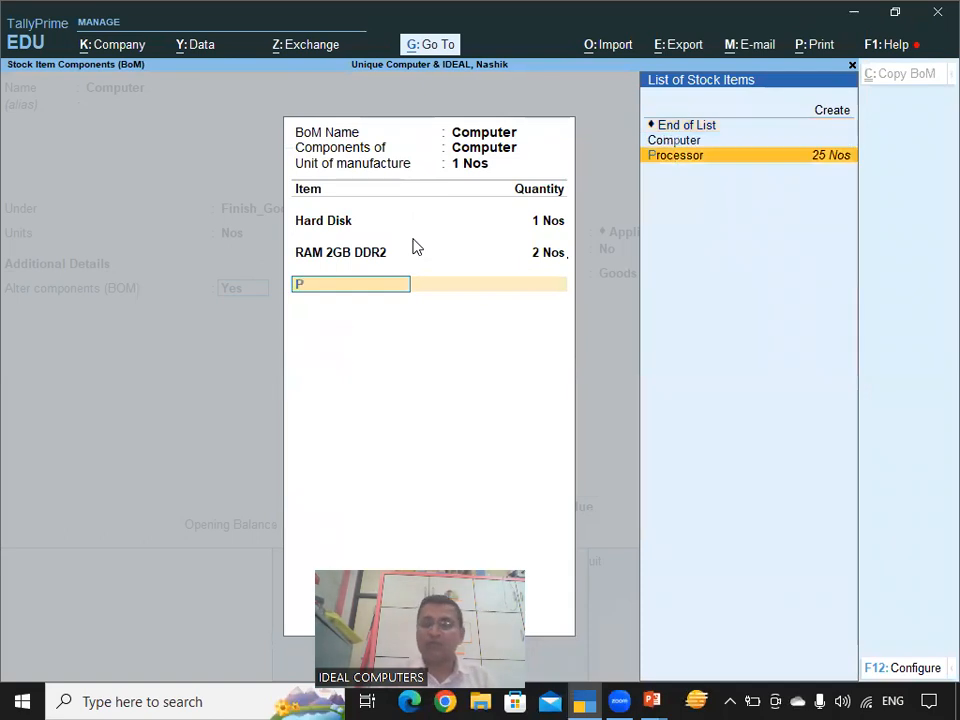
pyautogui.press('Return')
pyautogui.write('q')
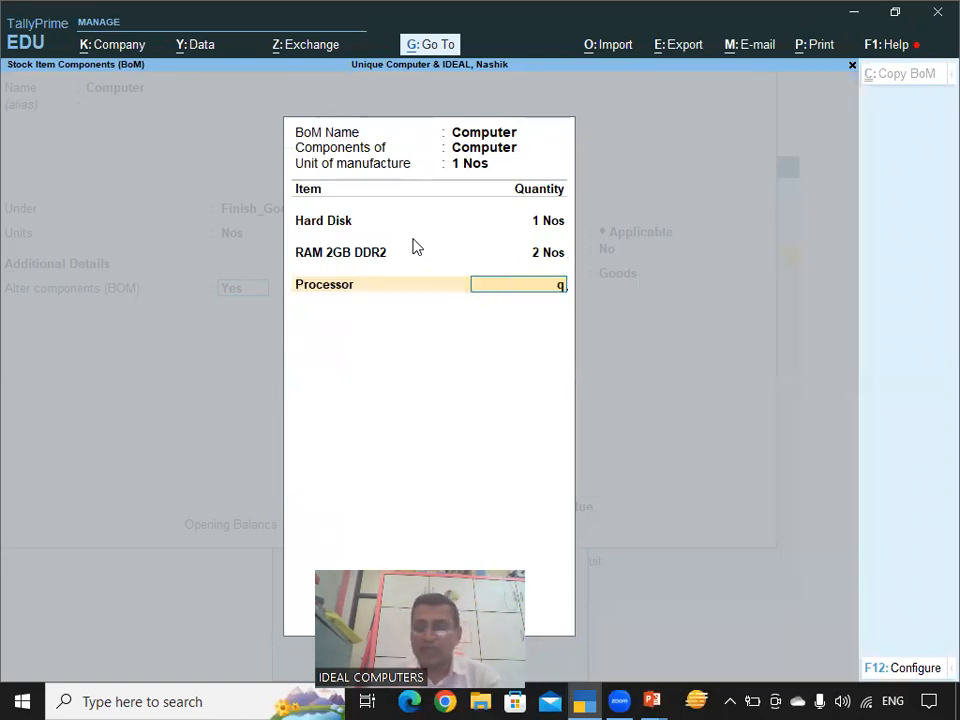
pyautogui.press('BackSpace')
pyautogui.write('1')
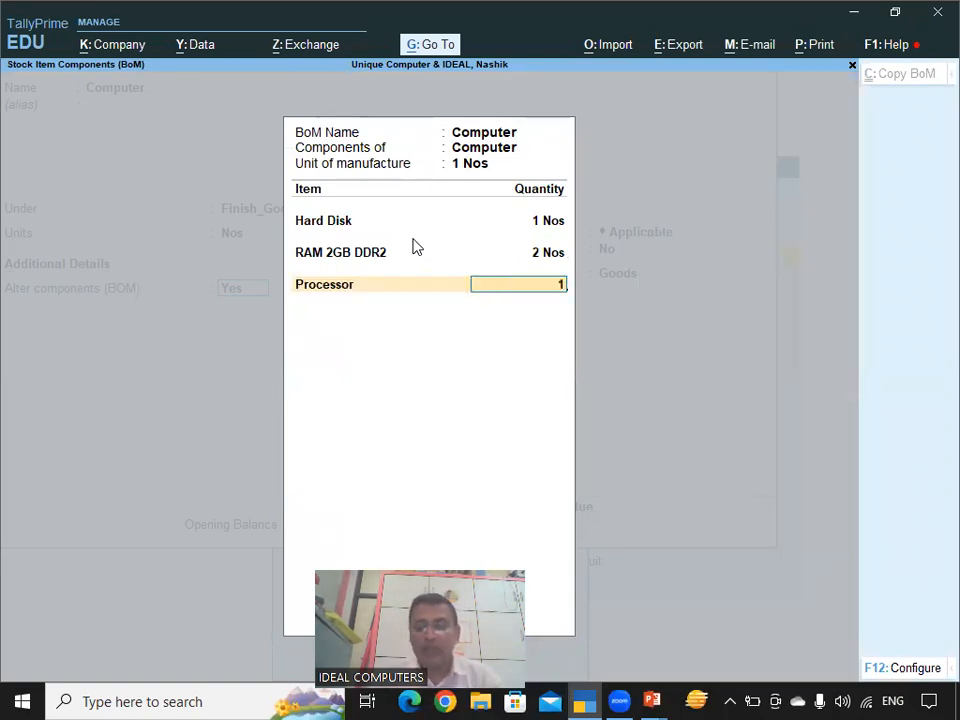
pyautogui.press('Return')
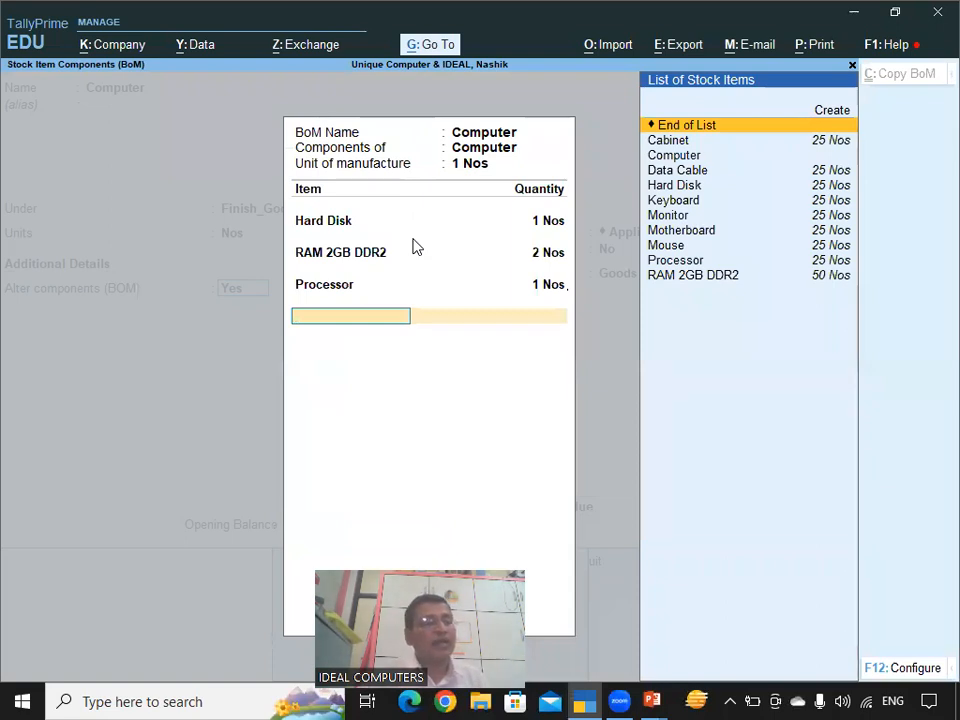
pyautogui.write('D')
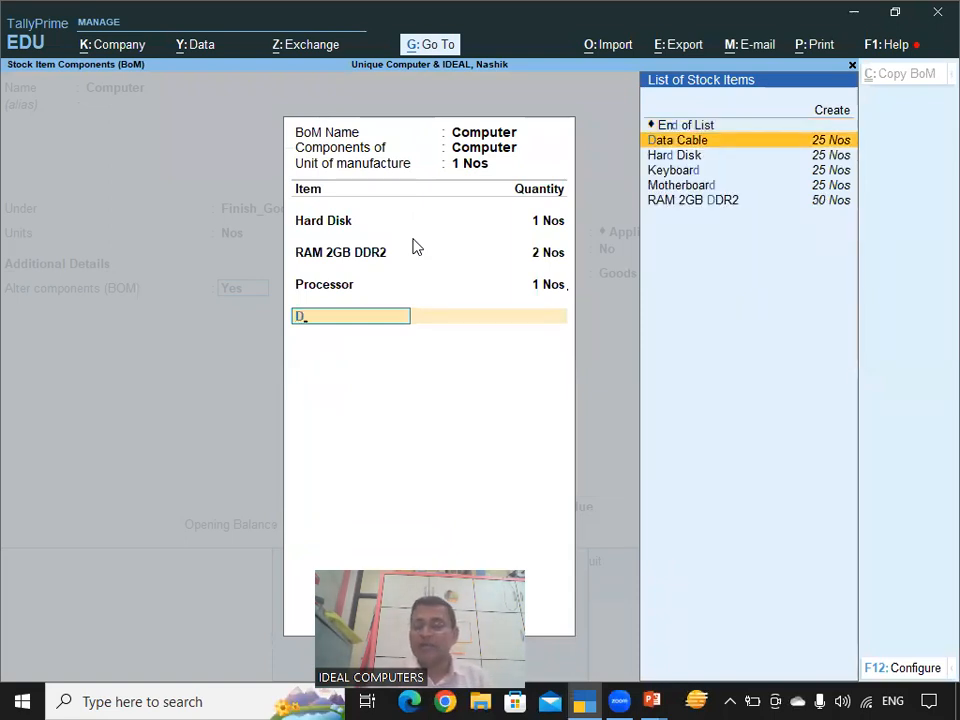
pyautogui.press('Return')
pyautogui.write('1')
pyautogui.press('Return')
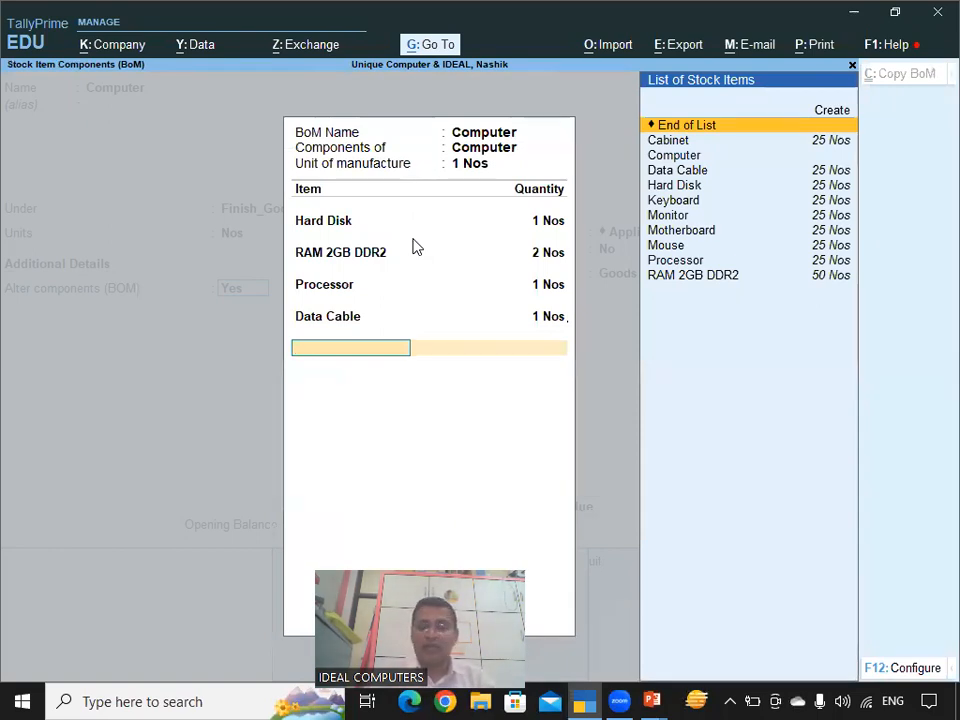
# Step: Add Motherboard to the component list with quantity 1
pyautogui.write('M')
pyautogui.press('Down')
pyautogui.press('Down')
pyautogui.press('Return')
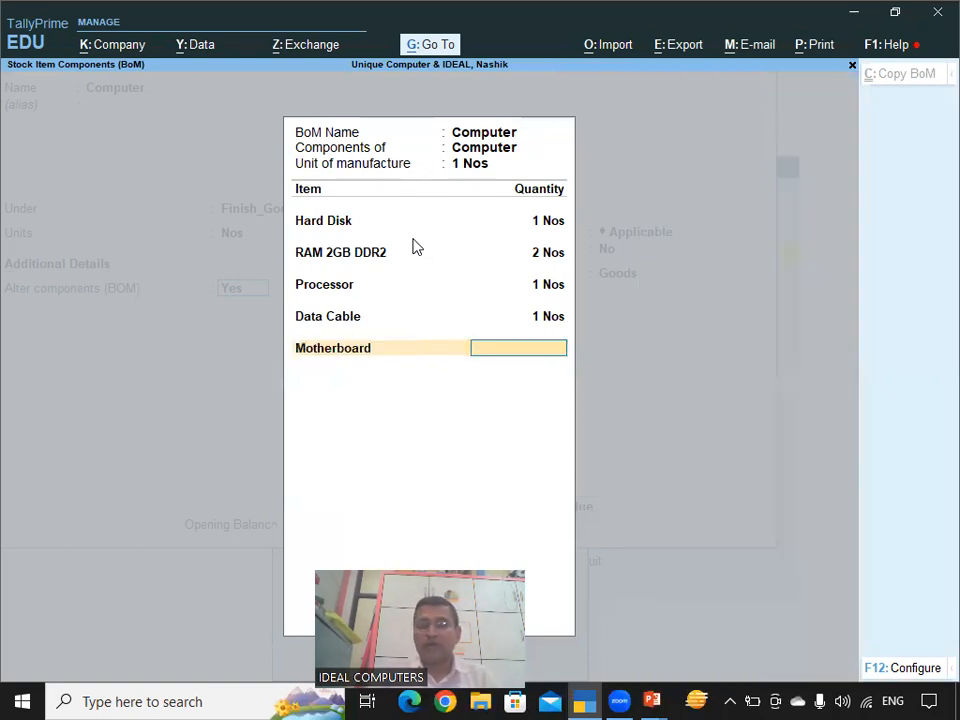
pyautogui.write('1')
pyautogui.press('Return')
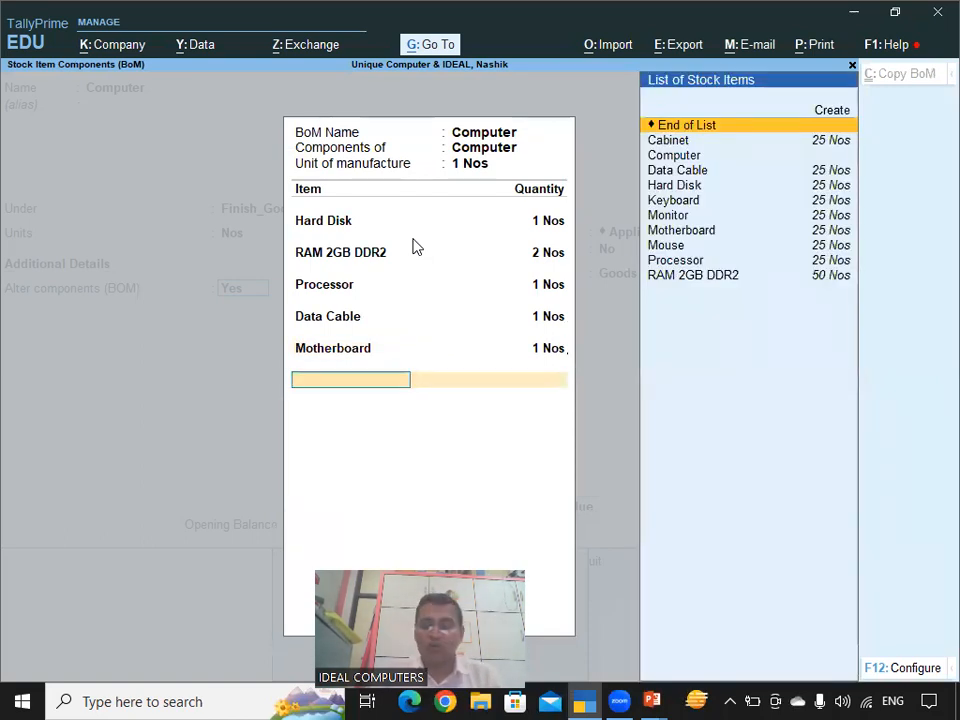
# Step: Add Mouse to the component list with quantity 1
pyautogui.write('M')
pyautogui.press('Down')
pyautogui.press('Down')
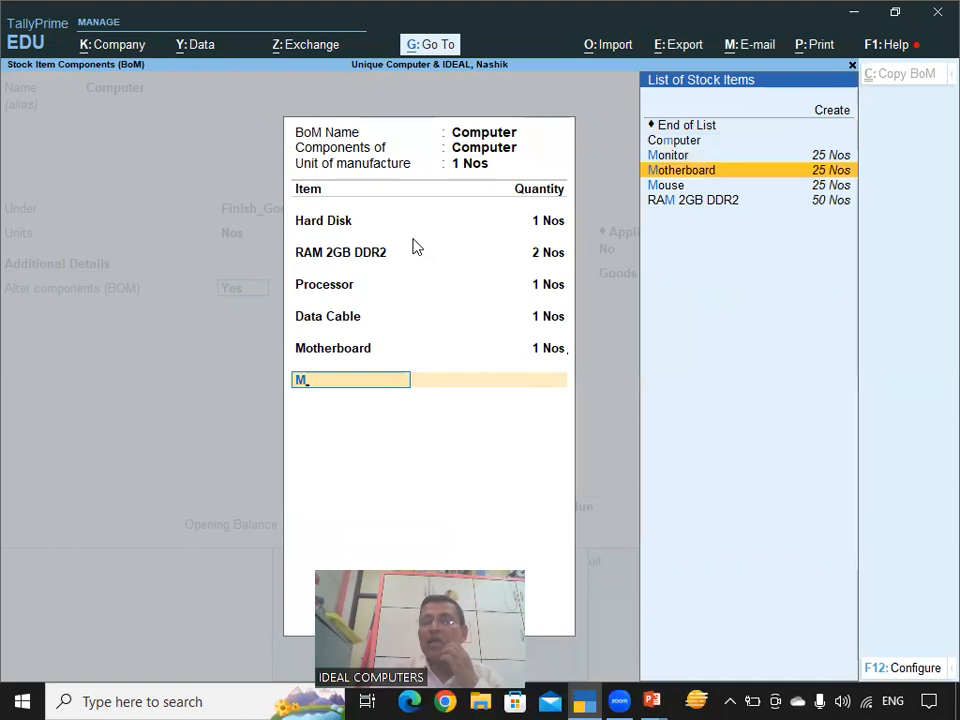
pyautogui.press('Down')
pyautogui.press('Return')
pyautogui.write('1')
pyautogui.press('Return')
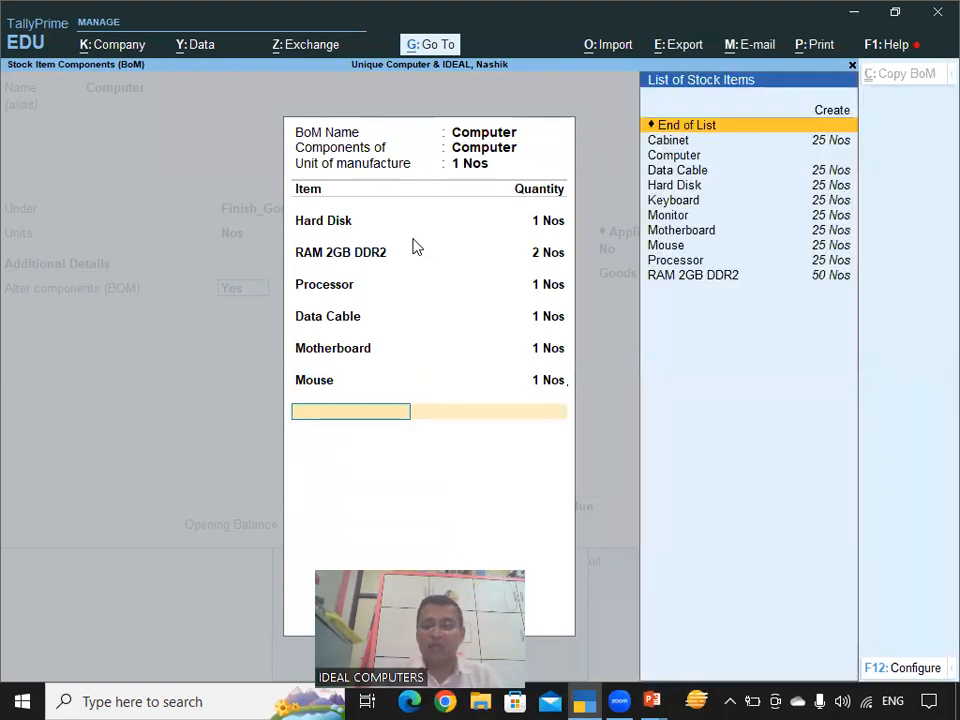
# Step: Add Keyboard and Monitor to the component list, each with quantity 1
pyautogui.write('K')
pyautogui.press('Return')
pyautogui.write('1')
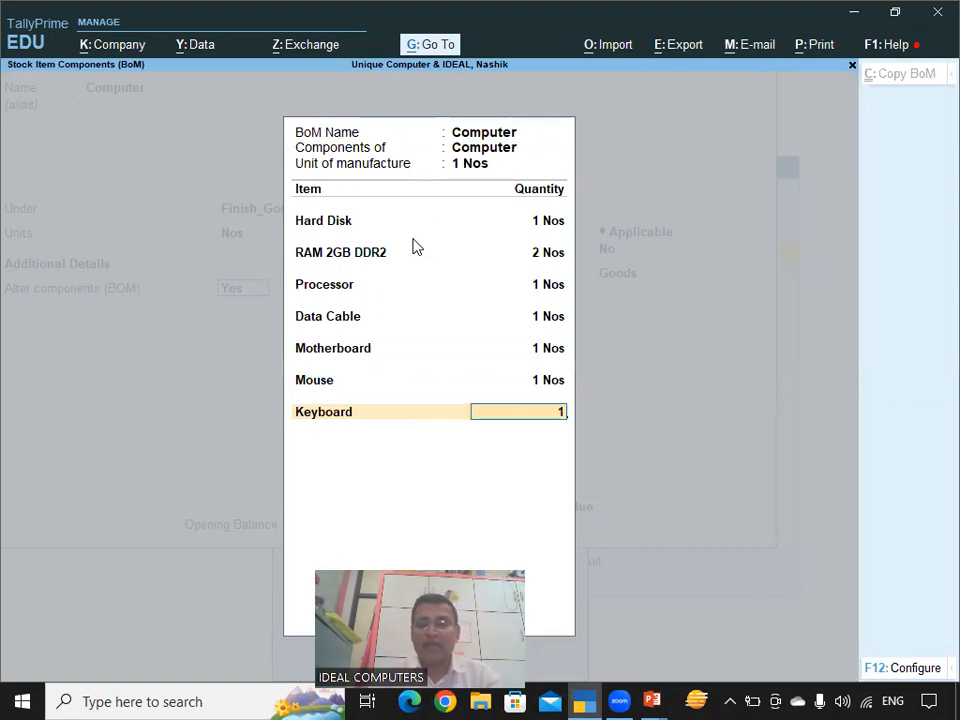
pyautogui.press('Return')
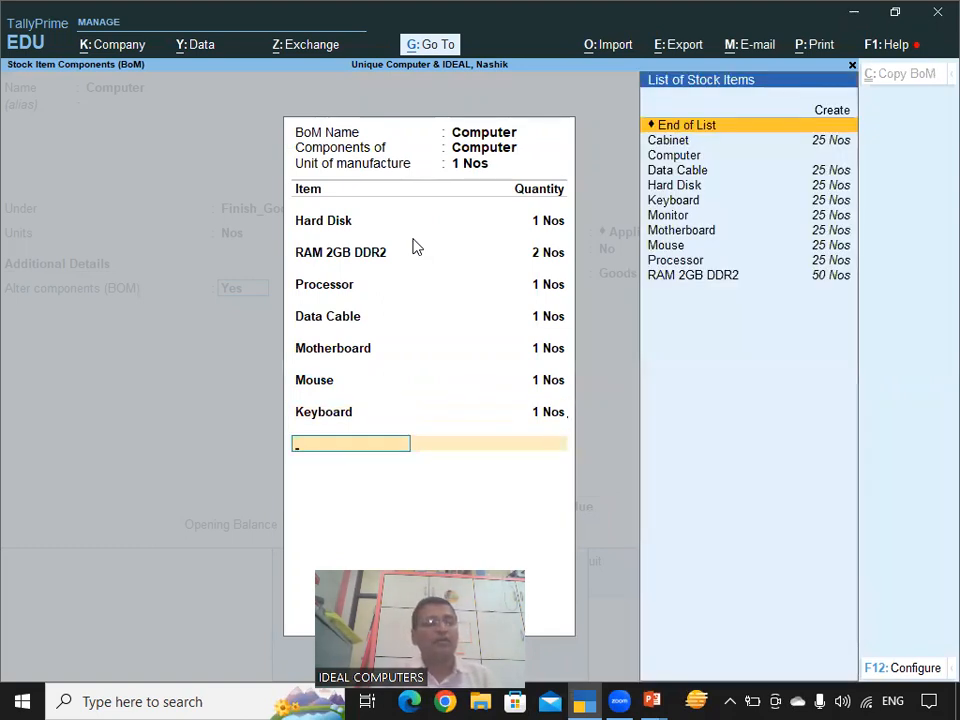
pyautogui.write('M')
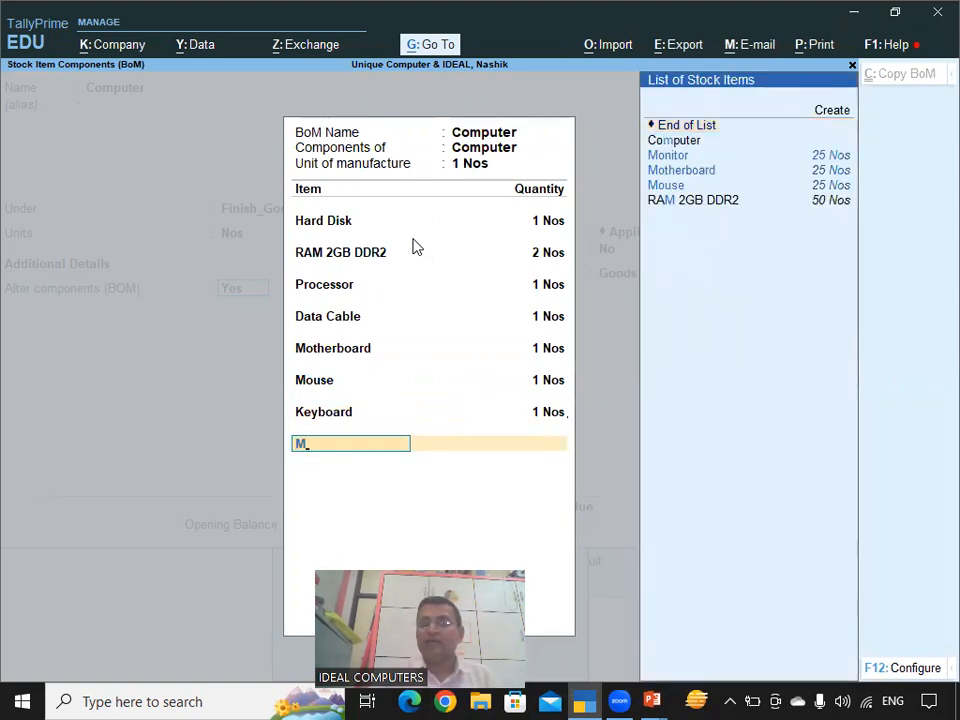
pyautogui.press('Return')
pyautogui.write('1')
pyautogui.press('Return')
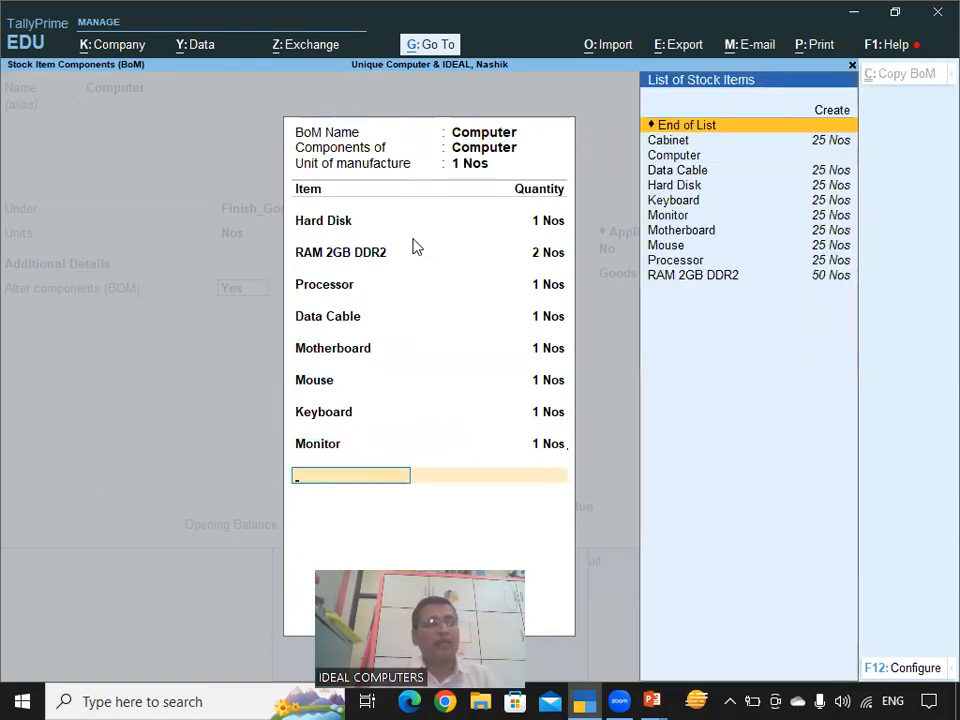
# Step: Add Cabinet to the component list with quantity 1
pyautogui.write('C')
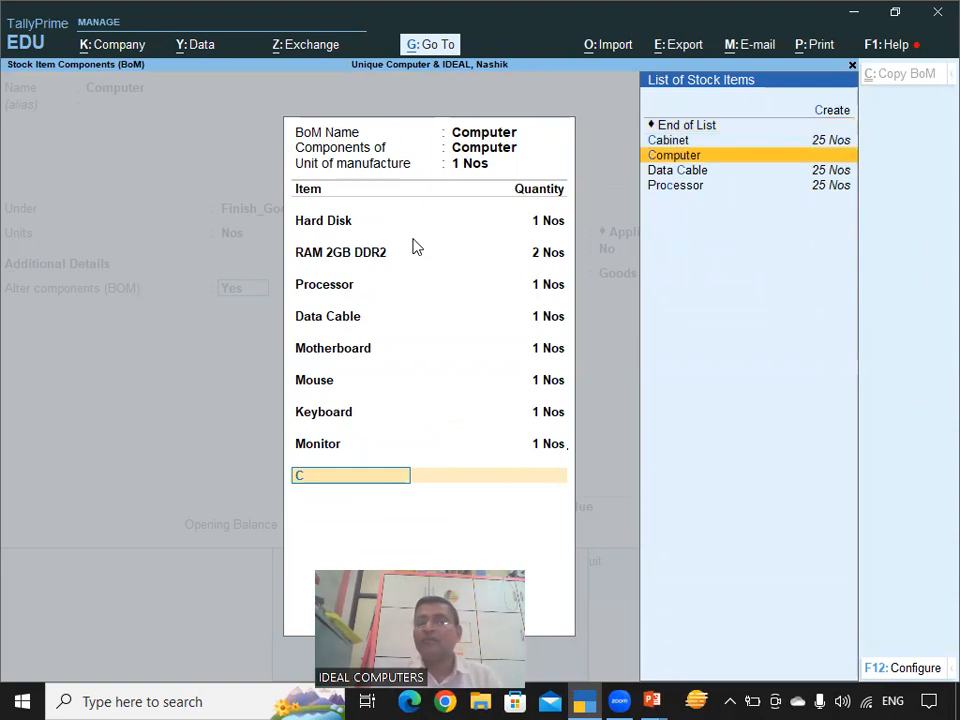
pyautogui.press('Up')
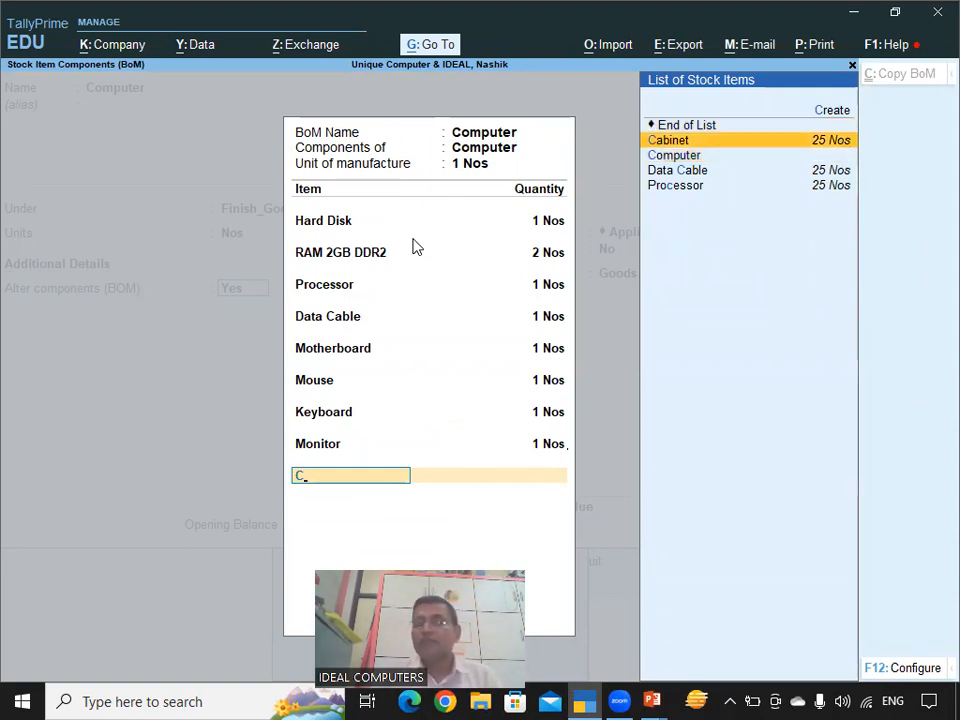
pyautogui.press('Return')
pyautogui.write('1 Nos')
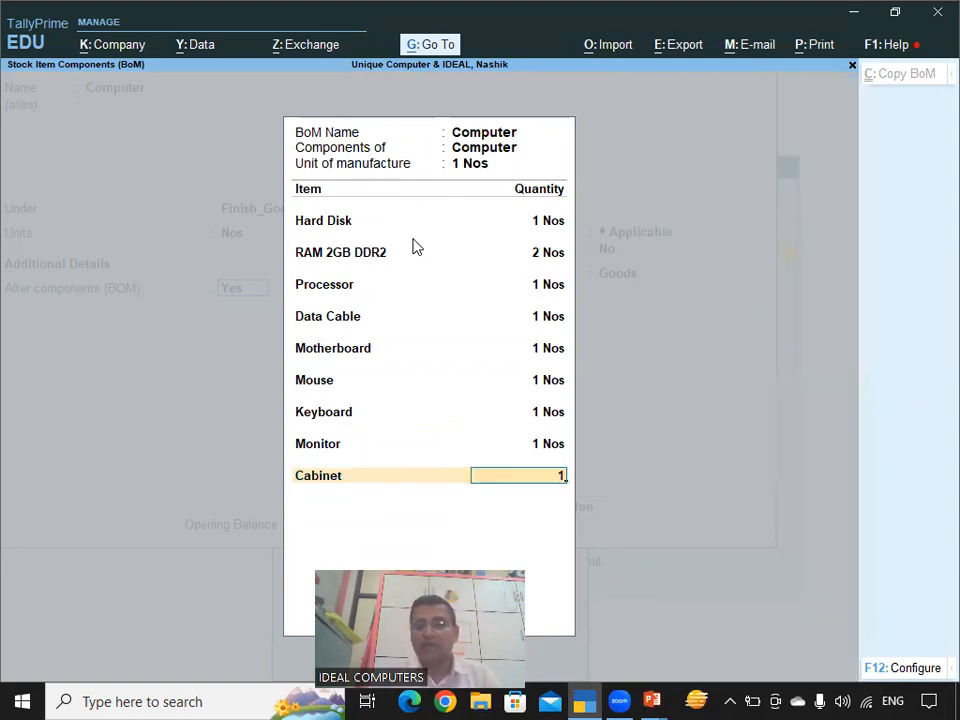
pyautogui.press('Return')
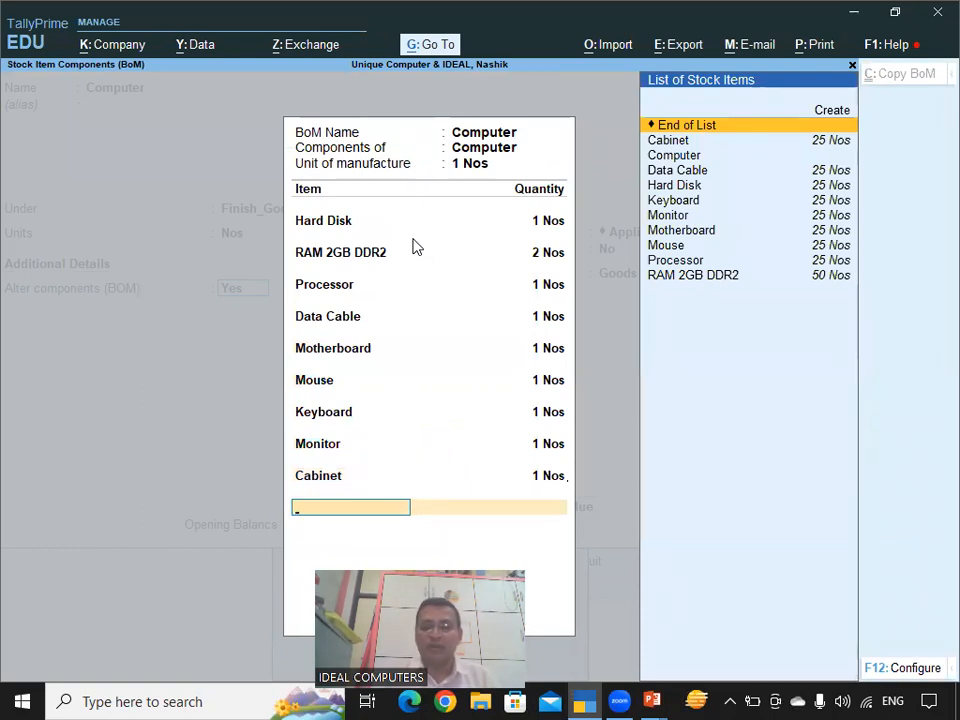
# Step: End the component list, save the Computer stock item with its bill of materials, and return to the Gateway of Tally
pyautogui.press('Return')
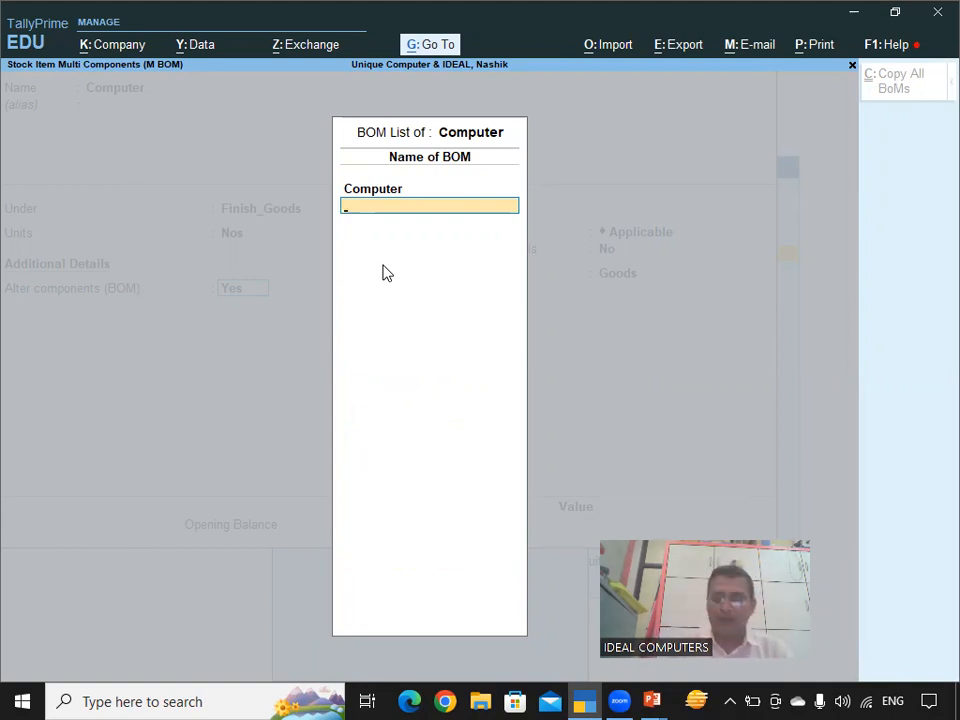
pyautogui.press('Return')
pyautogui.press('Return')
pyautogui.press('Return')
pyautogui.press('Return')
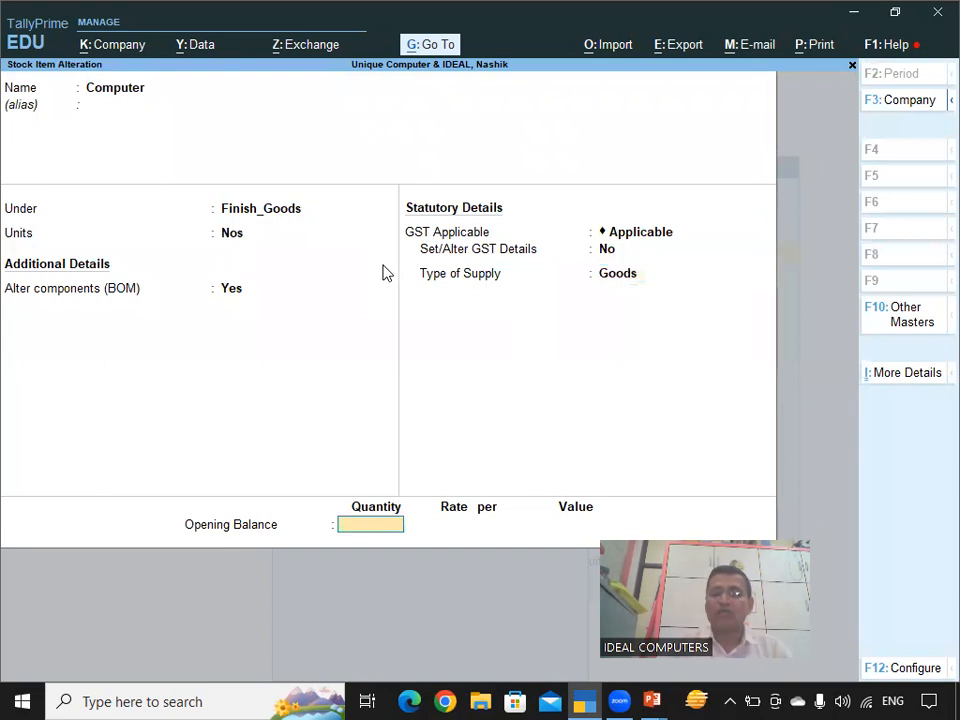
pyautogui.press('Return')
pyautogui.press('Return')
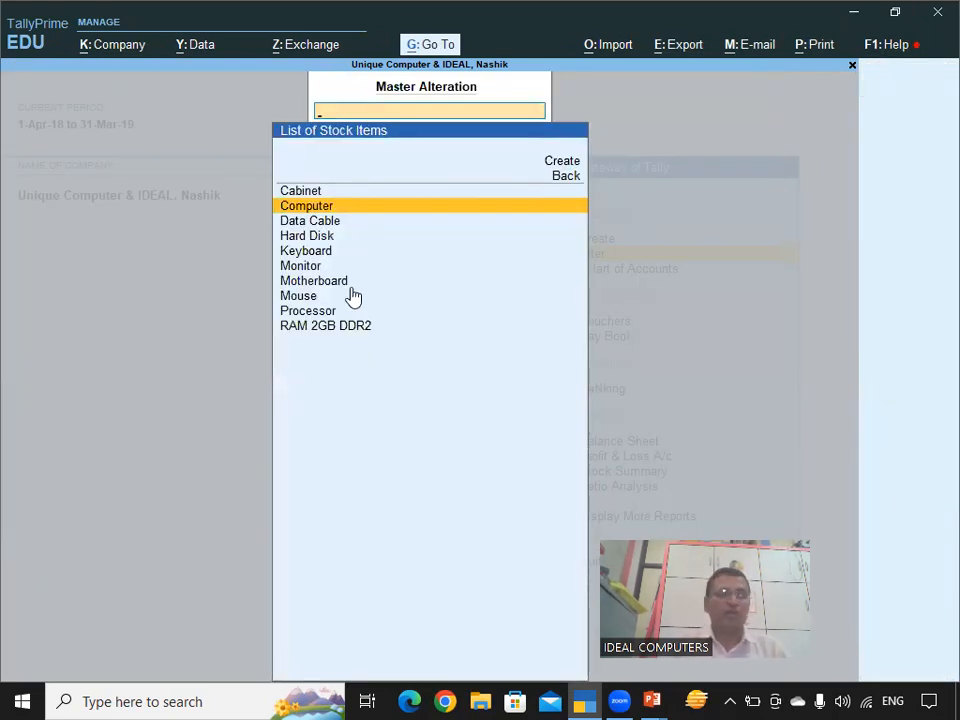
pyautogui.click(148, 388)
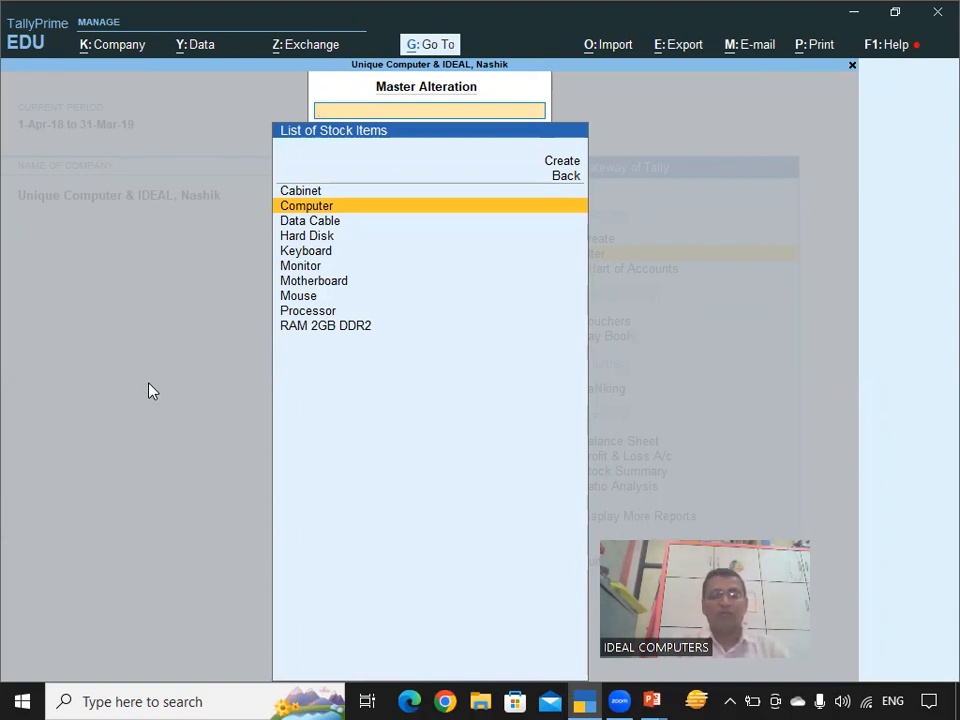
pyautogui.press('Escape')
pyautogui.press('Escape')
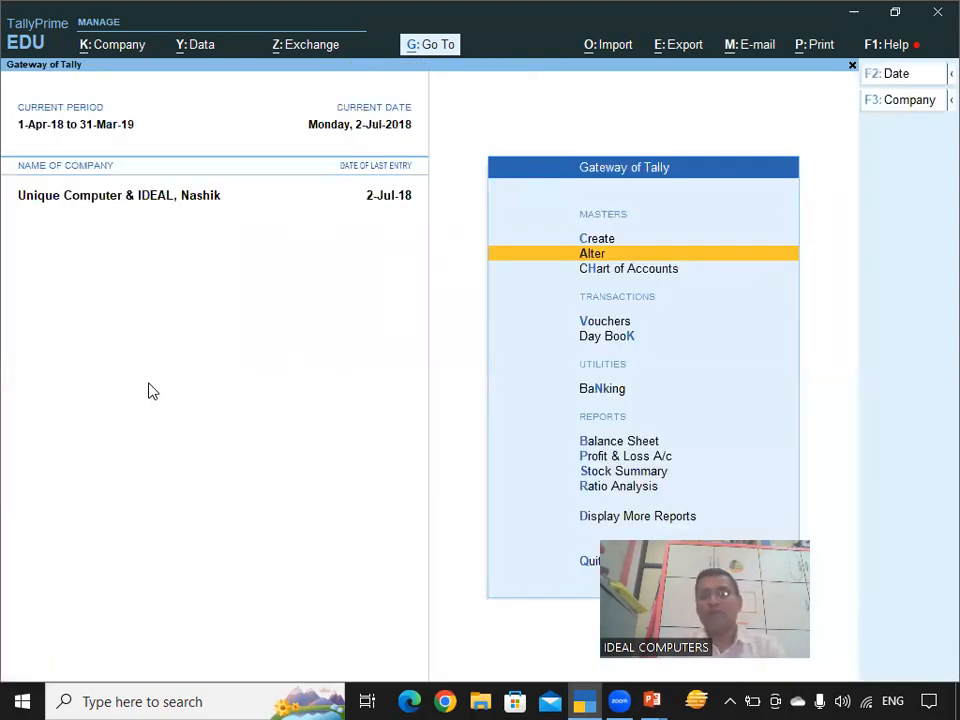
pyautogui.hotkey('alt', 'Tab')
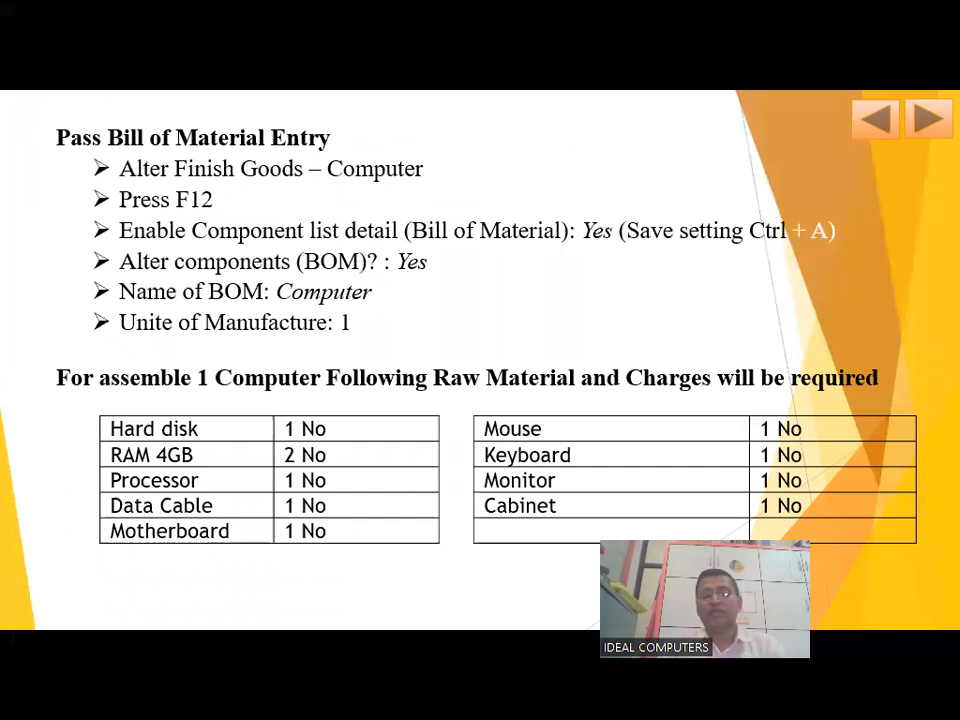
pyautogui.press('Right')
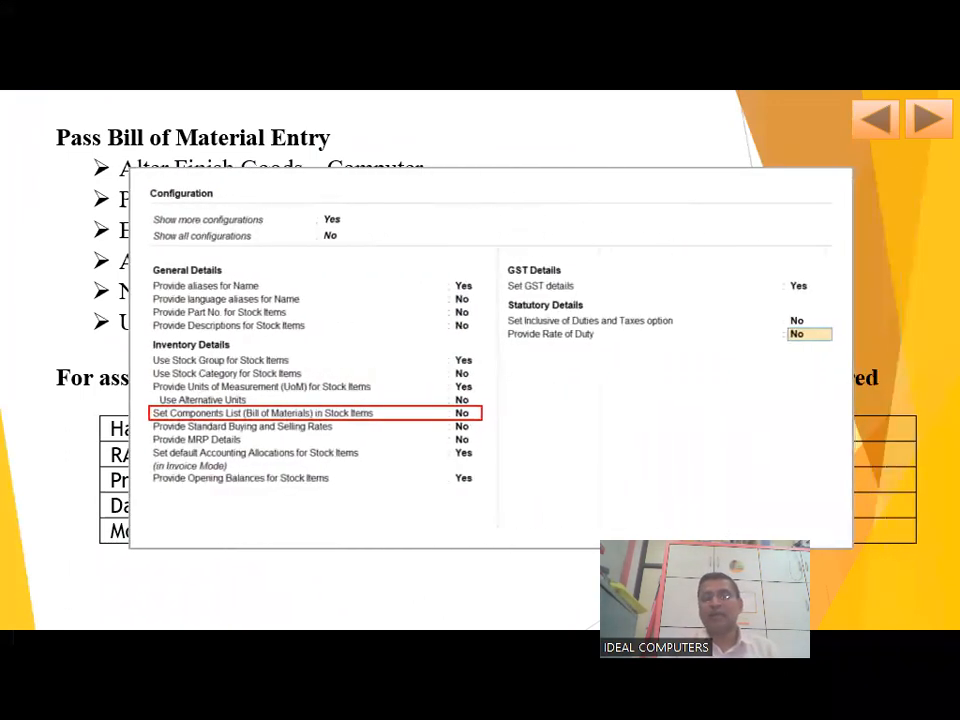
pyautogui.press('Right')
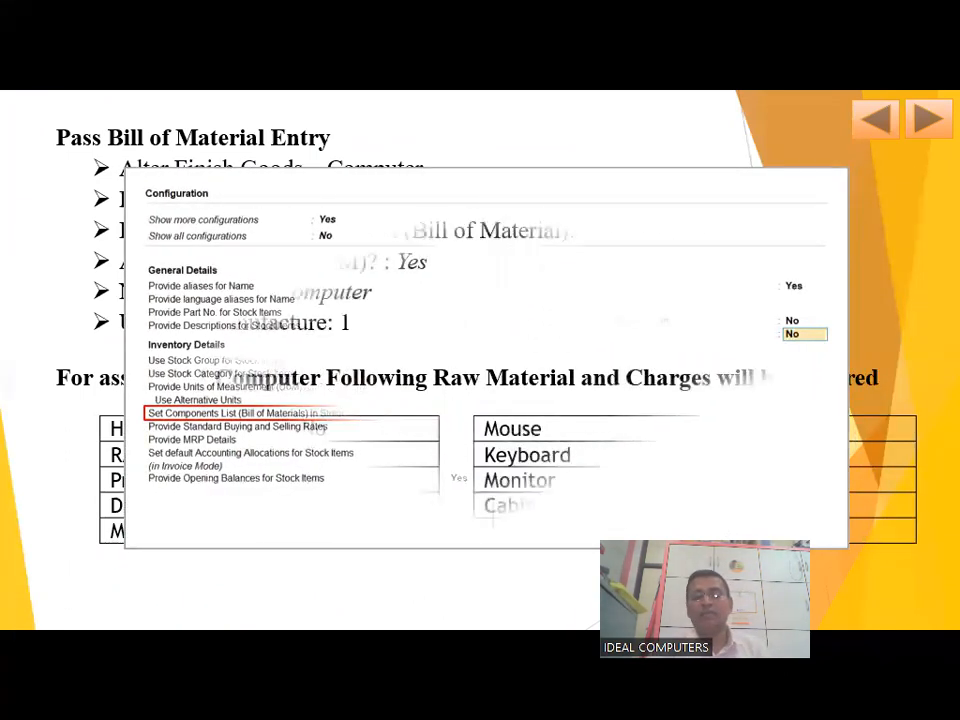
pyautogui.press('Right')
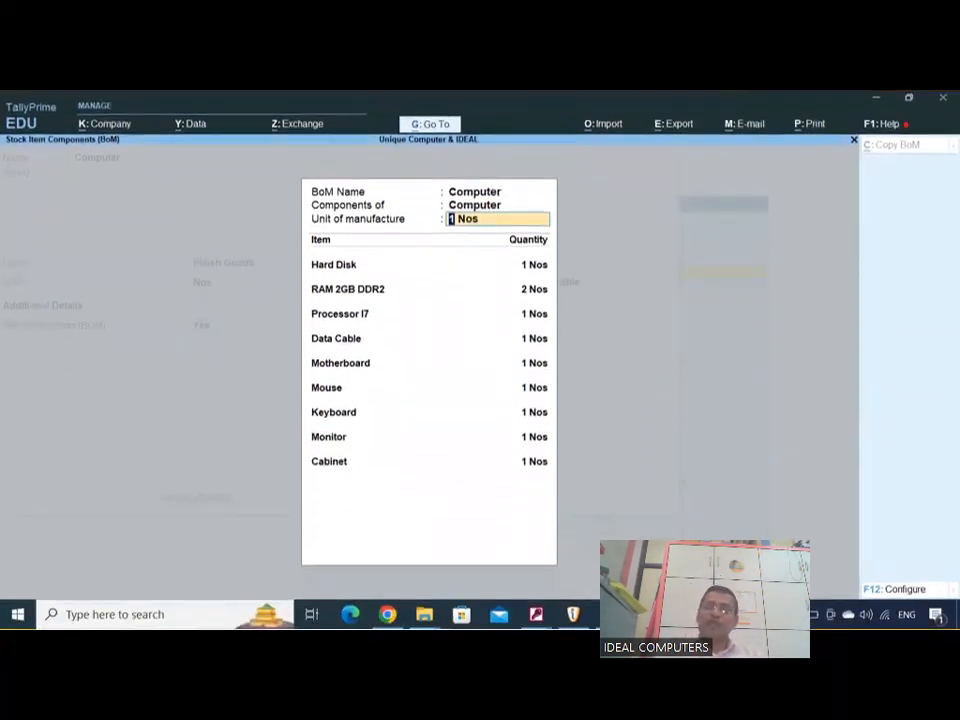
pyautogui.press('Right')
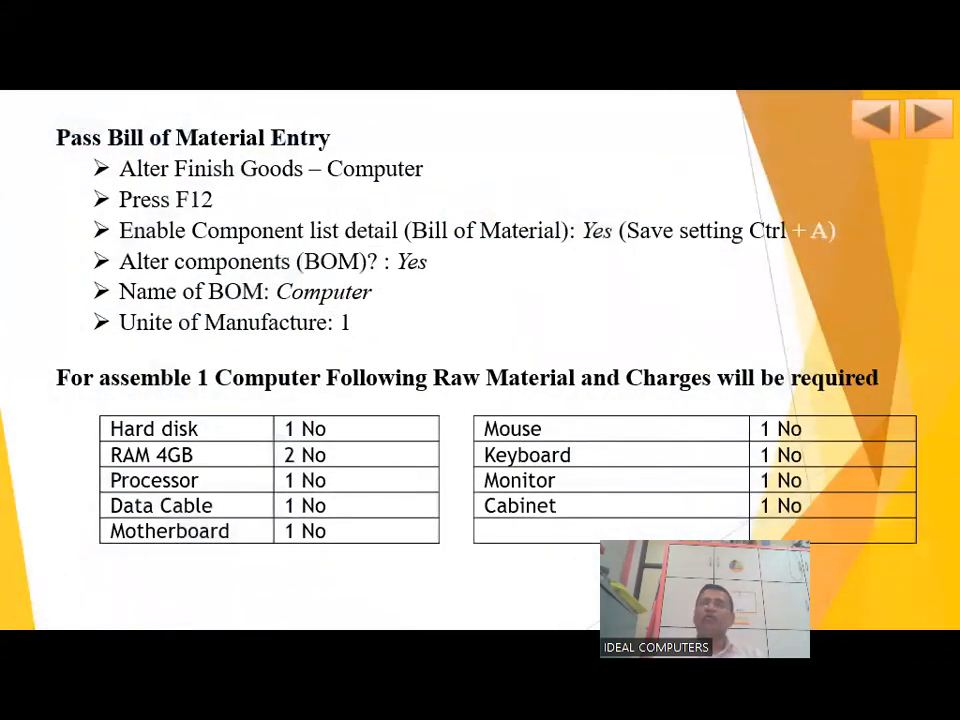
pyautogui.press('Right')
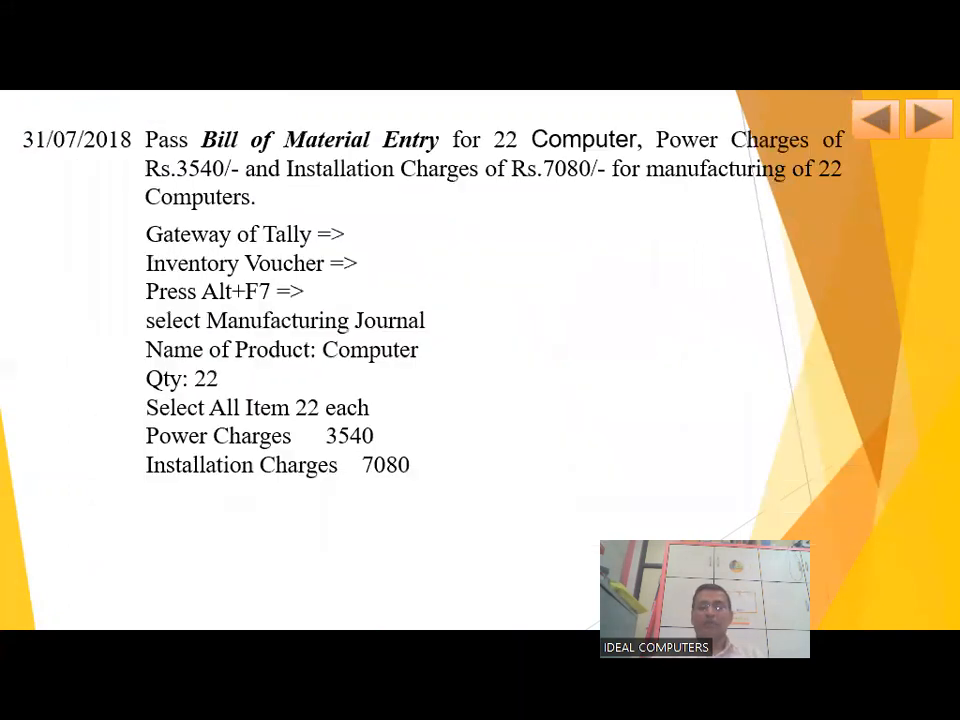
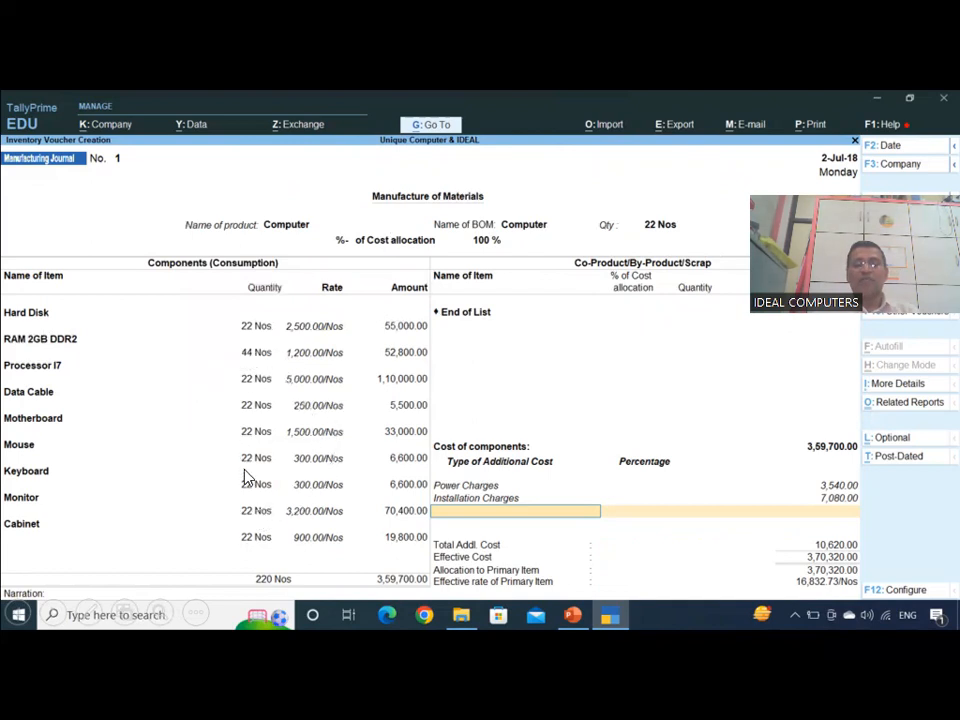
pyautogui.click(247, 532)
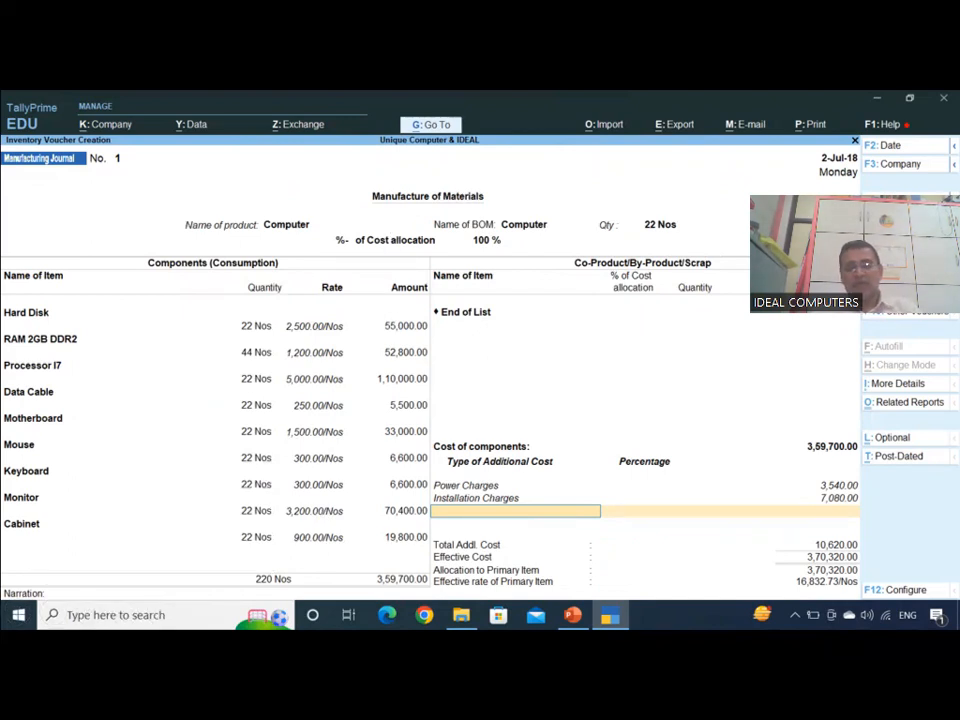
pyautogui.hotkey('alt', 'Tab')
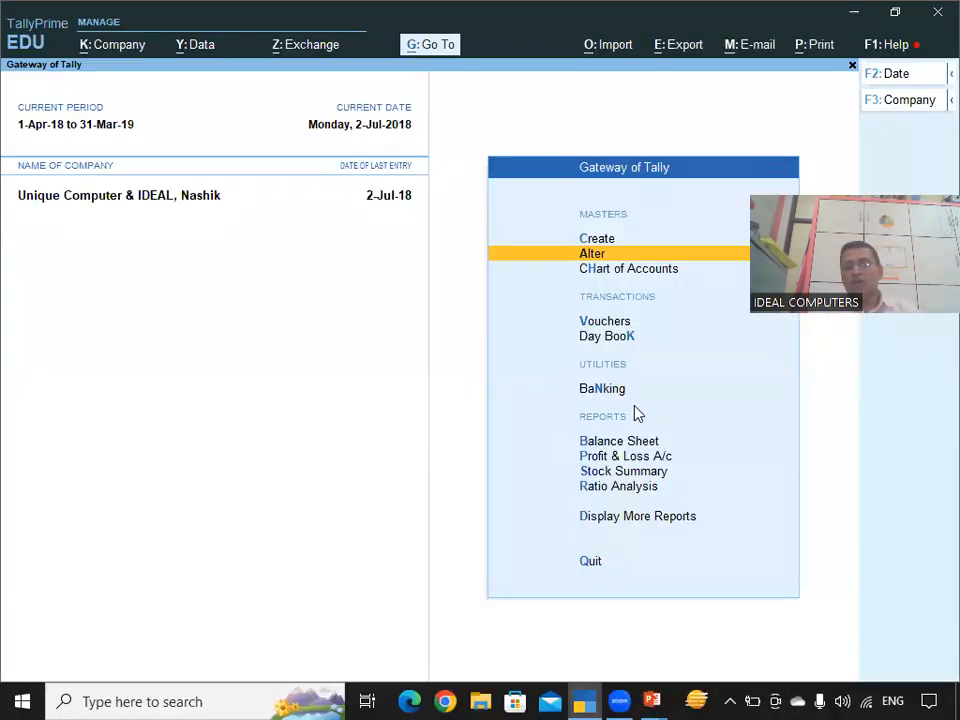
# Step: Start a new inventory voucher of the Manufacturing Journal type
pyautogui.press('Down')
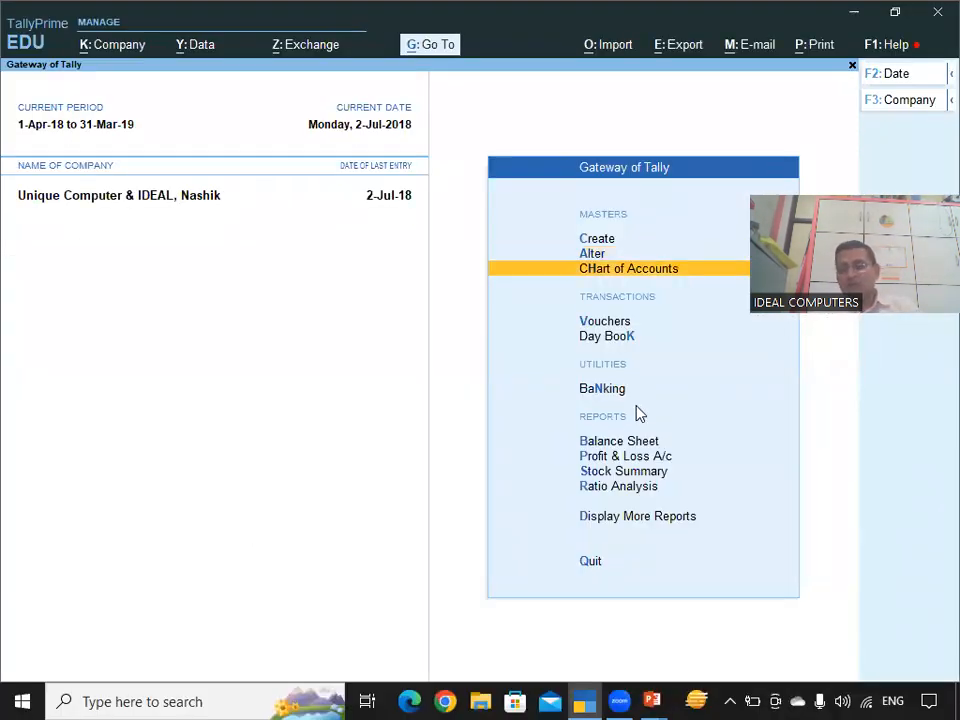
pyautogui.click(619, 323)
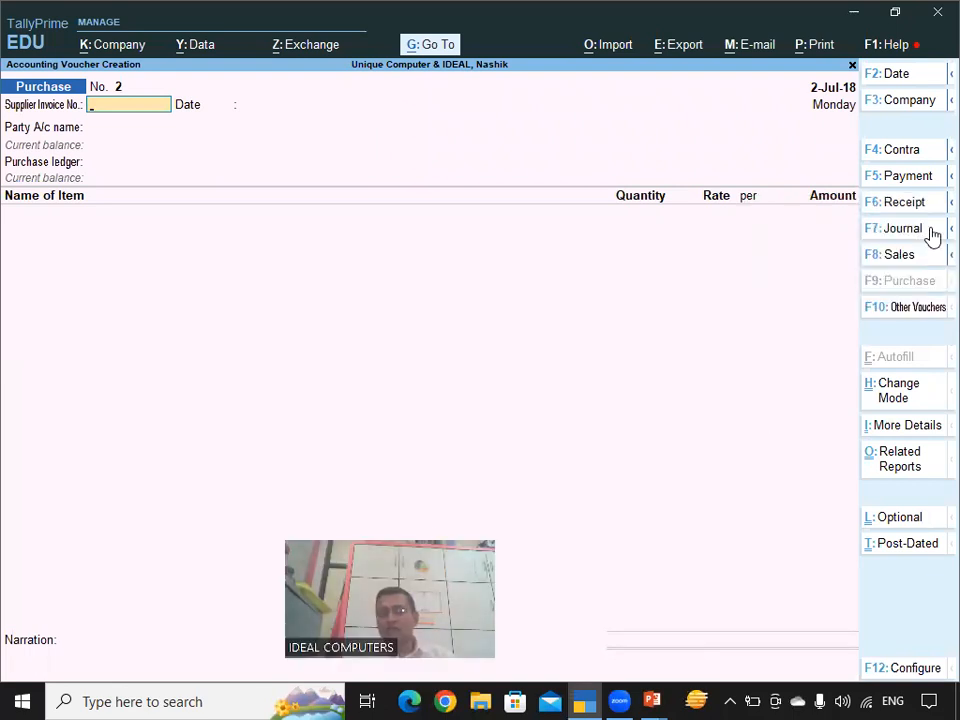
pyautogui.press('alt')
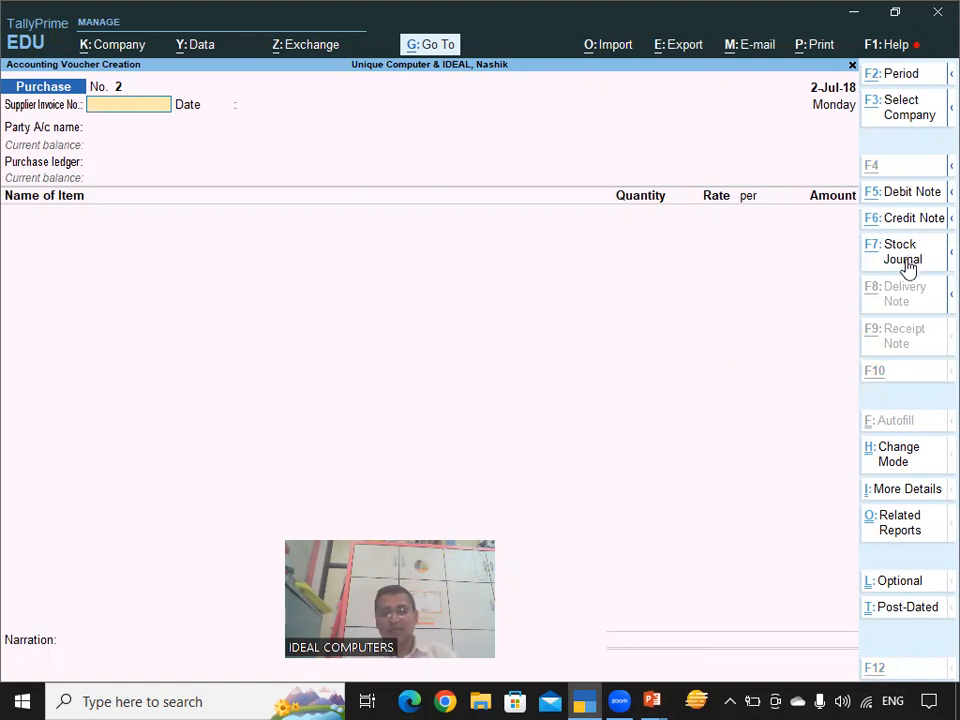
pyautogui.click(905, 262)
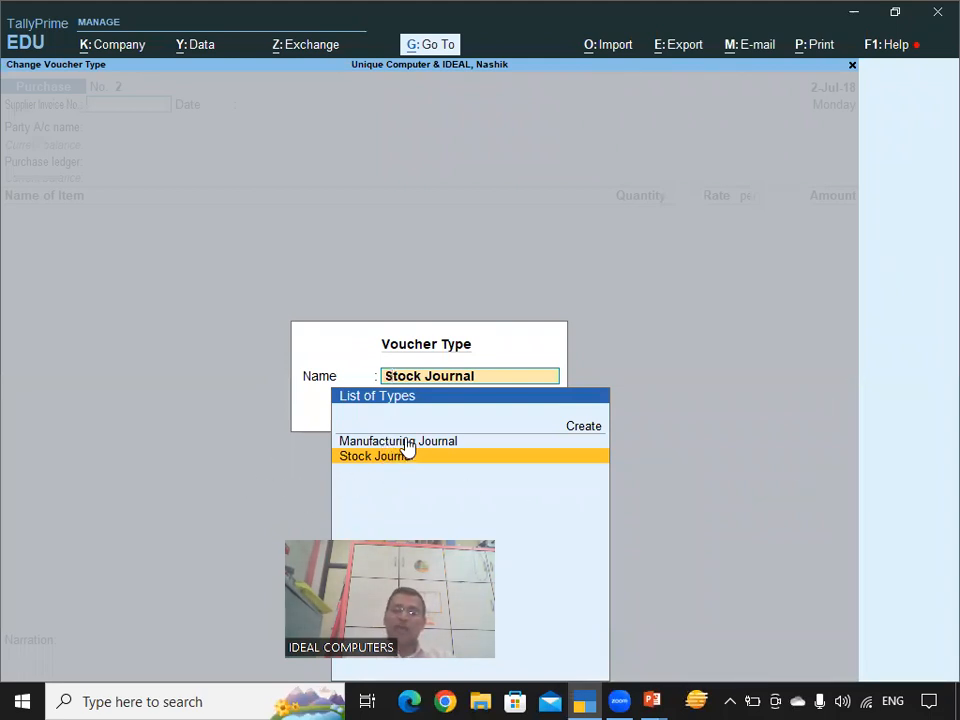
pyautogui.press('Return')
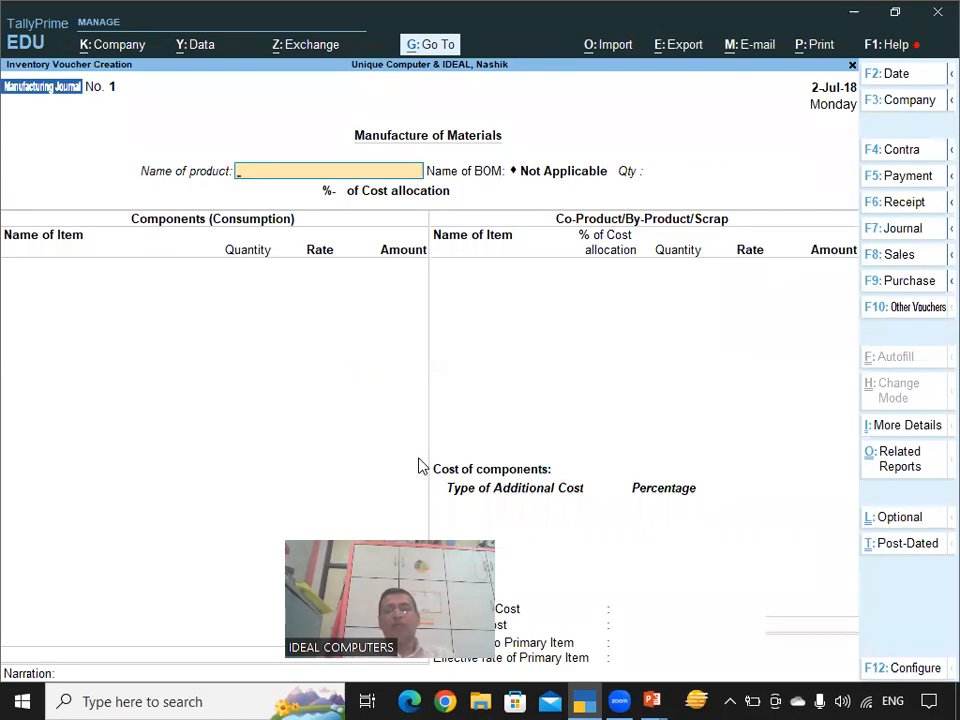
# Step: Set the product to manufacture to Computer, using the Computer BOM, with a quantity of 22
pyautogui.write('C')
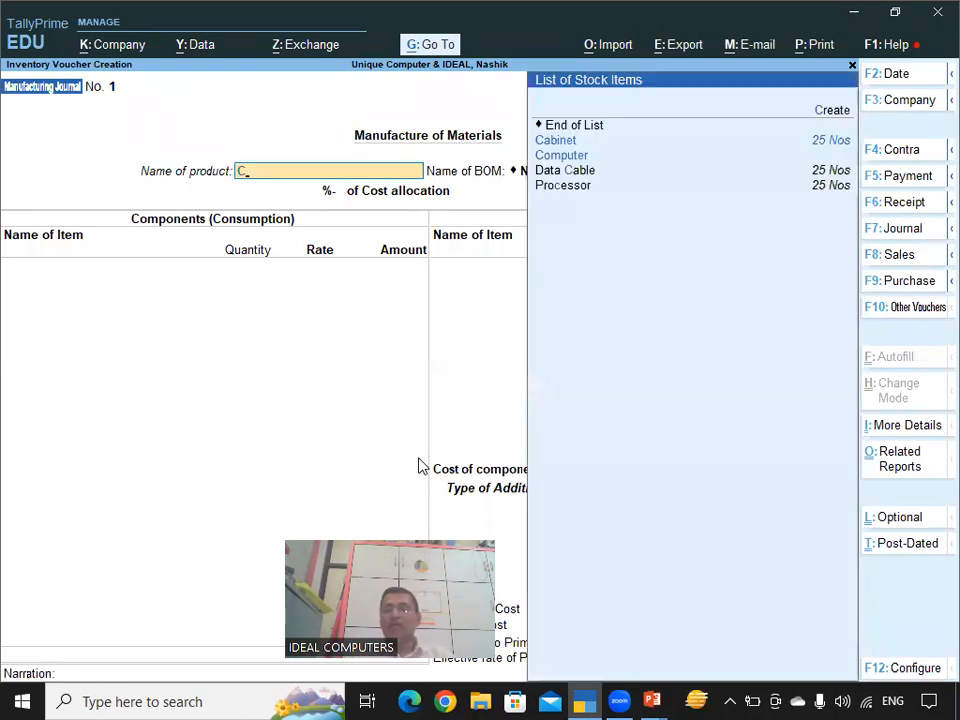
pyautogui.click(583, 160)
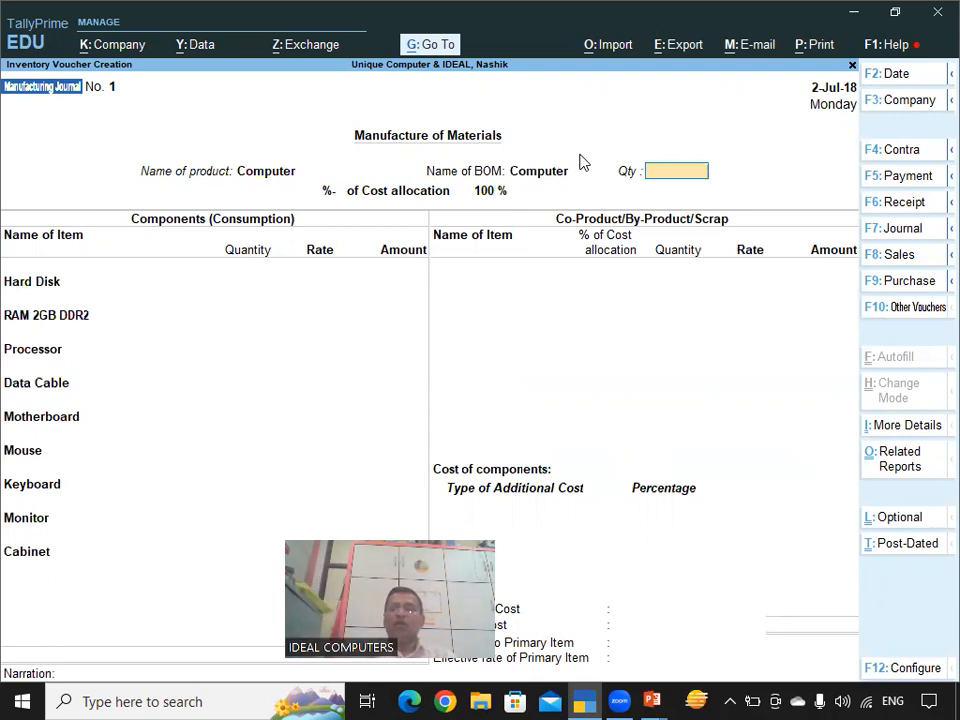
pyautogui.write('22')
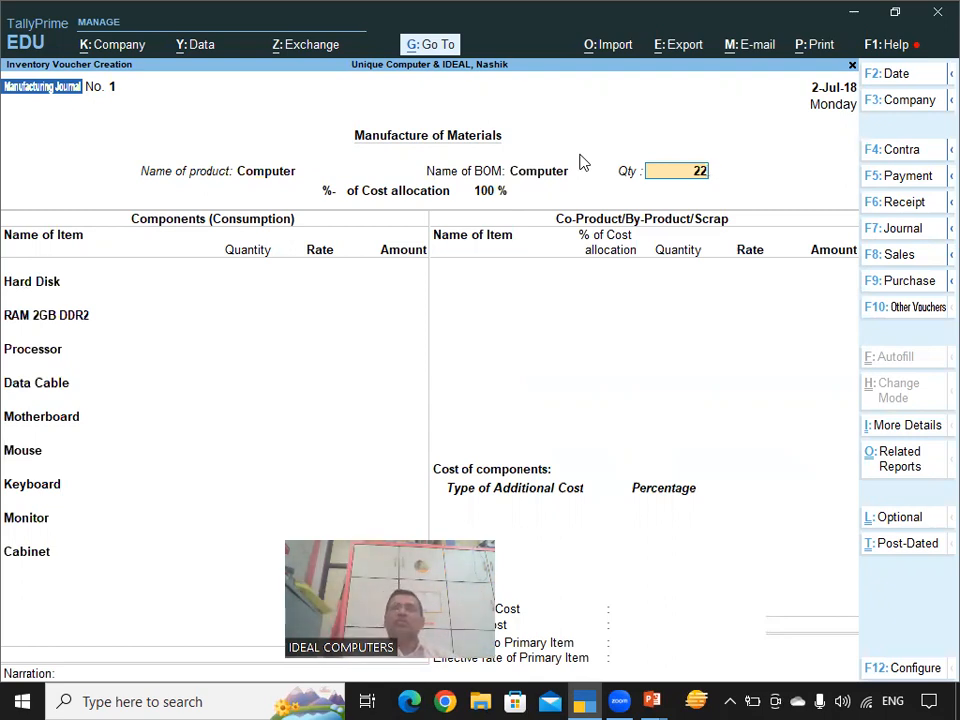
pyautogui.press('Return')
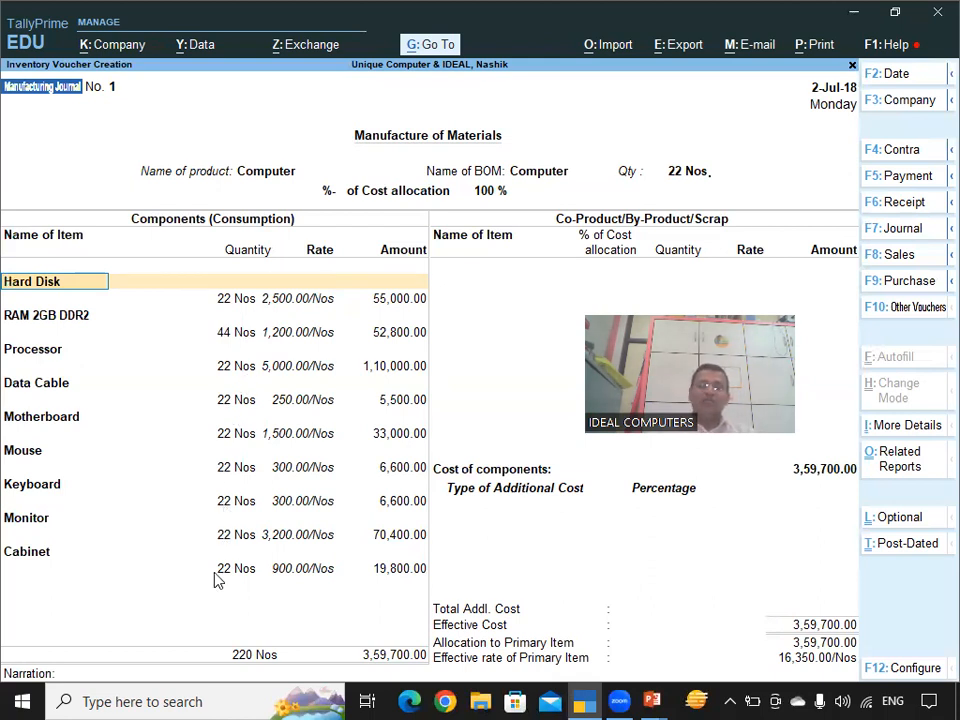
# Step: Accept the Hard Disk consumption line and advance to the quantity of RAM 2GB DDR2
pyautogui.press('Return')
pyautogui.press('Return')
pyautogui.press('Return')
pyautogui.press('Return')
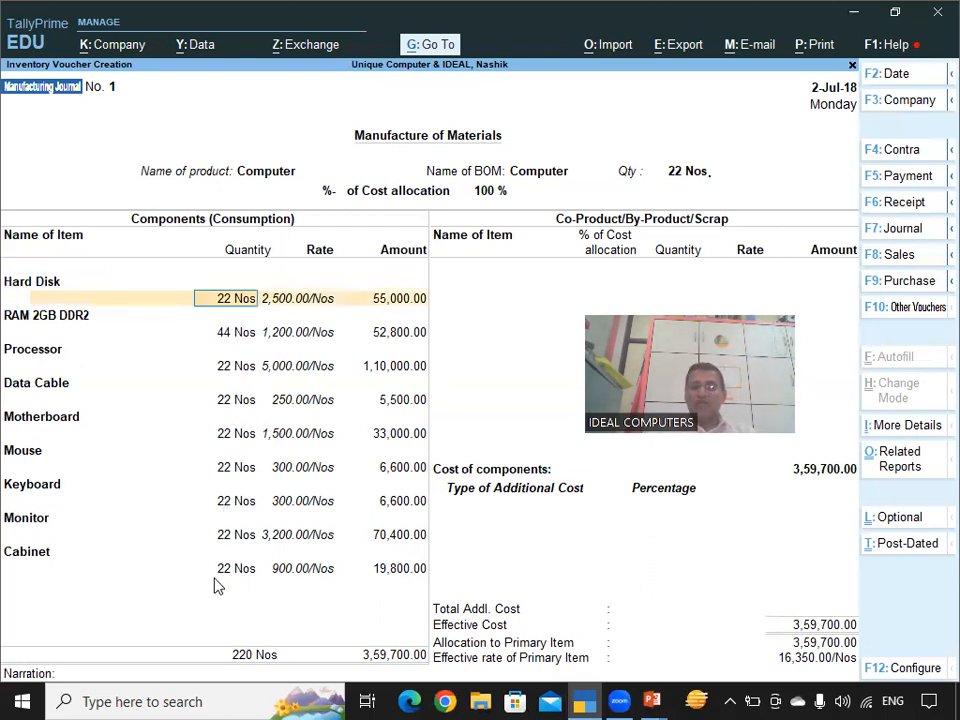
pyautogui.press('Return')
pyautogui.press('Return')
pyautogui.press('Return')
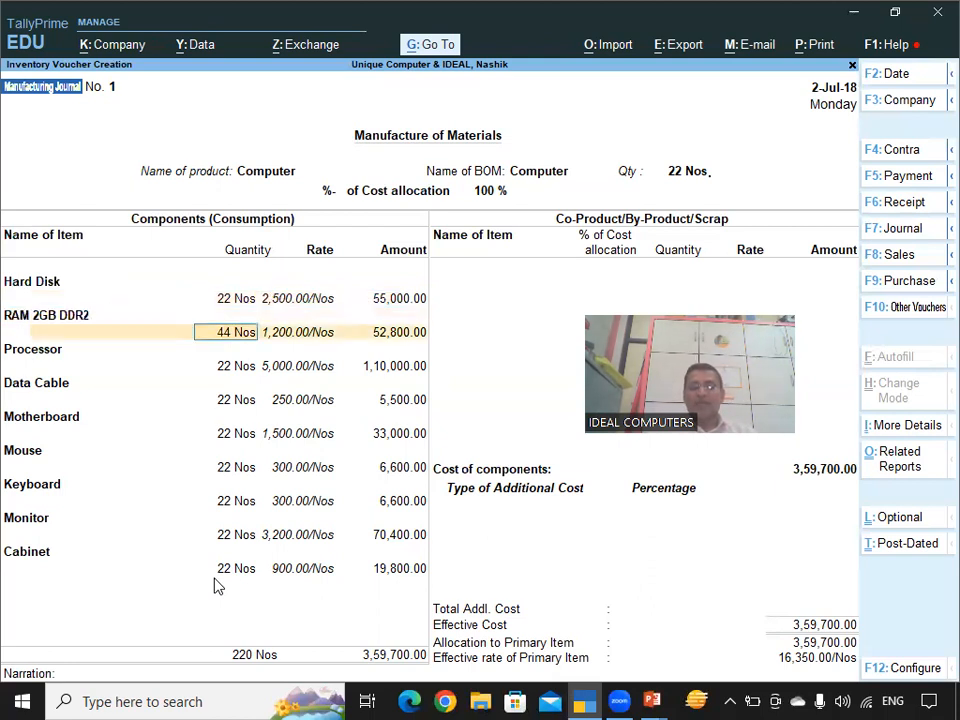
# Step: Try a consumption quantity of 22 for RAM 2GB DDR2 and restore it to 44
pyautogui.press('BackSpace')
pyautogui.press('BackSpace')
pyautogui.write('22')
pyautogui.press('Return')
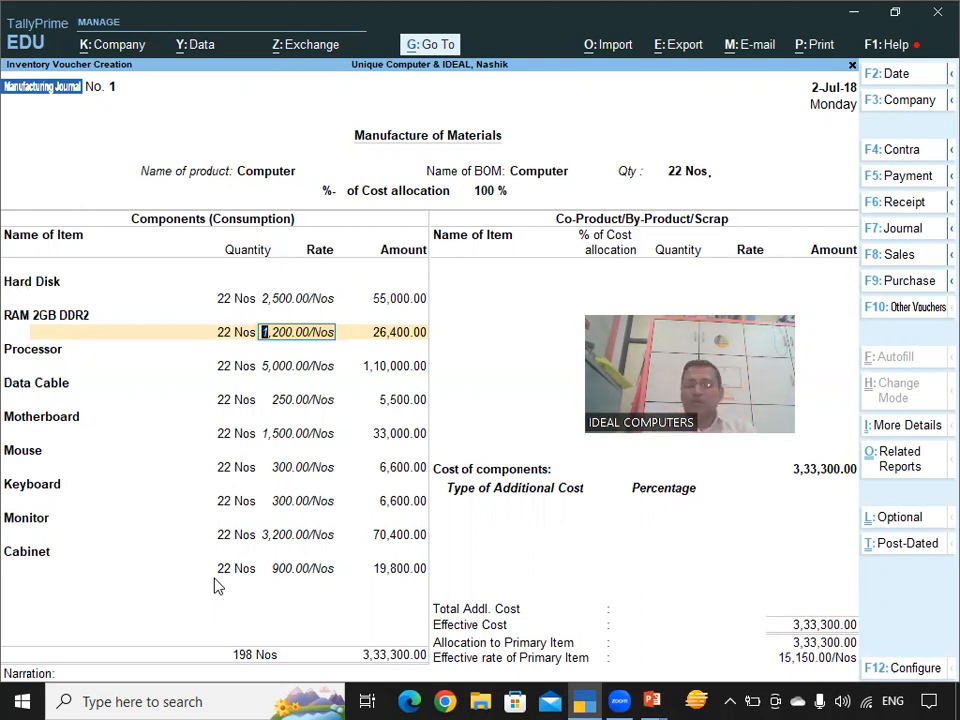
pyautogui.press('BackSpace')
pyautogui.write('44')
pyautogui.press('Return')
pyautogui.press('Return')
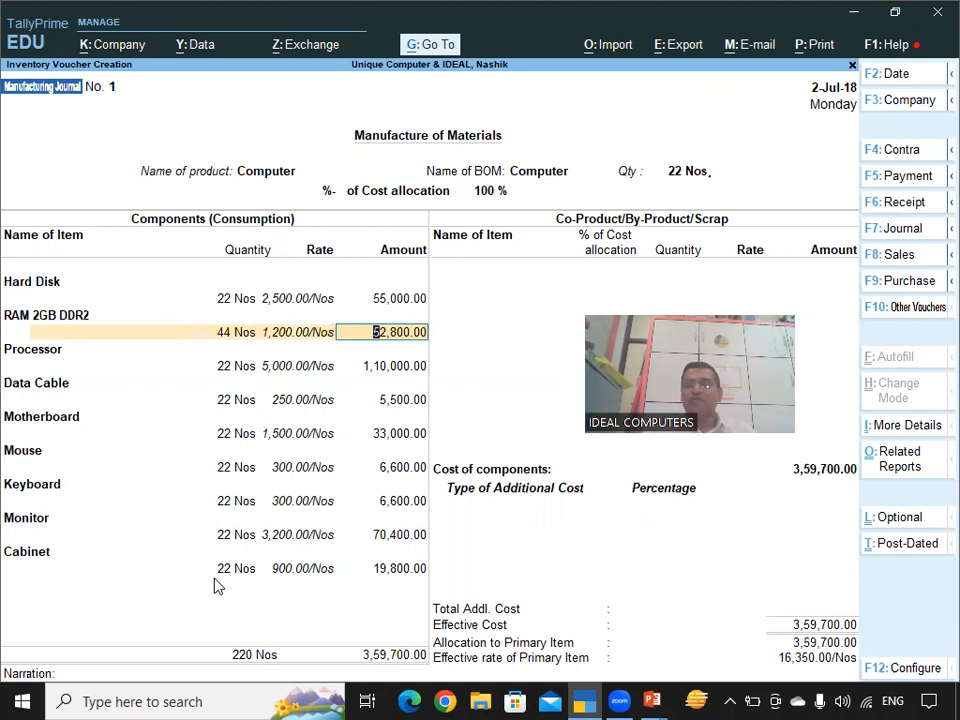
# Step: Accept the prefilled consumption quantities, rates and amounts of the remaining components from RAM 2GB DDR2 through Cabinet
pyautogui.press('Return')
pyautogui.press('Return')
pyautogui.press('Return')
pyautogui.press('Return')
pyautogui.press('Return')
pyautogui.press('Return')
pyautogui.press('Return')
pyautogui.press('Return')
pyautogui.press('Return')
pyautogui.press('Return')
pyautogui.press('Return')
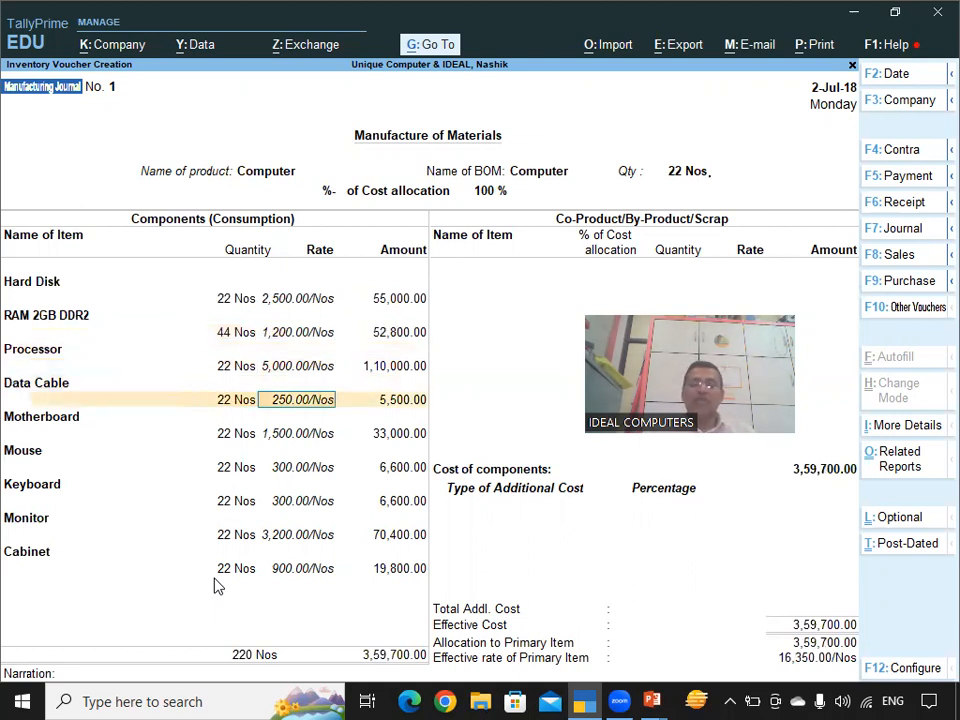
pyautogui.press('Return')
pyautogui.press('Return')
pyautogui.press('Return')
pyautogui.press('Return')
pyautogui.press('Return')
pyautogui.press('Return')
pyautogui.press('Return')
pyautogui.press('Return')
pyautogui.press('Return')
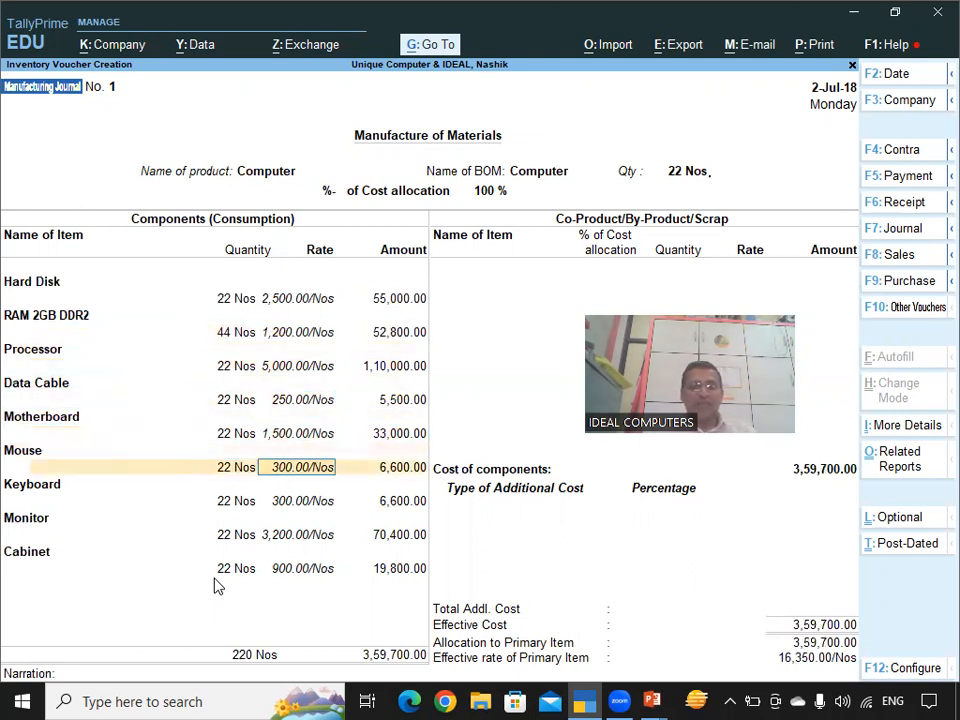
pyautogui.press('Return')
pyautogui.press('Return')
pyautogui.press('Return')
pyautogui.press('Return')
pyautogui.press('Return')
pyautogui.press('Return')
pyautogui.press('Return')
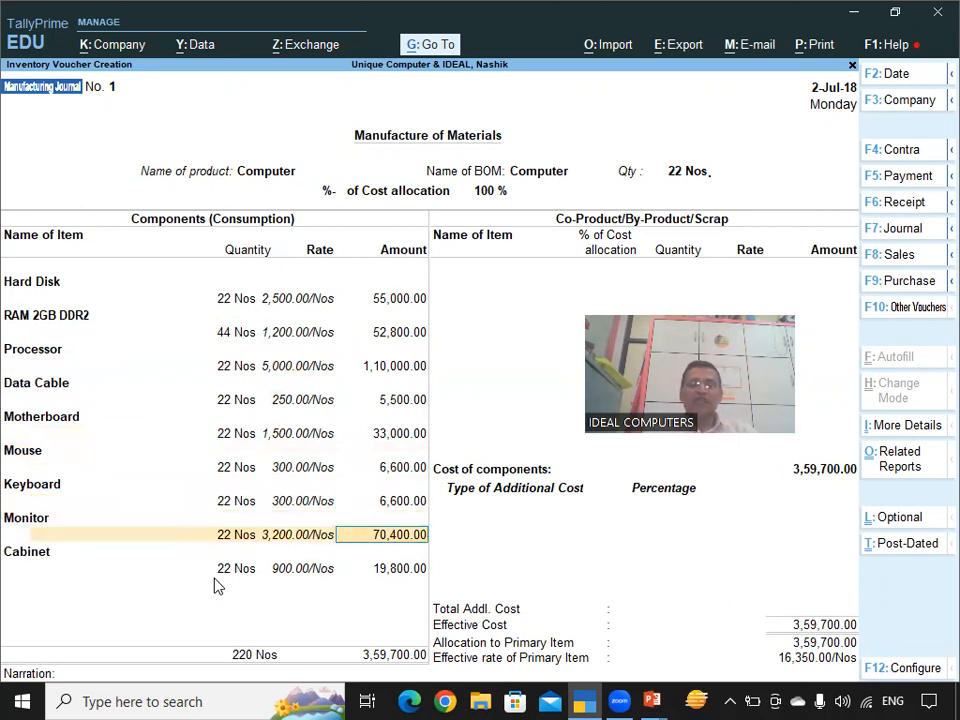
pyautogui.press('Return')
pyautogui.press('Return')
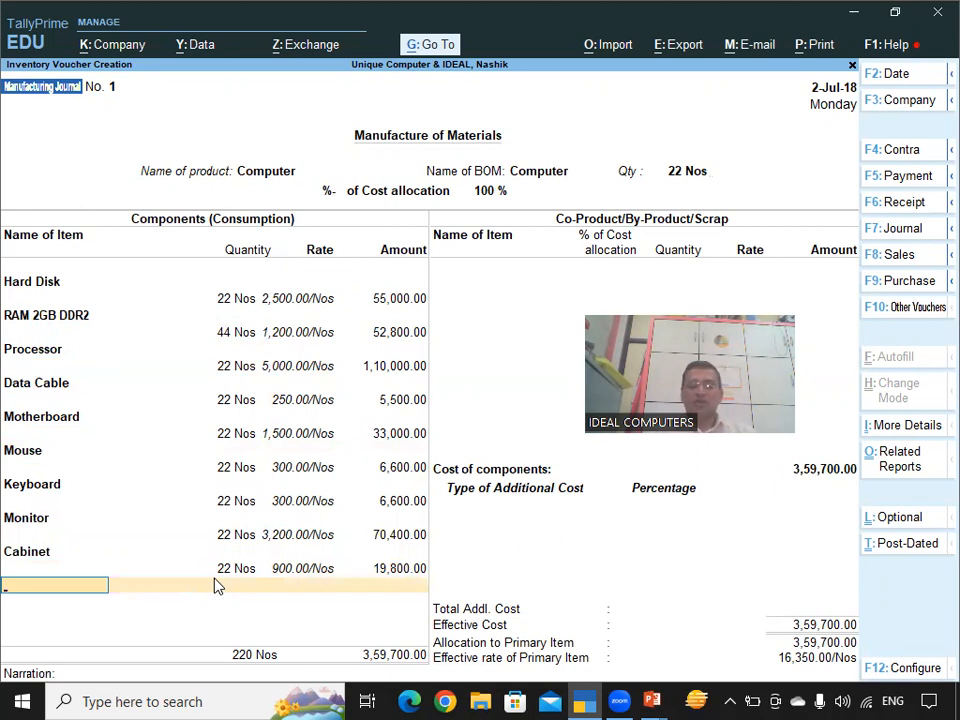
# Step: End the consumed components list without adding another item and leave the co-product, by-product and scrap list empty
pyautogui.write('H')
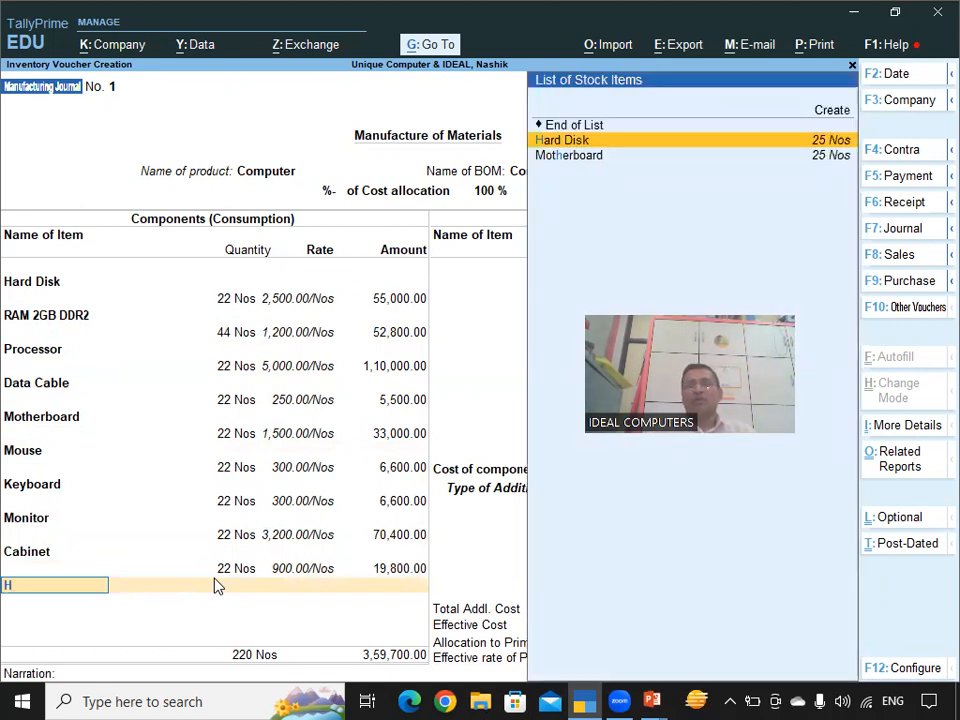
pyautogui.press('BackSpace')
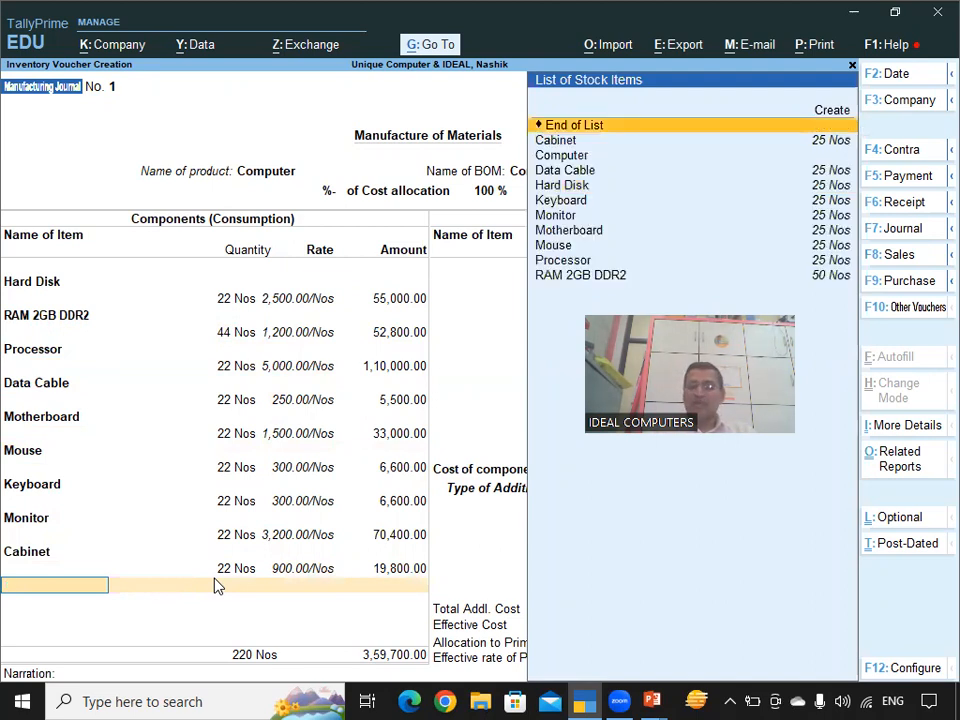
pyautogui.press('Return')
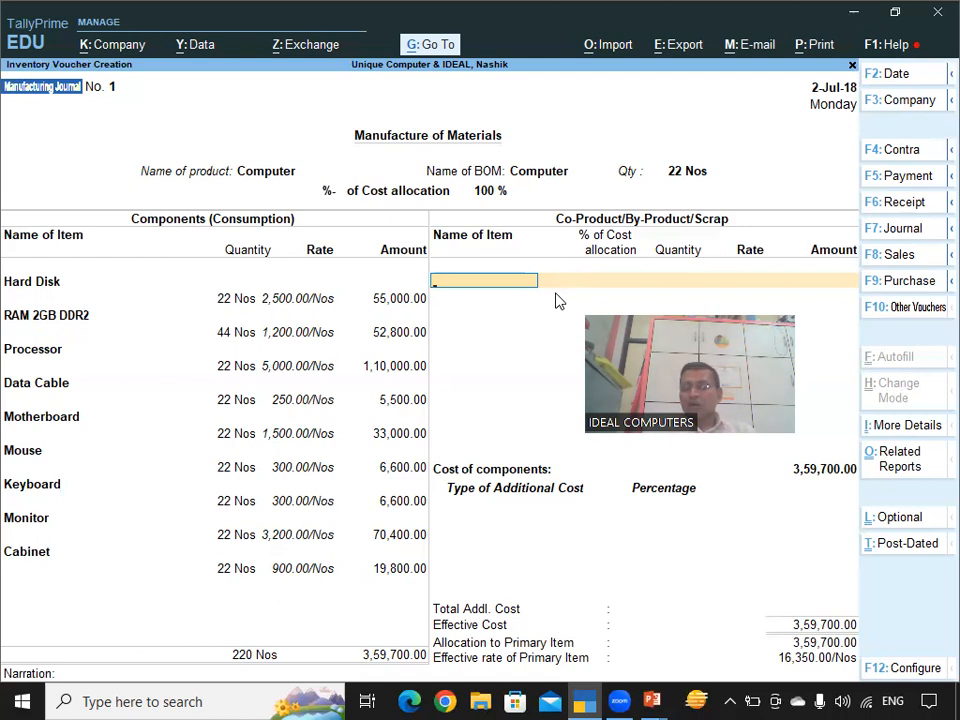
pyautogui.press('Return')
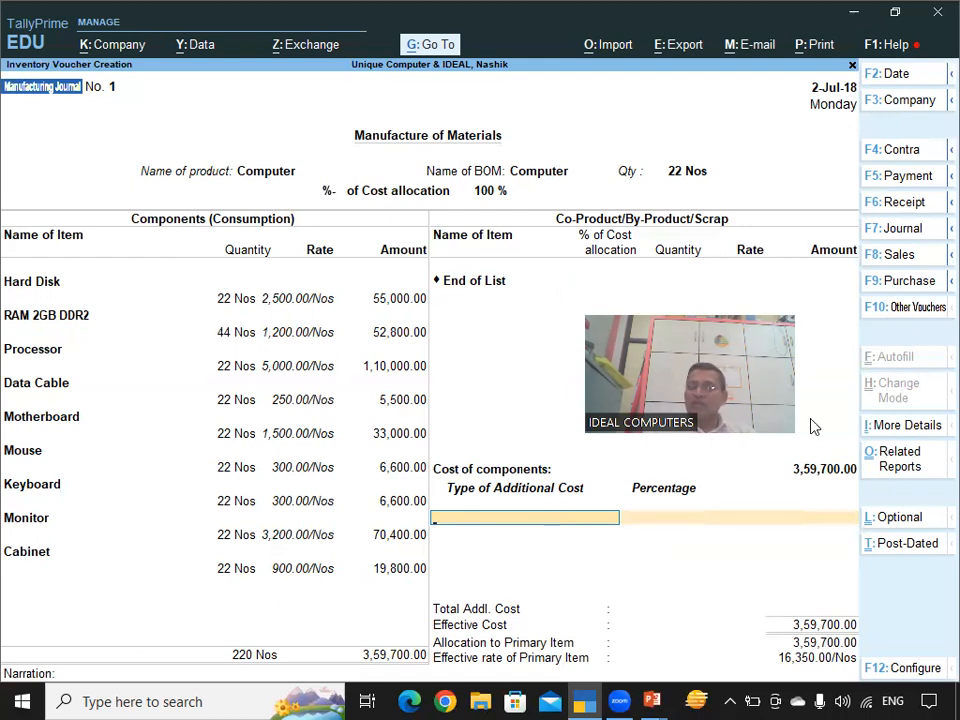
pyautogui.press('ctrl')
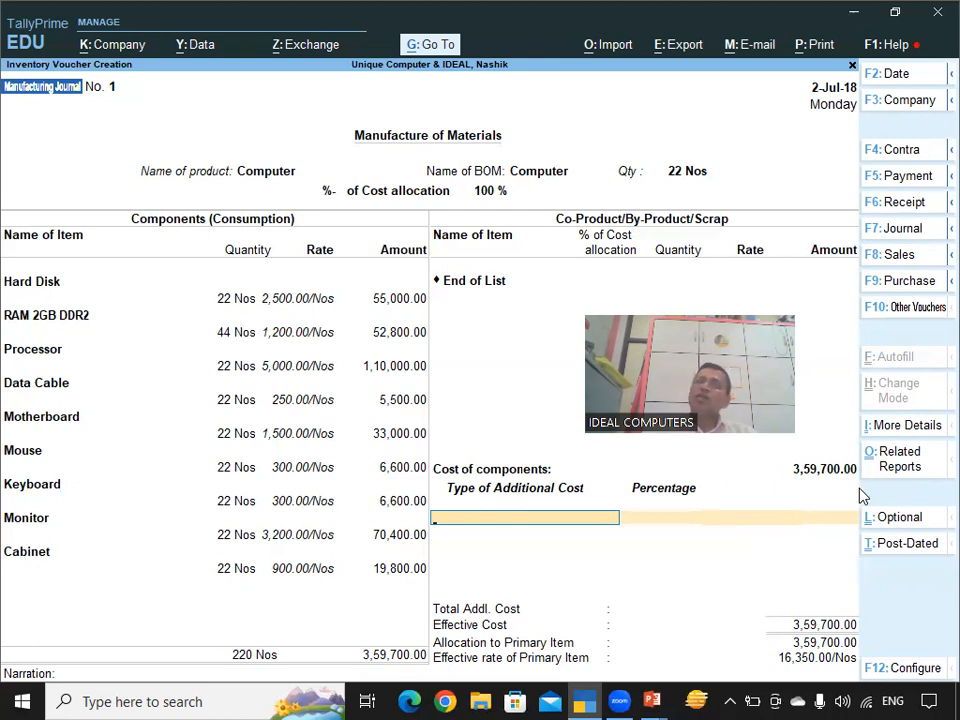
pyautogui.press('ctrl')
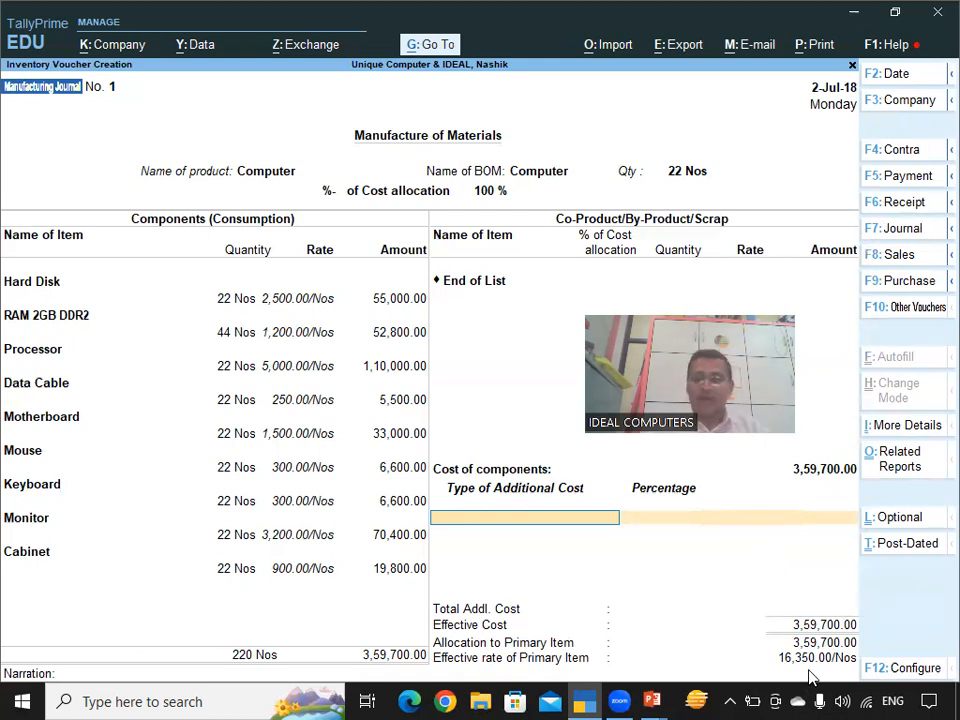
# Step: Add Power Charges as an additional cost with an amount of 3540, leaving its percentage blank
pyautogui.write('P')
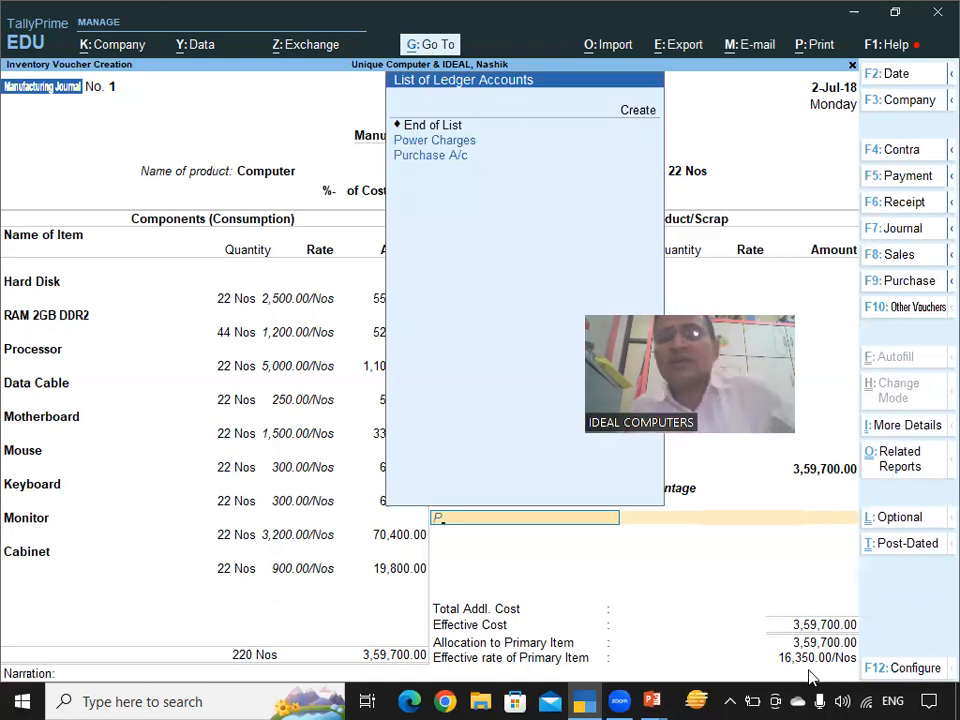
pyautogui.click(436, 143)
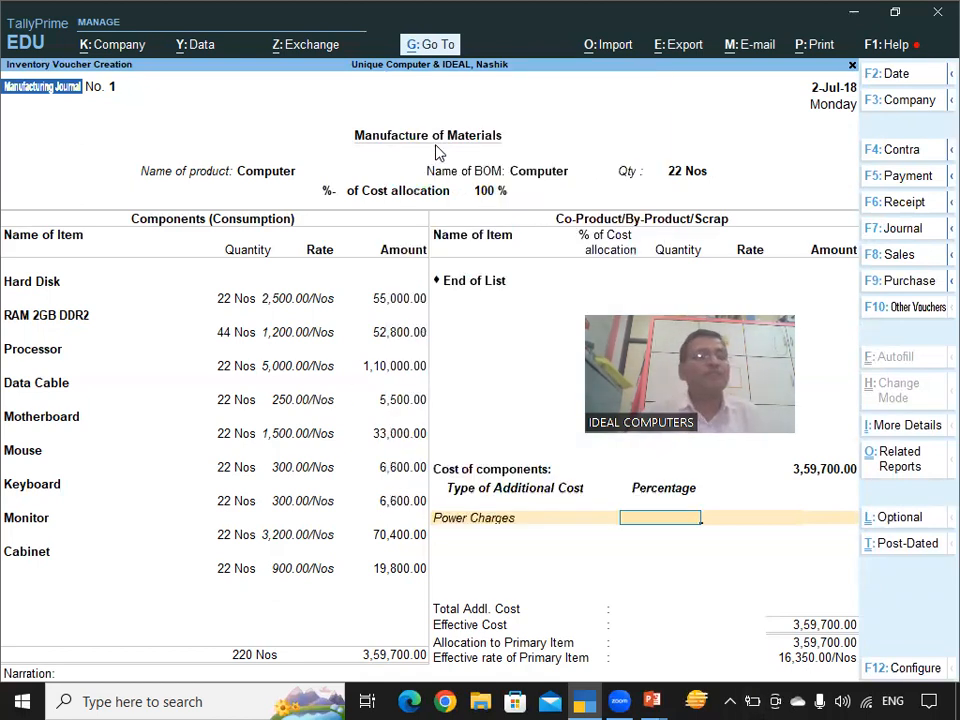
pyautogui.write('3')
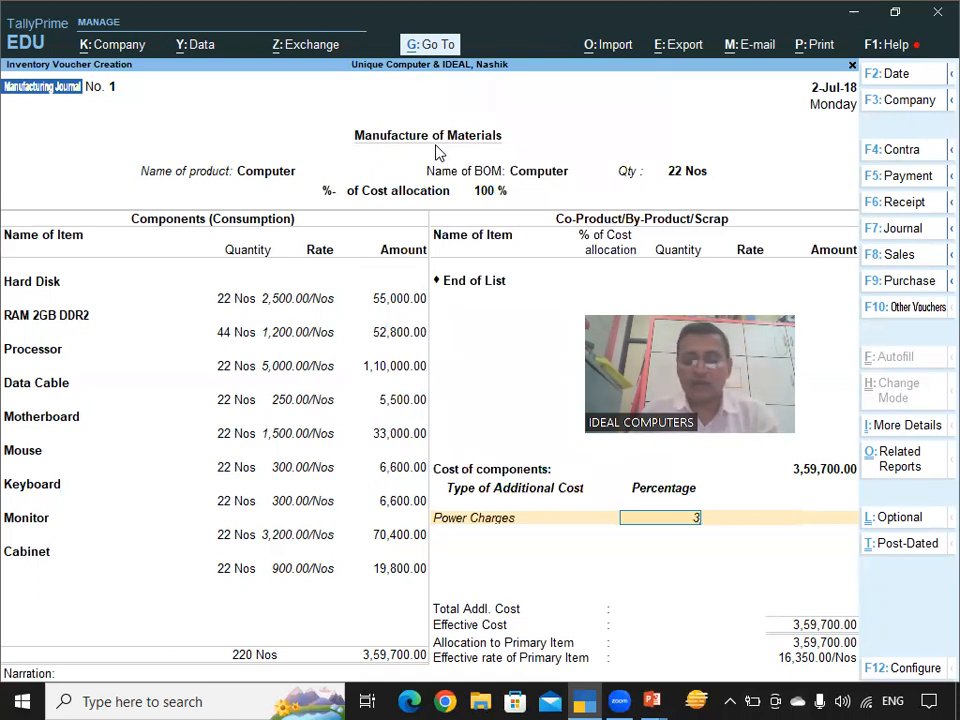
pyautogui.write('540')
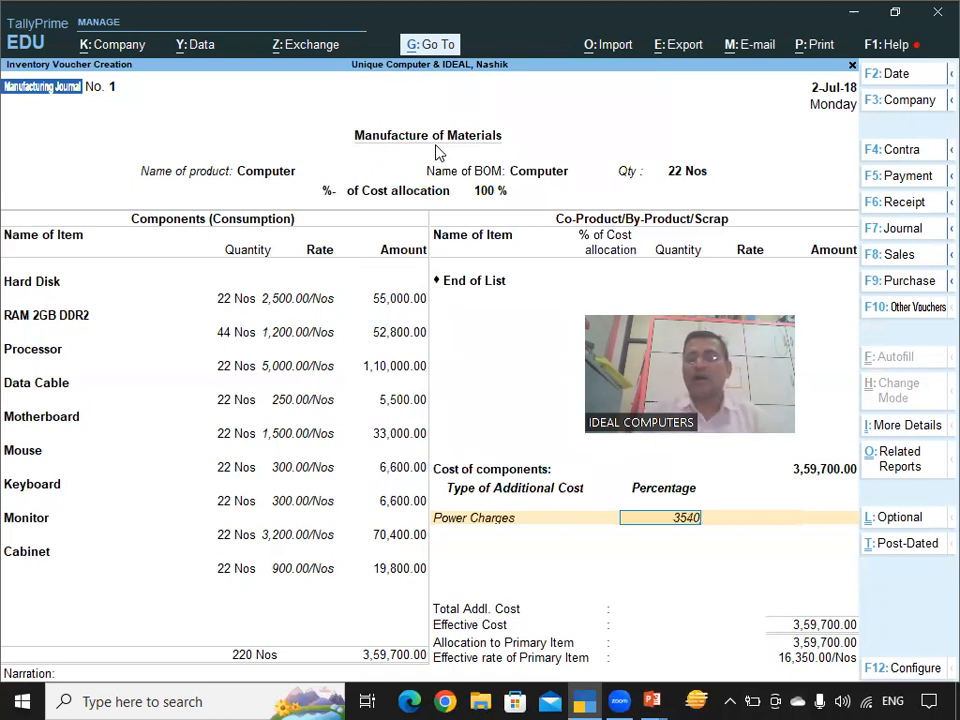
pyautogui.press('BackSpace')
pyautogui.press('BackSpace')
pyautogui.press('BackSpace')
pyautogui.press('BackSpace')
pyautogui.press('Return')
pyautogui.write('3540')
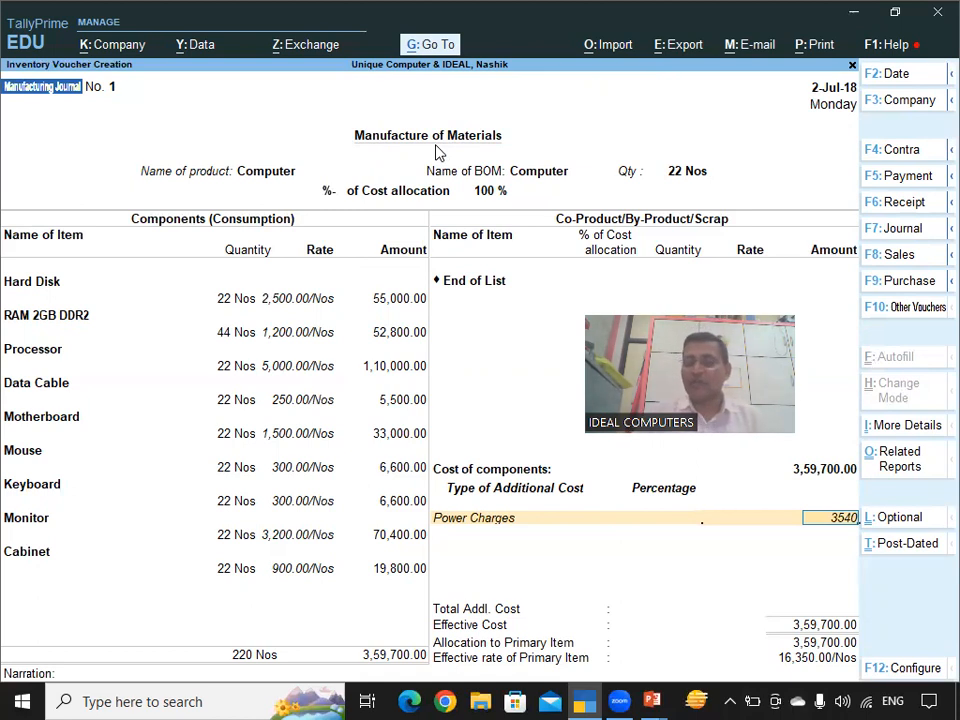
pyautogui.press('Return')
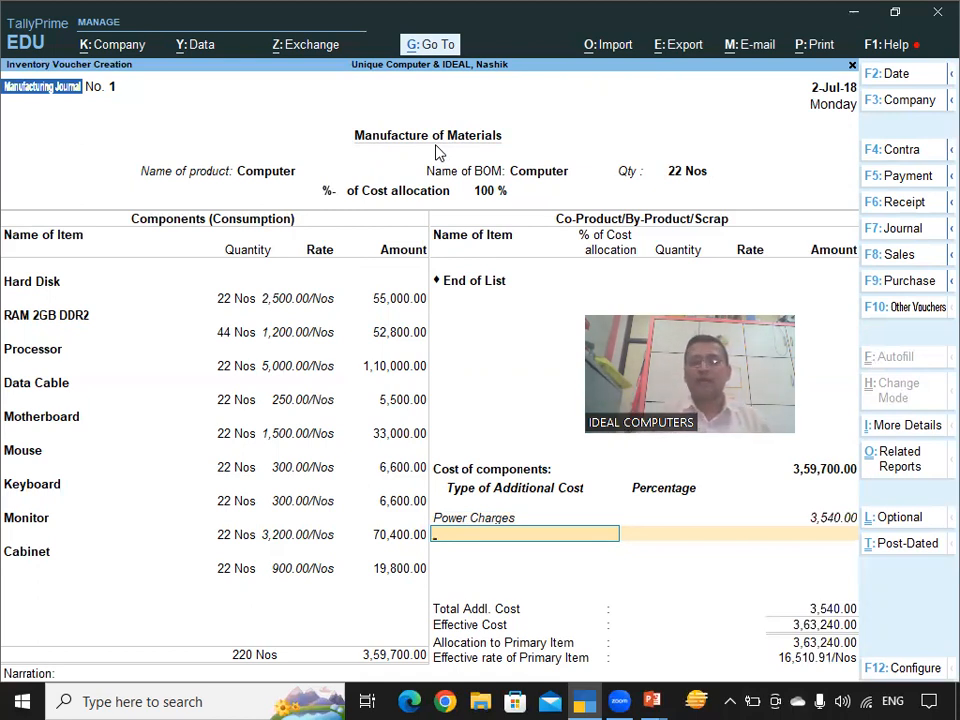
# Step: Add Installation Charges as an additional cost with an amount of 7080 and no percentage, and end the additional cost list
pyautogui.write('I')
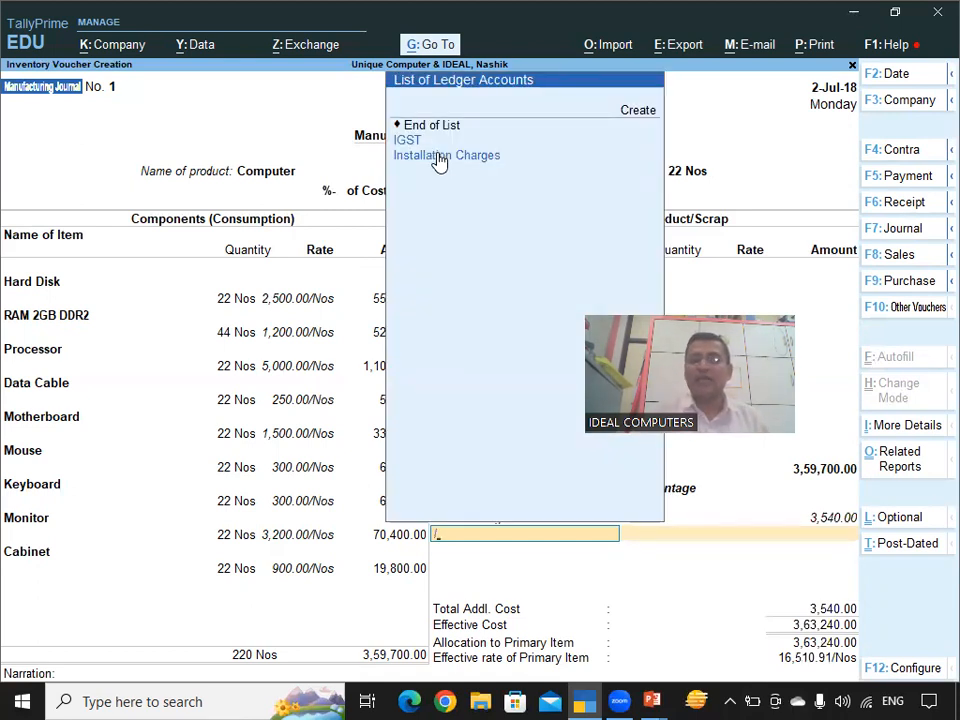
pyautogui.click(441, 158)
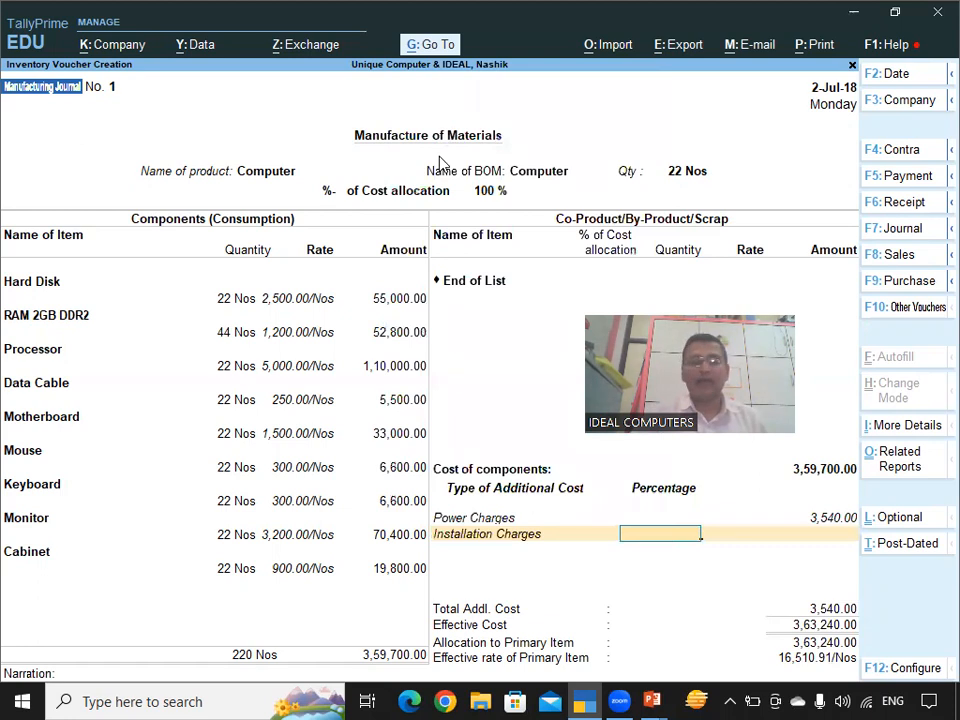
pyautogui.press('Return')
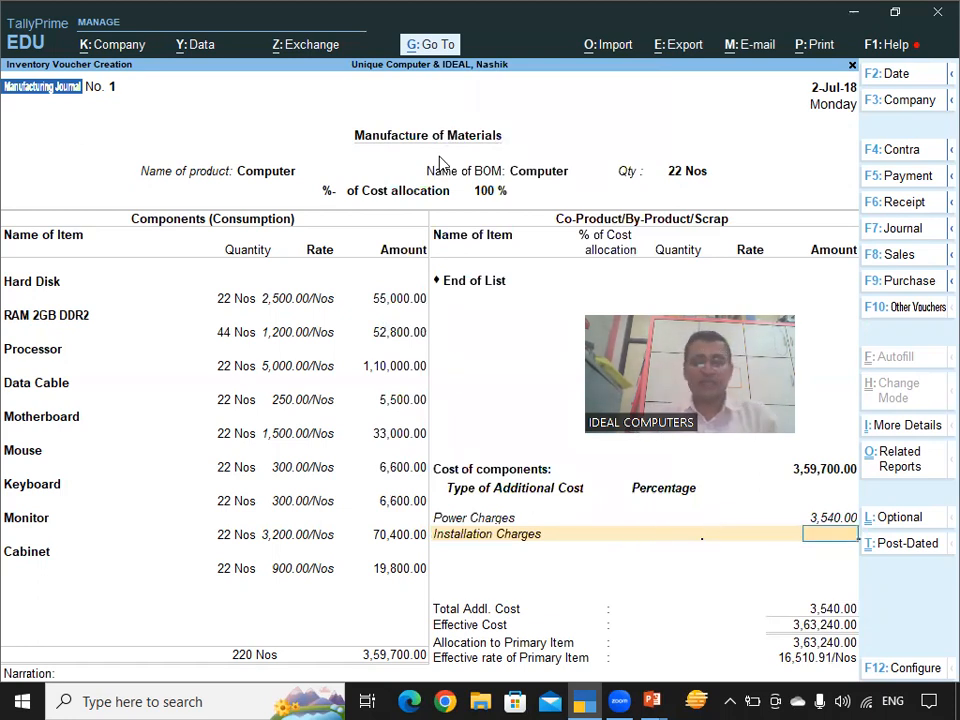
pyautogui.write('7080')
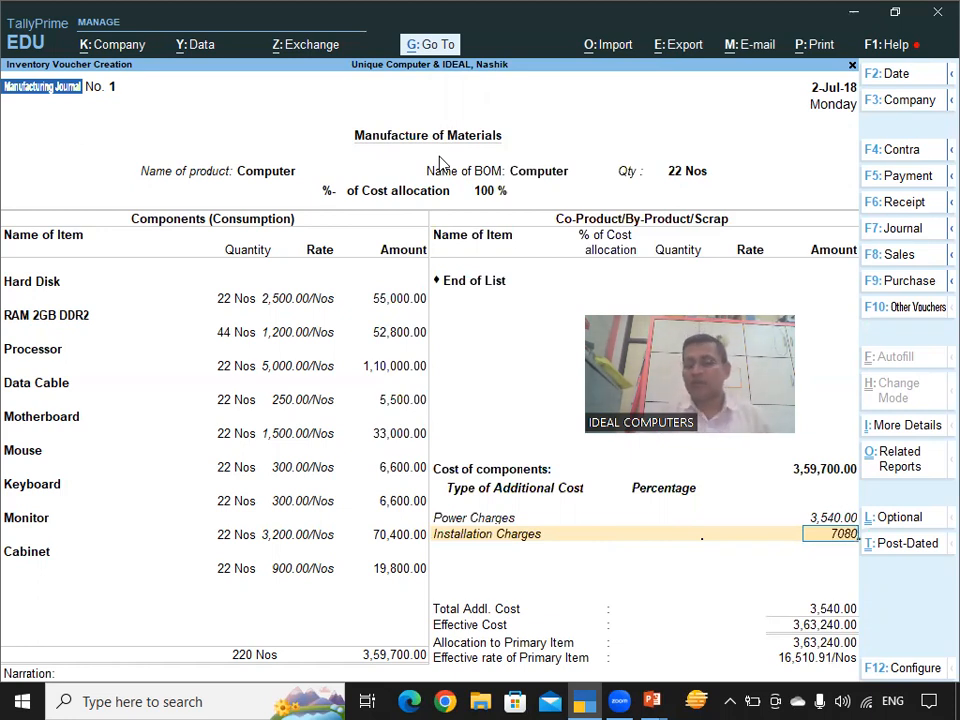
pyautogui.press('Return')
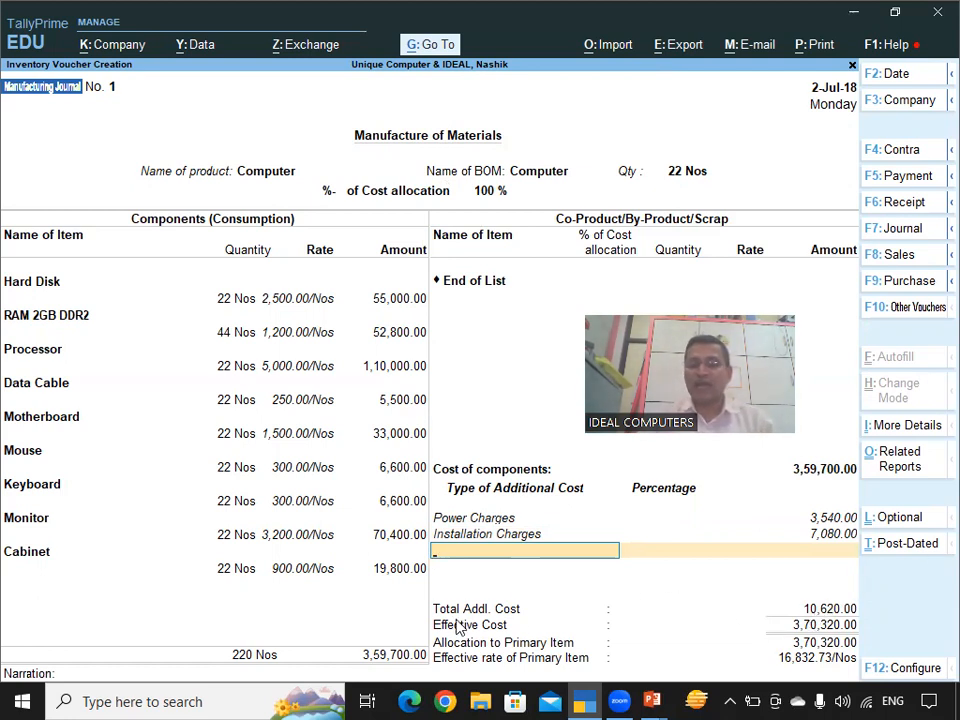
pyautogui.press('ctrl')
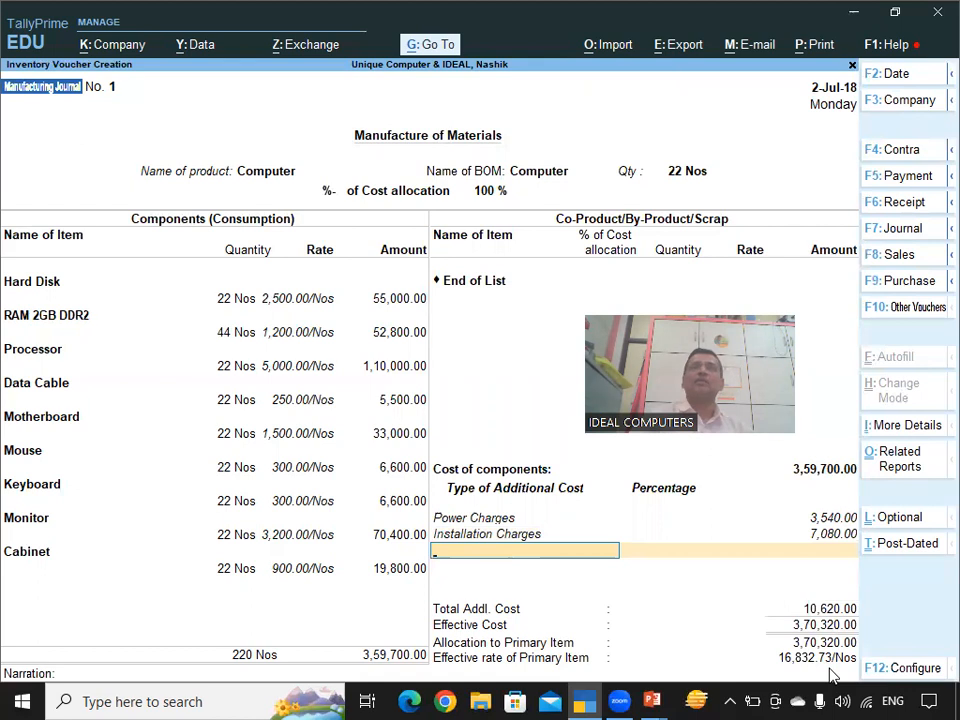
pyautogui.press('Return')
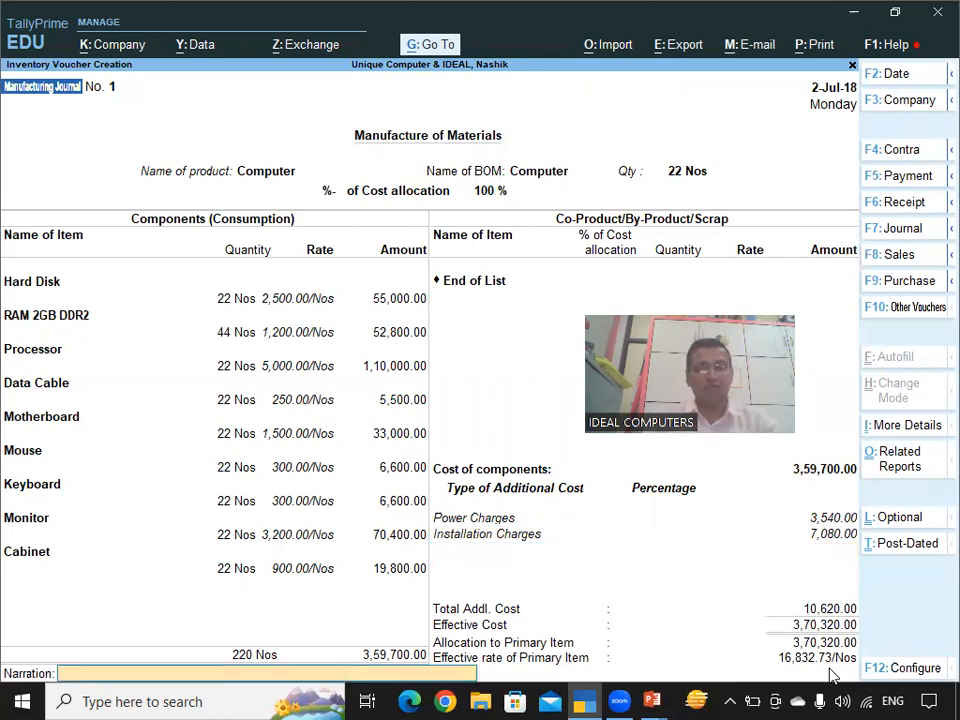
# Step: Set the manufacturing journal's date to 31-Jul-18 and save the voucher with an empty narration
pyautogui.press('F2')
pyautogui.write('31')
pyautogui.press('Return')
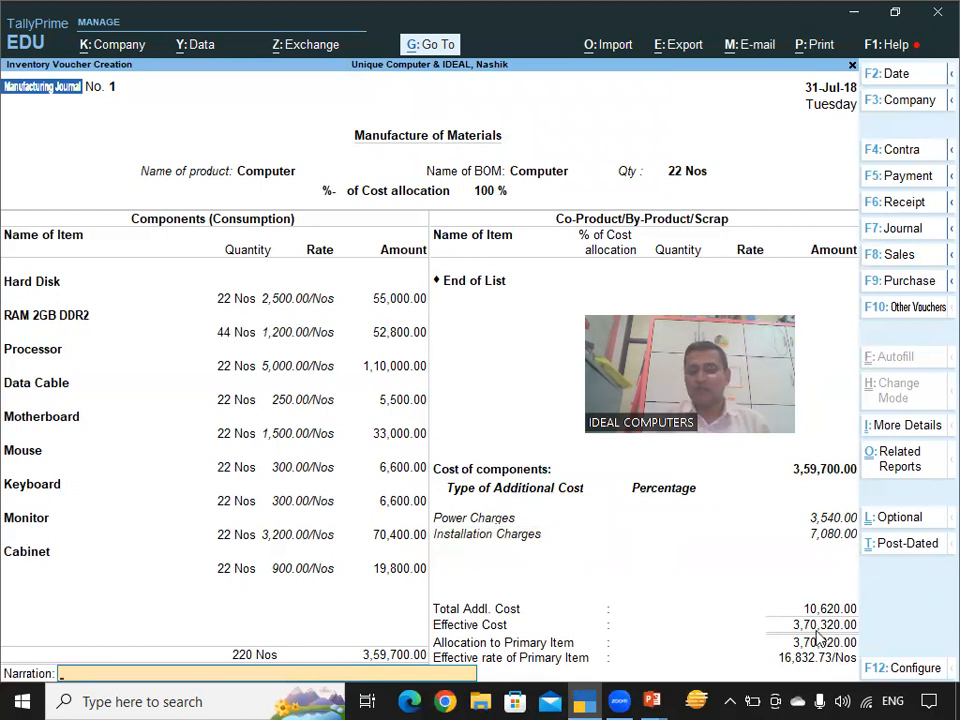
pyautogui.press('Return')
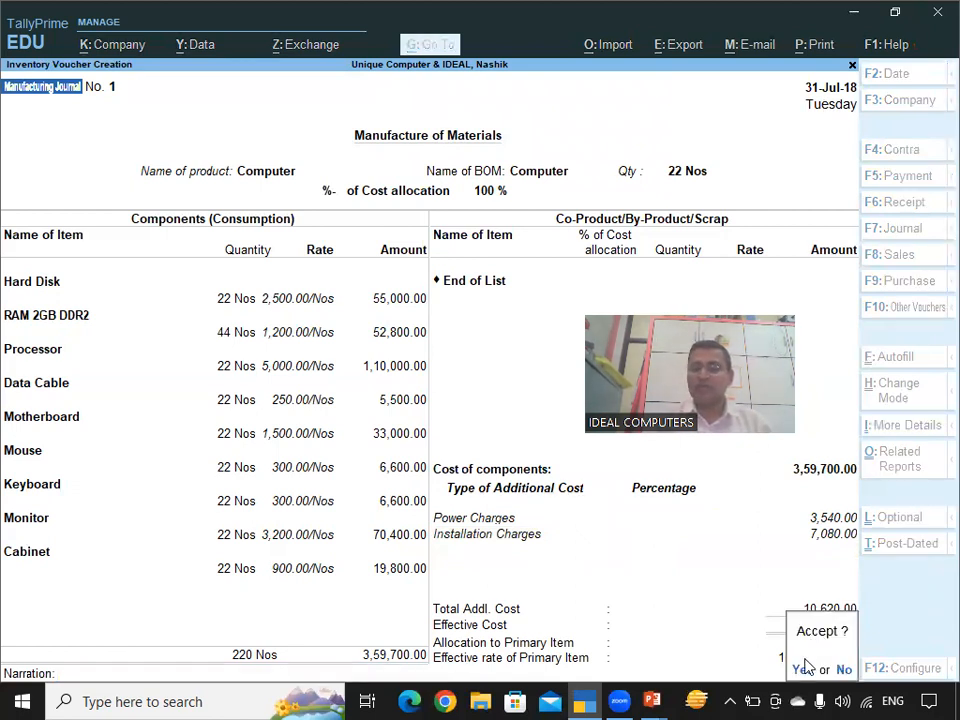
pyautogui.click(803, 671)
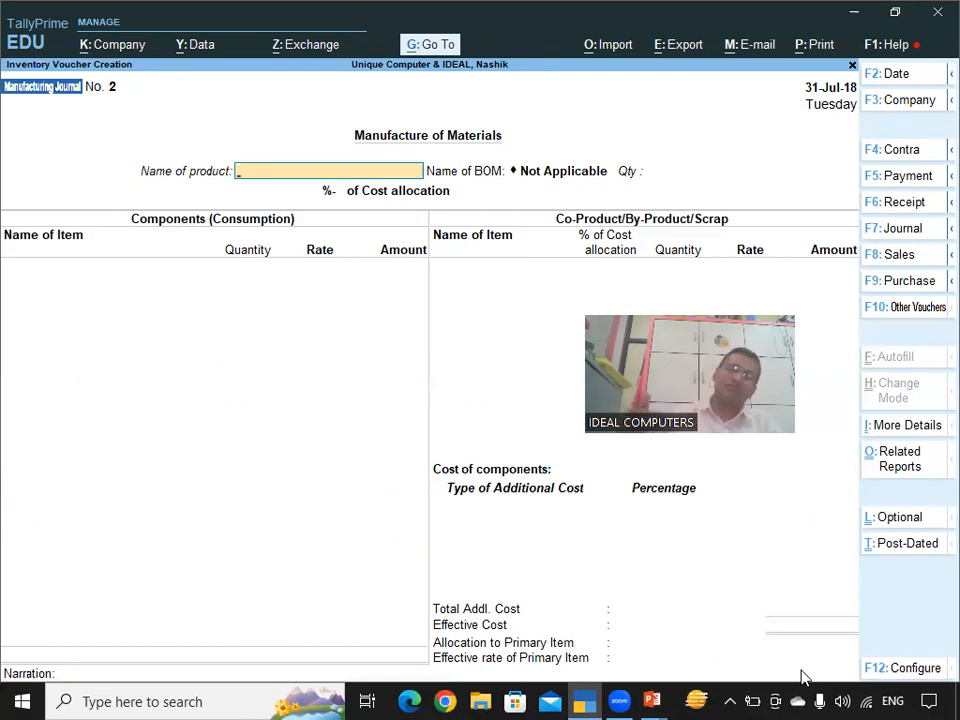
# Step: Leave voucher creation and open the Stock Summary with its stock groups expanded to individual items
pyautogui.press('ctrl')
pyautogui.press('ctrl')
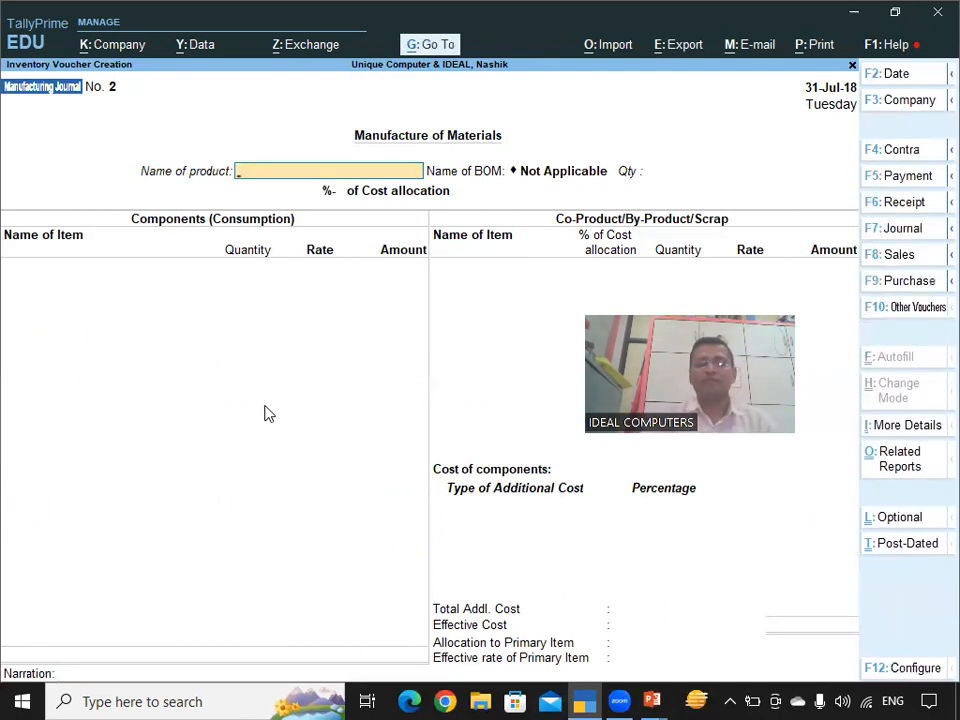
pyautogui.press('Escape')
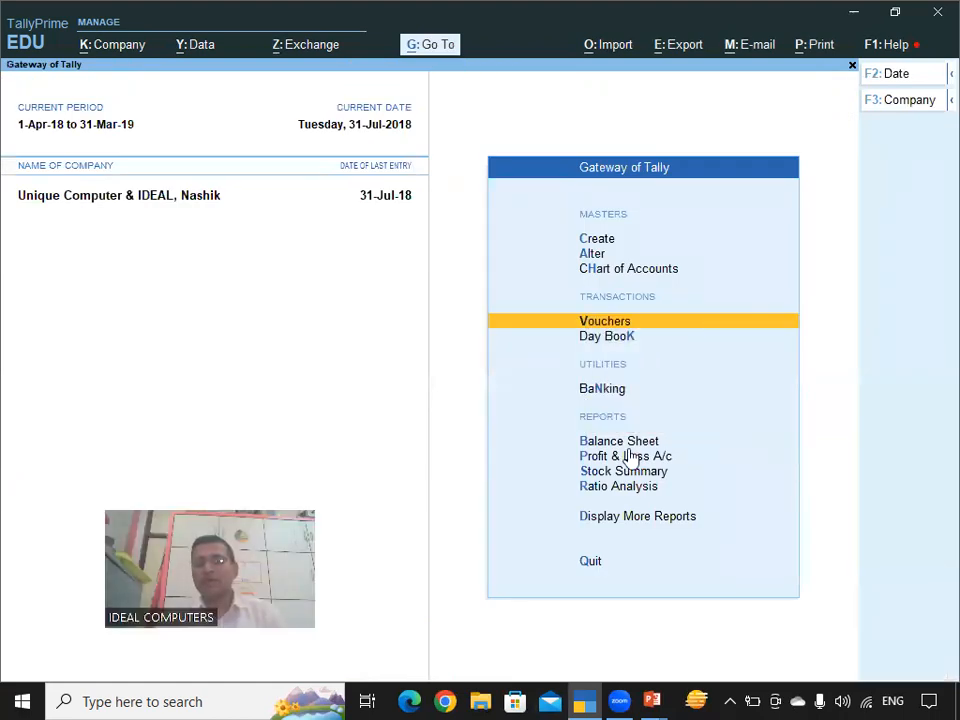
pyautogui.press('Down')
pyautogui.press('Down')
pyautogui.press('Down')
pyautogui.press('Down')
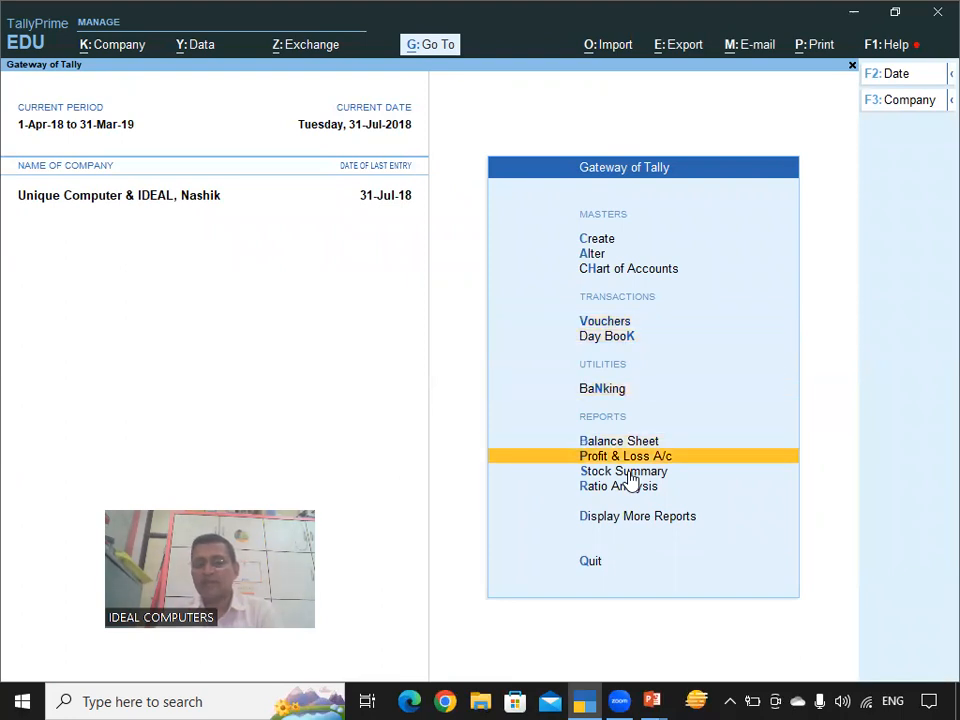
pyautogui.click(626, 473)
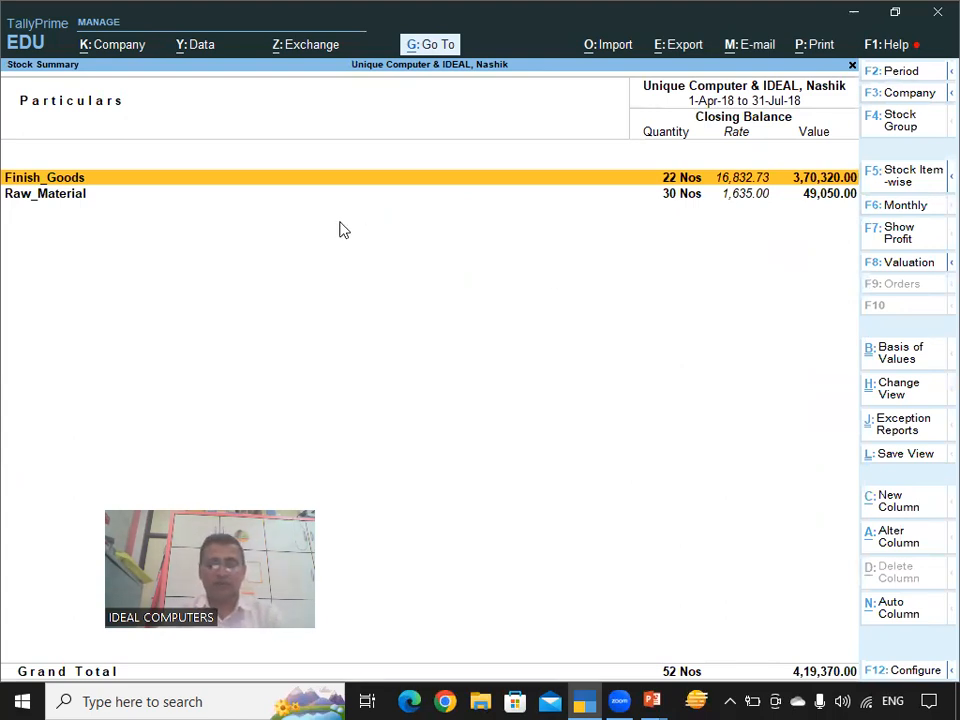
pyautogui.hotkey('alt', 'F5')
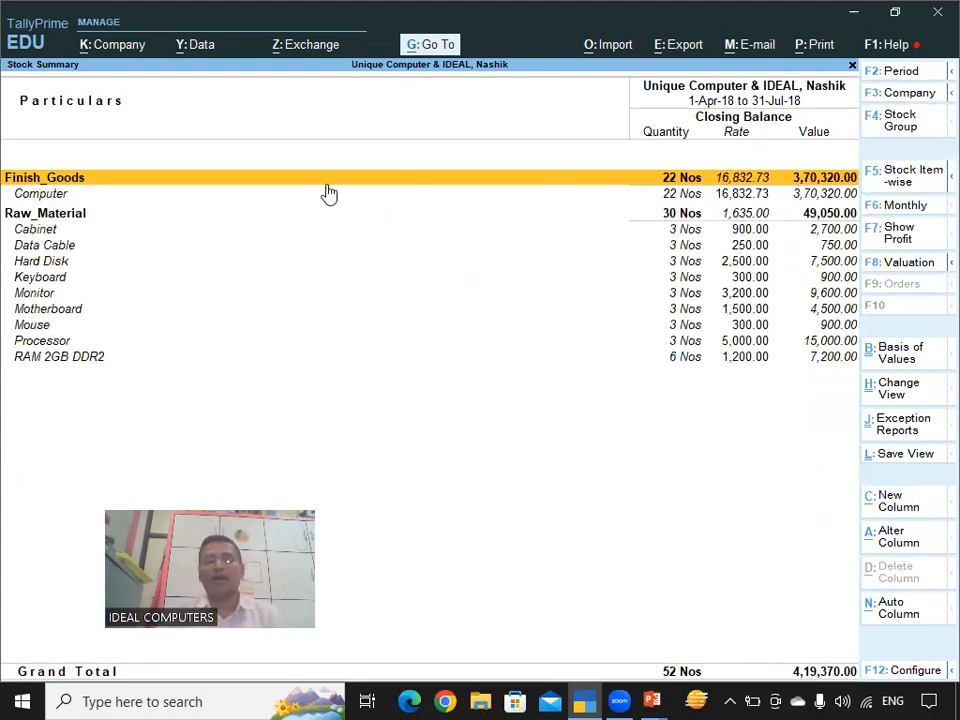
# Step: Examine the closing quantities of Computer and the remaining raw material items in the Stock Summary
pyautogui.click(30, 192)
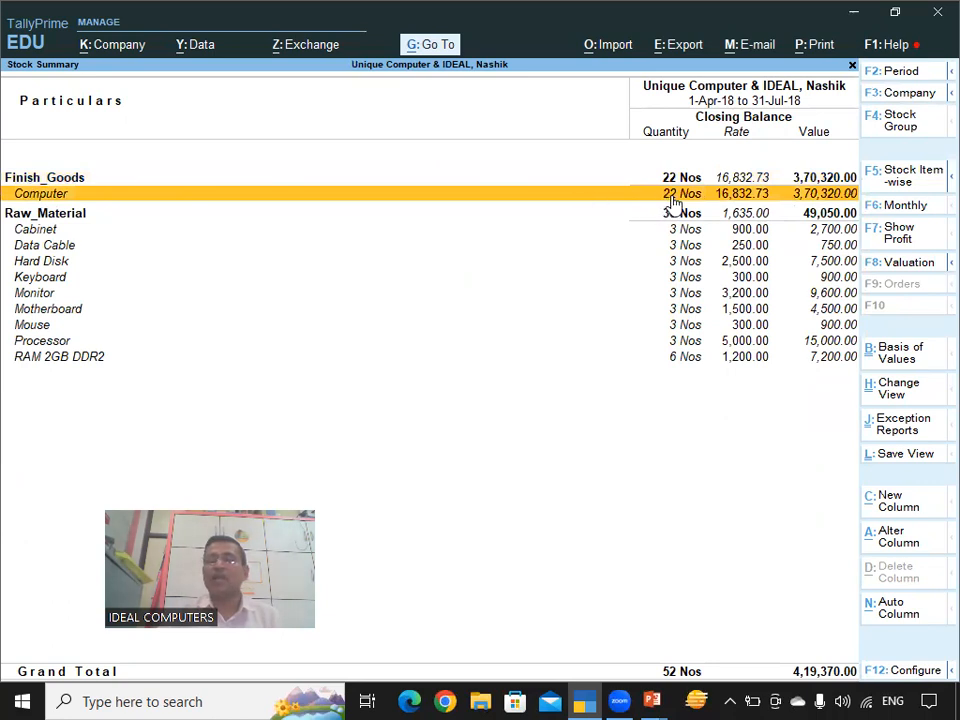
pyautogui.click(38, 229)
pyautogui.click(42, 247)
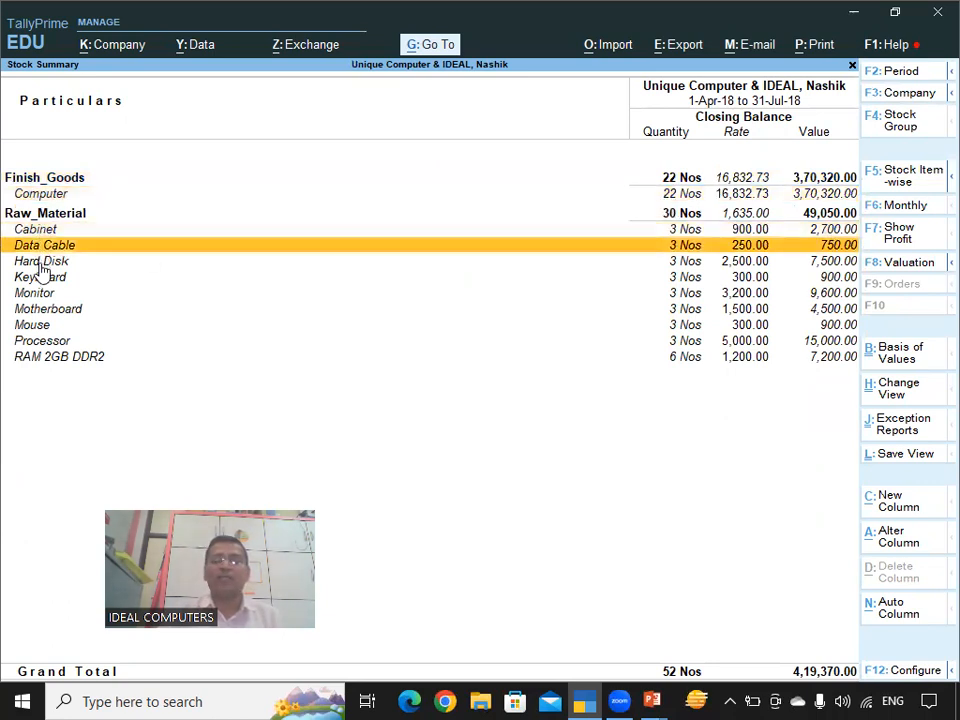
pyautogui.click(40, 262)
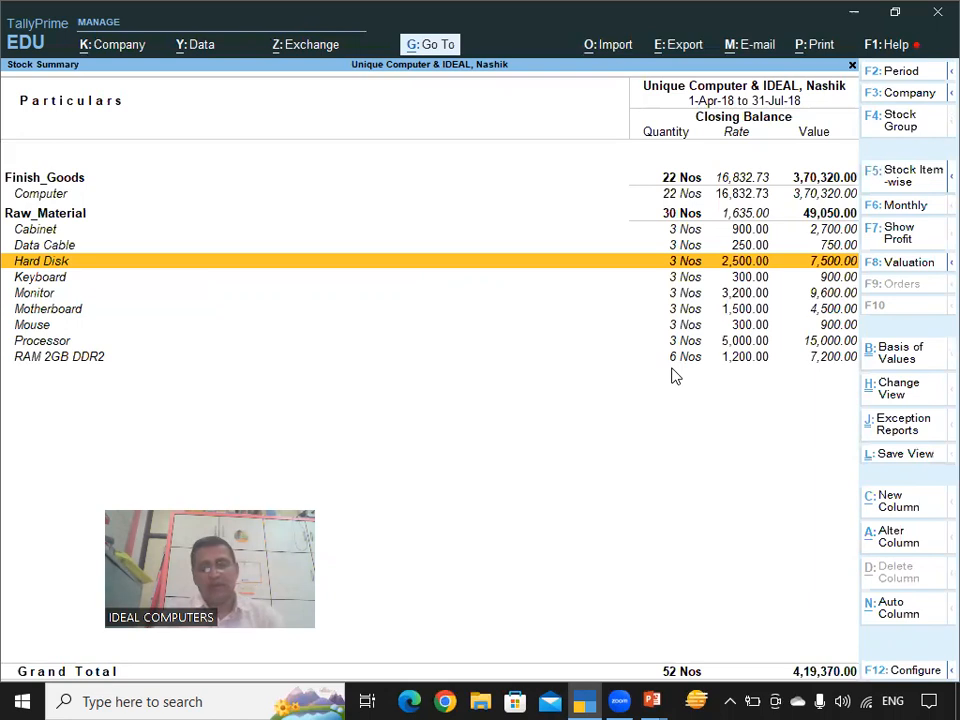
# Step: Switch to the PowerPoint slide show and advance to the 01/08/2018 sales transaction for Nath Computer, Beed
pyautogui.press('alt')
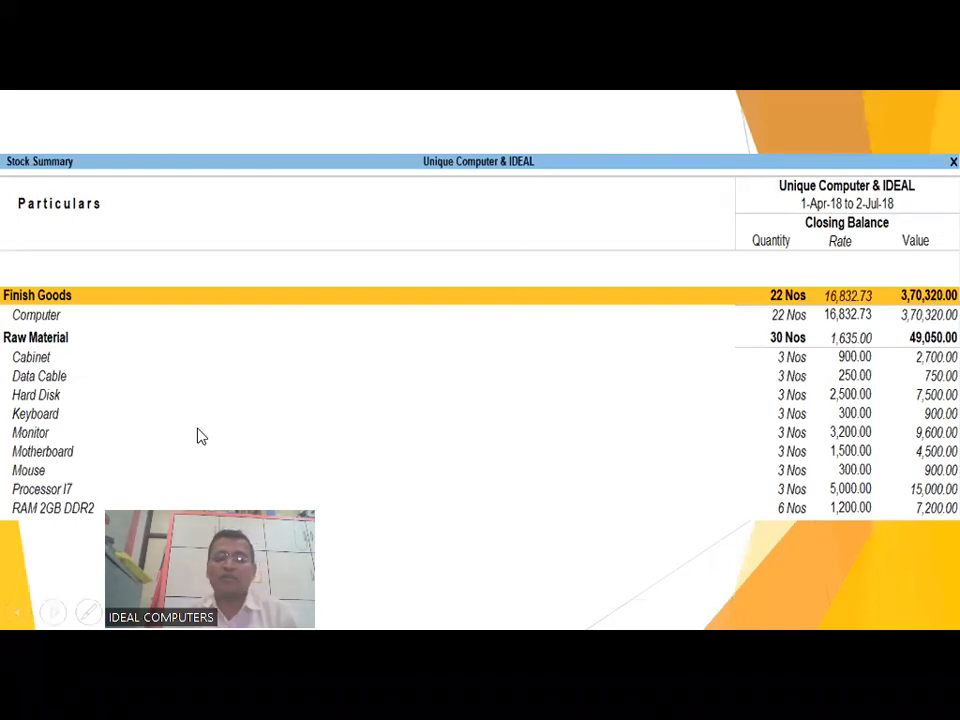
pyautogui.moveTo(162, 495); pyautogui.dragTo(417, 480)
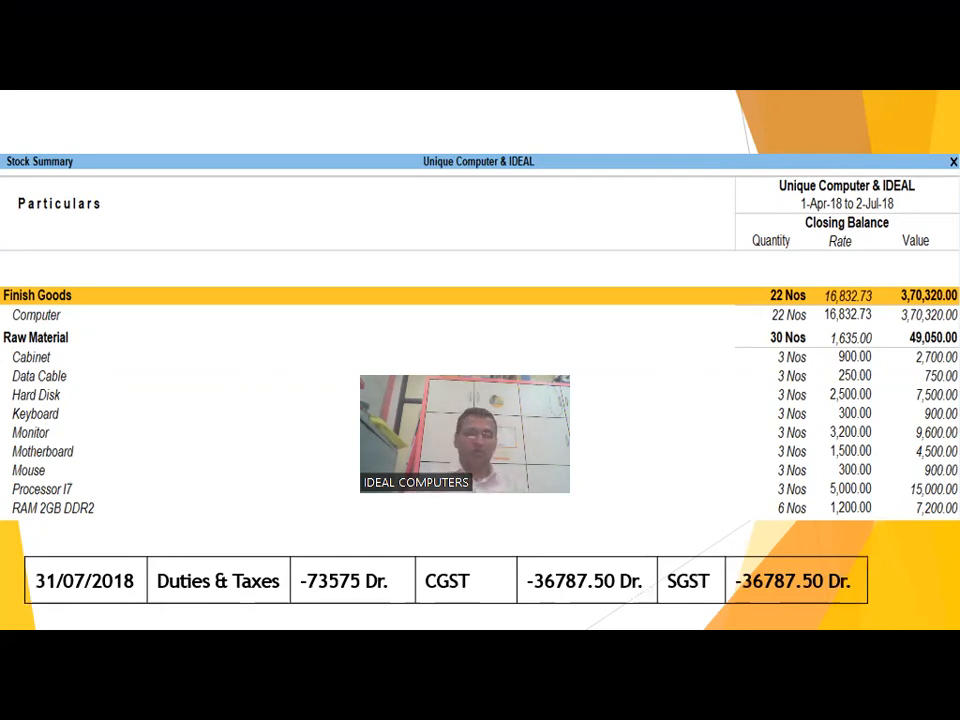
pyautogui.press('Right')
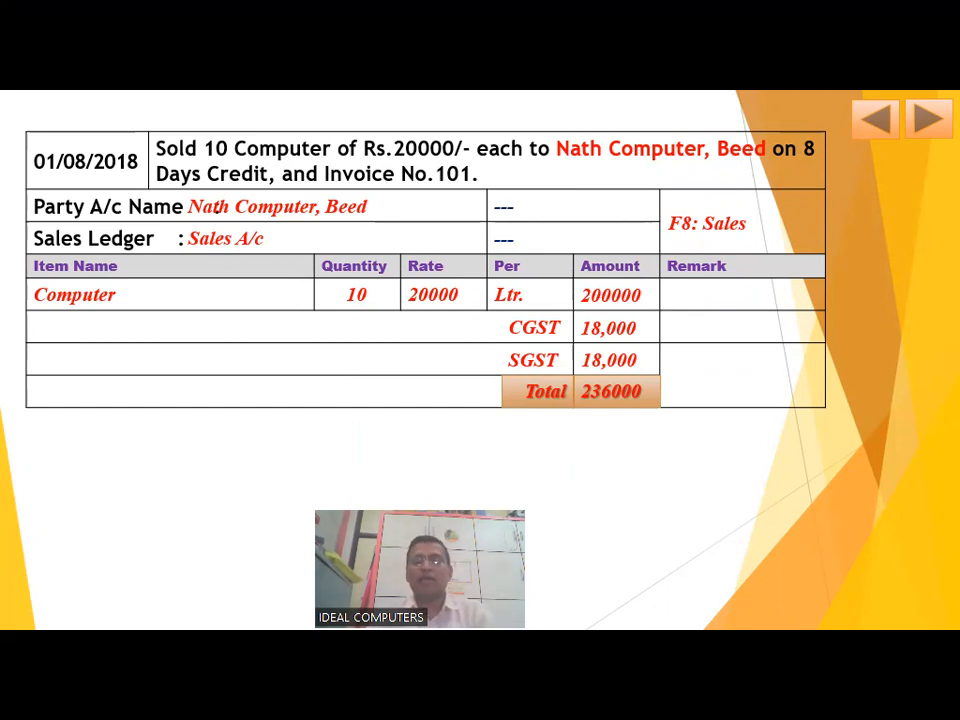
# Step: Return to TallyPrime, leave the Stock Summary and start a Sales voucher with Nath Computer, Beed as the party account
pyautogui.hotkey('alt', 'Tab')
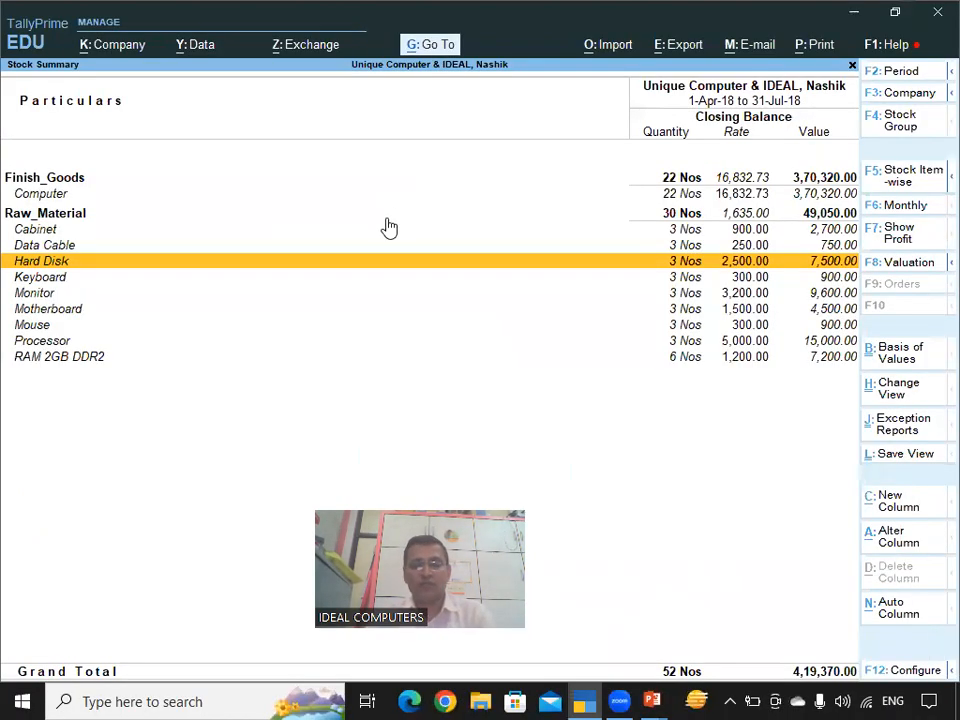
pyautogui.press('Escape')
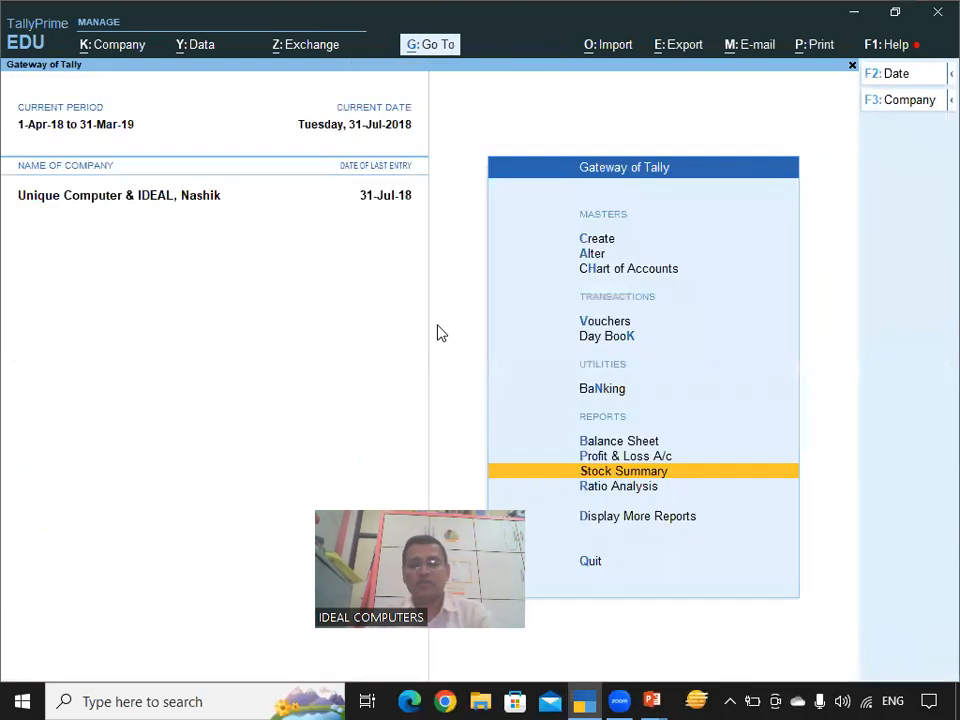
pyautogui.click(616, 327)
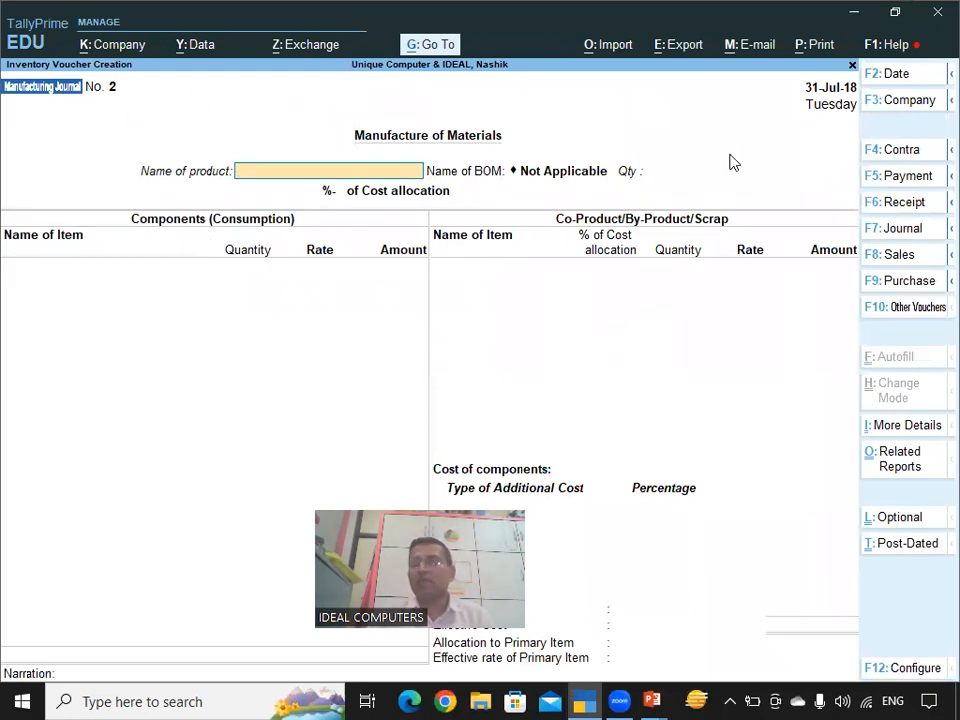
pyautogui.click(898, 257)
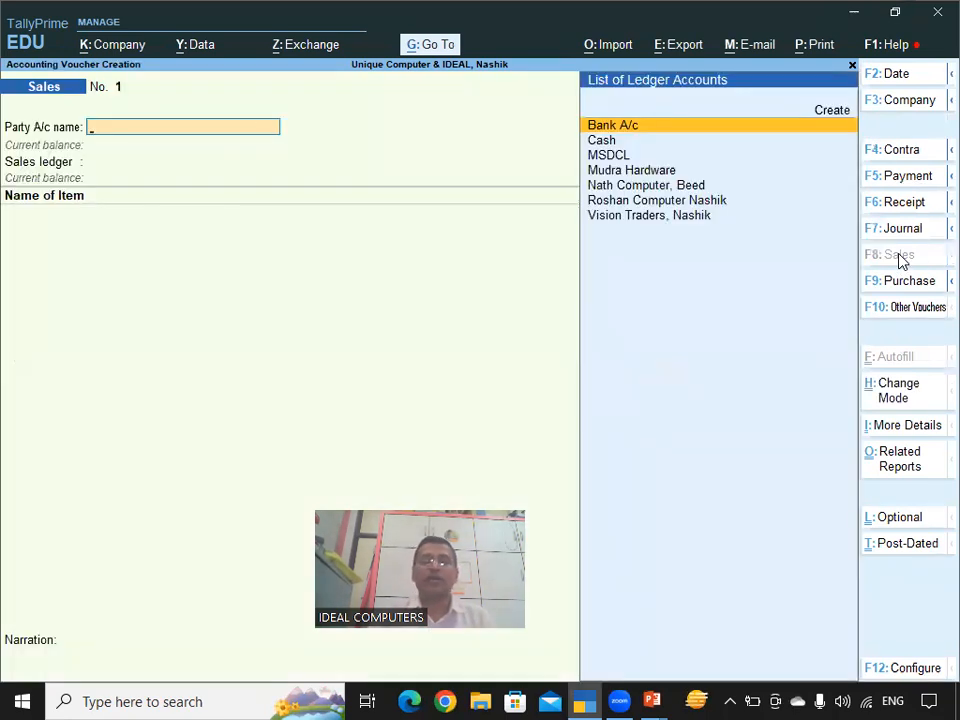
pyautogui.click(642, 188)
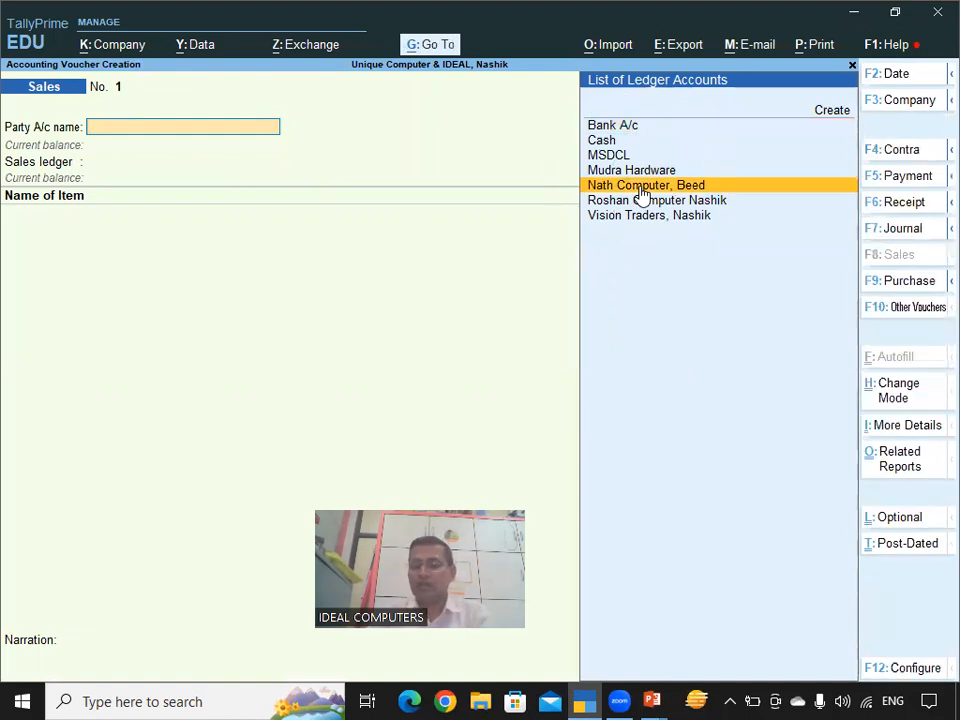
pyautogui.click(642, 190)
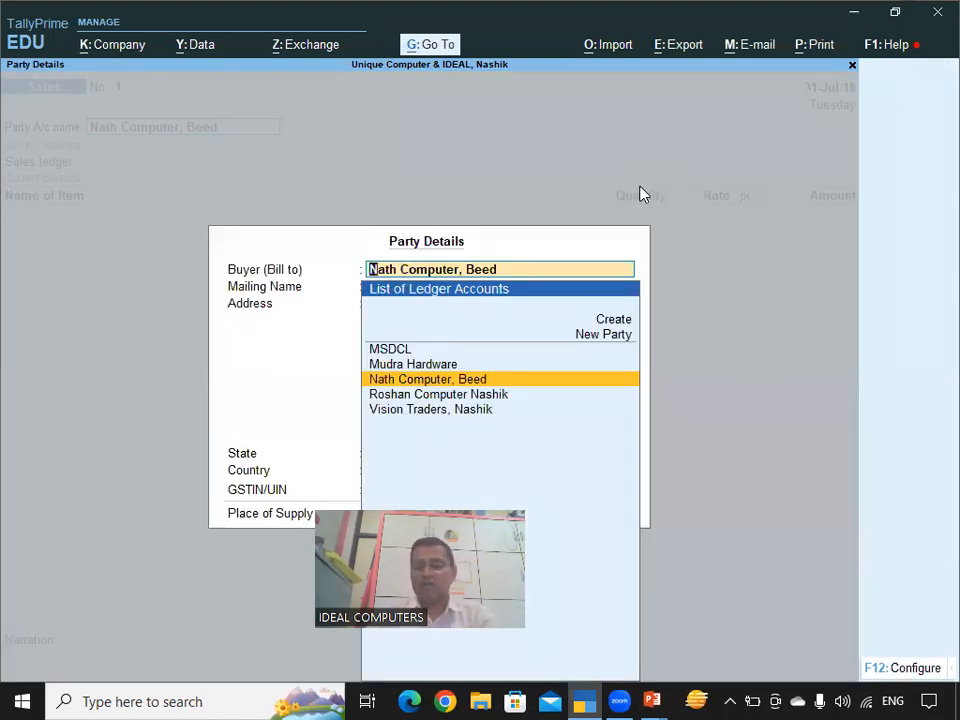
# Step: Accept the existing party details for Nath Computer, Beed and choose Sales A/c as the sales ledger
pyautogui.press('Return')
pyautogui.press('Return')
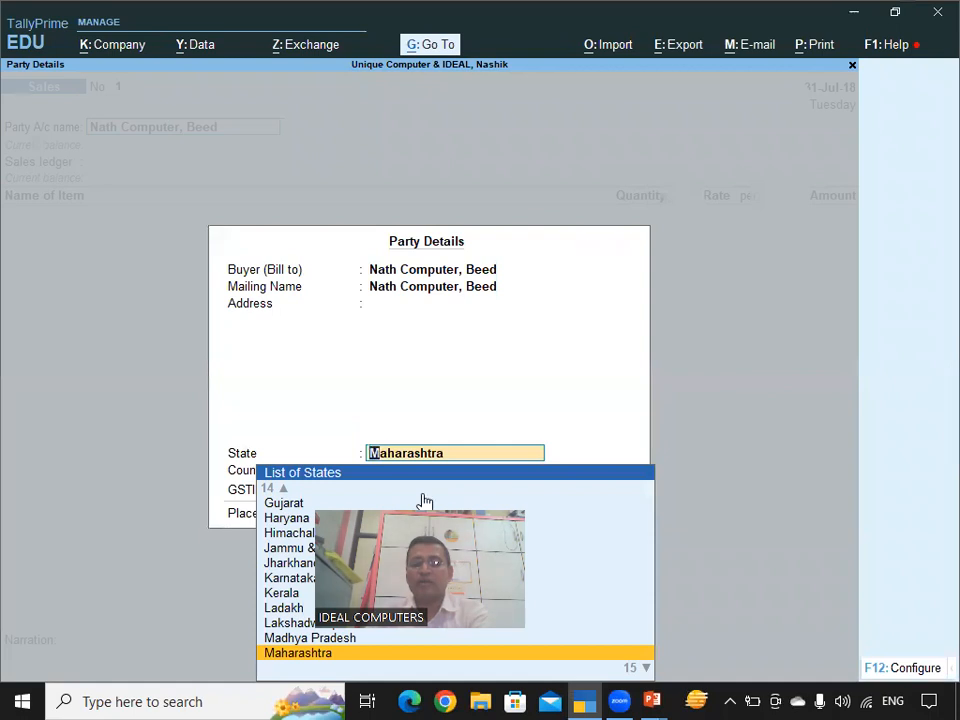
pyautogui.press('Return')
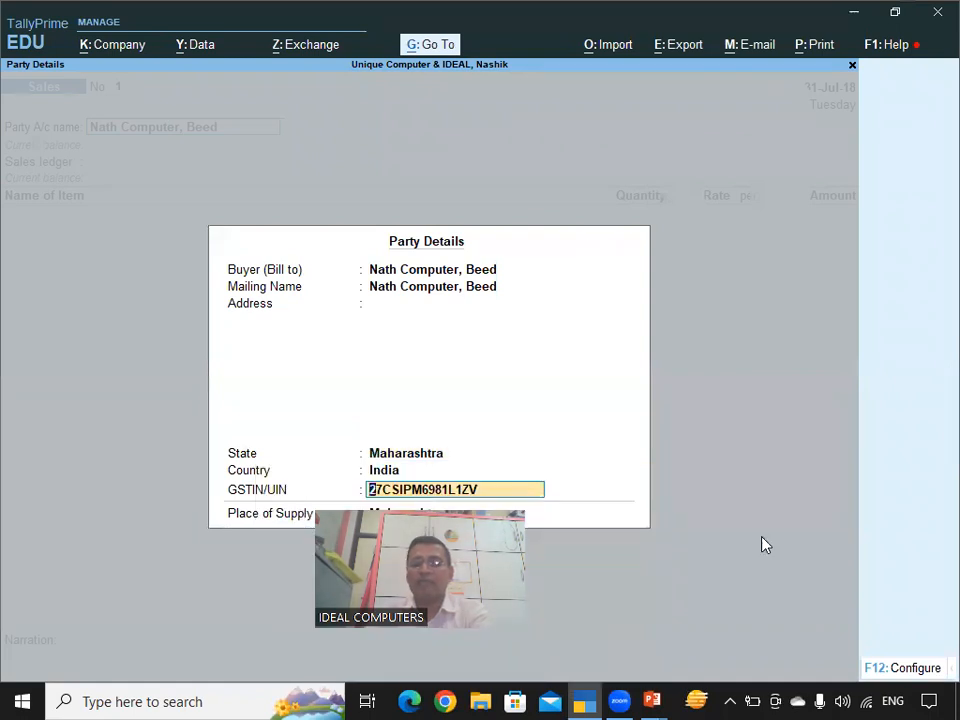
pyautogui.press('Return')
pyautogui.press('Return')
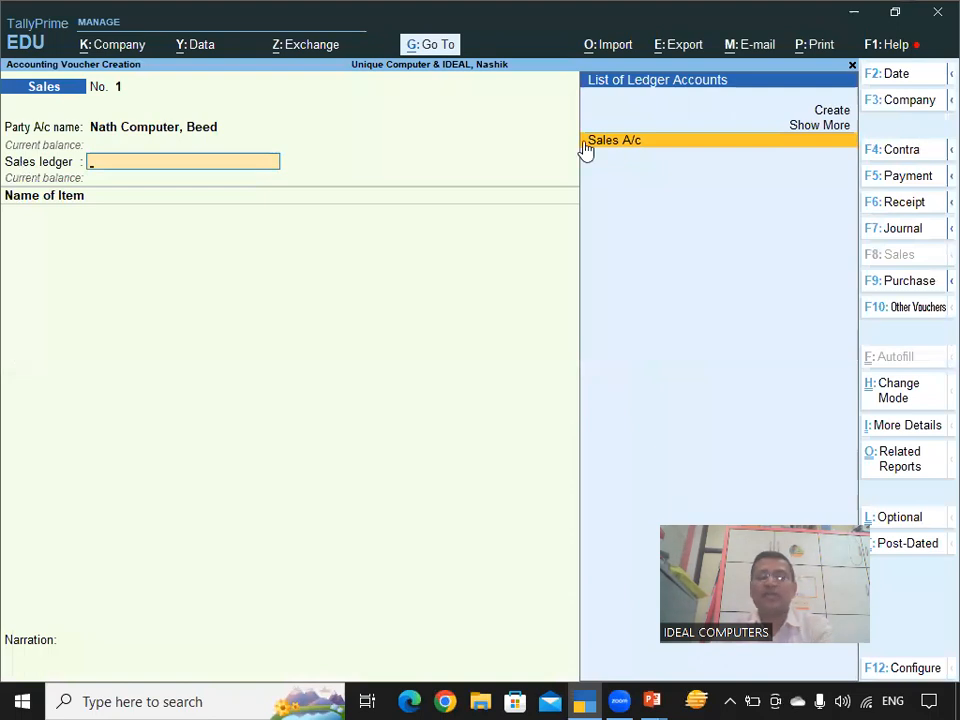
pyautogui.press('ctrl')
pyautogui.click(621, 149)
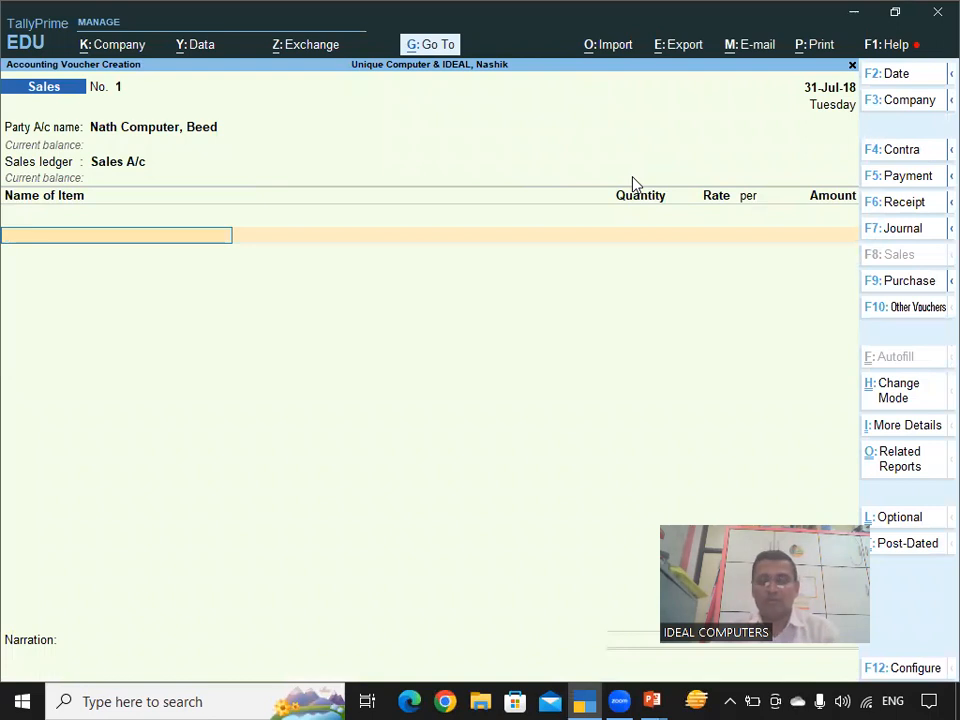
# Step: Add the item Computer with a quantity of 10 Nos at a rate of 20,000 and end the item list
pyautogui.write('Co')
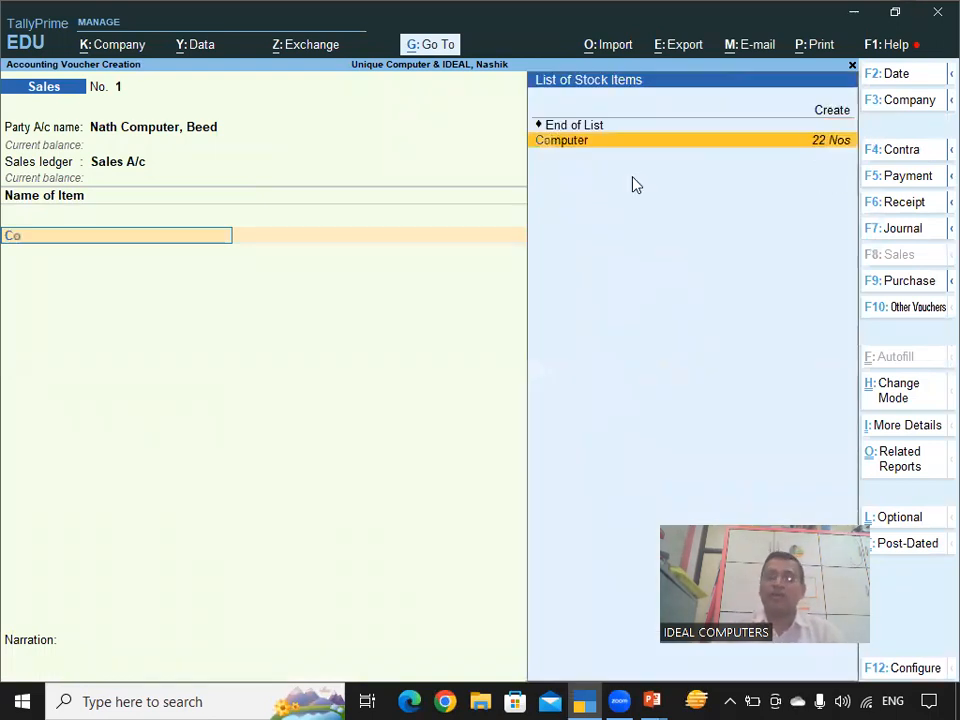
pyautogui.press('Return')
pyautogui.write('10')
pyautogui.press('Return')
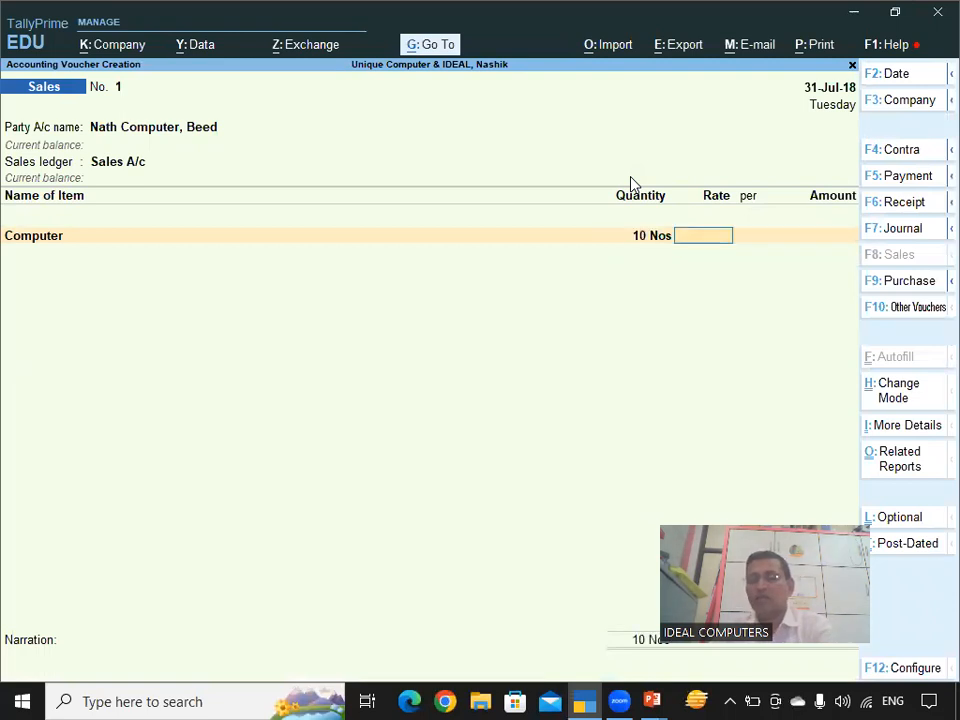
pyautogui.write('20,000')
pyautogui.press('Return')
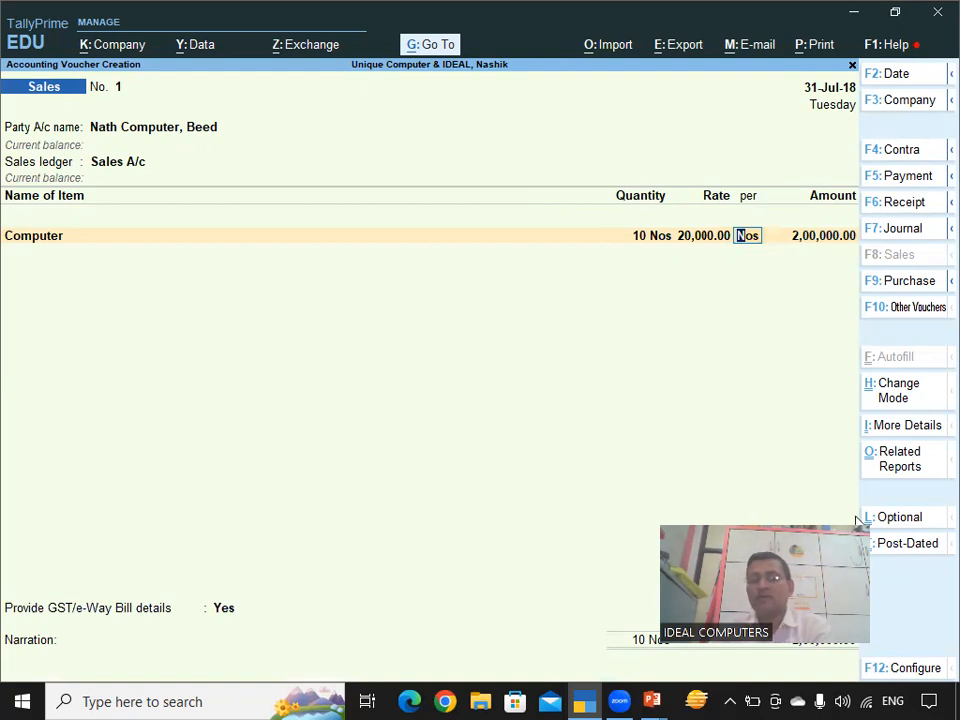
pyautogui.press('Return')
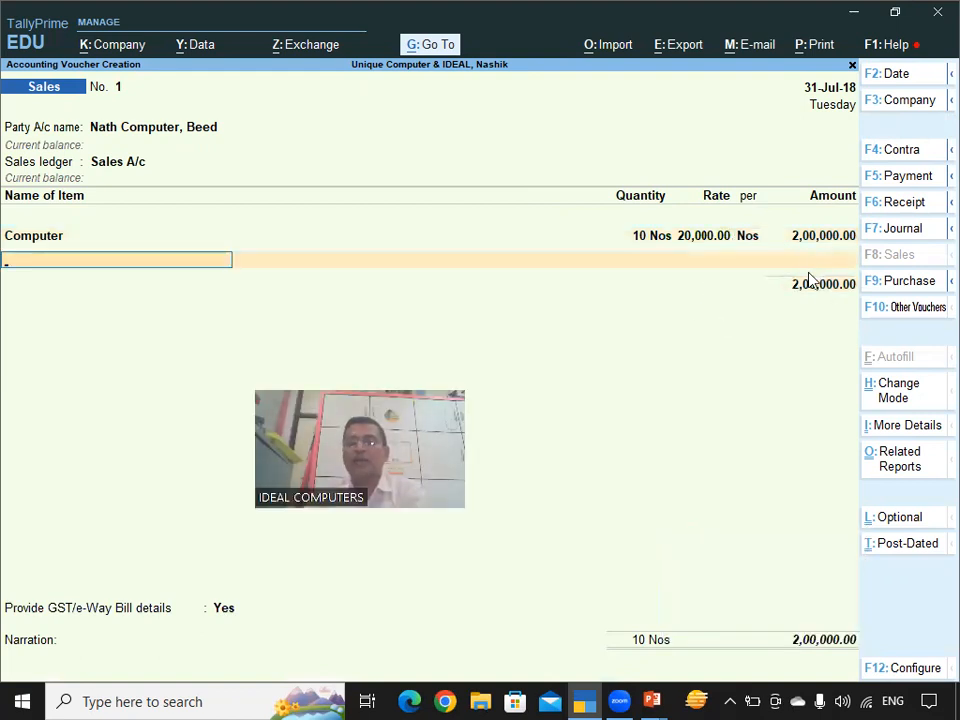
pyautogui.press('Return')
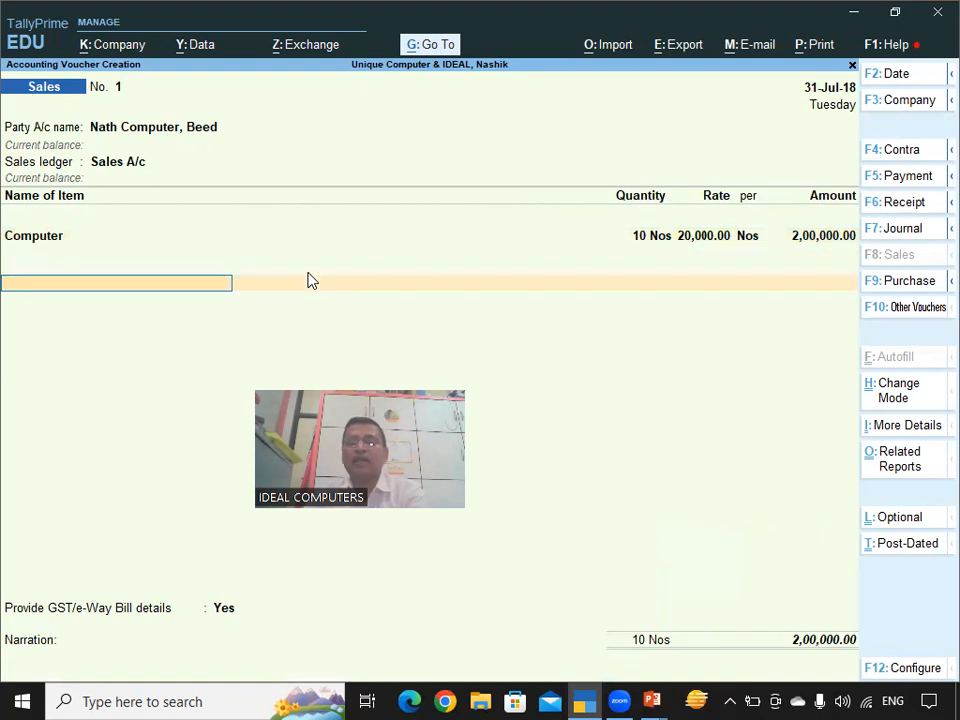
# Step: Add the CGST and SGST ledgers below the item, accepting their calculated tax amounts
pyautogui.write('Cg')
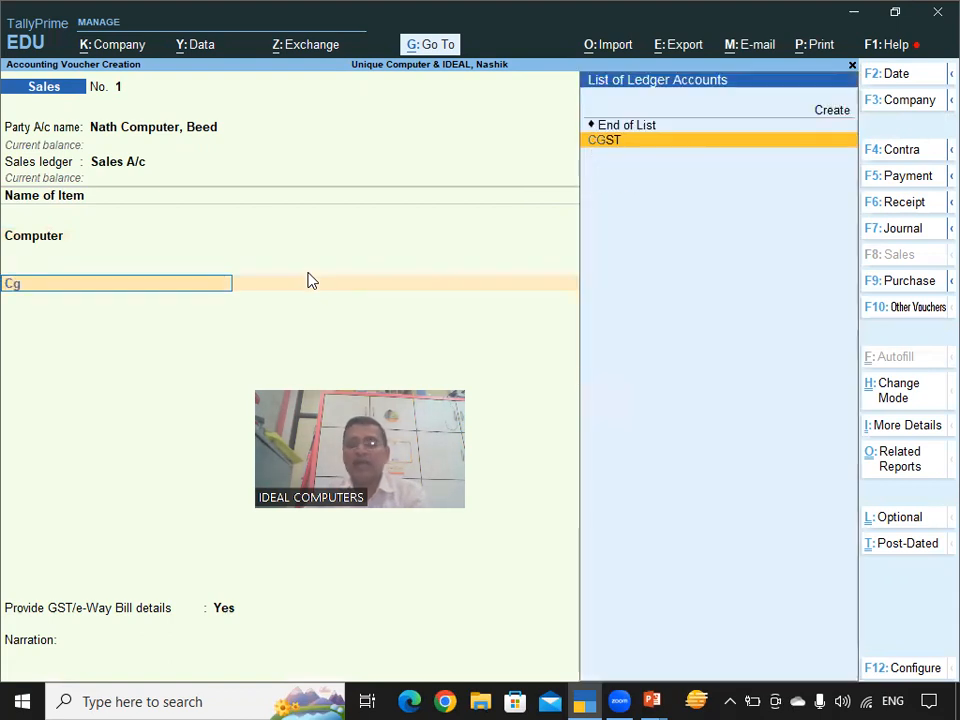
pyautogui.press('Return')
pyautogui.press('Return')
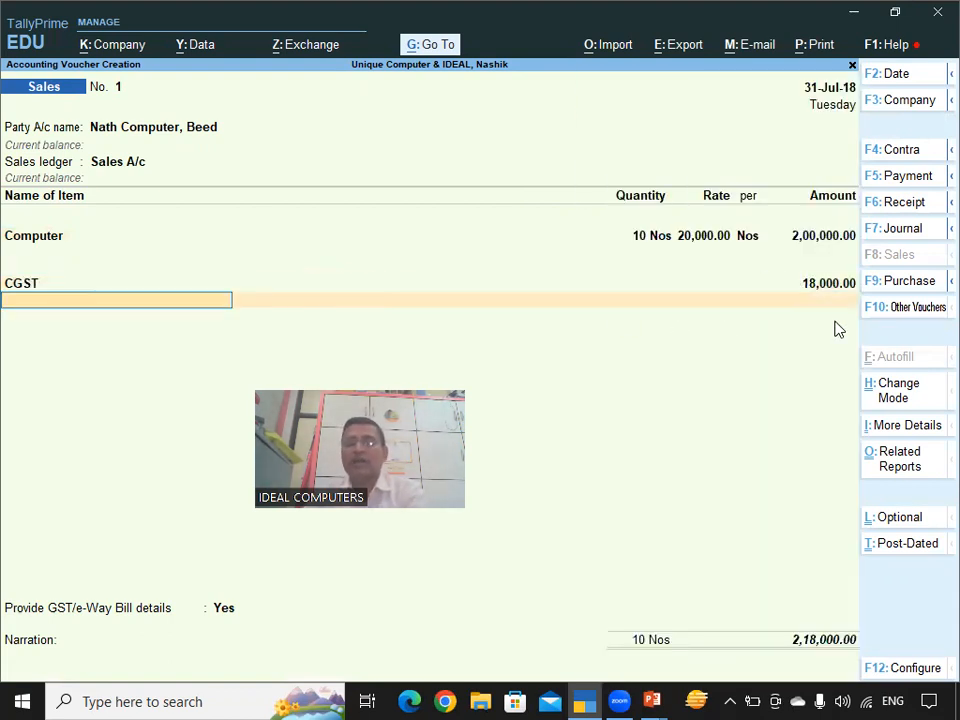
pyautogui.write('Sg')
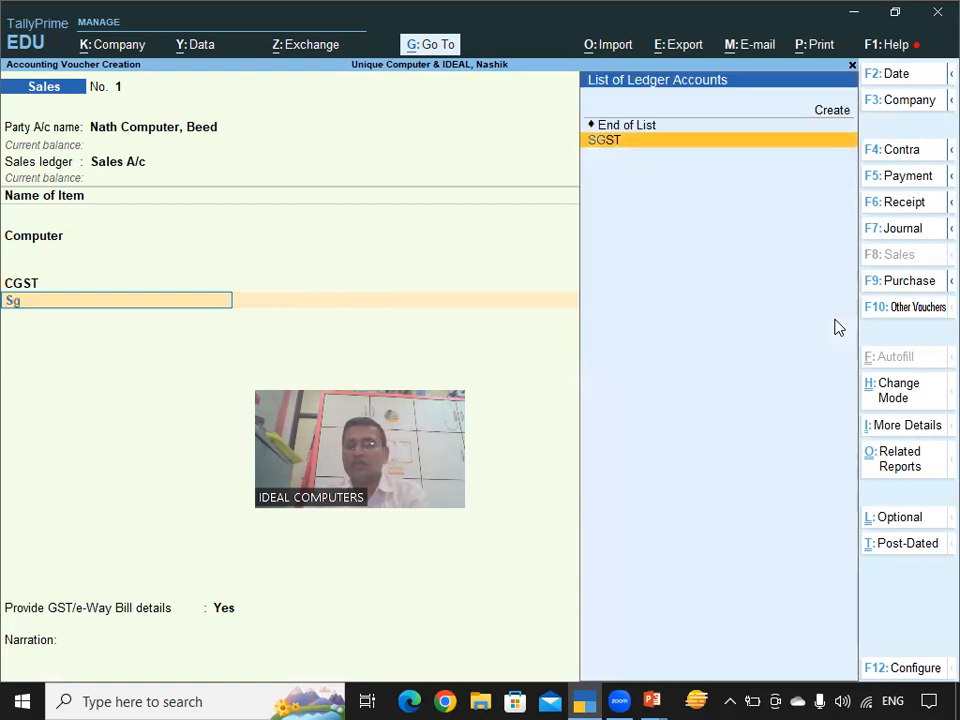
pyautogui.press('Return')
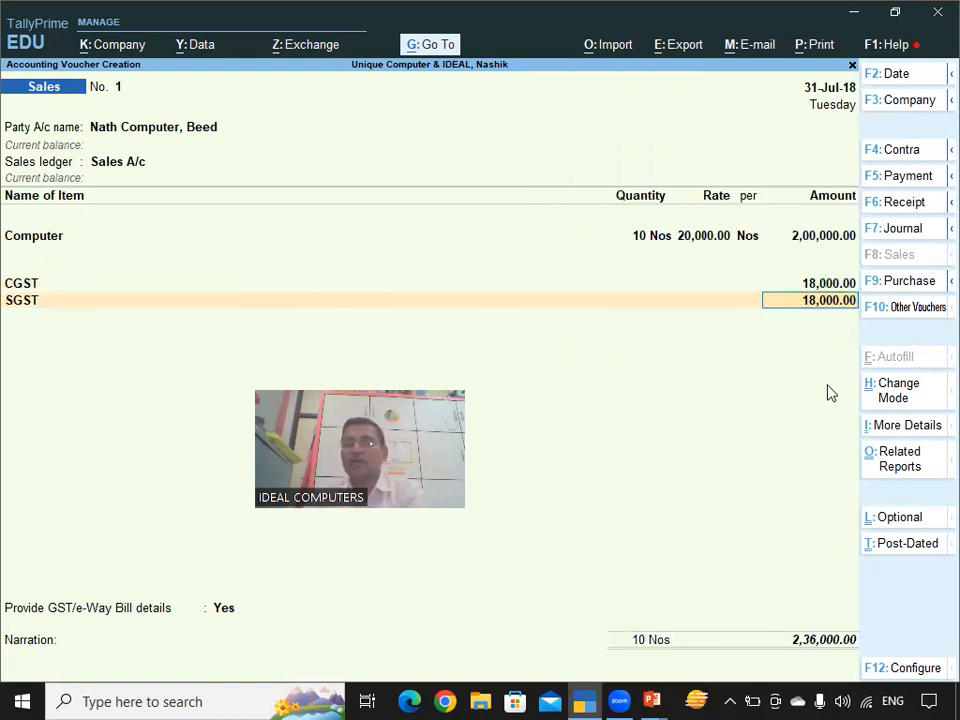
pyautogui.press('Return')
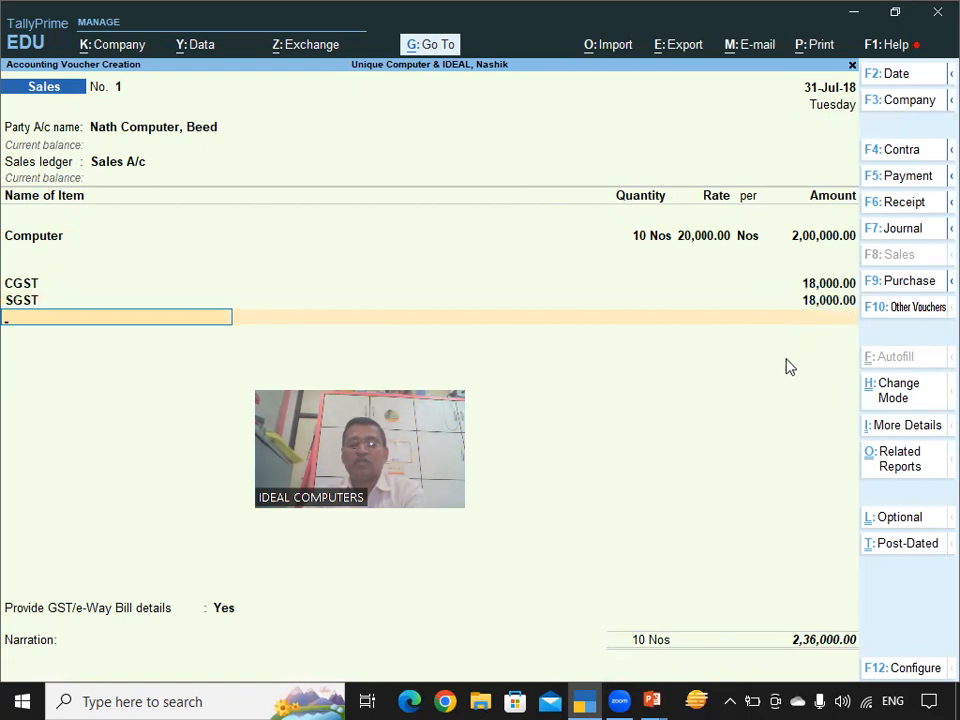
# Step: End the ledger list and accept the e-Way Bill details with the dispatch, shipping and transport fields left blank
pyautogui.press('Return')
pyautogui.press('Return')
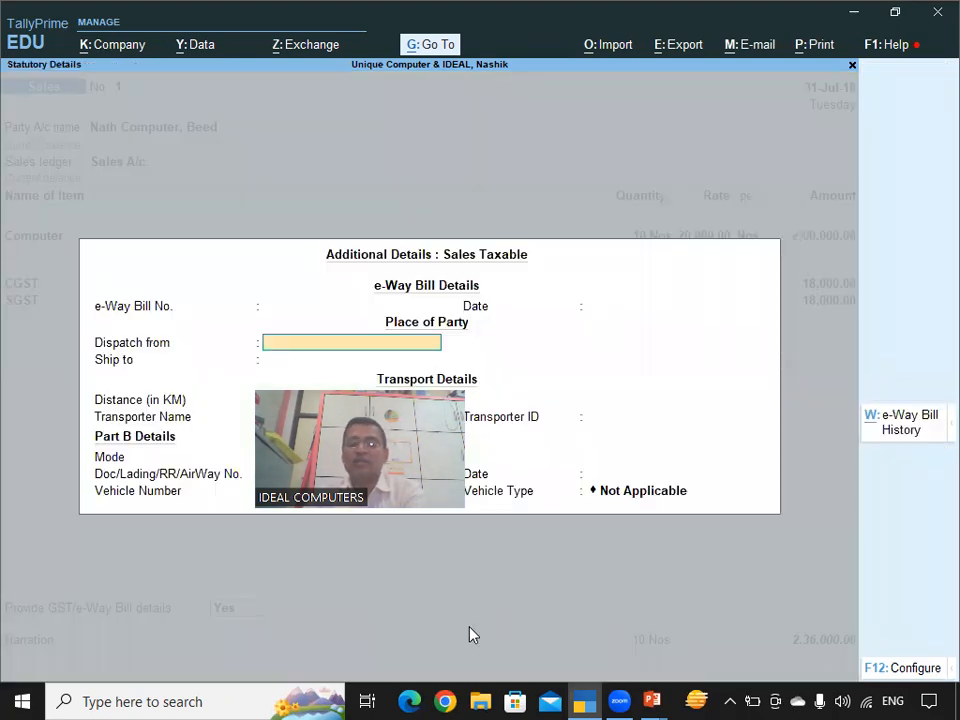
pyautogui.press('Return')
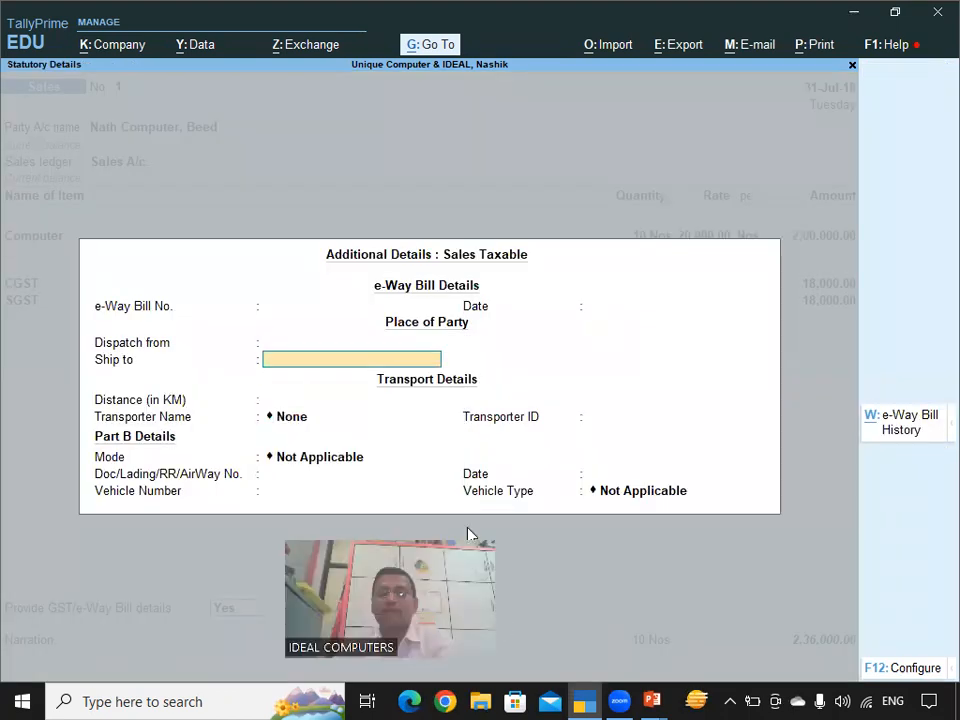
pyautogui.press('Return')
pyautogui.hotkey('ctrl', 'a')
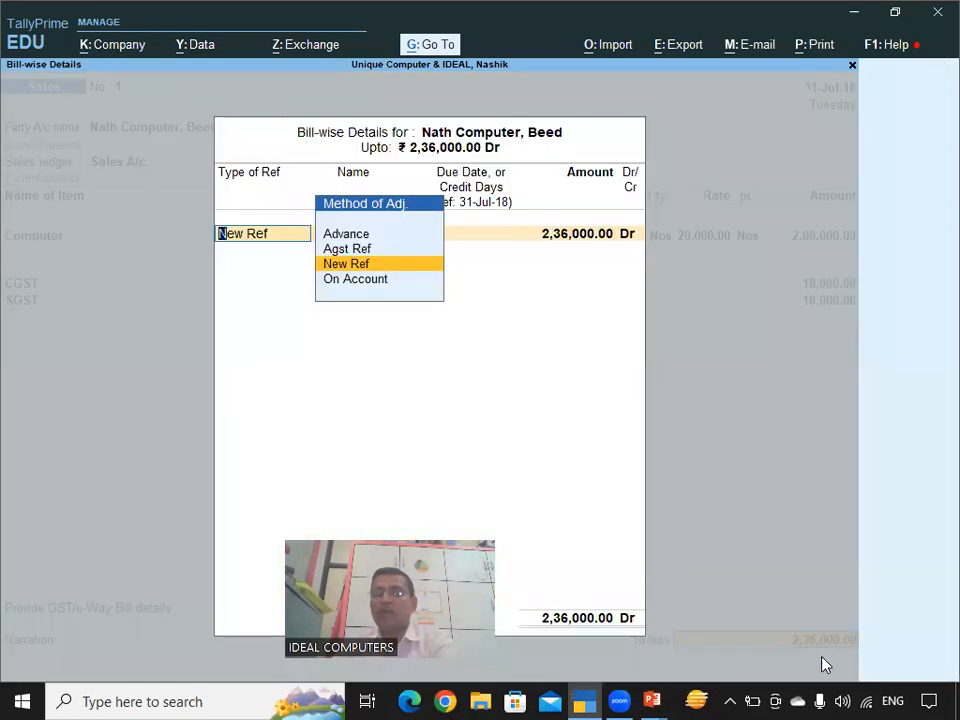
# Step: Enter the bill-wise details for Nath Computer, Beed as New Ref 101 with 8 days' credit for the full amount
pyautogui.press('Return')
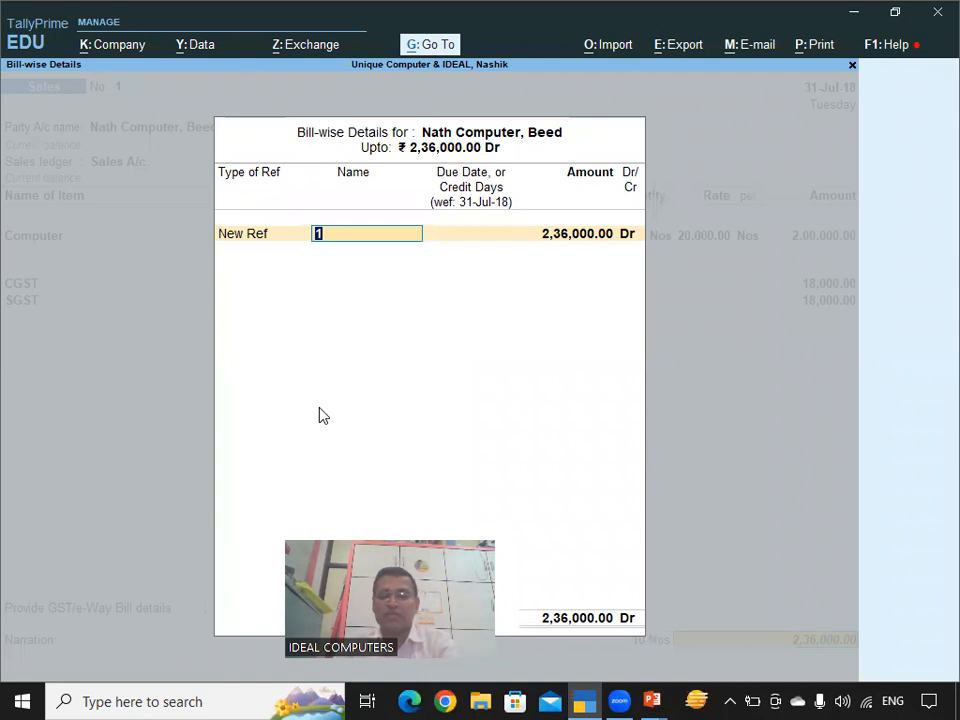
pyautogui.write('01')
pyautogui.press('Return')
pyautogui.write('8')
pyautogui.press('Return')
pyautogui.press('Return')
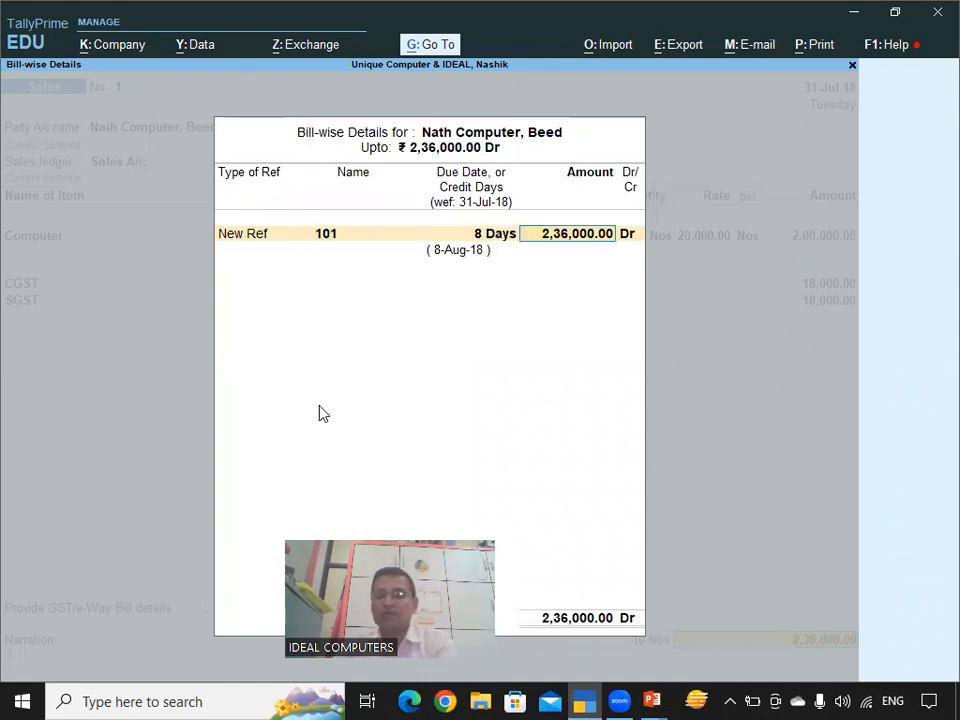
pyautogui.press('Return')
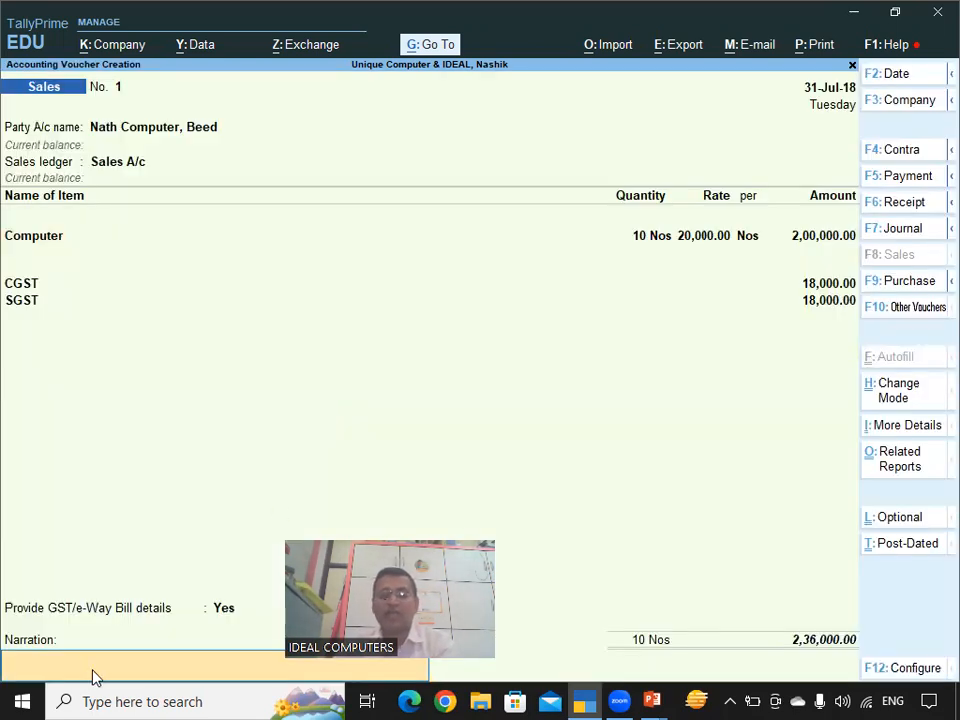
# Step: Save the sales voucher without a narration and decline sending its details for e-Way Bill generation
pyautogui.press('Return')
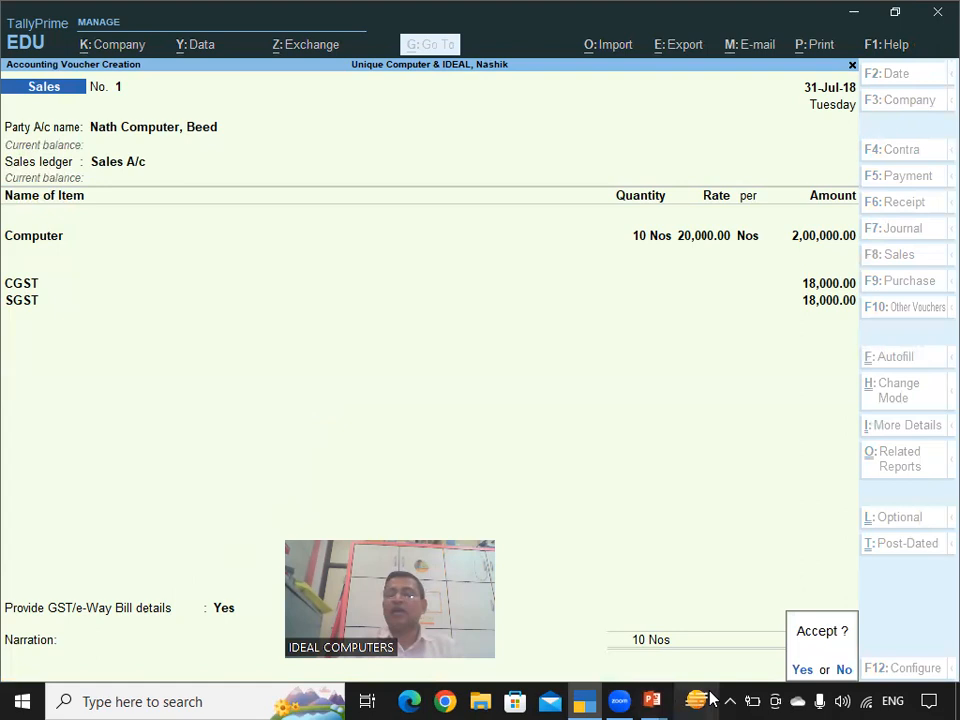
pyautogui.click(800, 671)
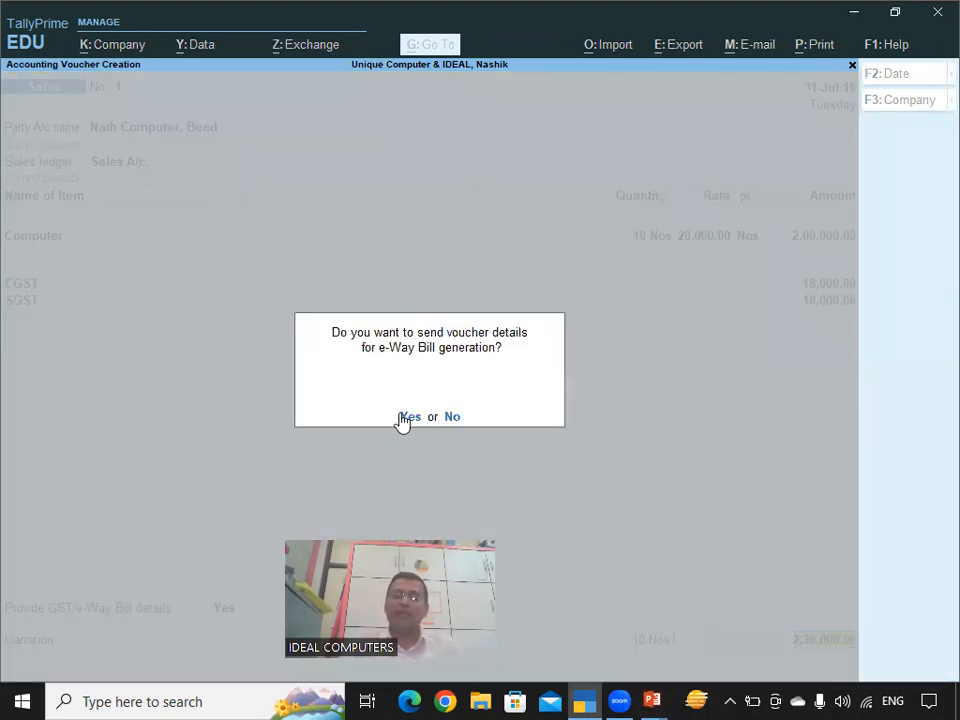
pyautogui.click(451, 417)
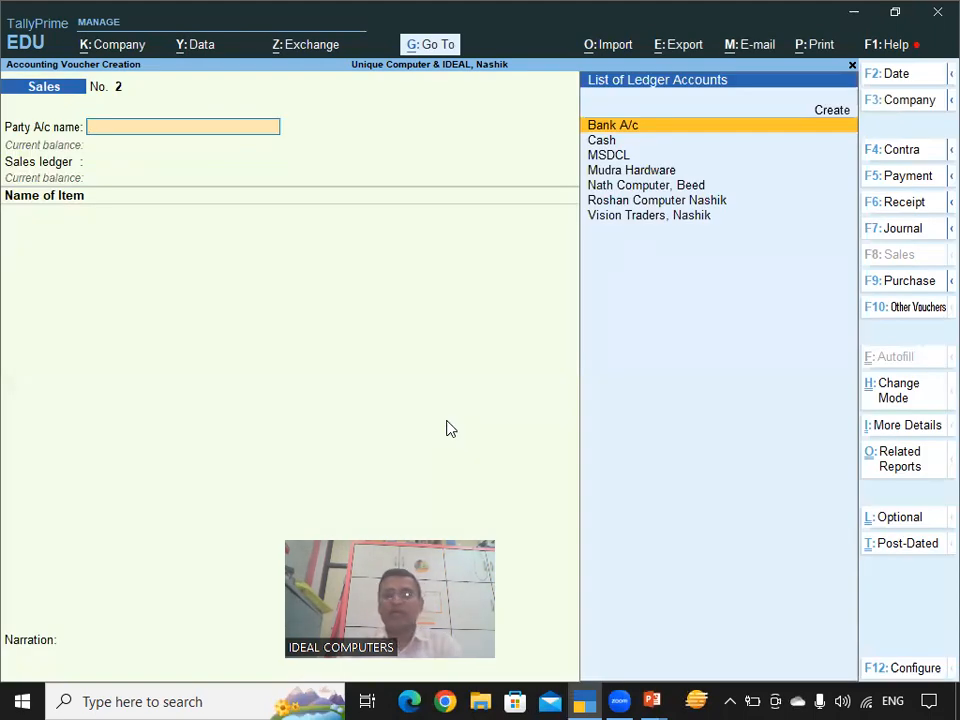
# Step: Switch to the PowerPoint slide show, view the 02/08/2018 sale to Roshan Computers, Nashik, and return to TallyPrime
pyautogui.hotkey('alt', 'Tab')
pyautogui.press('Right')
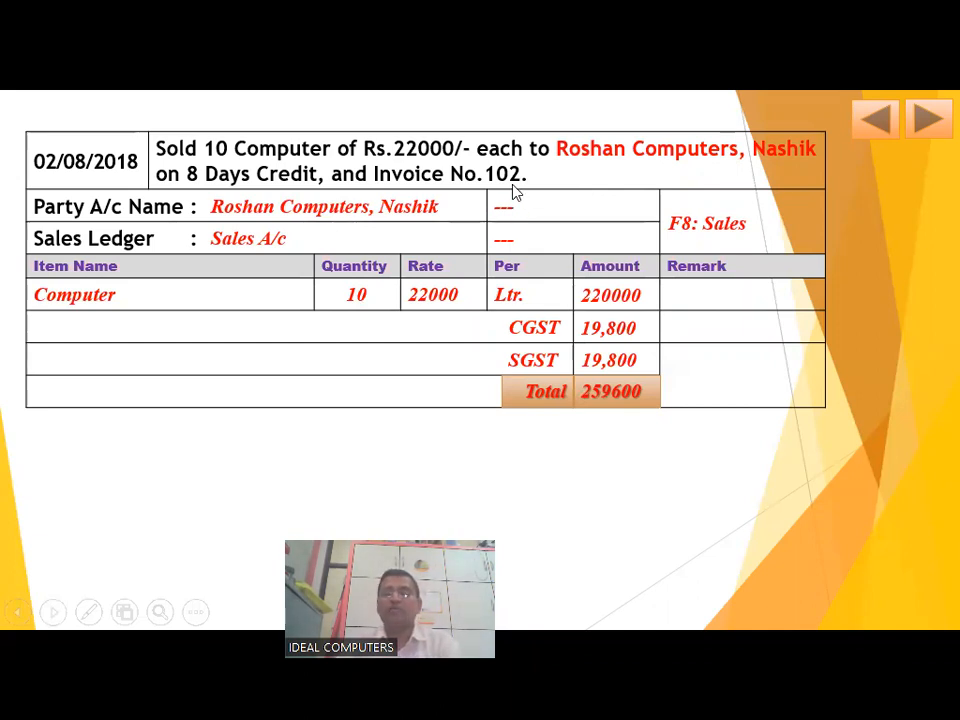
pyautogui.hotkey('alt', 'Tab')
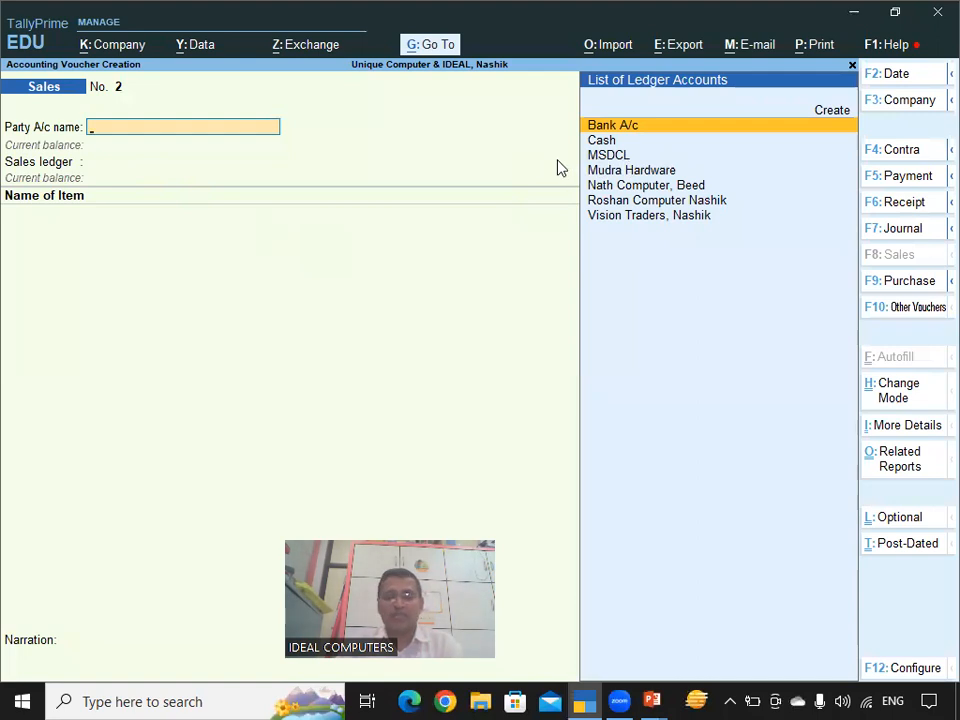
# Step: Set the date of the new sales voucher to 2/8
pyautogui.press('F2')
pyautogui.write('2')
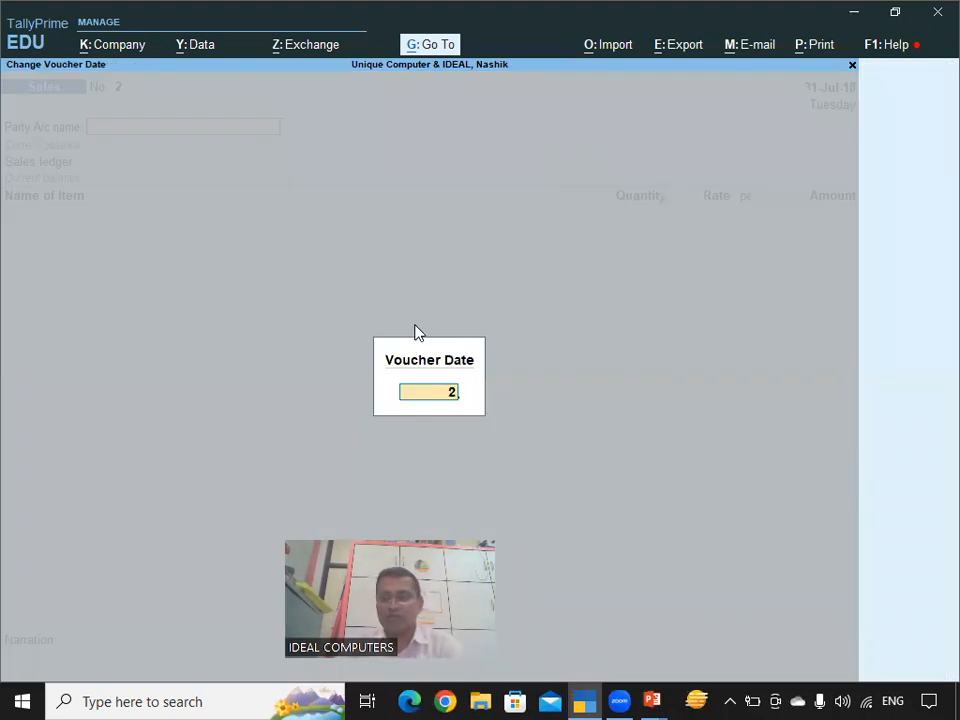
pyautogui.write('/8')
pyautogui.press('Return')
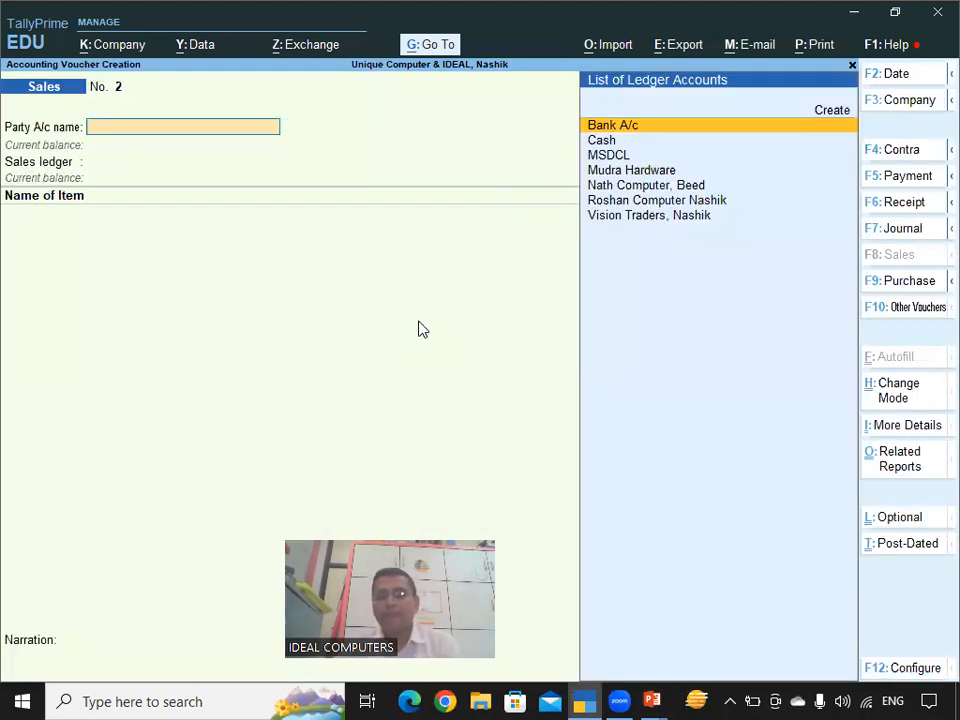
# Step: Choose Roshan Computer Nashik as the party account, accept its party details, and select Sales A/c as the sales ledger
pyautogui.click(618, 201)
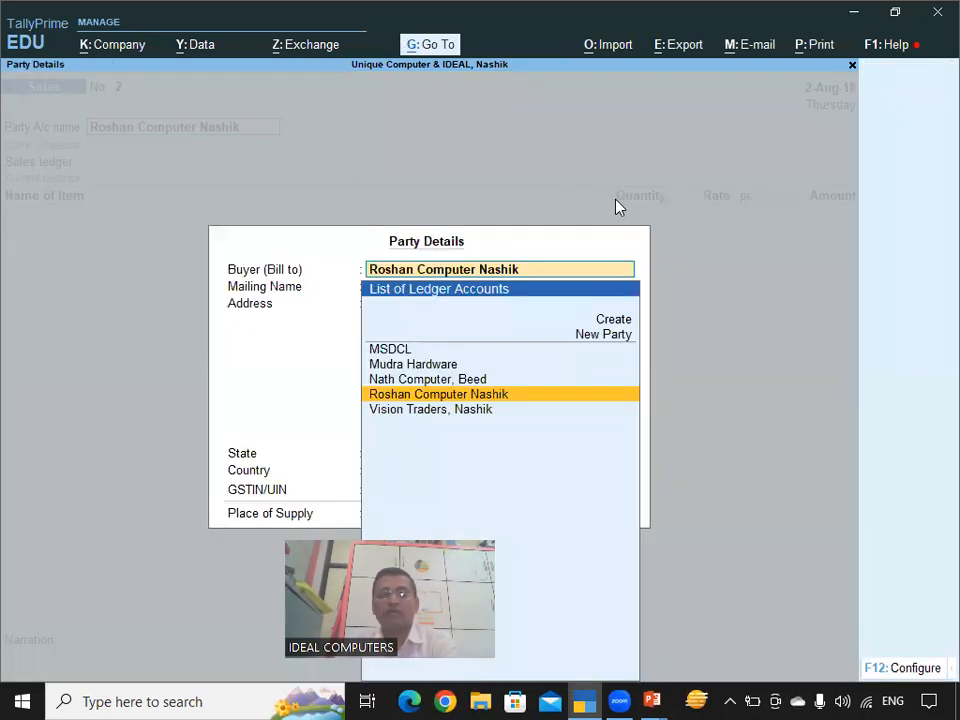
pyautogui.press('Return')
pyautogui.press('Return')
pyautogui.press('Return')
pyautogui.press('Return')
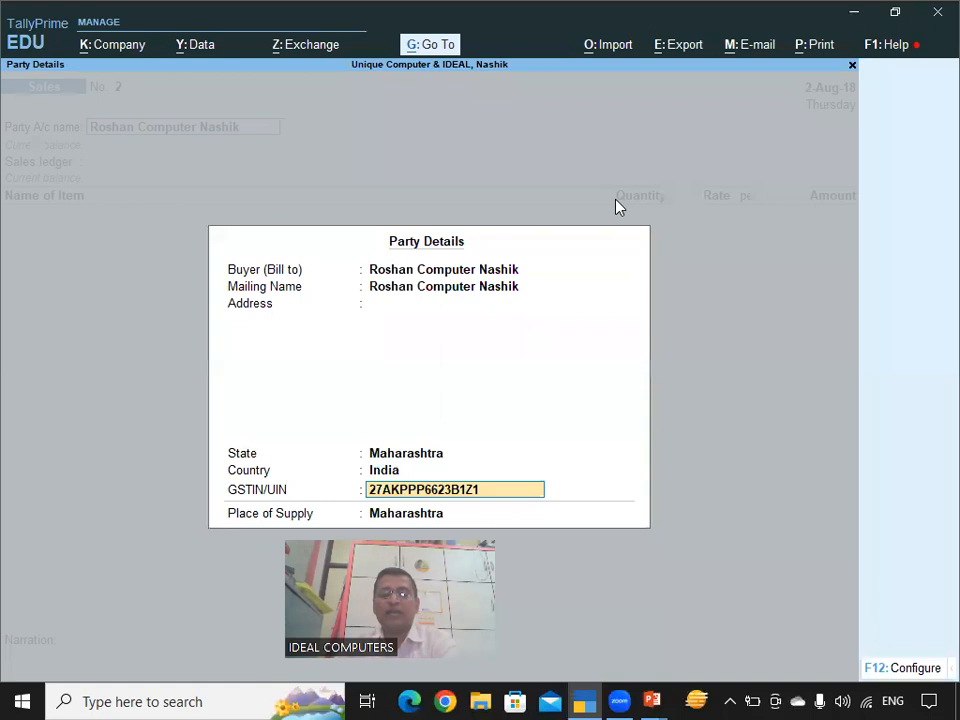
pyautogui.press('Return')
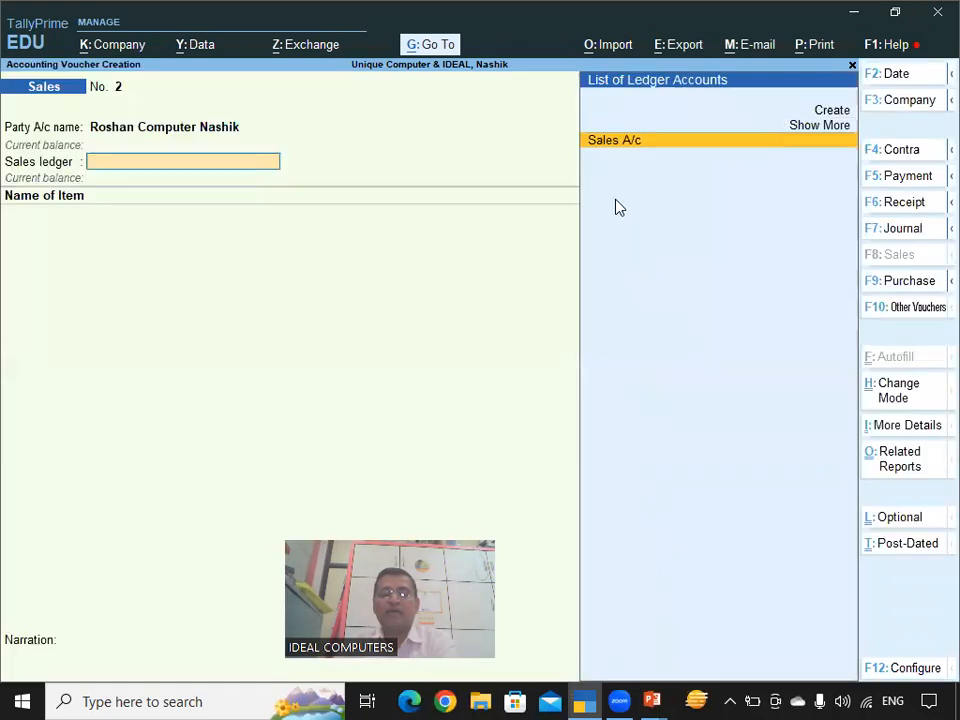
pyautogui.click(628, 148)
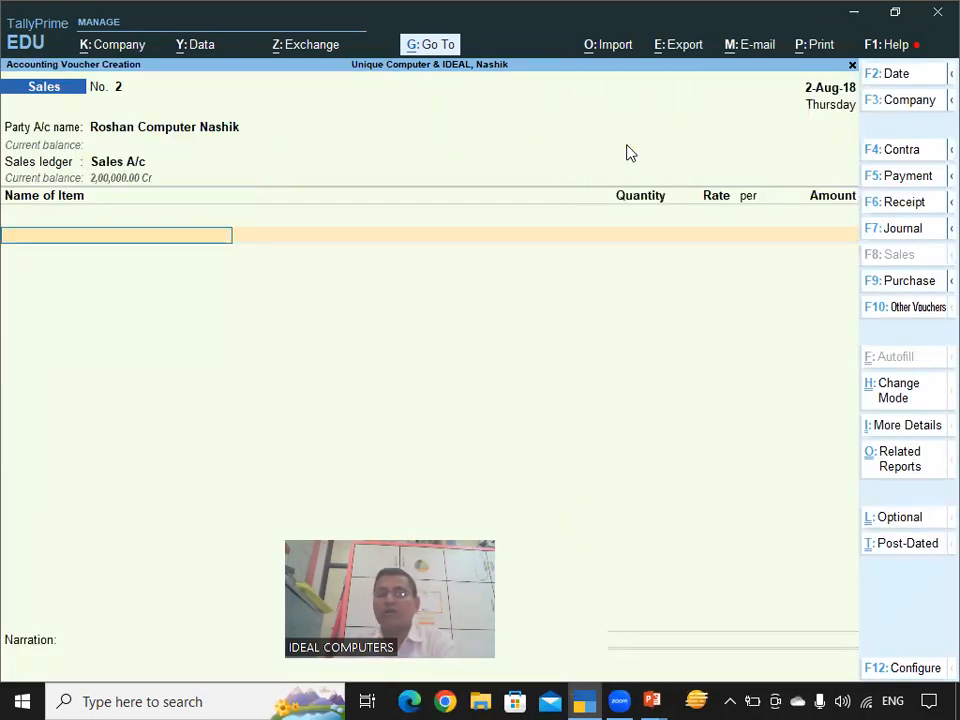
# Step: Add the stock item Computer to the sales voucher with a quantity of 10 Nos
pyautogui.write('Co')
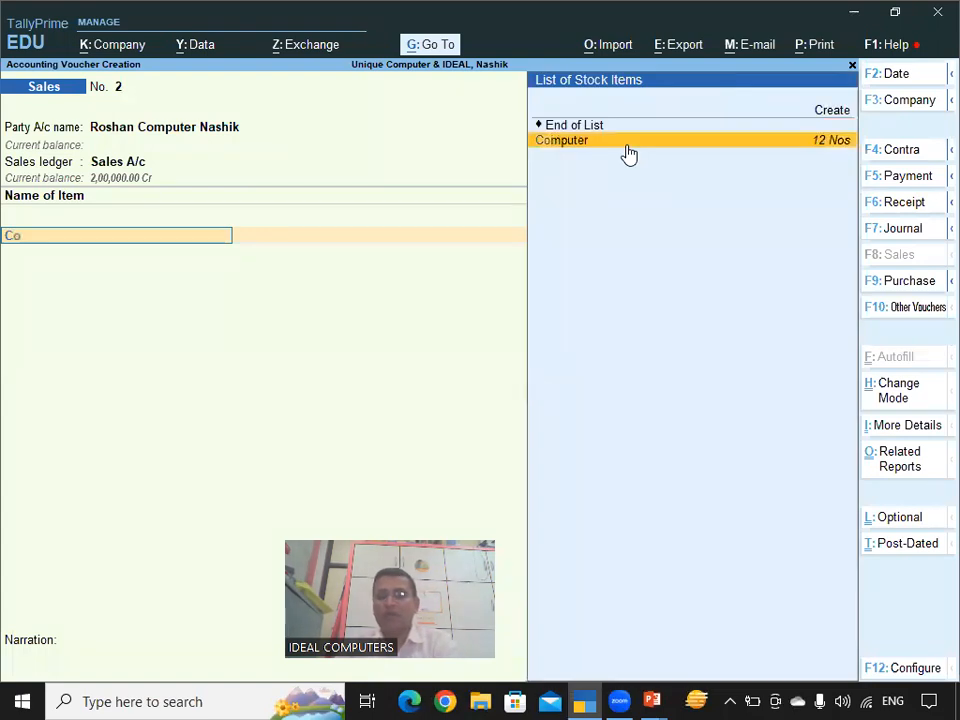
pyautogui.click(625, 147)
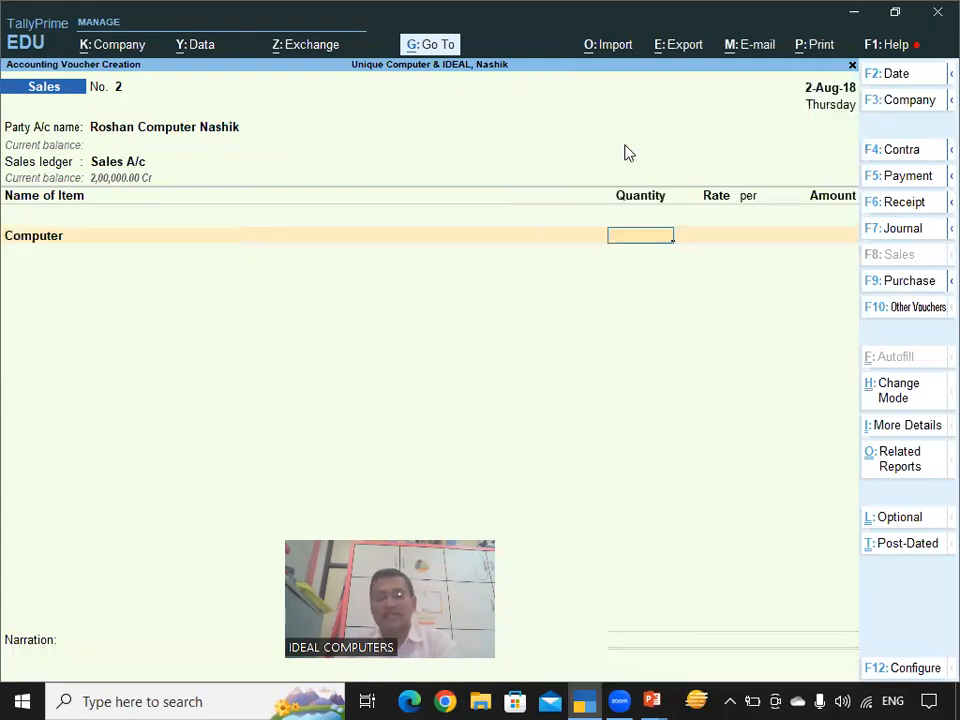
pyautogui.write('10')
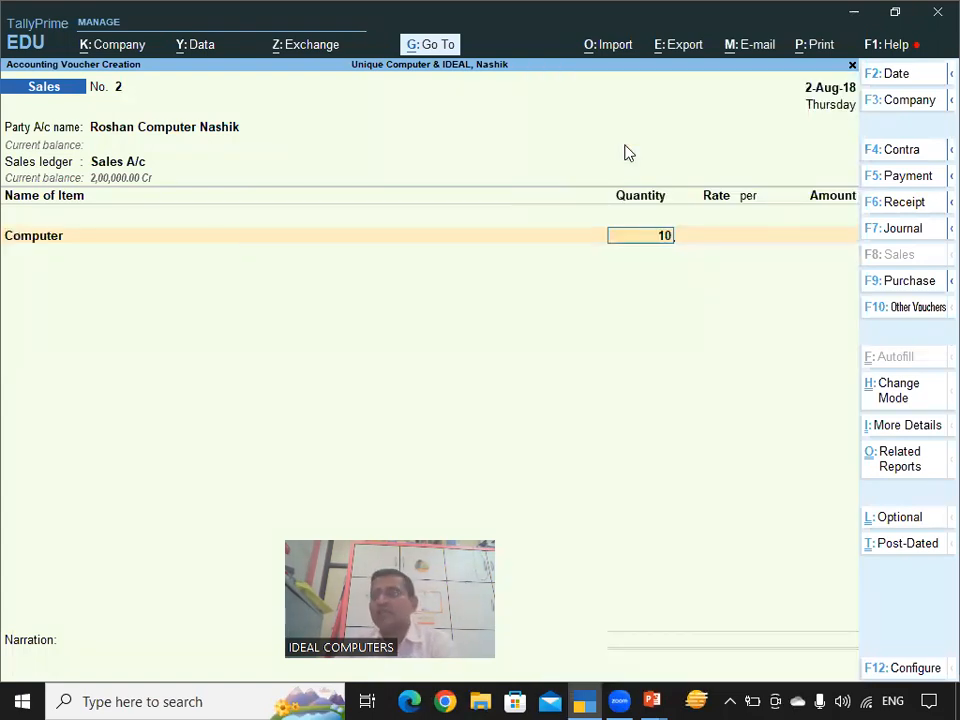
pyautogui.press('Return')
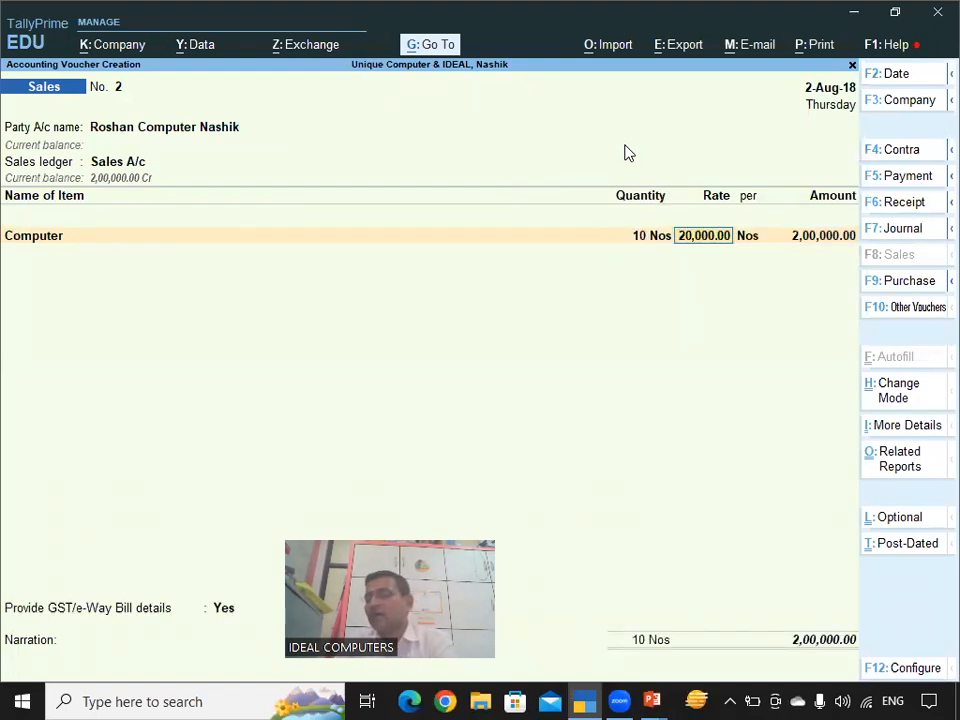
pyautogui.press('Return')
pyautogui.press('Return')
pyautogui.press('Return')
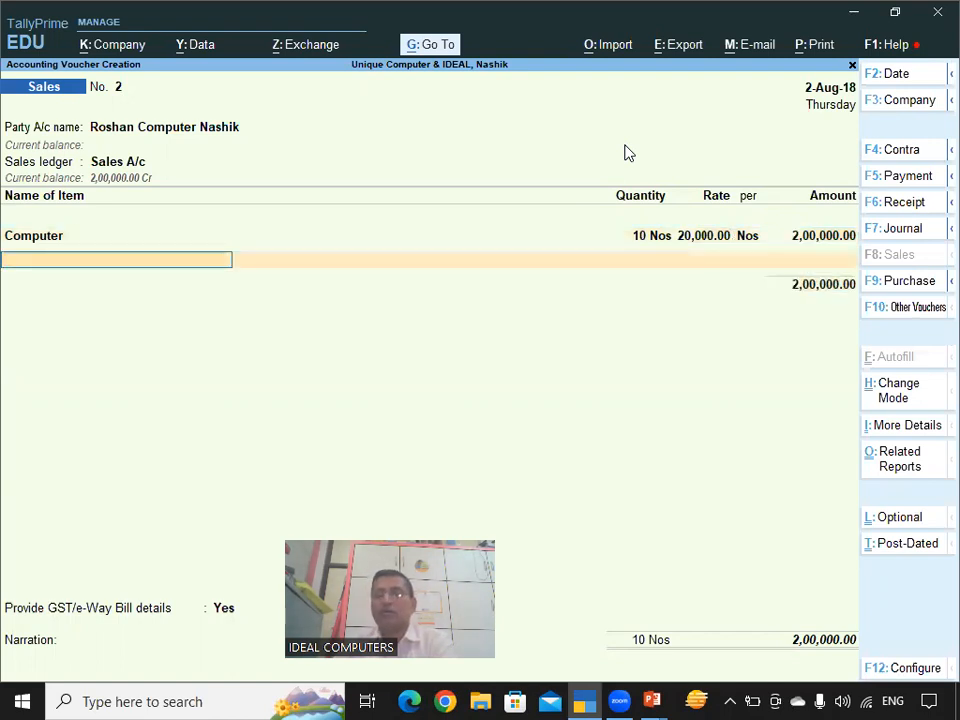
# Step: Set the rate of the Computer item to 22,000 per Nos and finish the item list
pyautogui.press('BackSpace')
pyautogui.press('BackSpace')
pyautogui.press('BackSpace')
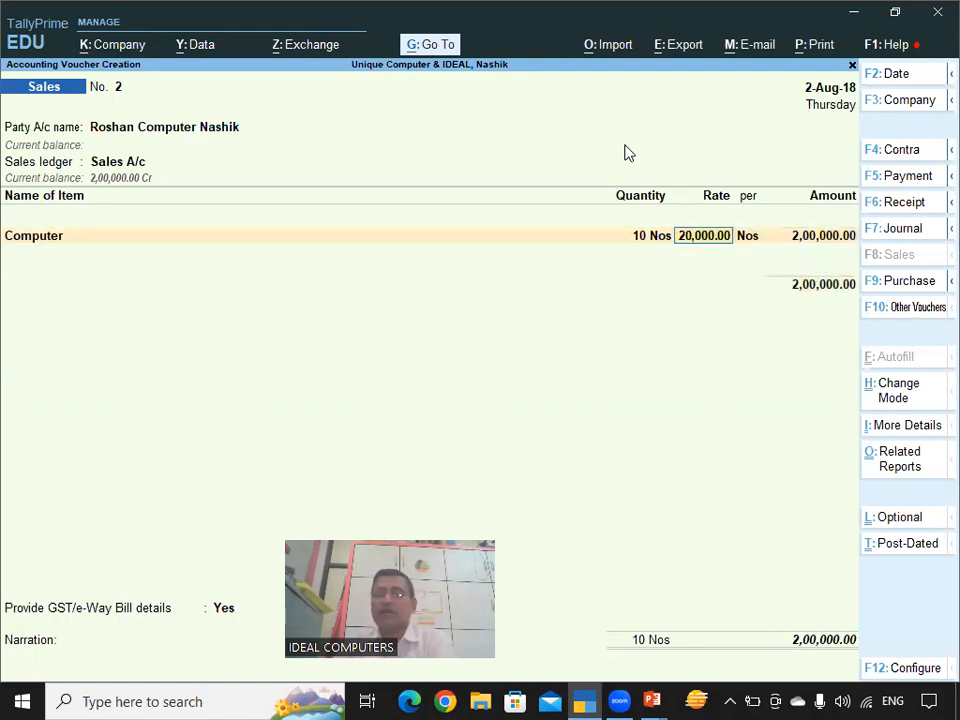
pyautogui.write('22000')
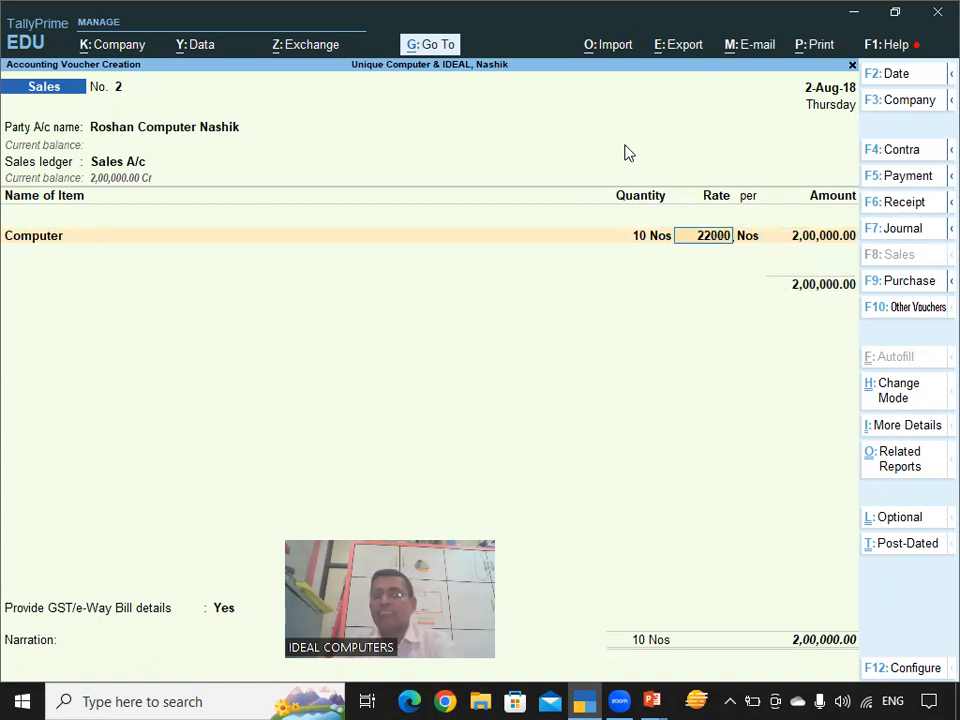
pyautogui.press('Return')
pyautogui.press('Return')
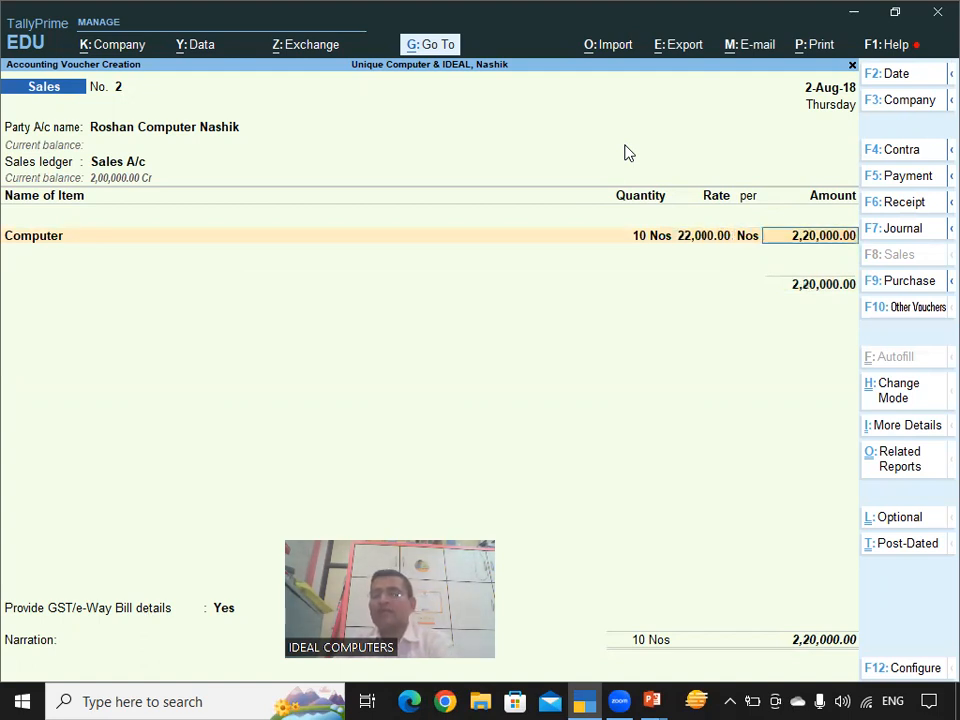
pyautogui.press('Return')
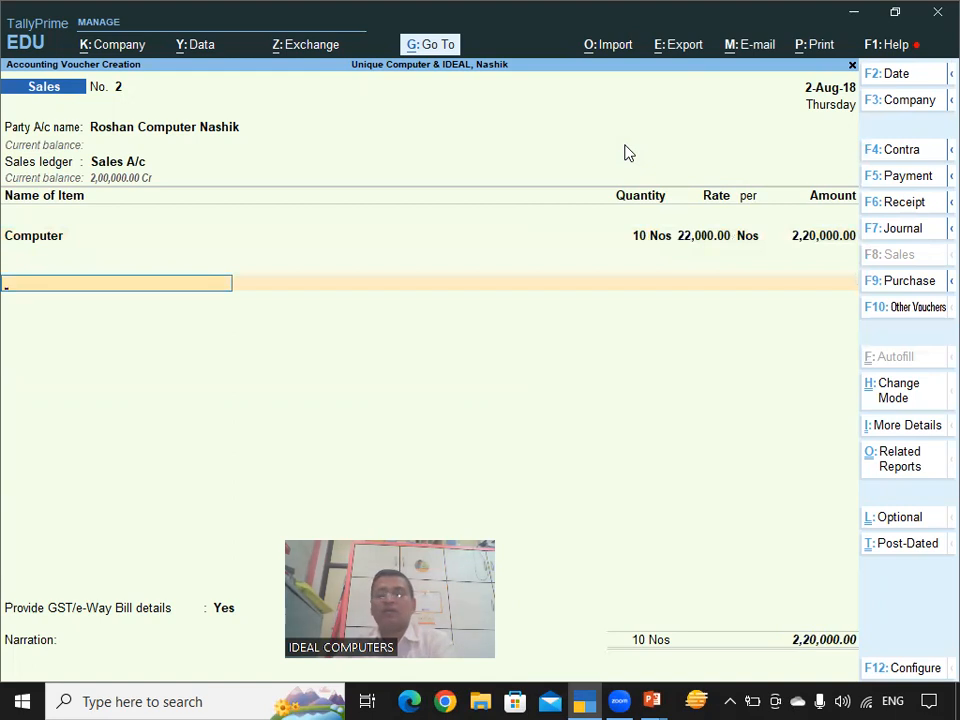
# Step: Add the CGST and SGST tax ledgers below the Computer item, accepting their calculated amounts
pyautogui.write('Cg')
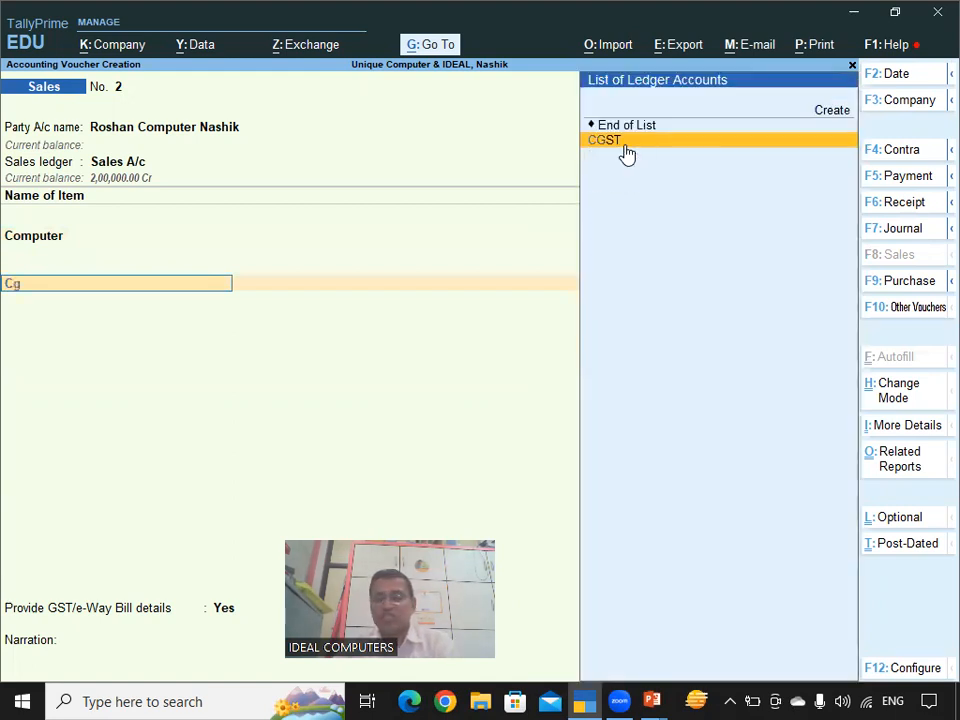
pyautogui.press('Return')
pyautogui.press('Return')
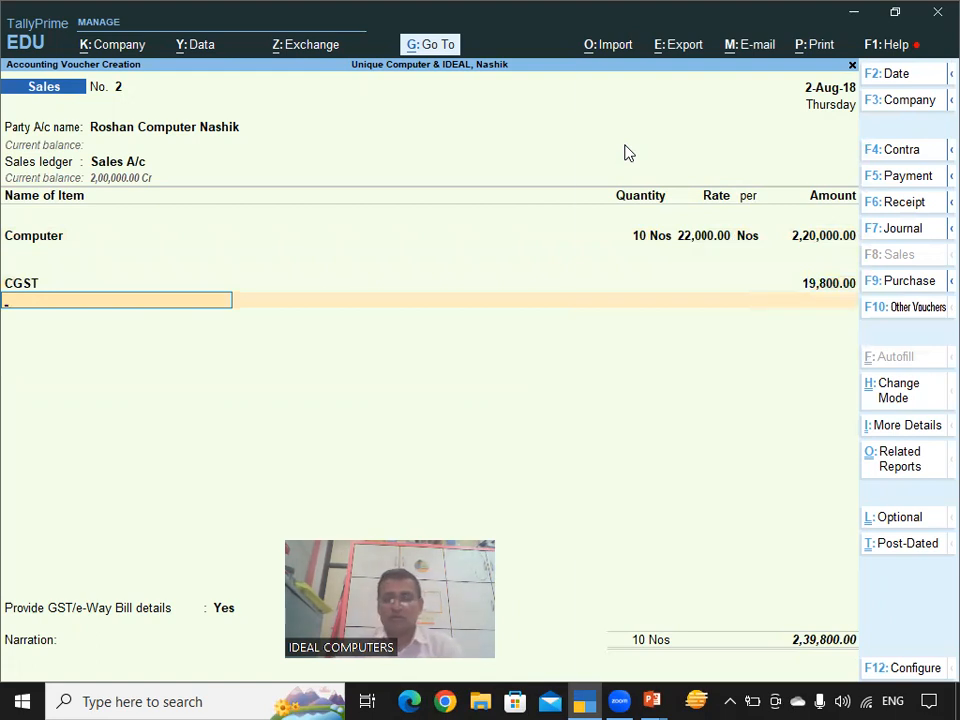
pyautogui.write('Sg')
pyautogui.press('Return')
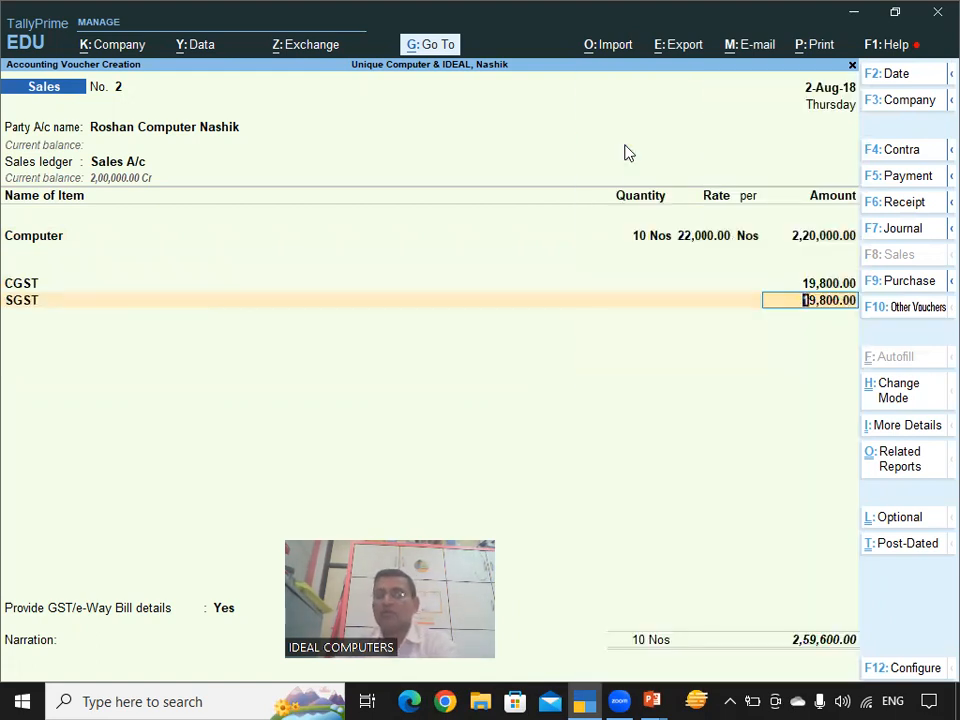
pyautogui.press('Return')
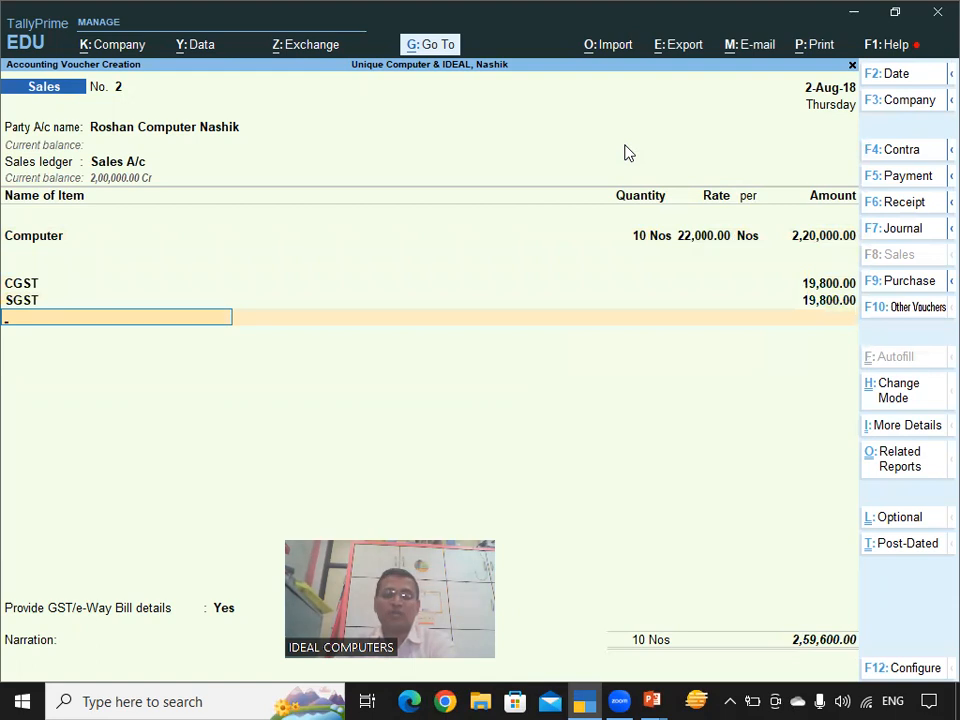
# Step: End the tax ledger list and accept the GST/e-Way Bill details without changes
pyautogui.press('Return')
pyautogui.press('Return')
pyautogui.press('Return')
pyautogui.press('Return')
pyautogui.press('Return')
pyautogui.press('Return')
pyautogui.press('Return')
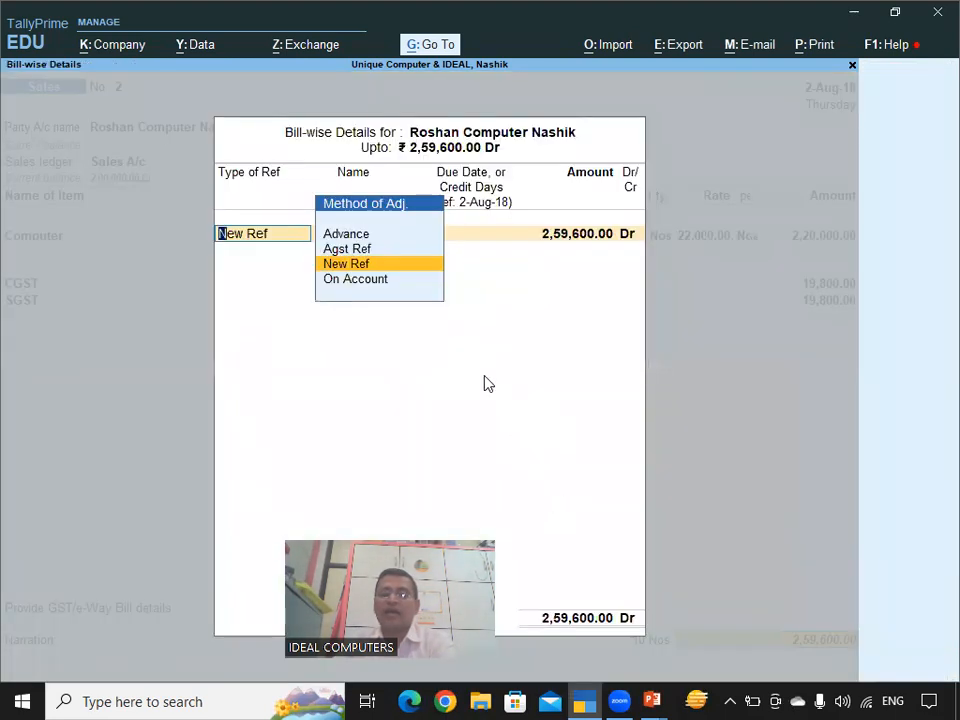
# Step: Record the bill for Roshan Computer Nashik as New Ref 102 with 8 credit days and accept its full amount
pyautogui.press('Return')
pyautogui.press('BackSpace')
pyautogui.write('102')
pyautogui.press('Return')
pyautogui.write('8')
pyautogui.press('Return')
pyautogui.press('Return')
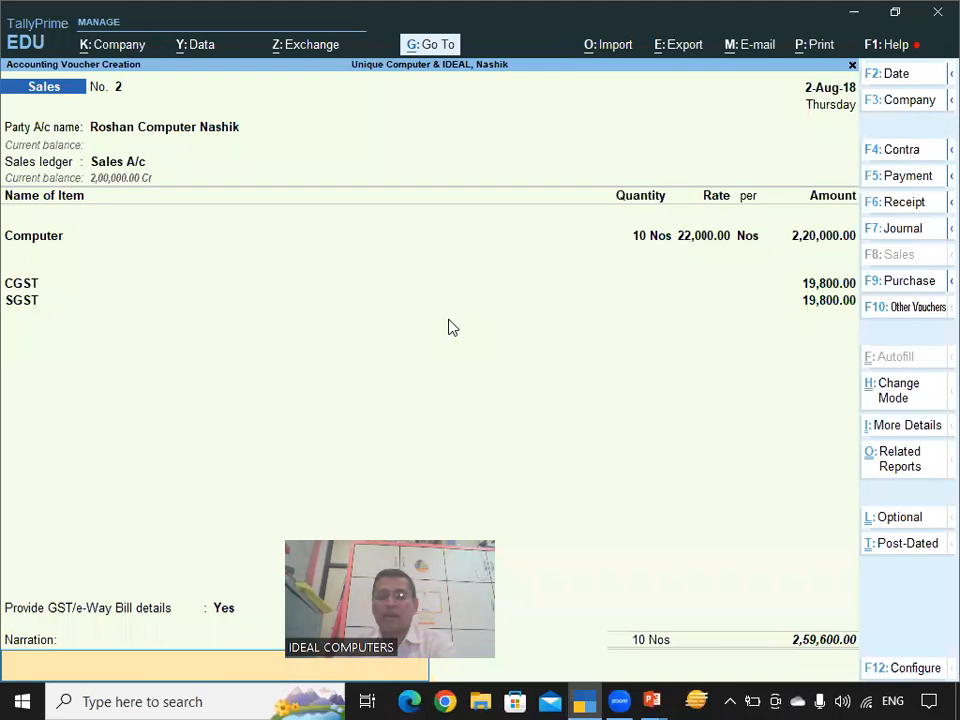
# Step: Save the Roshan Computer Nashik sale without a narration and decline the e-Way Bill generation
pyautogui.press('Return')
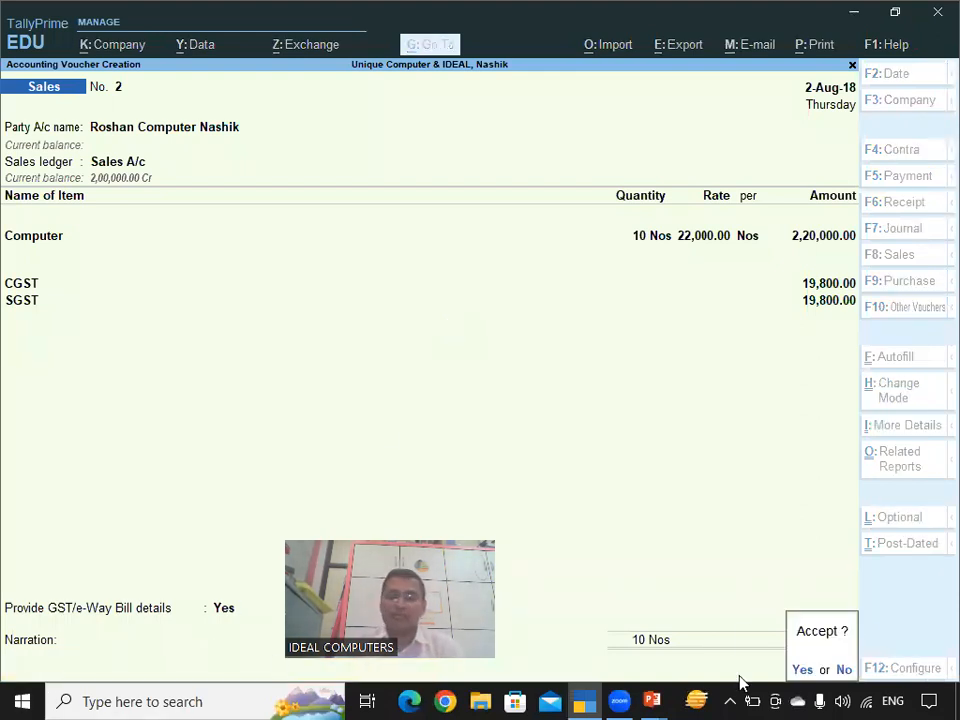
pyautogui.click(806, 674)
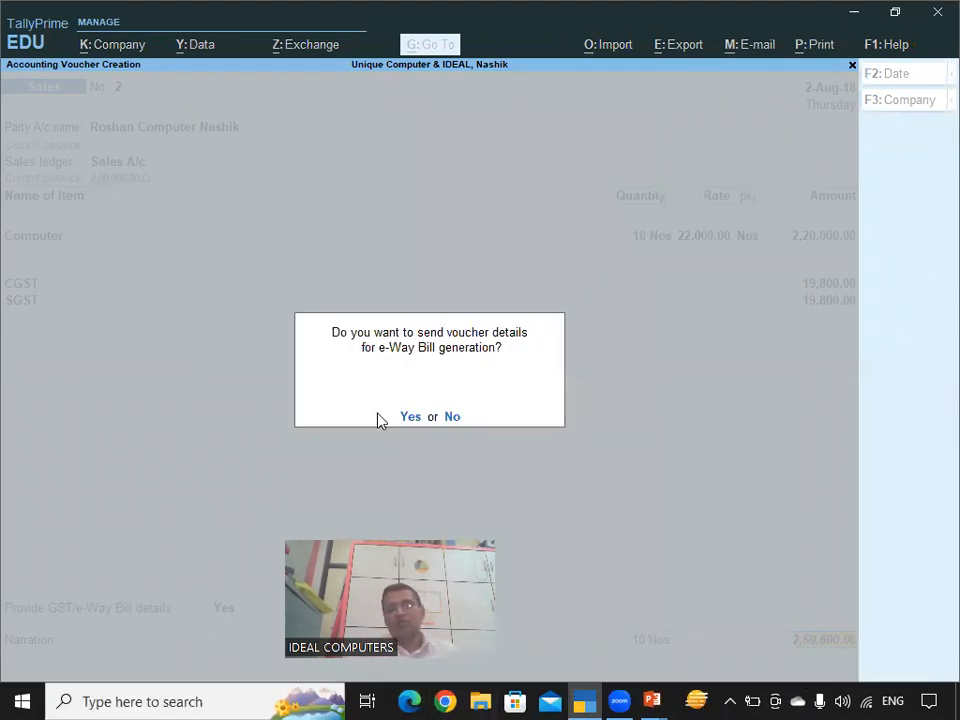
pyautogui.click(452, 417)
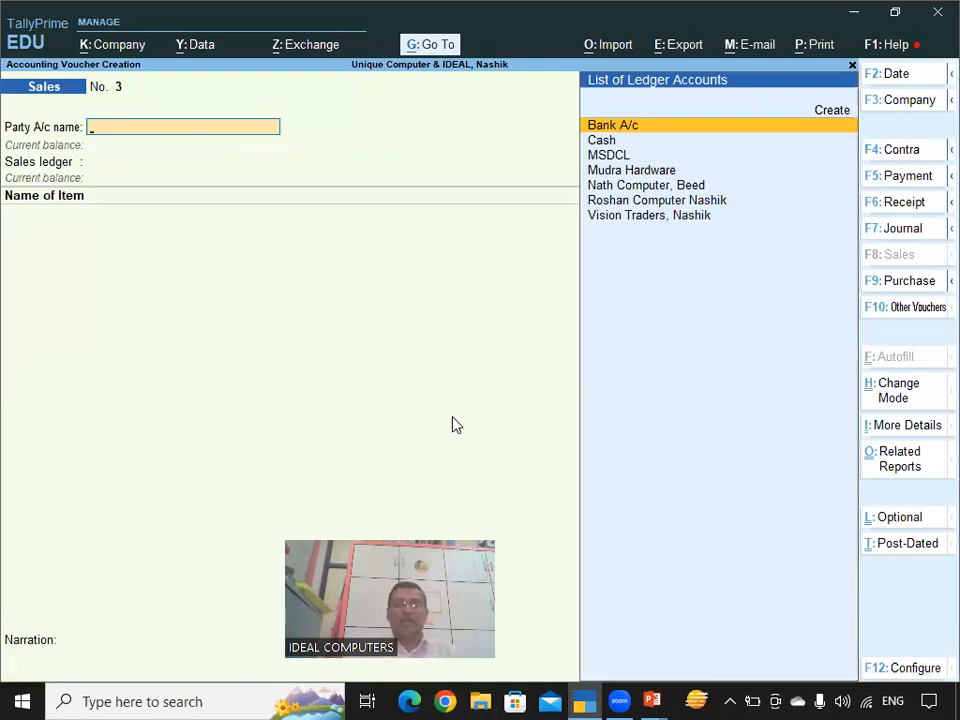
# Step: Switch to the PowerPoint slide show, view the 31/08/2018 power charges transaction with MSDCL, and return to TallyPrime
pyautogui.hotkey('alt', 'Tab')
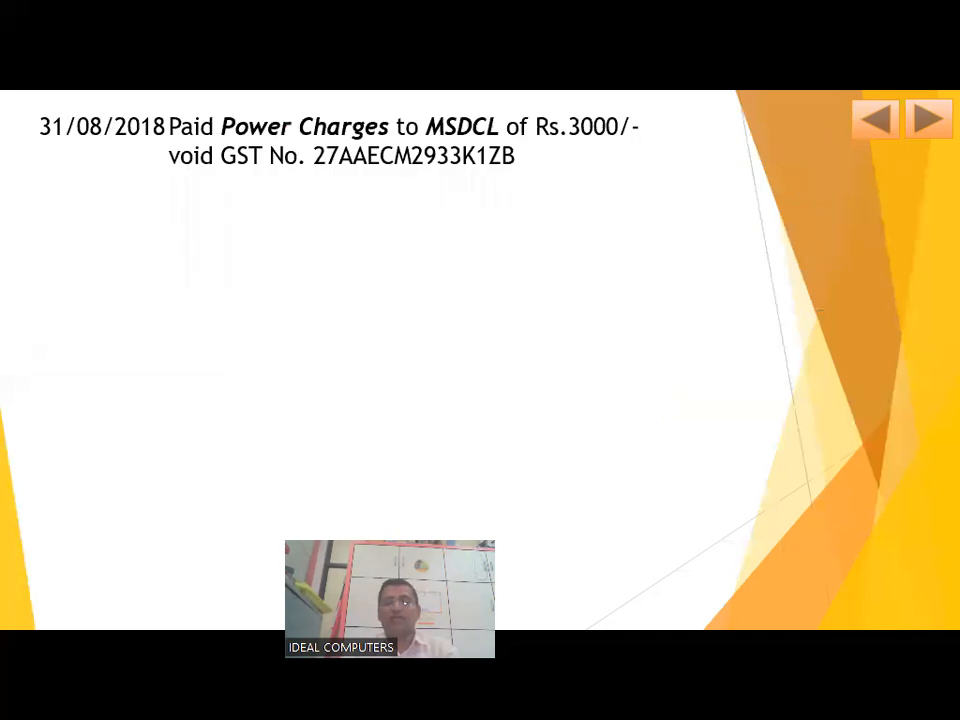
pyautogui.hotkey('alt', 'Tab')
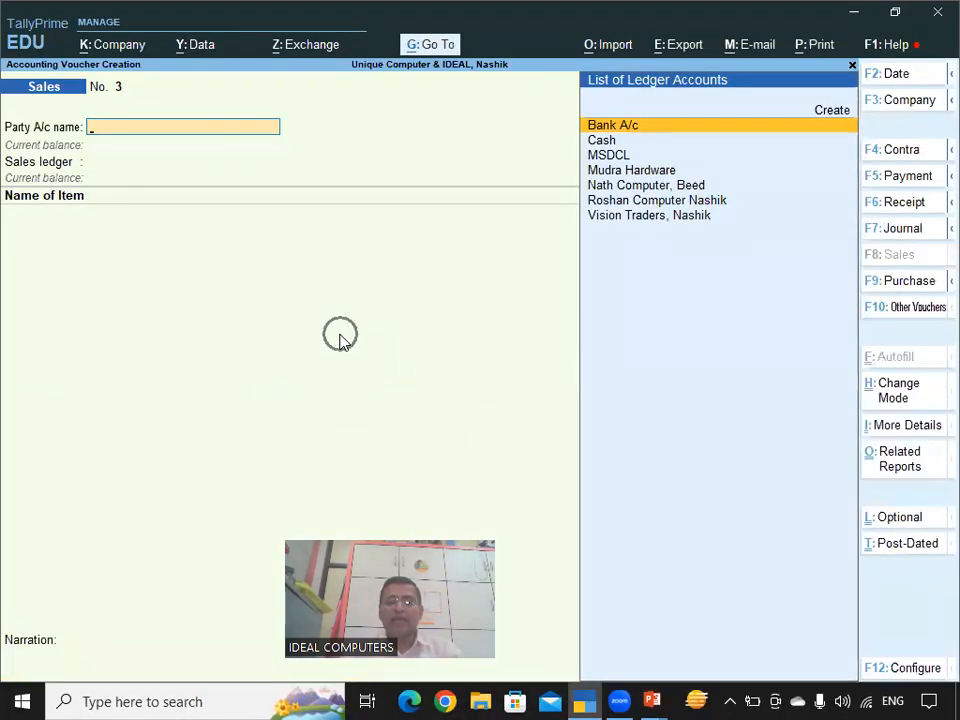
# Step: Leave voucher entry, check the remaining Computer and raw material quantities in the detailed Stock Summary, and return to the Gateway of Tally
pyautogui.press('Escape')
pyautogui.press('y')
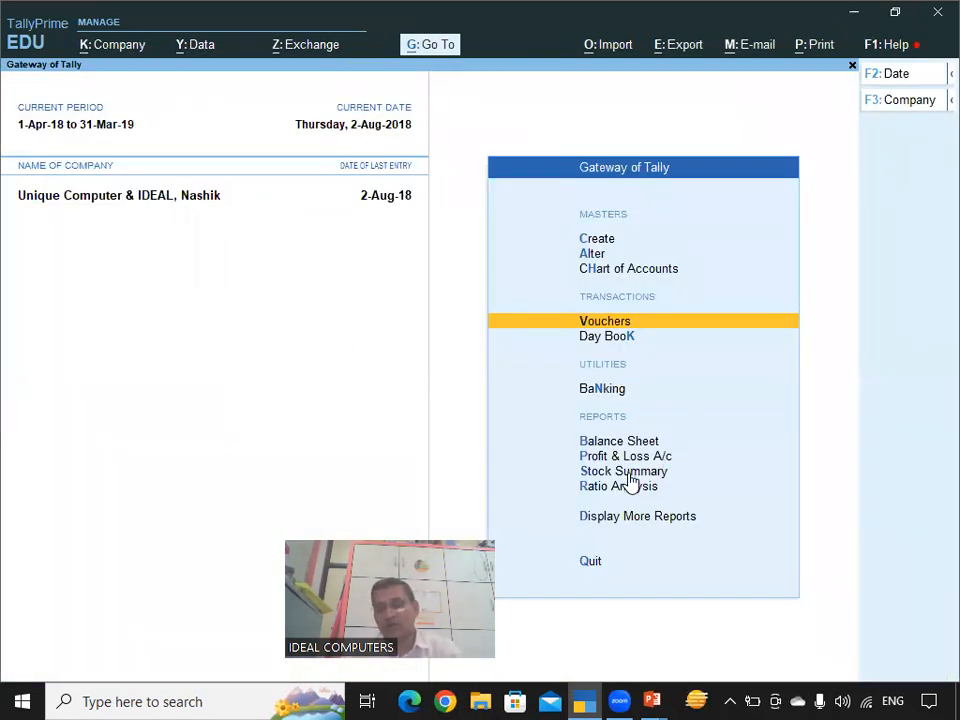
pyautogui.press('Return')
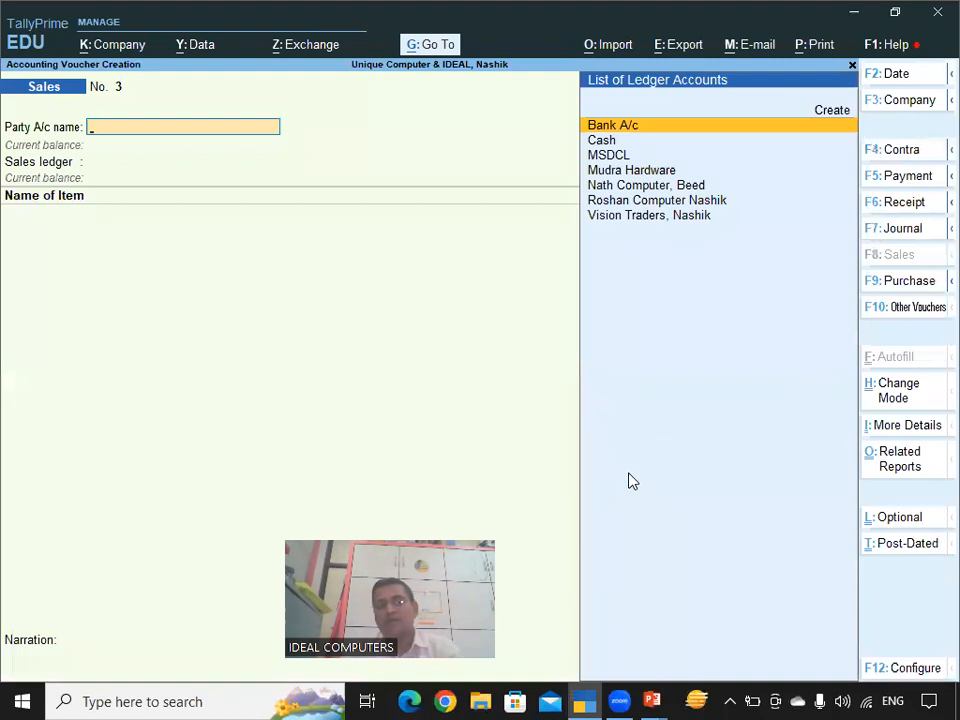
pyautogui.press('Escape')
pyautogui.press('y')
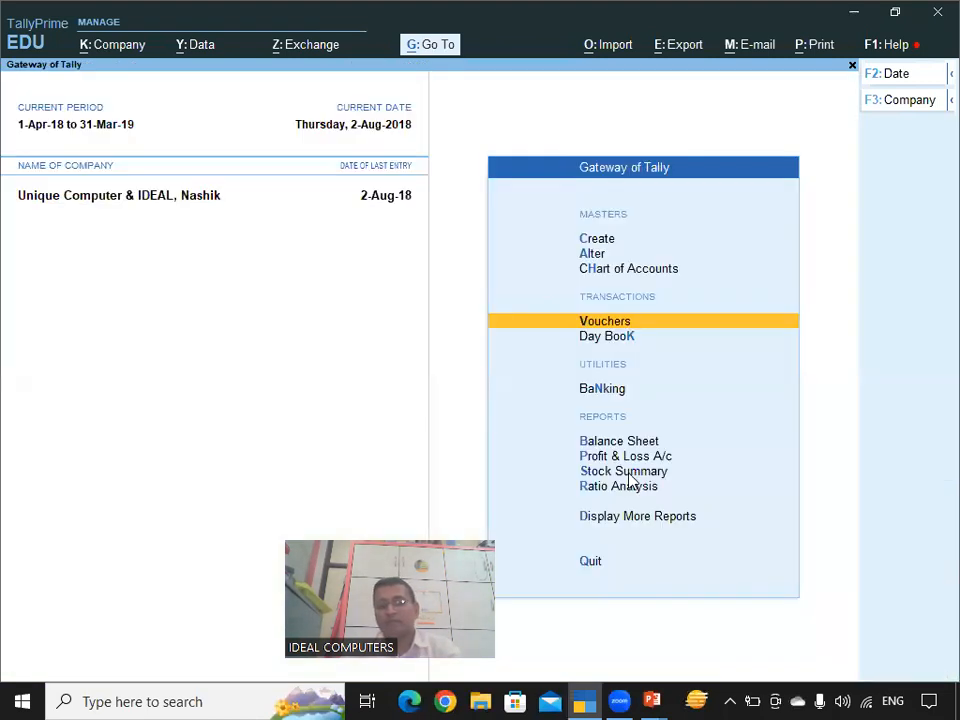
pyautogui.press('s')
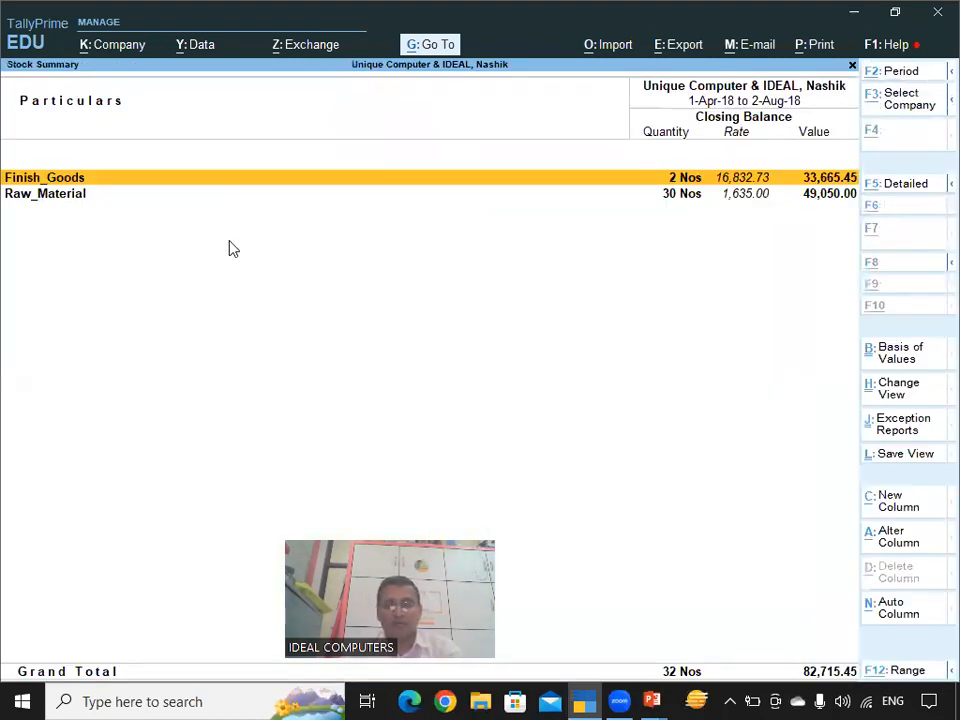
pyautogui.hotkey('alt', 'F5')
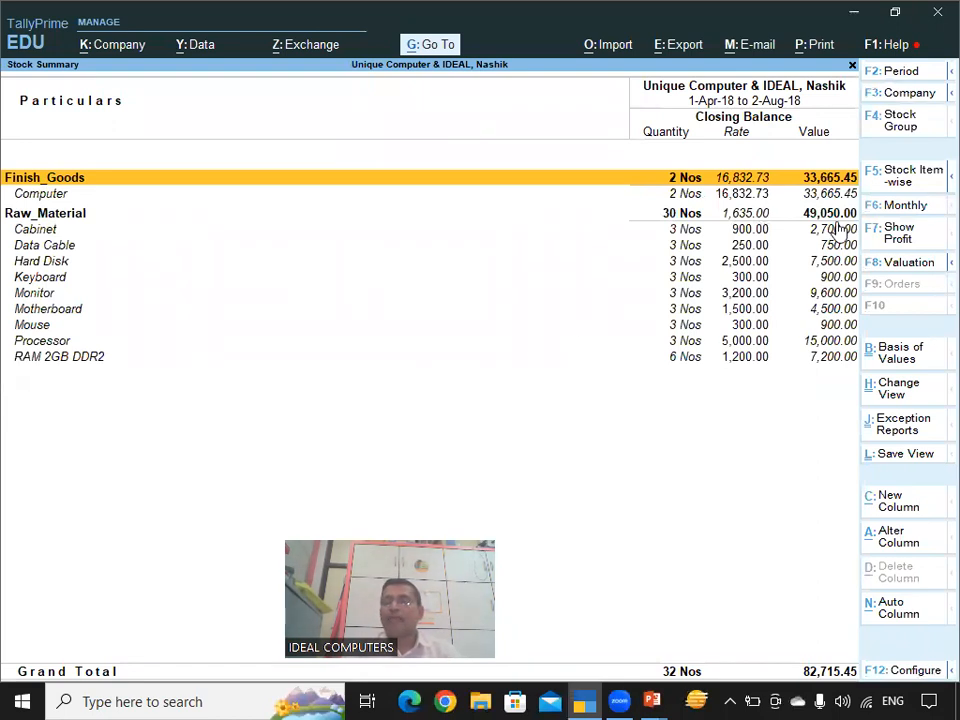
pyautogui.click(38, 195)
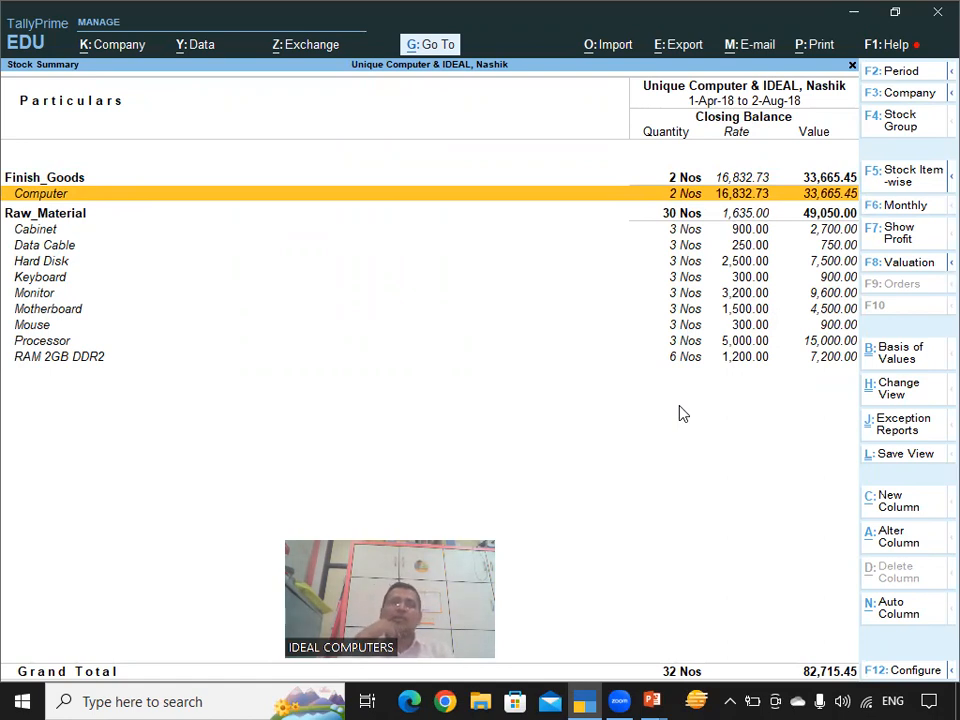
pyautogui.press('Escape')
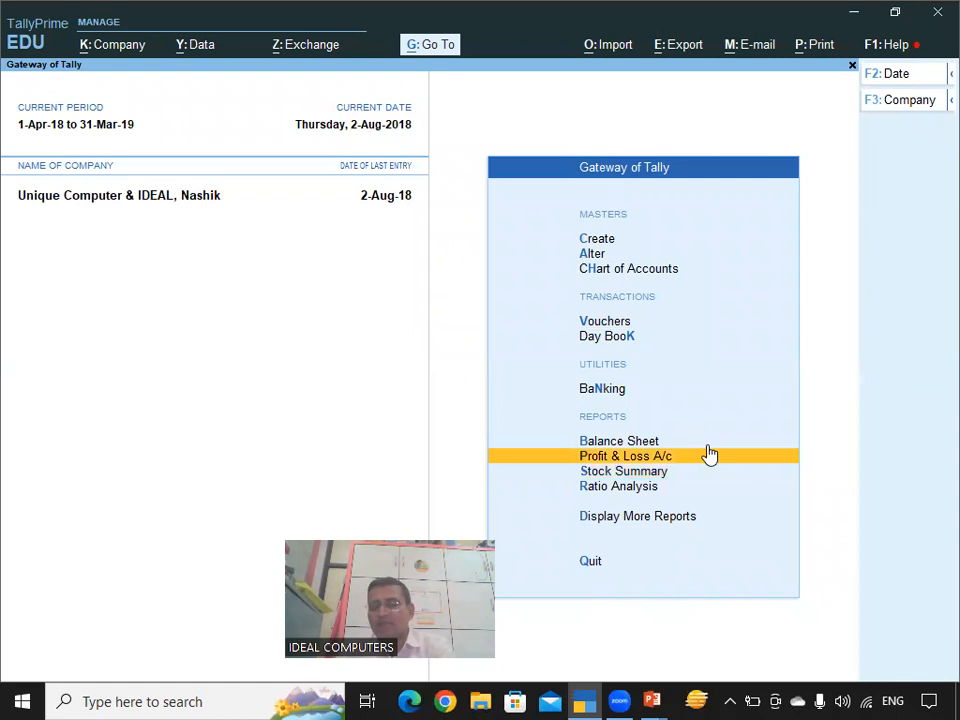
# Step: Examine the detailed Balance Sheet and the monthly CGST figures under Duties & Taxes, and return to the Gateway of Tally
pyautogui.click(706, 442)
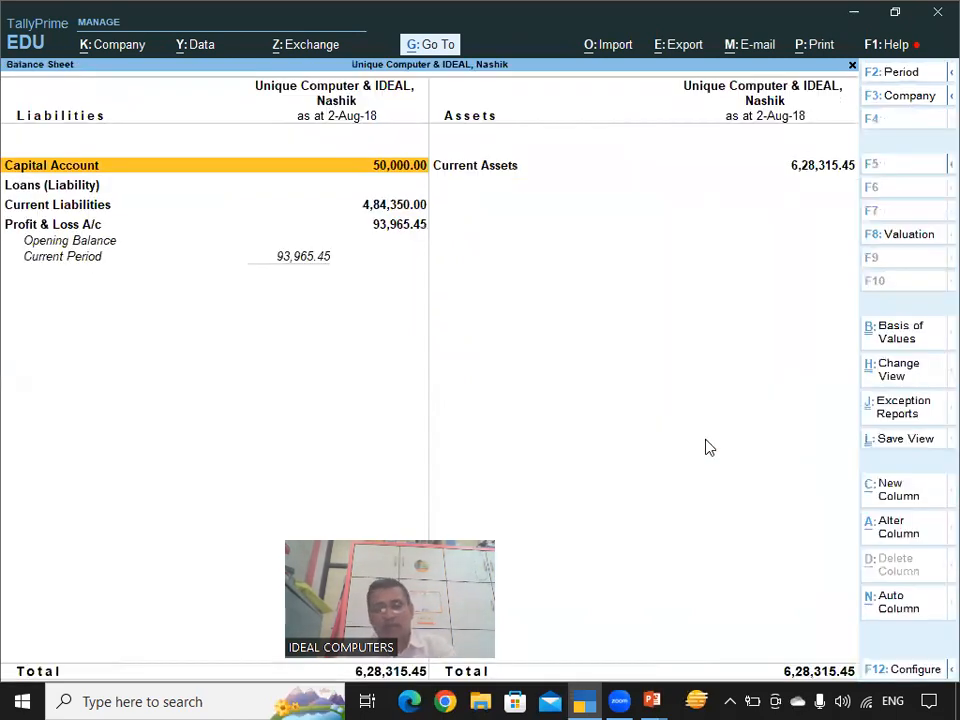
pyautogui.hotkey('alt', 'F5')
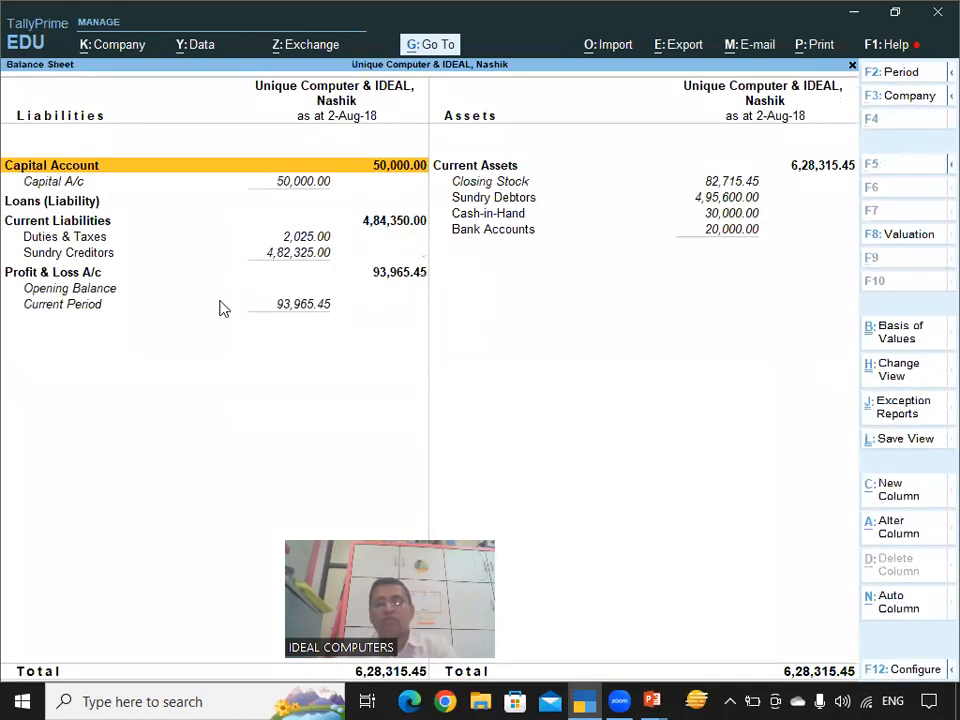
pyautogui.click(302, 242)
pyautogui.press('Return')
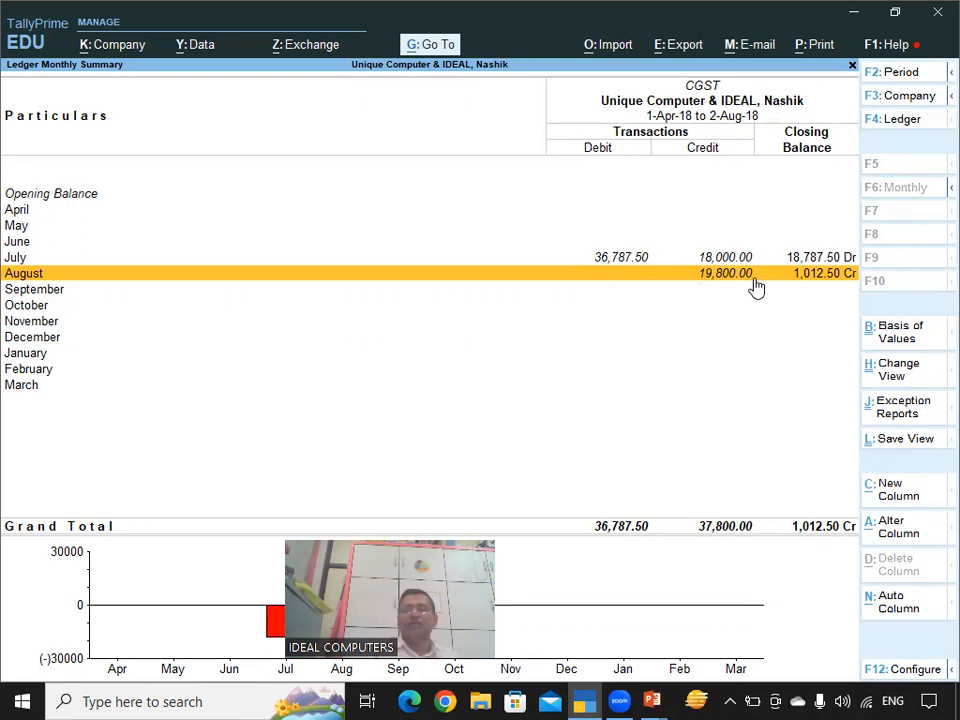
pyautogui.press('Escape')
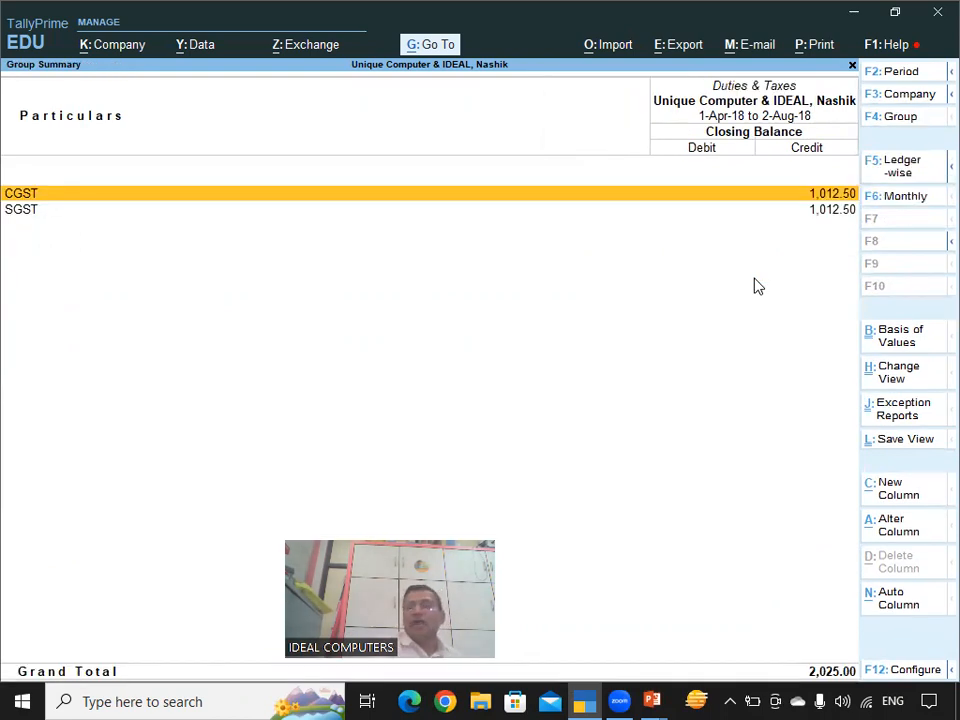
pyautogui.press('Escape')
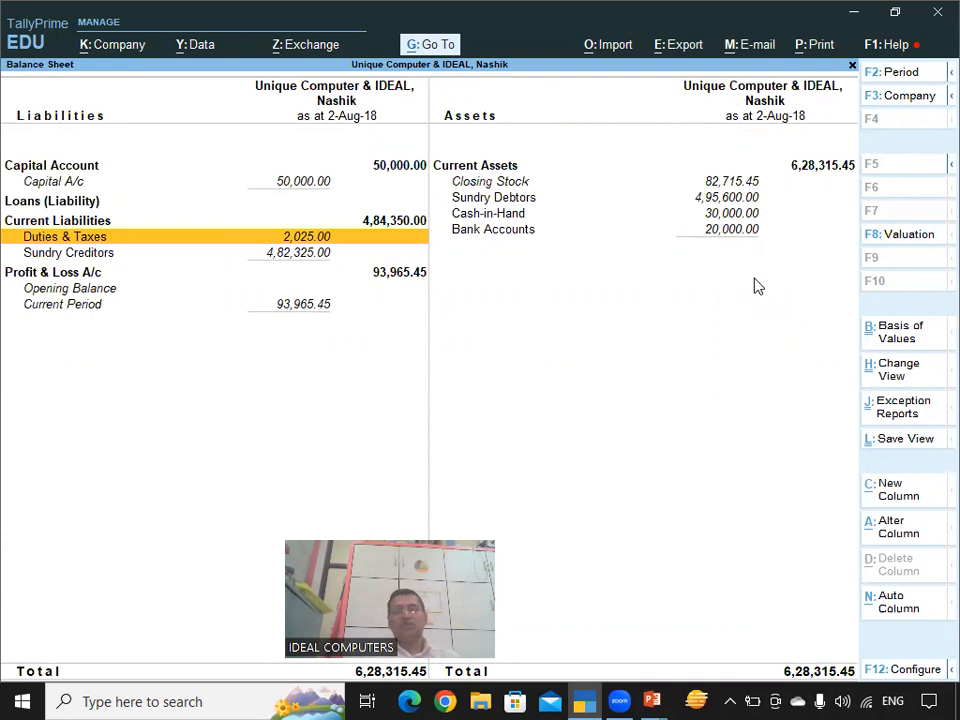
pyautogui.press('Escape')
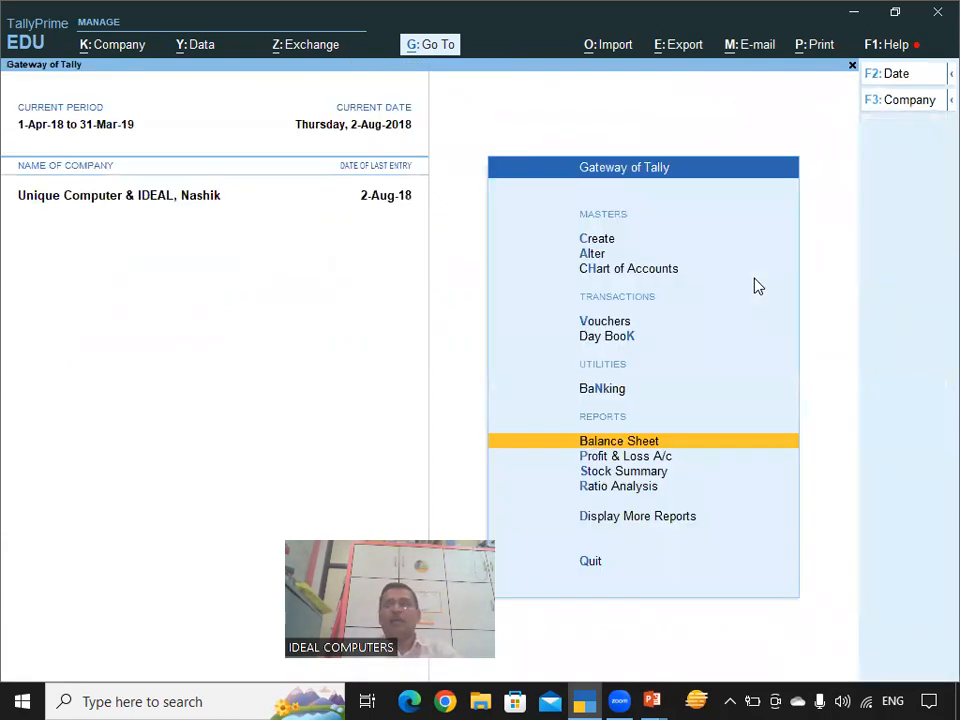
# Step: Switch to the PowerPoint slide show, read the steps for entering the MSDCL power charges as a purchase voucher, and return to TallyPrime
pyautogui.hotkey('alt', 'Tab')
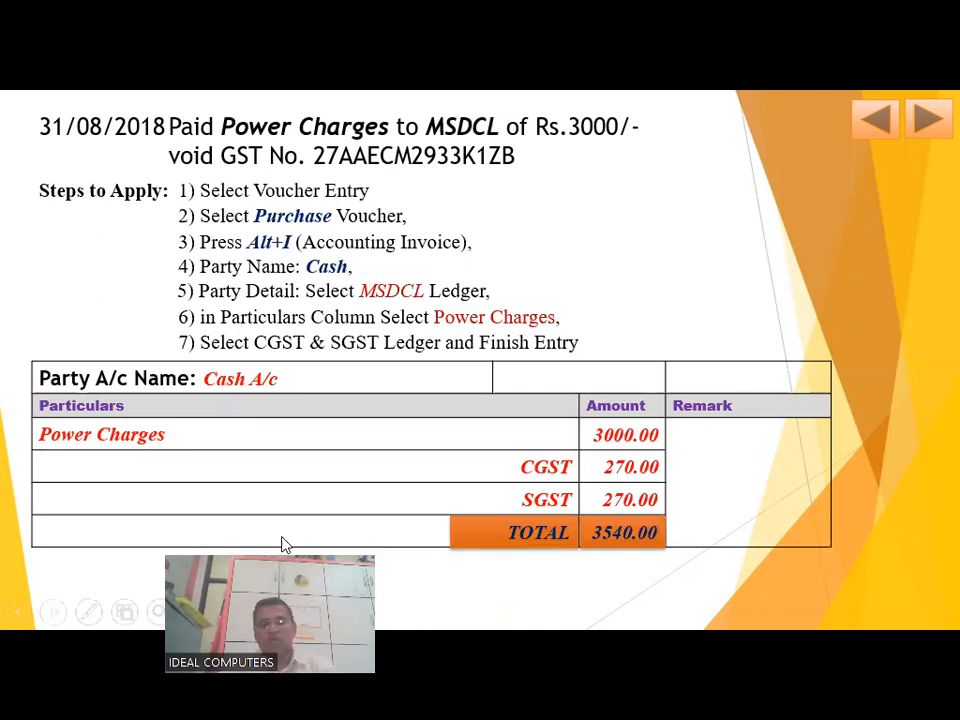
pyautogui.hotkey('alt', 'Tab')
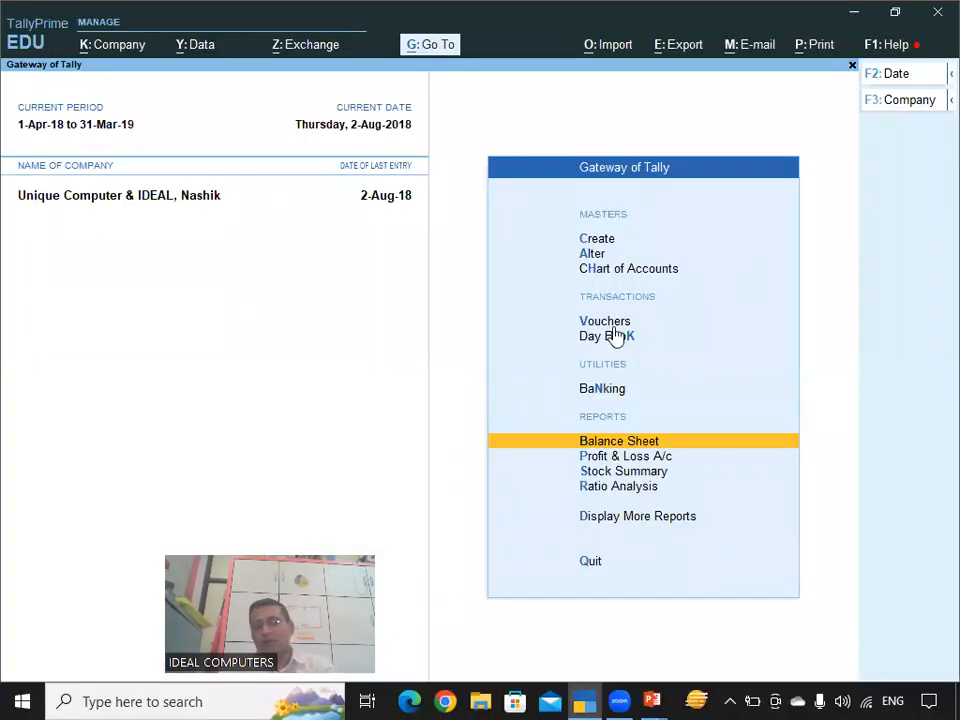
# Step: Start a new purchase voucher and change its mode to Accounting Invoice
pyautogui.press('Return')
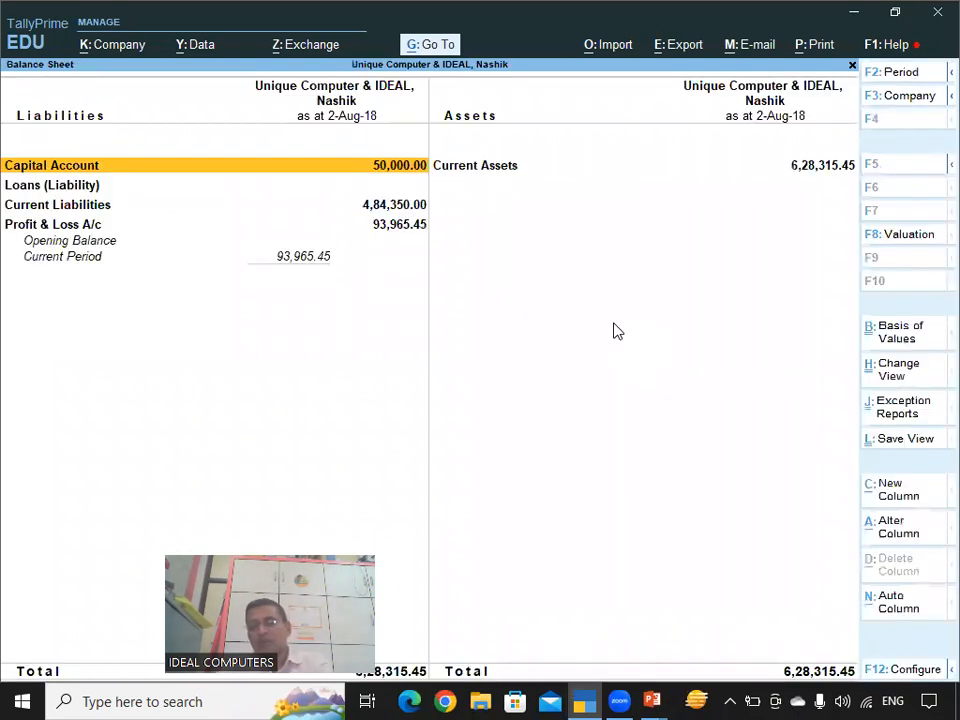
pyautogui.press('Escape')
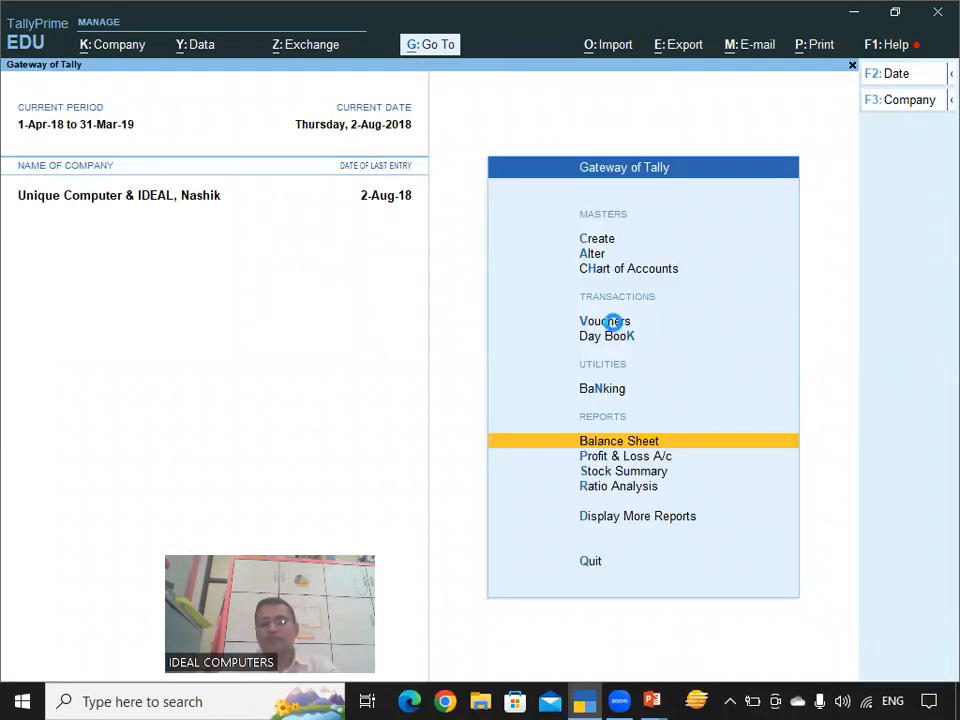
pyautogui.click(612, 321)
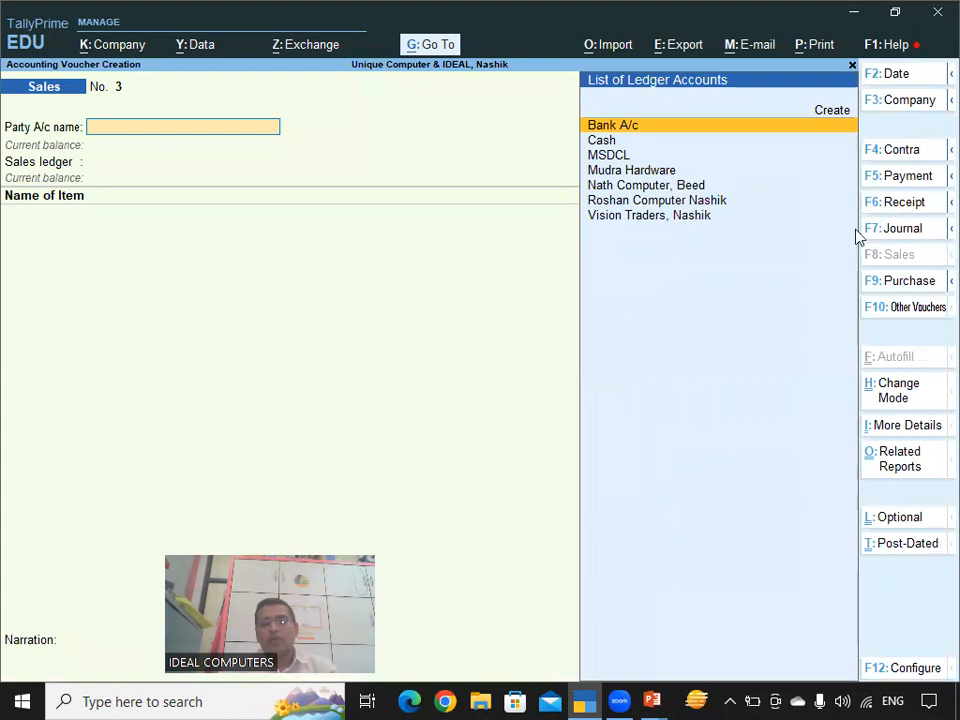
pyautogui.click(897, 288)
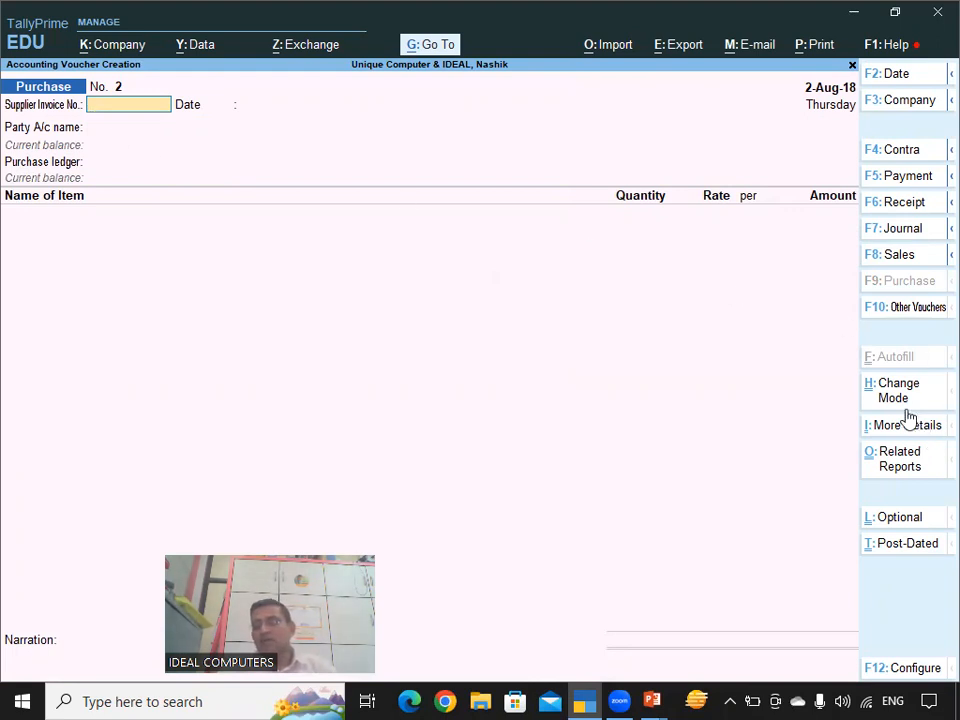
pyautogui.press('ctrl')
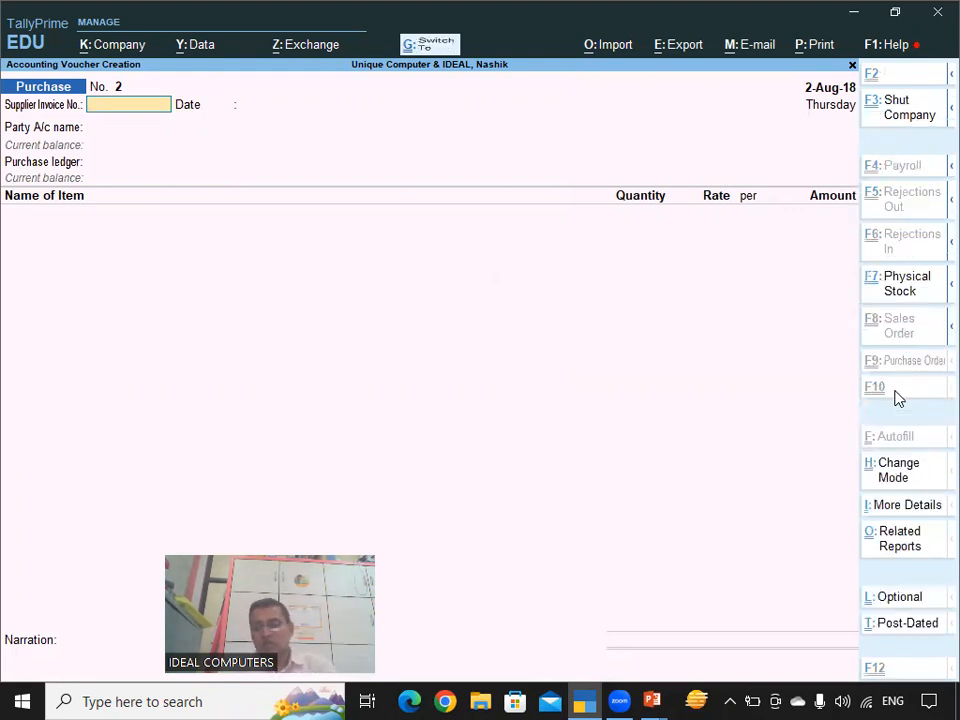
pyautogui.hotkey('ctrl', 'h')
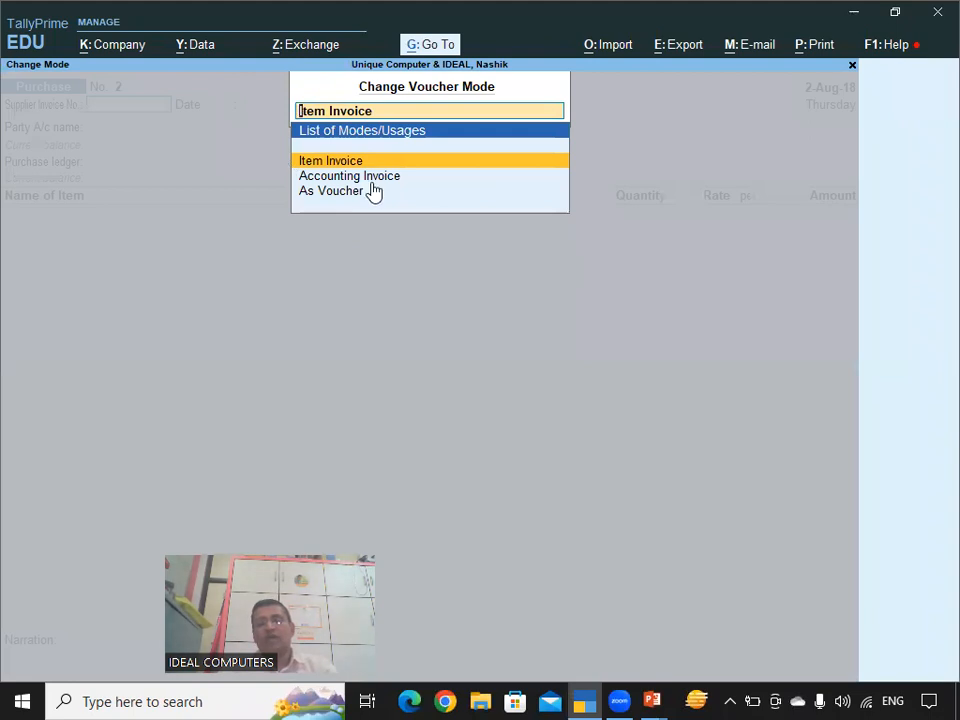
pyautogui.press('Down')
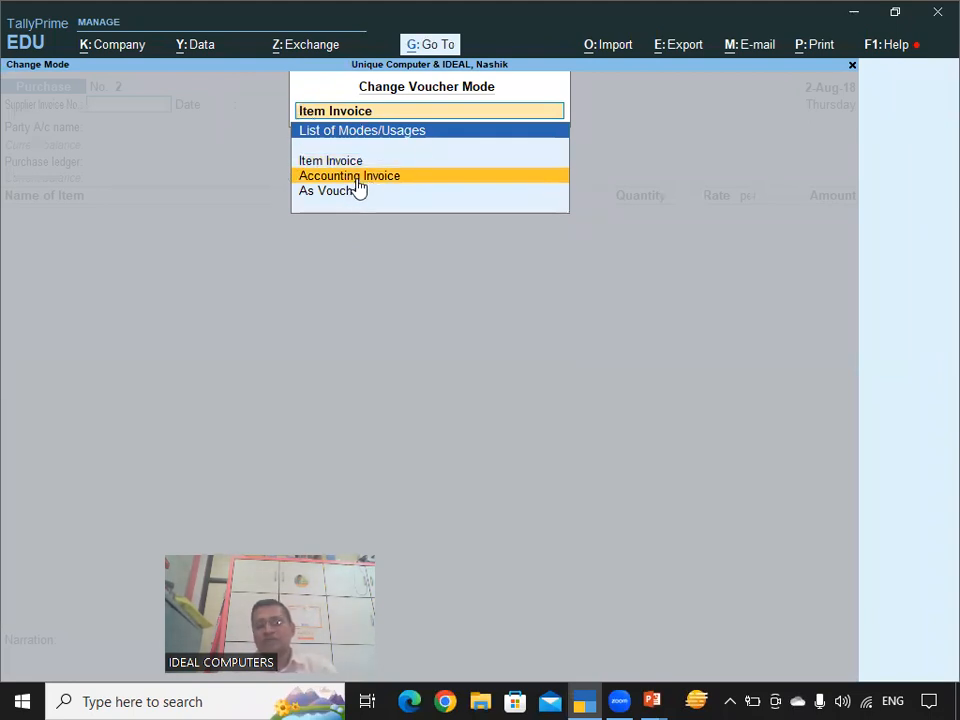
pyautogui.press('Return')
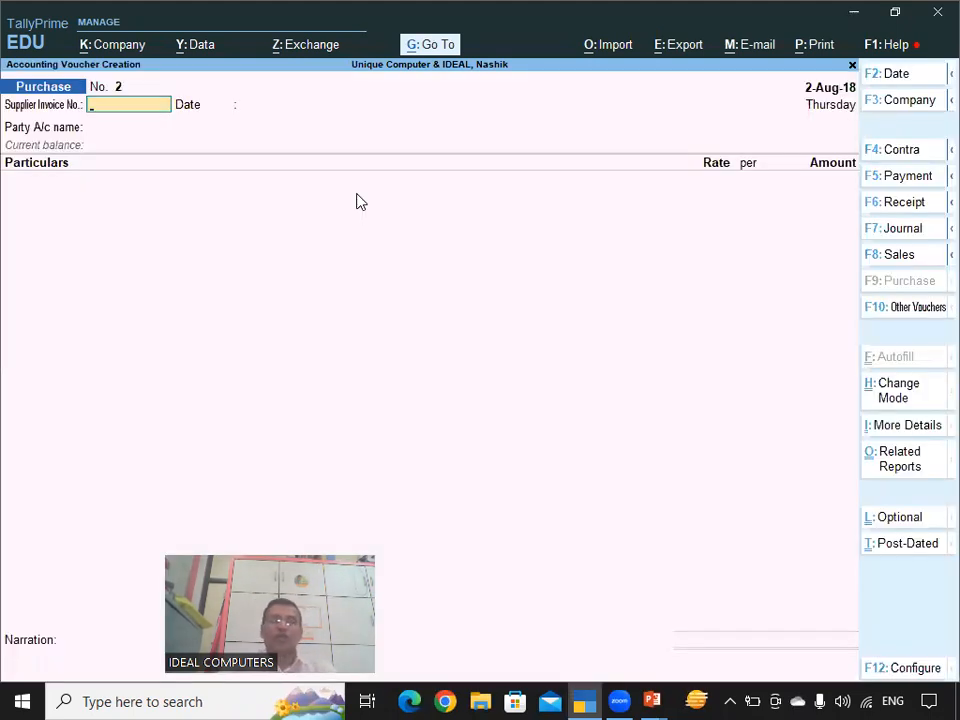
# Step: Leave the supplier invoice number and date blank and choose Cash as the party account
pyautogui.press('Return')
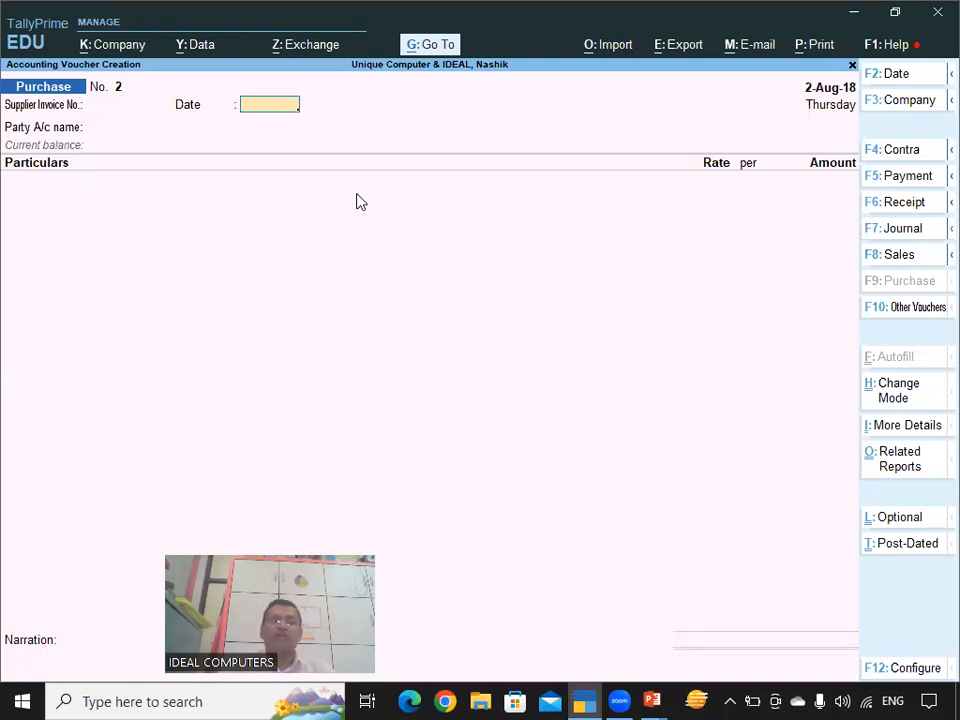
pyautogui.press('Return')
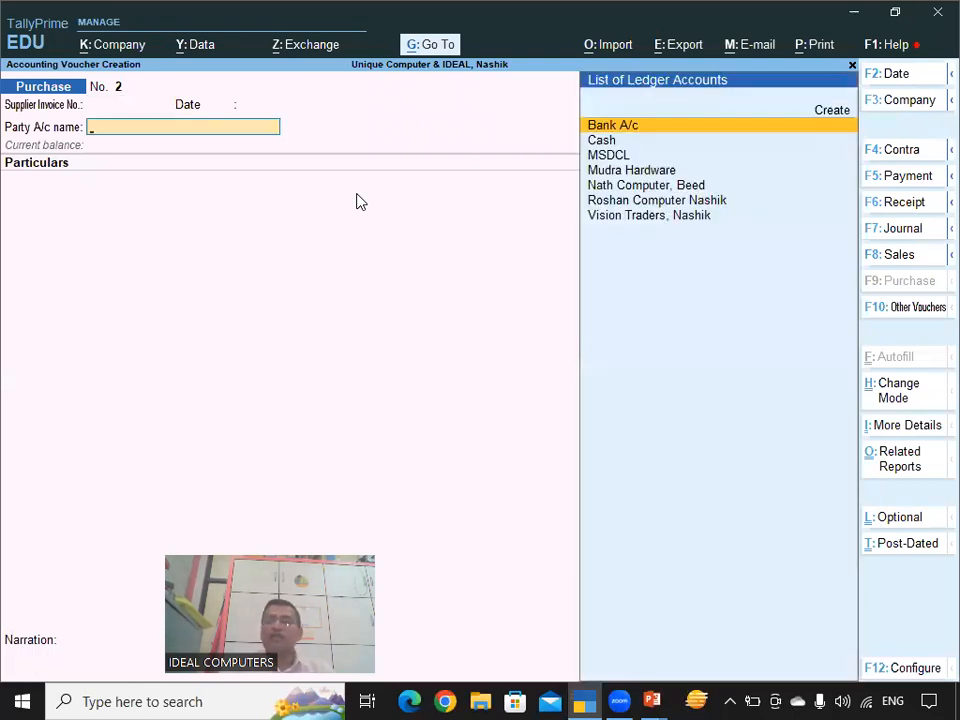
pyautogui.click(621, 141)
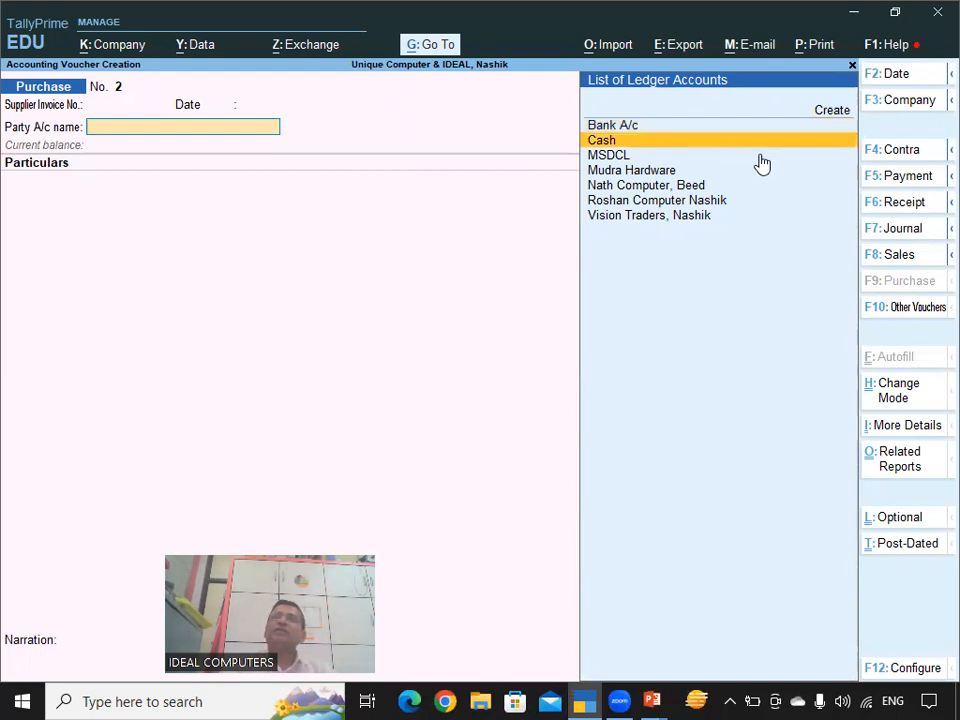
pyautogui.press('Return')
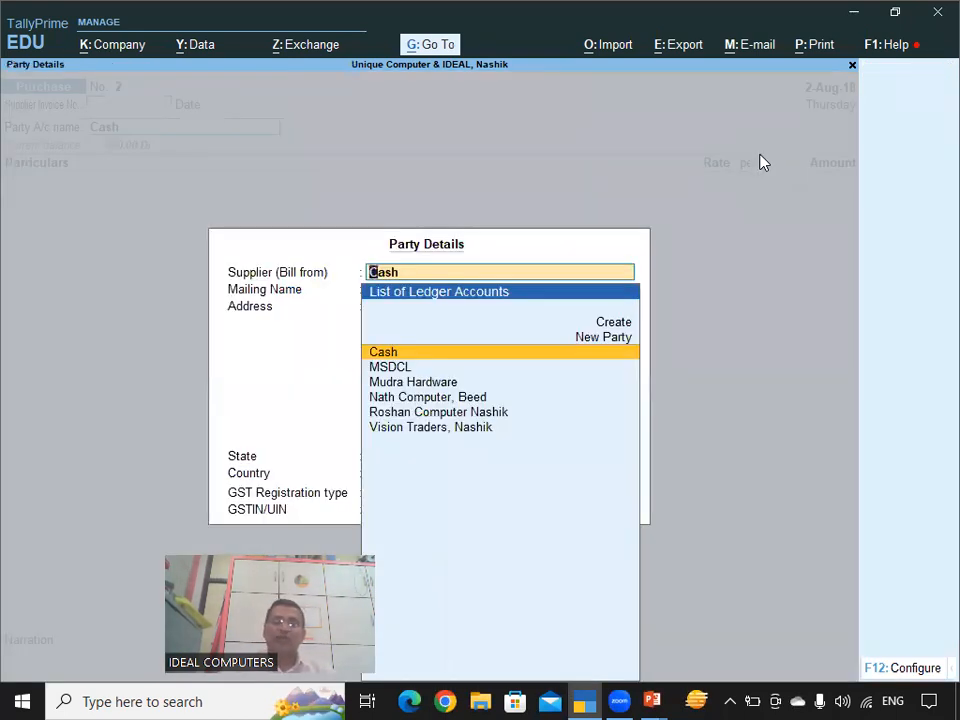
# Step: Choose MSDCL as the supplier in the party details, keep its remaining details, and accept them
pyautogui.click(396, 372)
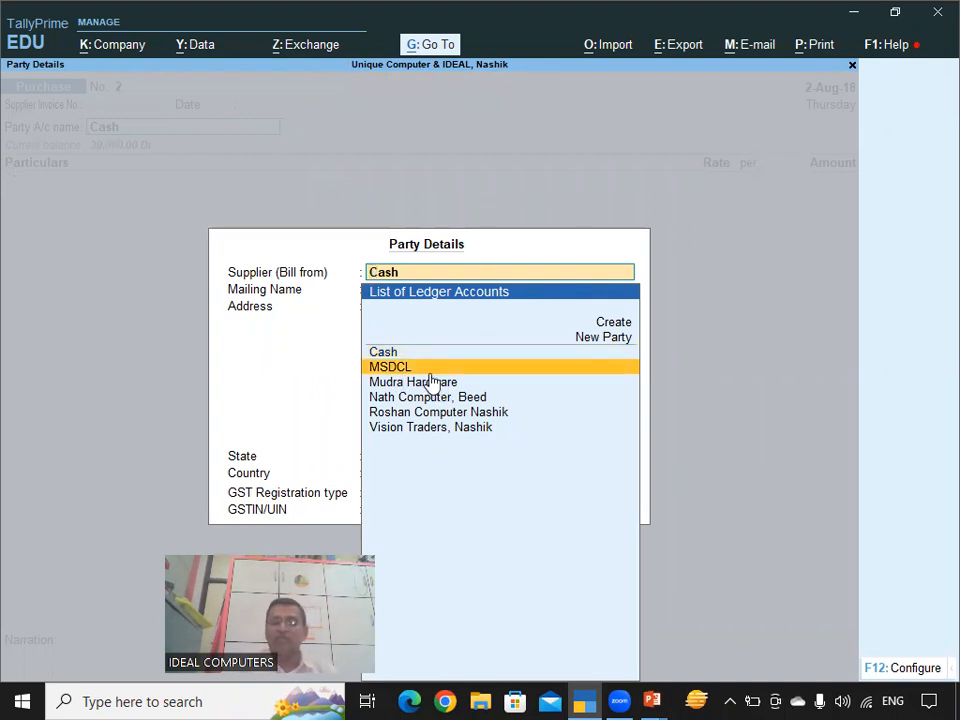
pyautogui.press('Return')
pyautogui.press('Return')
pyautogui.press('Return')
pyautogui.press('Return')
pyautogui.press('Return')
pyautogui.press('Return')
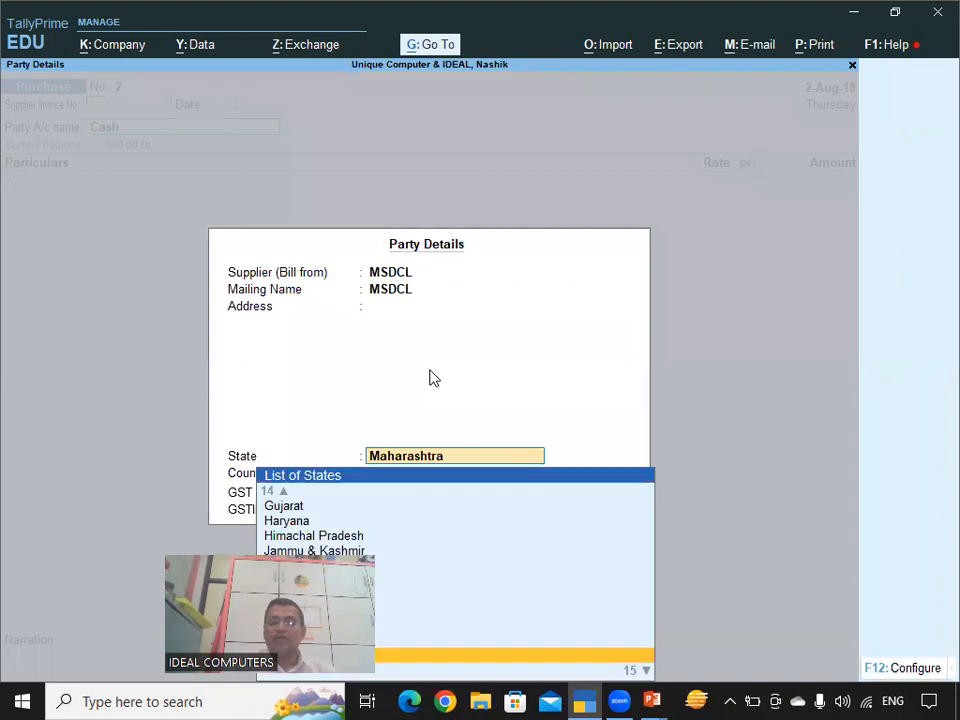
pyautogui.press('Return')
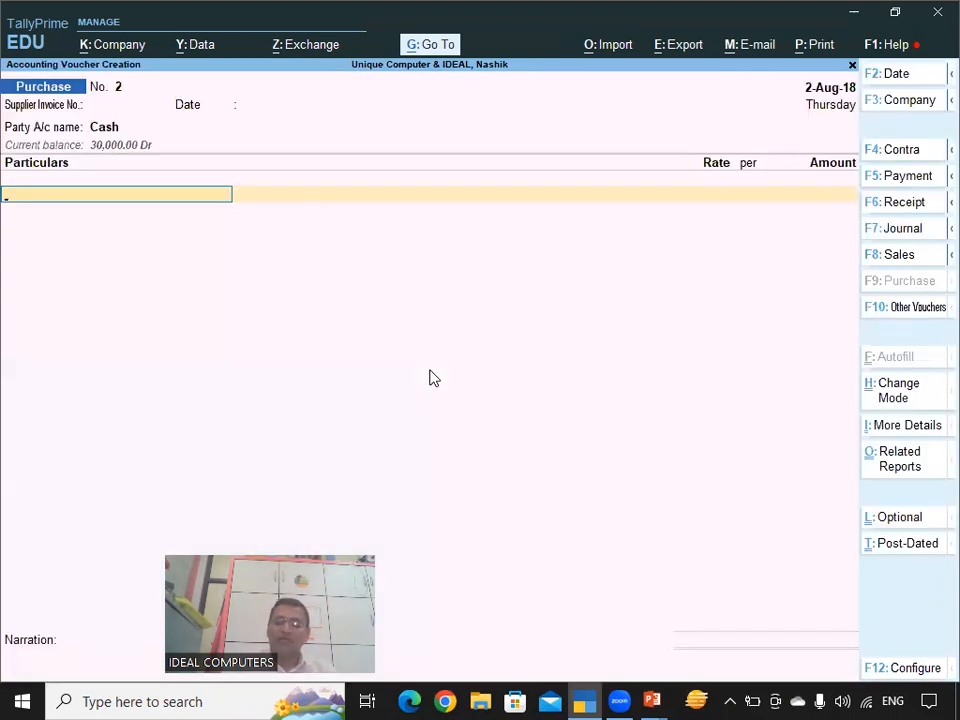
# Step: Add the Power Charges ledger to the purchase voucher with an amount of 3000
pyautogui.write('P')
pyautogui.click(650, 159)
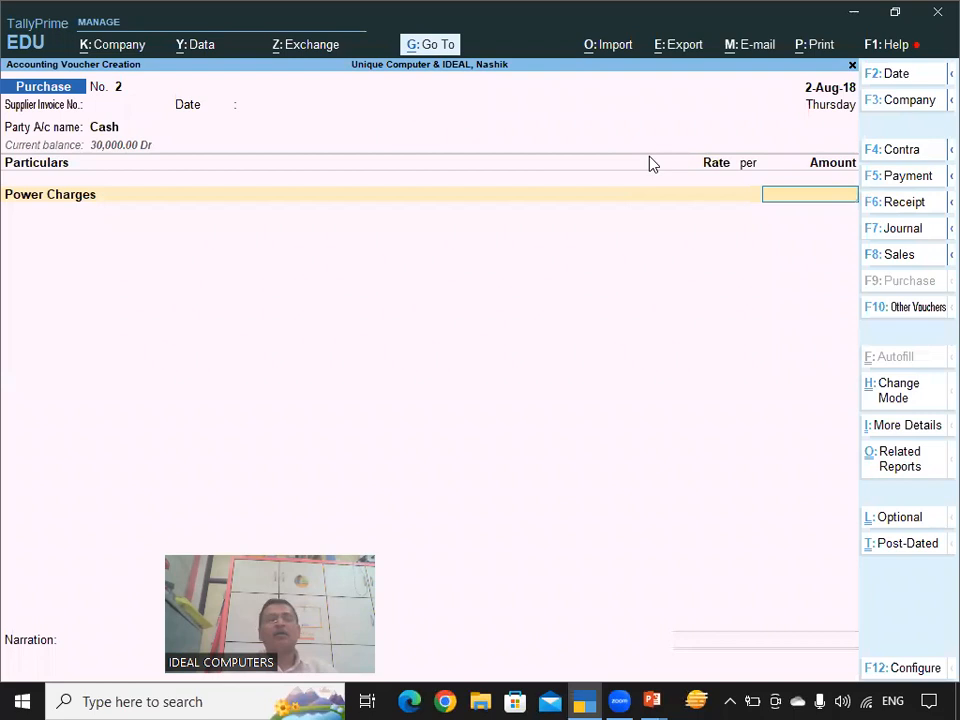
pyautogui.write('3000')
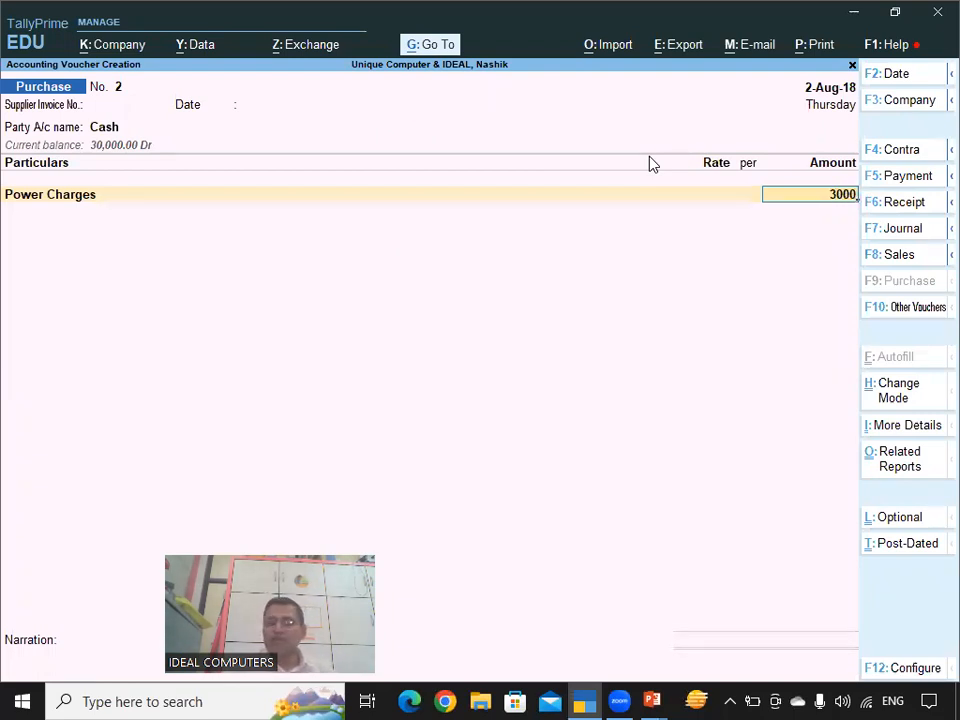
pyautogui.press('Return')
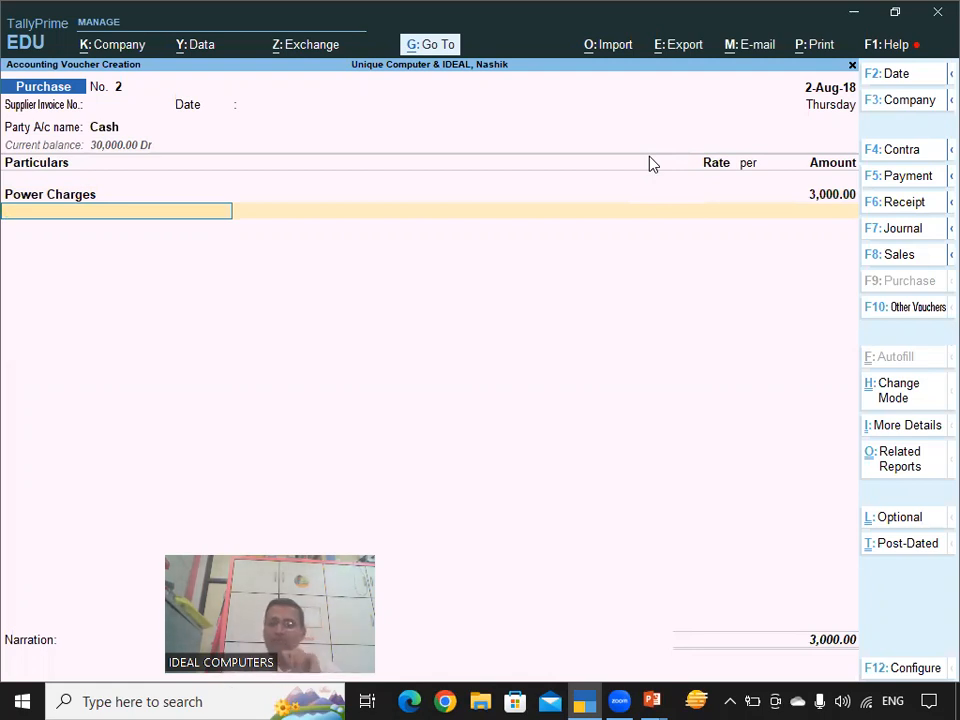
pyautogui.press('Return')
pyautogui.press('BackSpace')
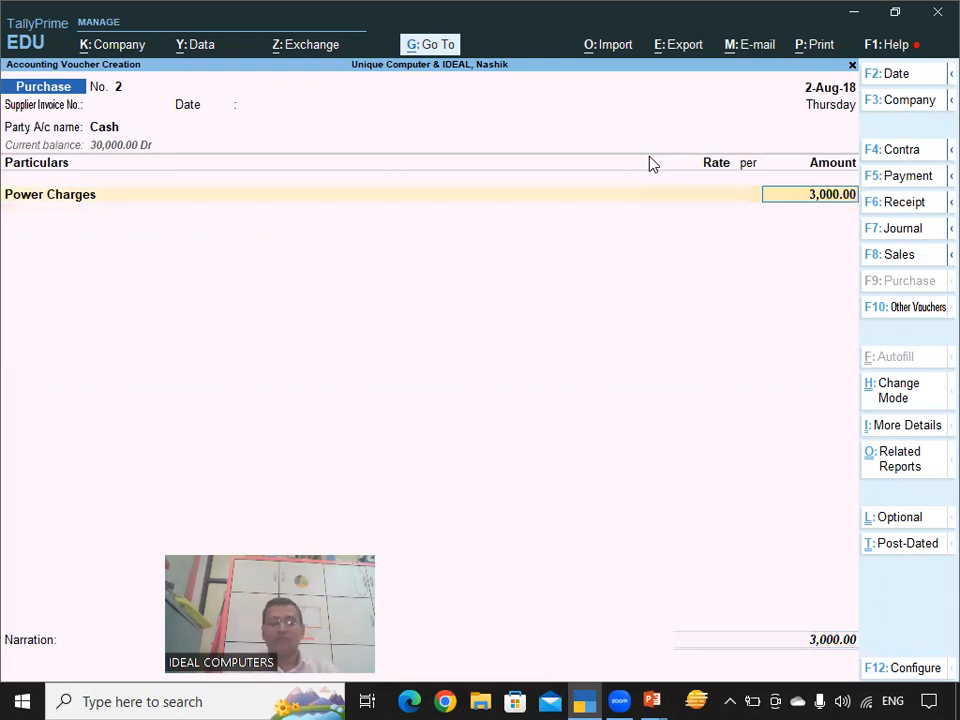
pyautogui.press('Return')
# Step: Add the CGST and SGST ledgers below Power Charges with their calculated tax amounts
pyautogui.write('Cg')
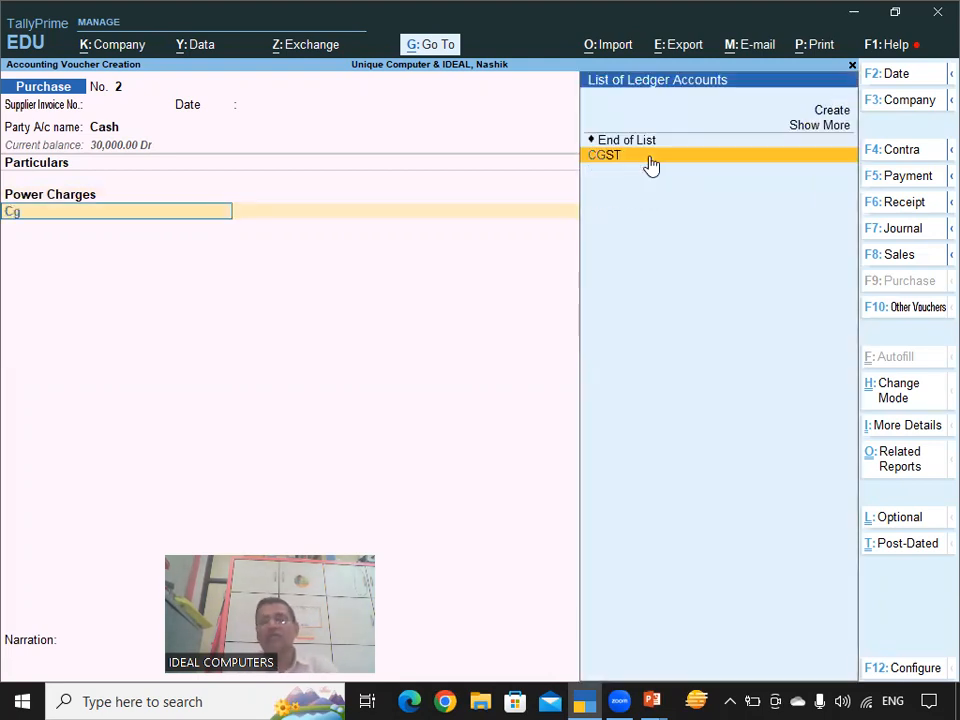
pyautogui.press('Return')
pyautogui.press('Return')
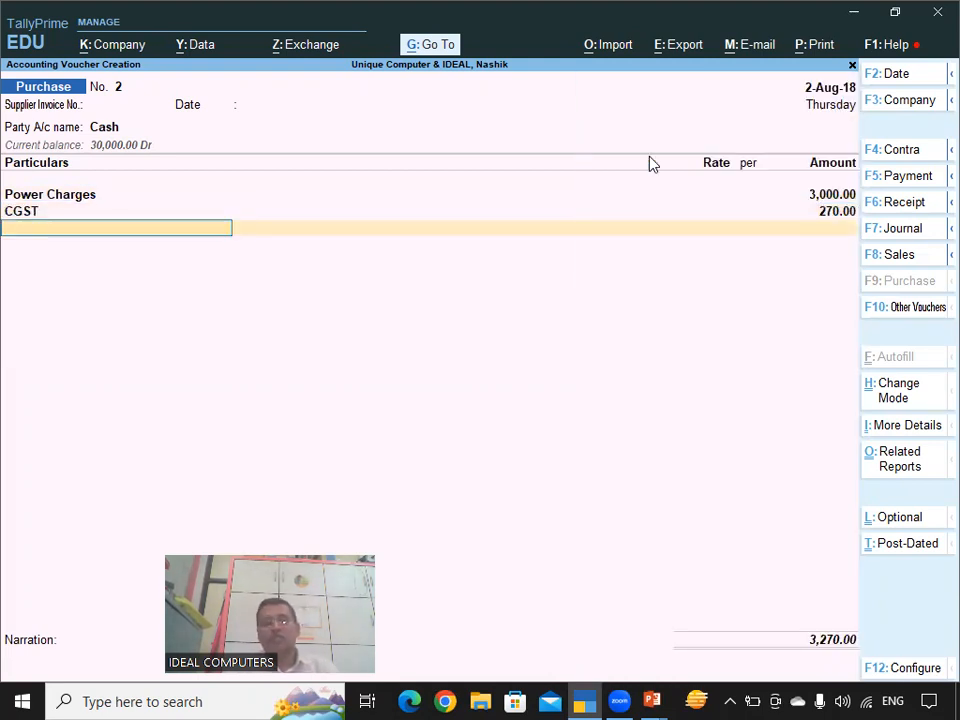
pyautogui.write('Sg')
pyautogui.press('Return')
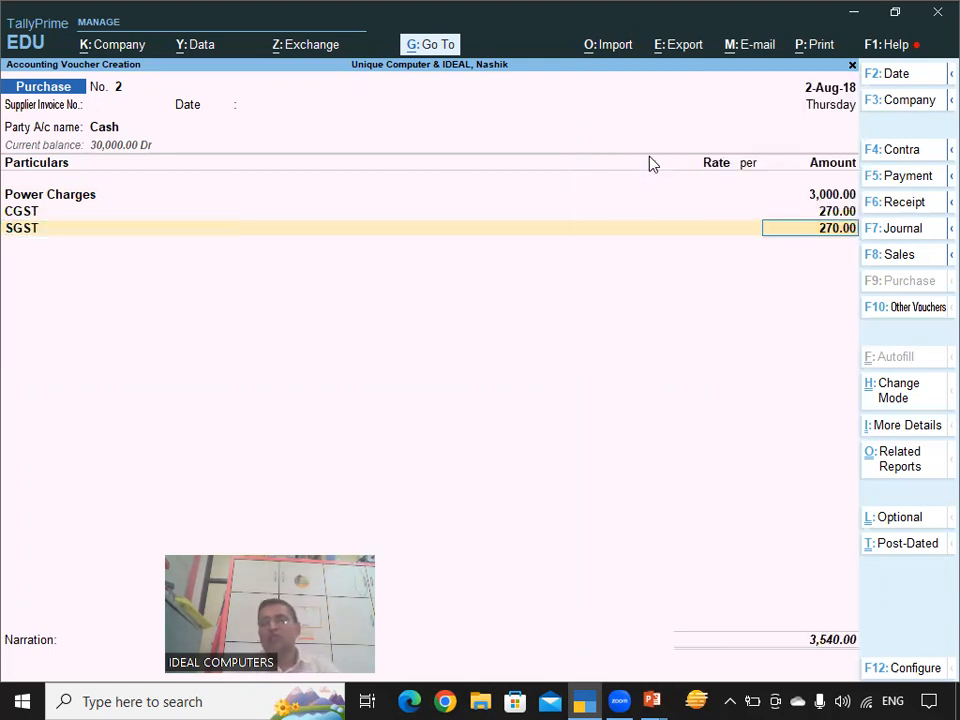
pyautogui.press('Return')
# Step: Finish the particulars, leave the narration blank, and accept the power charges purchase voucher
pyautogui.press('Return')
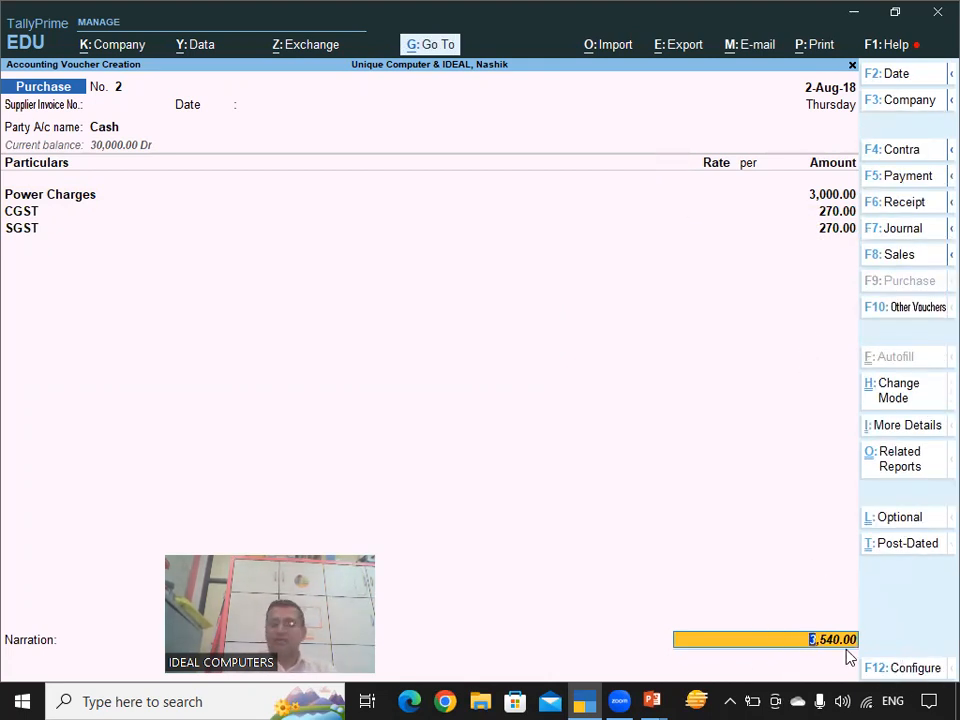
pyautogui.press('Return')
pyautogui.press('Return')
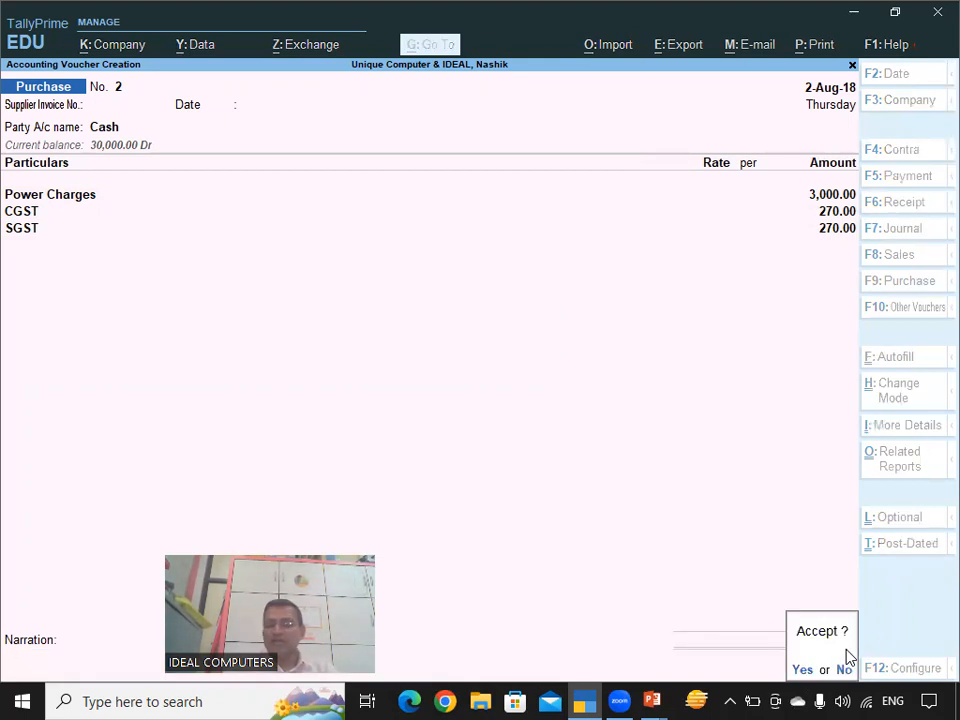
pyautogui.click(805, 669)
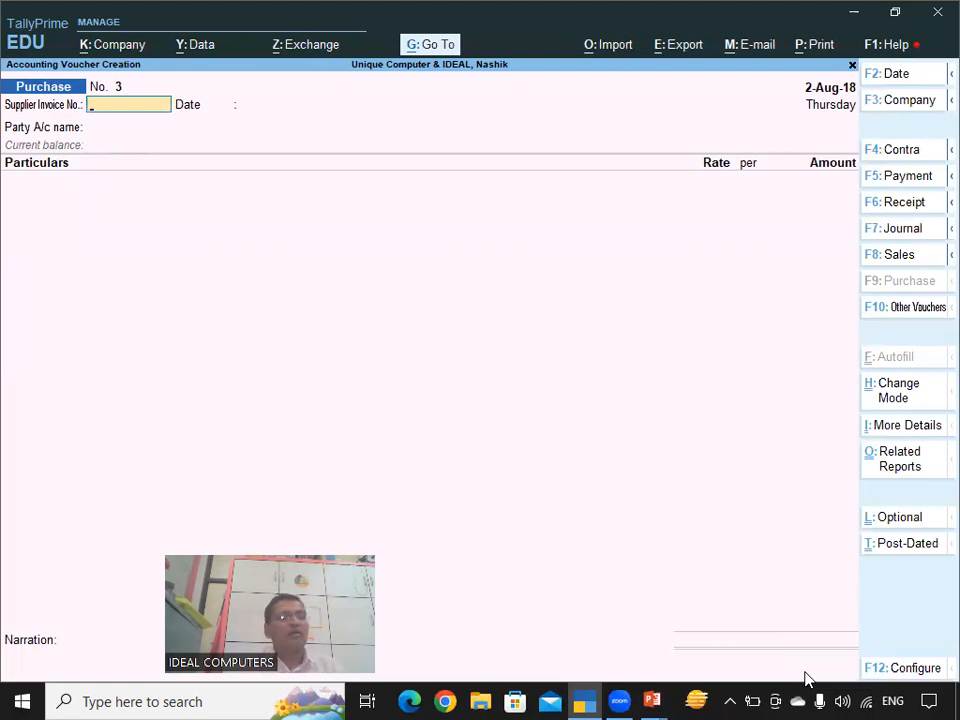
# Step: Switch to the PowerPoint slide show, read the 31/08/2018 Mudra Hardware installation charges transaction, and return to TallyPrime
pyautogui.press('alt')
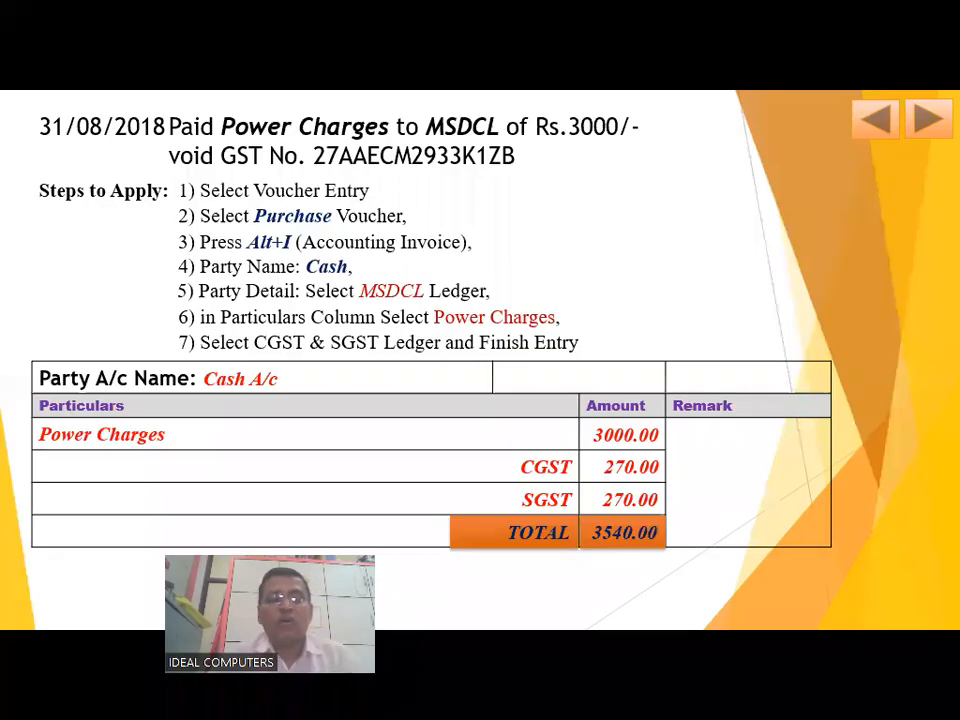
pyautogui.click(516, 465)
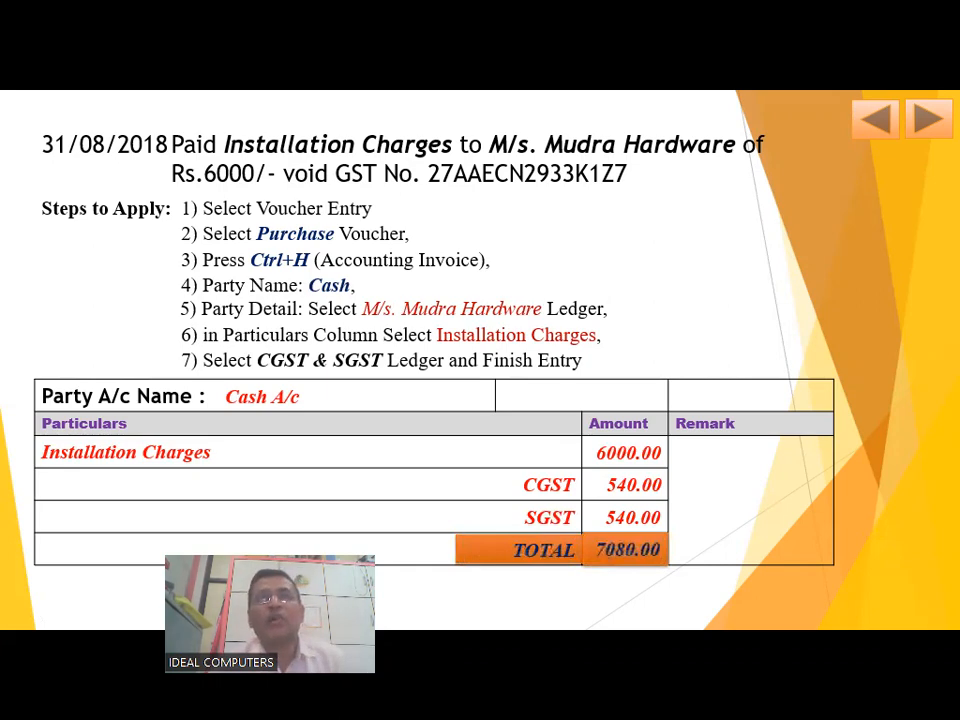
pyautogui.hotkey('alt', 'Tab')
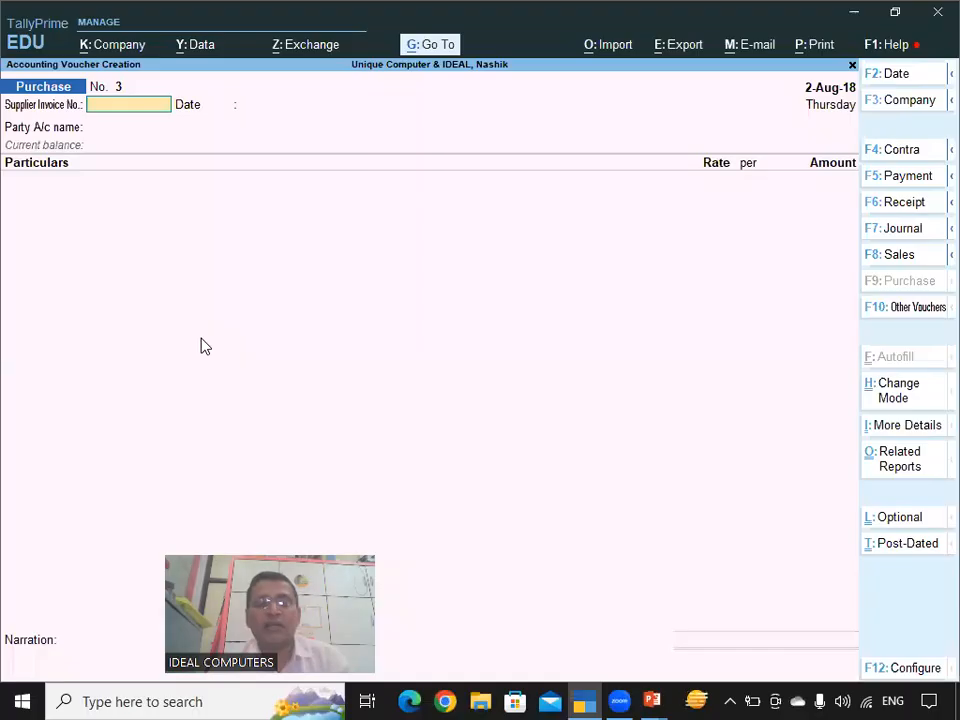
# Step: Set the purchase voucher date to 31-Aug-18 and leave the supplier invoice number and date blank
pyautogui.press('F2')
pyautogui.write('31')
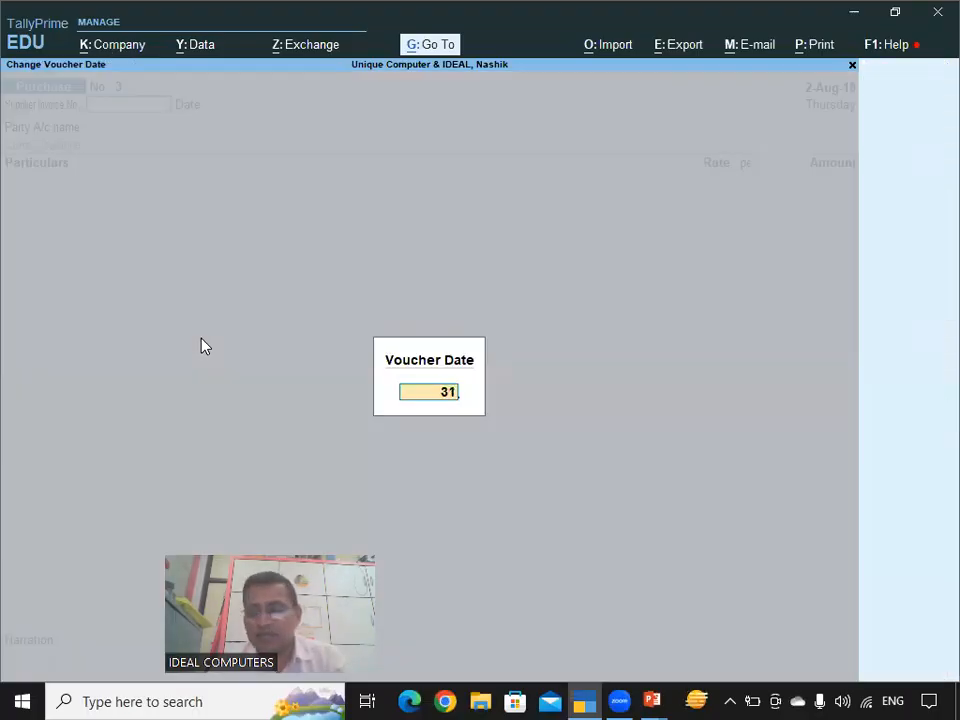
pyautogui.press('Return')
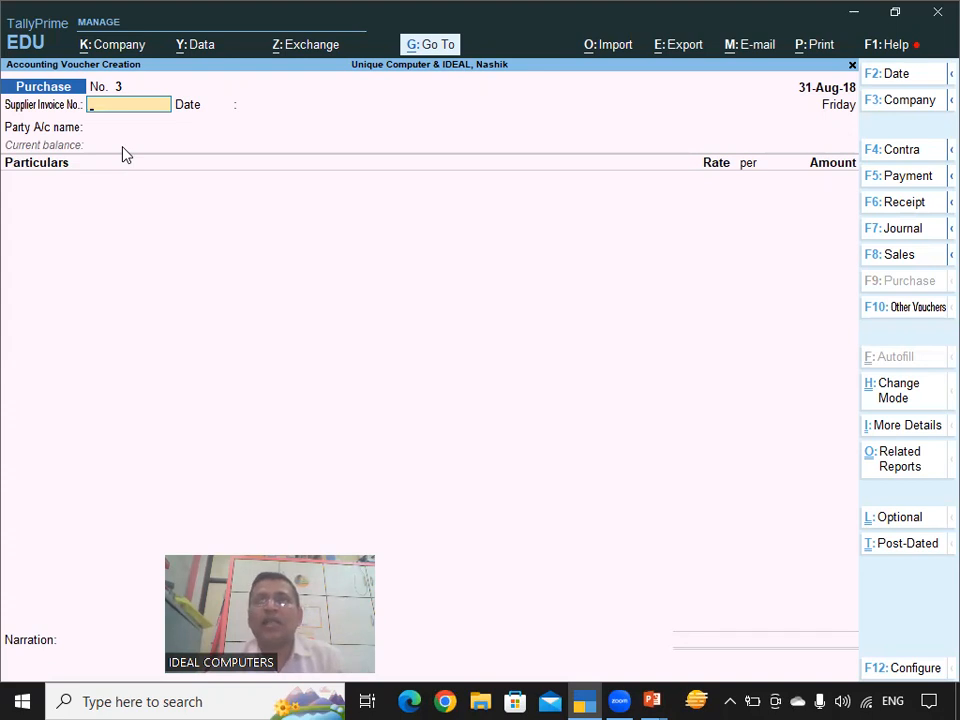
pyautogui.press('Return')
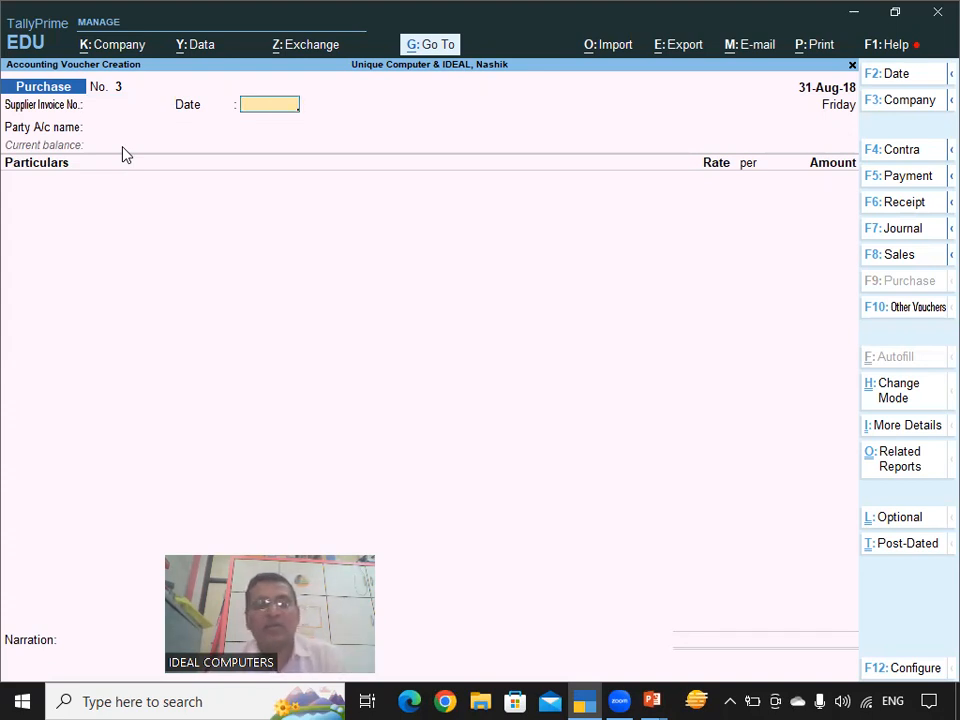
pyautogui.press('Return')
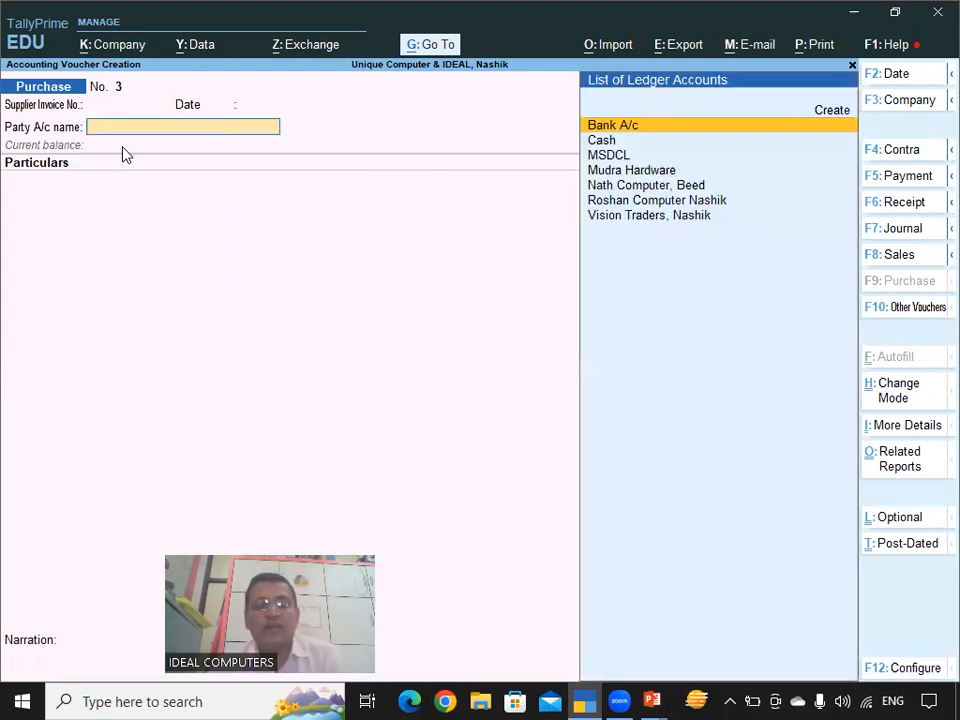
pyautogui.click(648, 180)
pyautogui.press('Return')
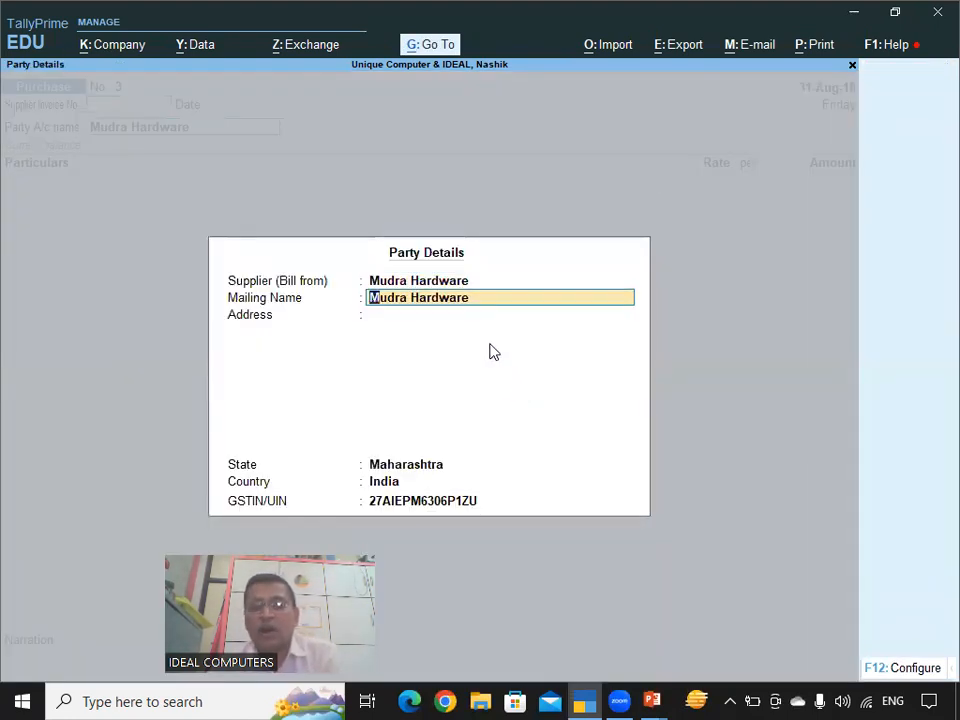
pyautogui.press('BackSpace')
pyautogui.press('BackSpace')
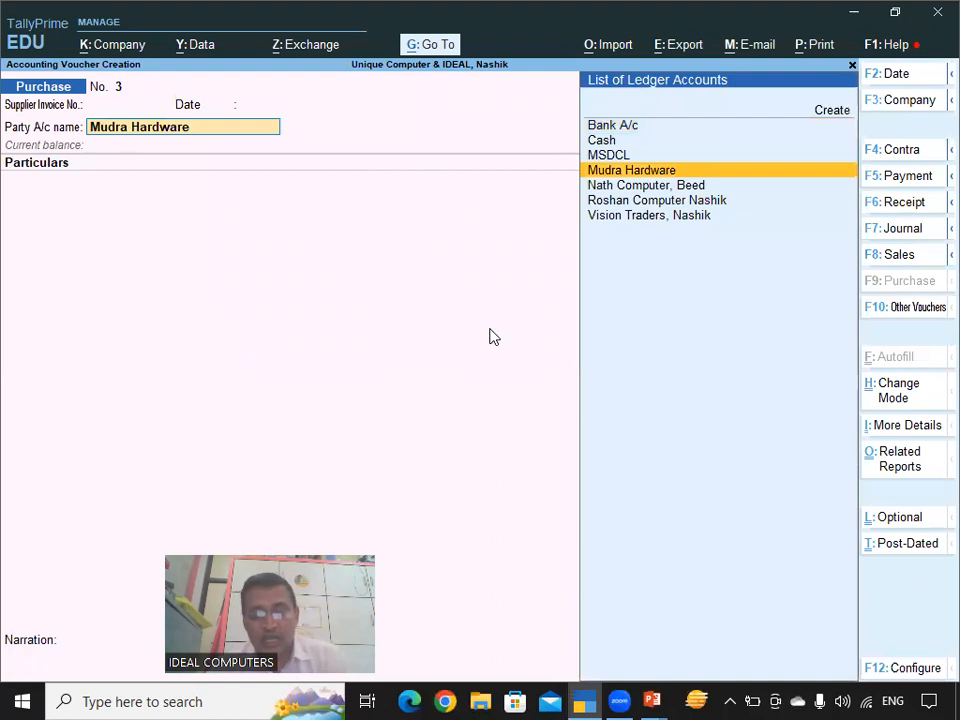
# Step: Set the party account to Cash and the supplier to Mudra Hardware, keeping its mailing, state and GST registration details
pyautogui.write('Ca')
pyautogui.press('Return')
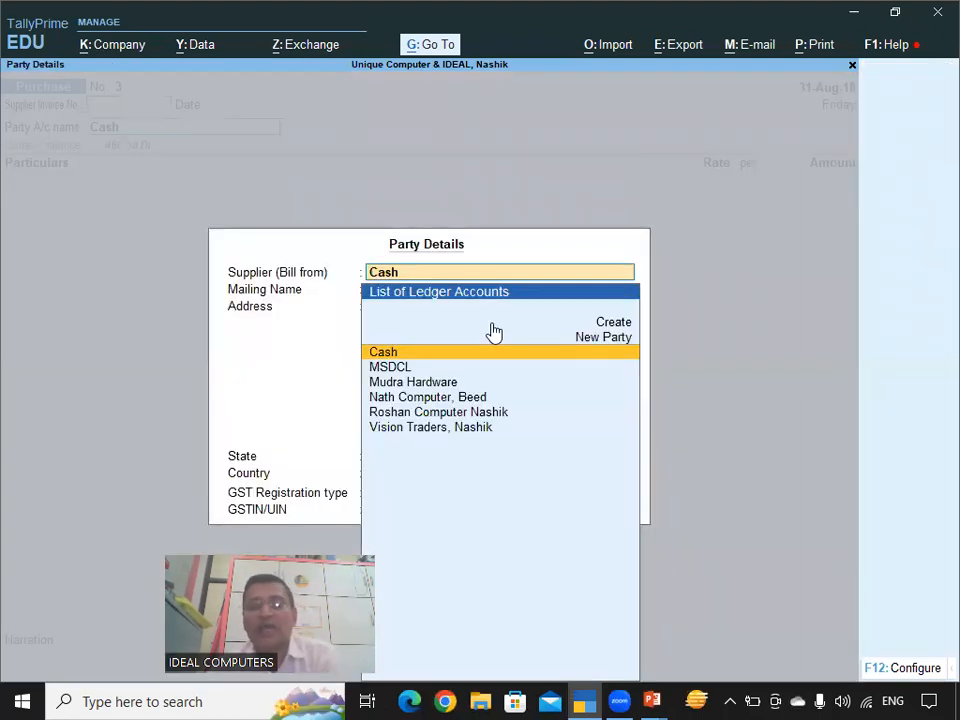
pyautogui.click(421, 385)
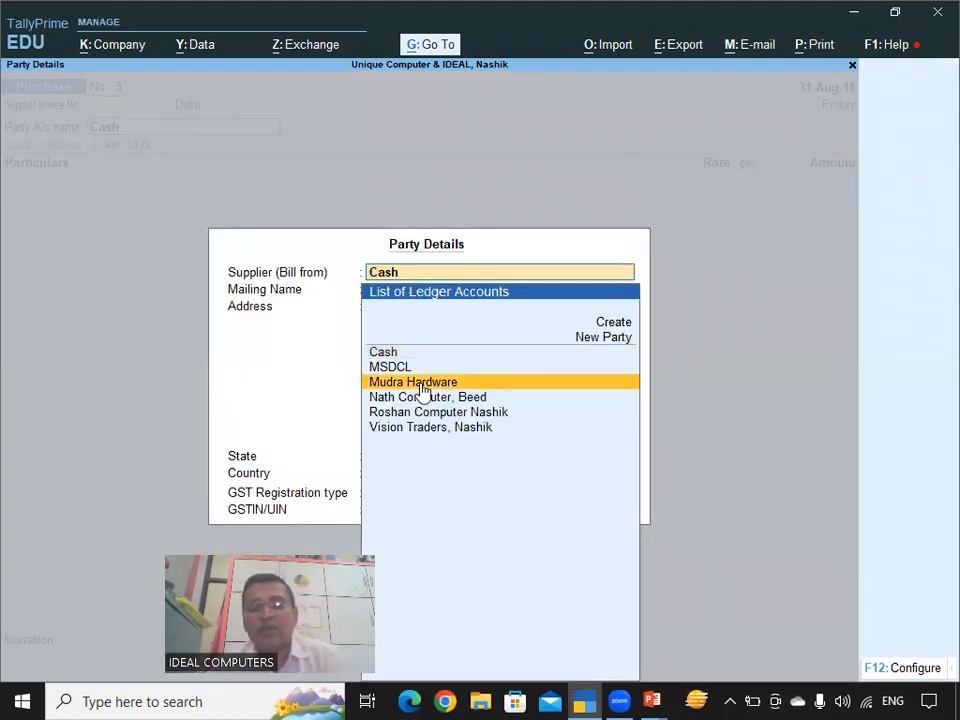
pyautogui.click(421, 385)
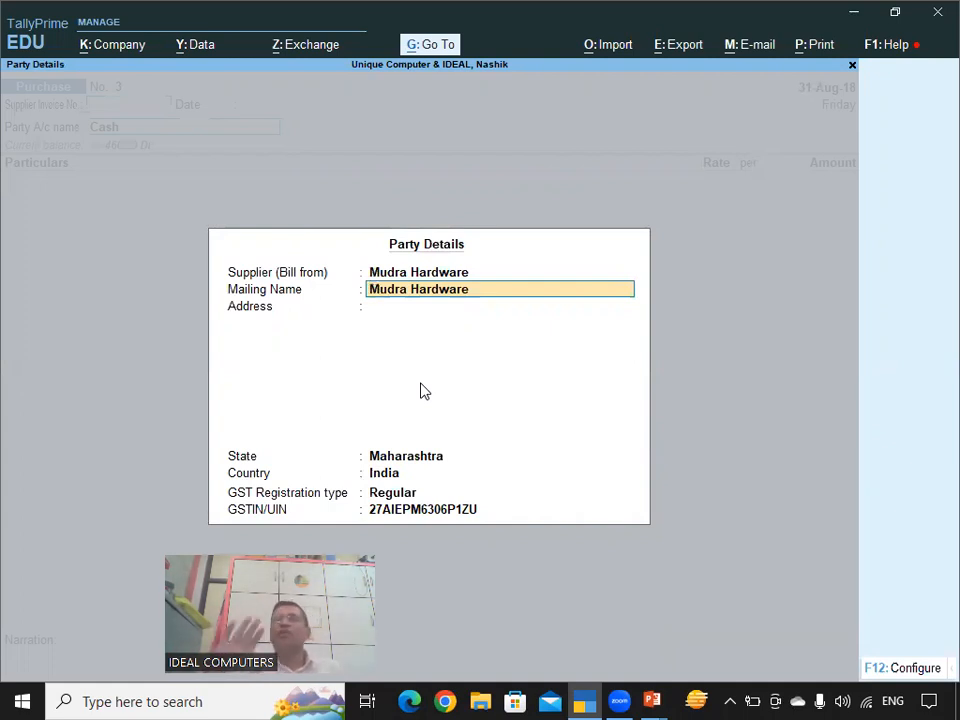
pyautogui.press('Return')
pyautogui.press('Return')
pyautogui.press('Return')
pyautogui.press('Return')
pyautogui.press('Return')
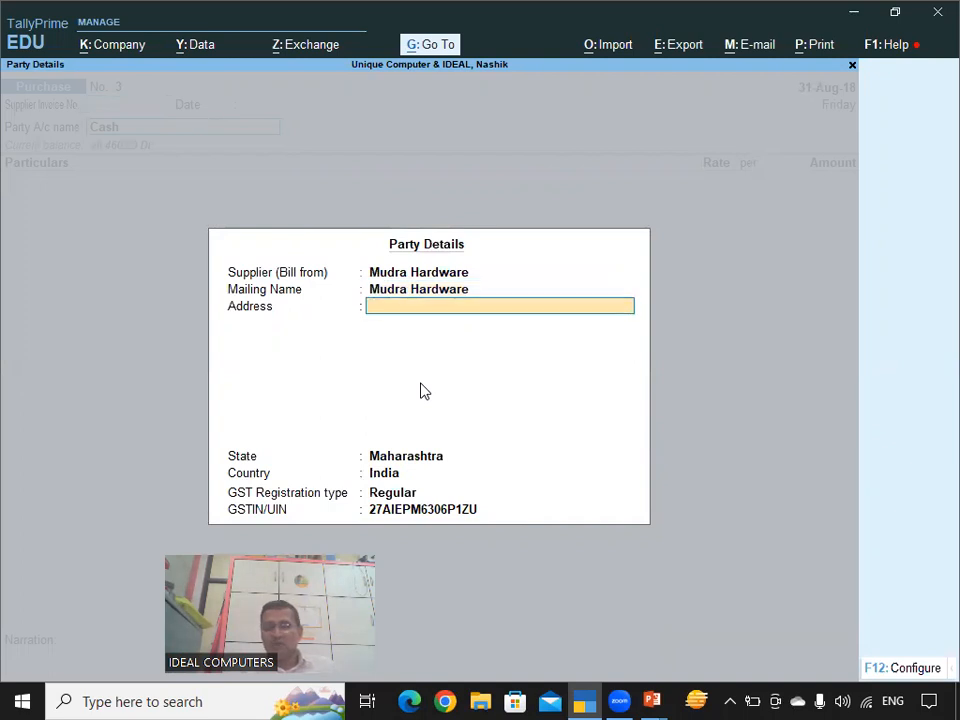
pyautogui.press('Return')
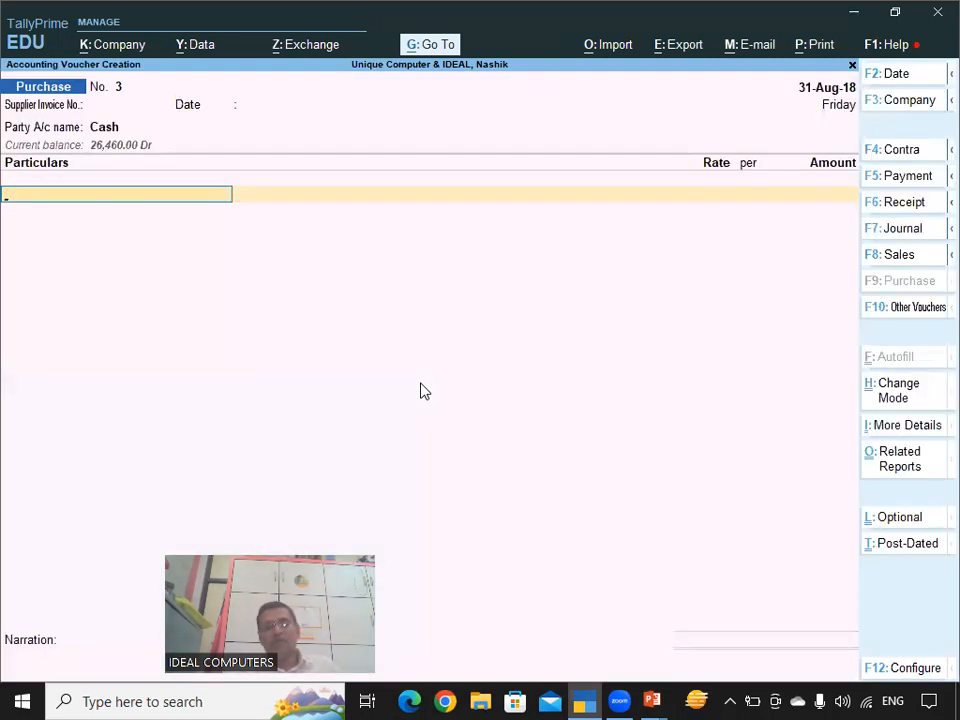
# Step: Add the Installation Charges ledger to the particulars with an amount of 6,000
pyautogui.write('C')
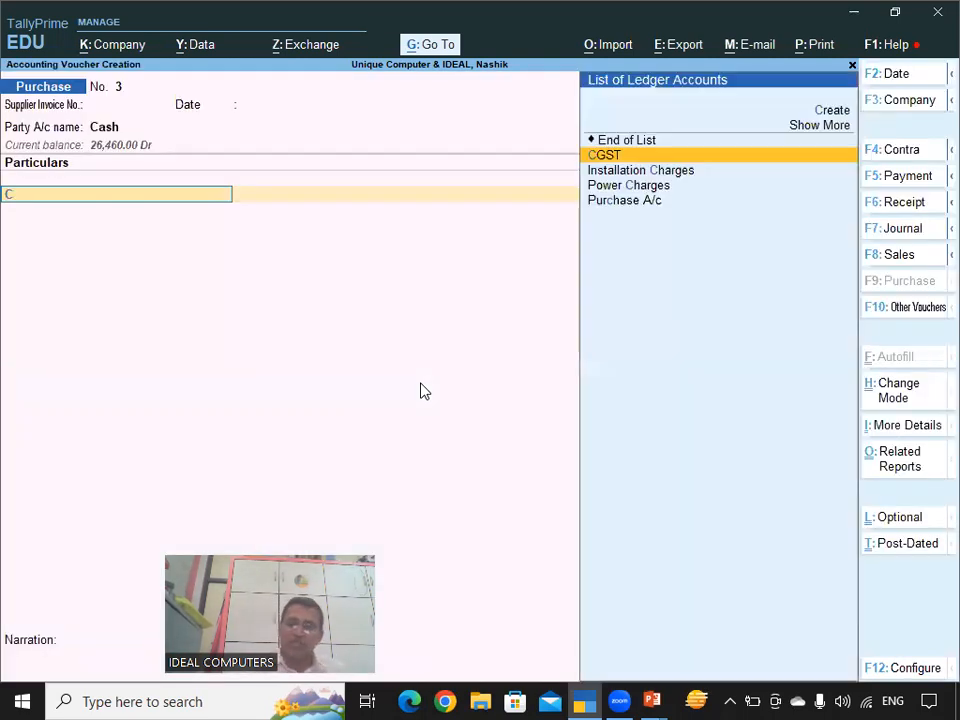
pyautogui.press('Down')
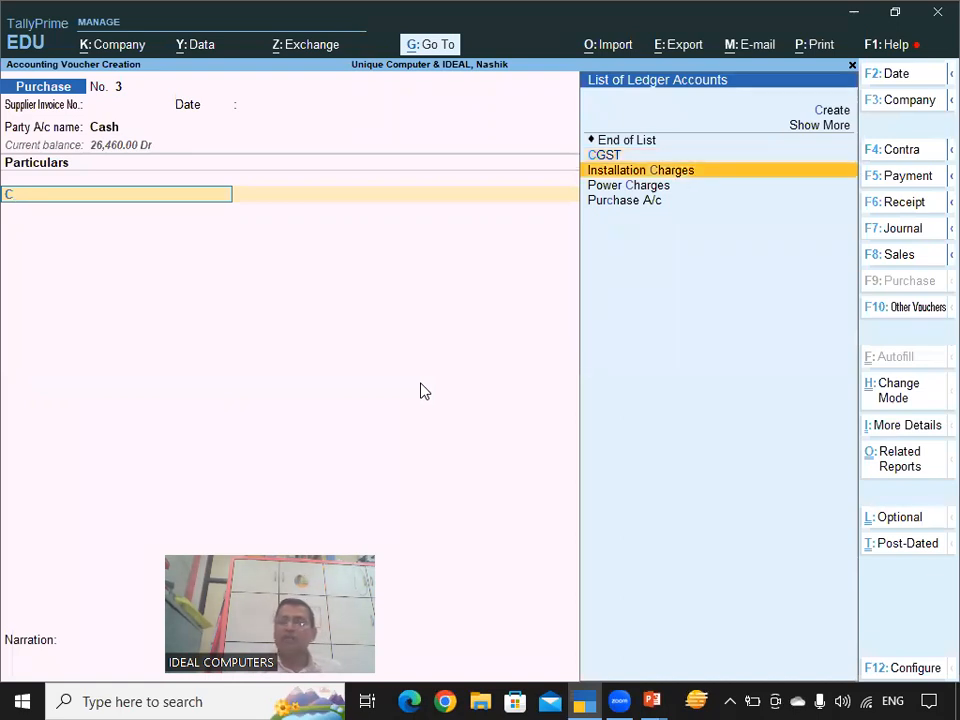
pyautogui.press('Return')
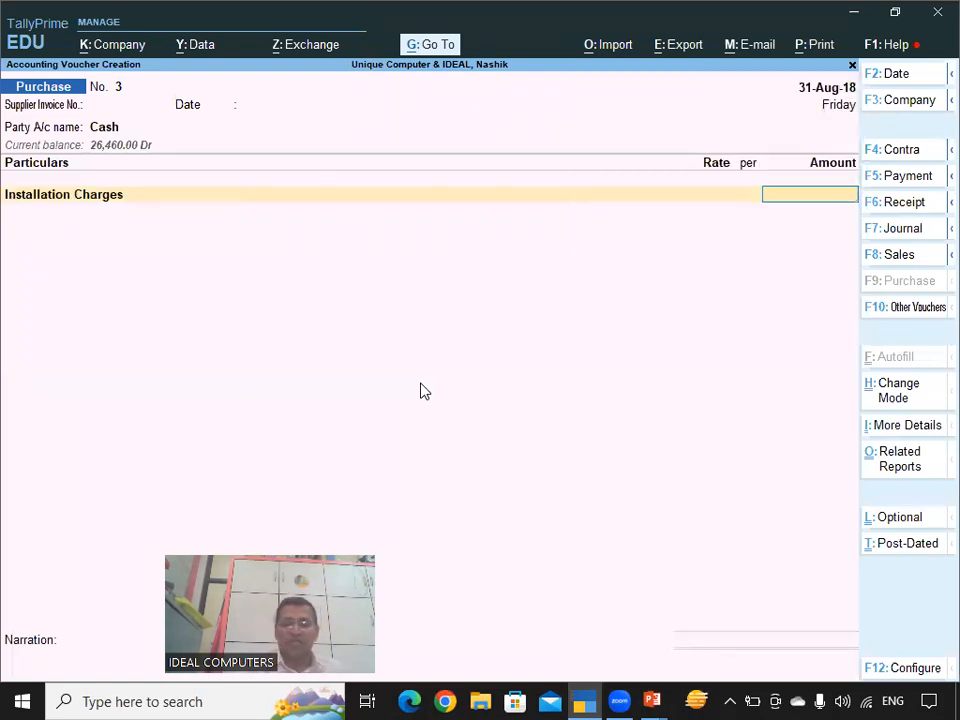
pyautogui.write('700')
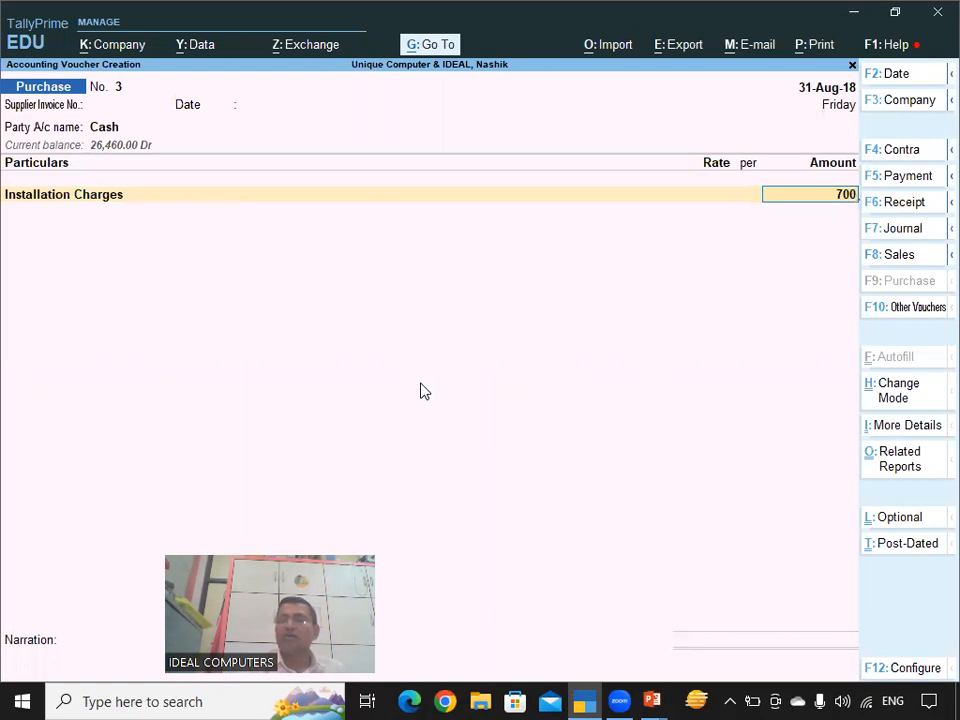
pyautogui.press('BackSpace')
pyautogui.press('BackSpace')
pyautogui.press('BackSpace')
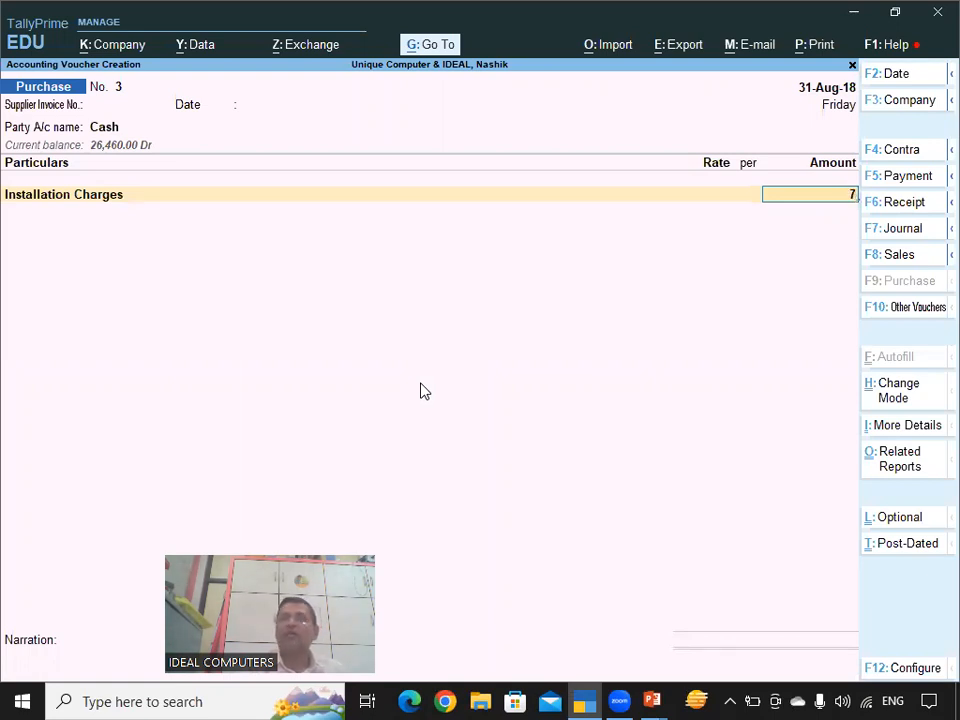
pyautogui.write('6')
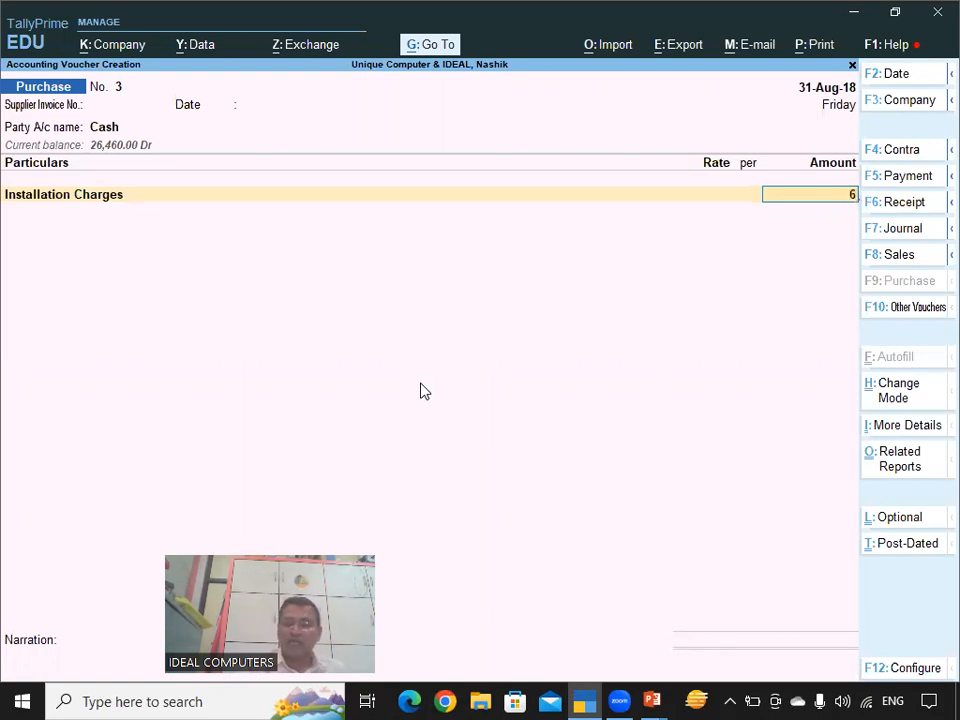
pyautogui.write('000')
pyautogui.press('Return')
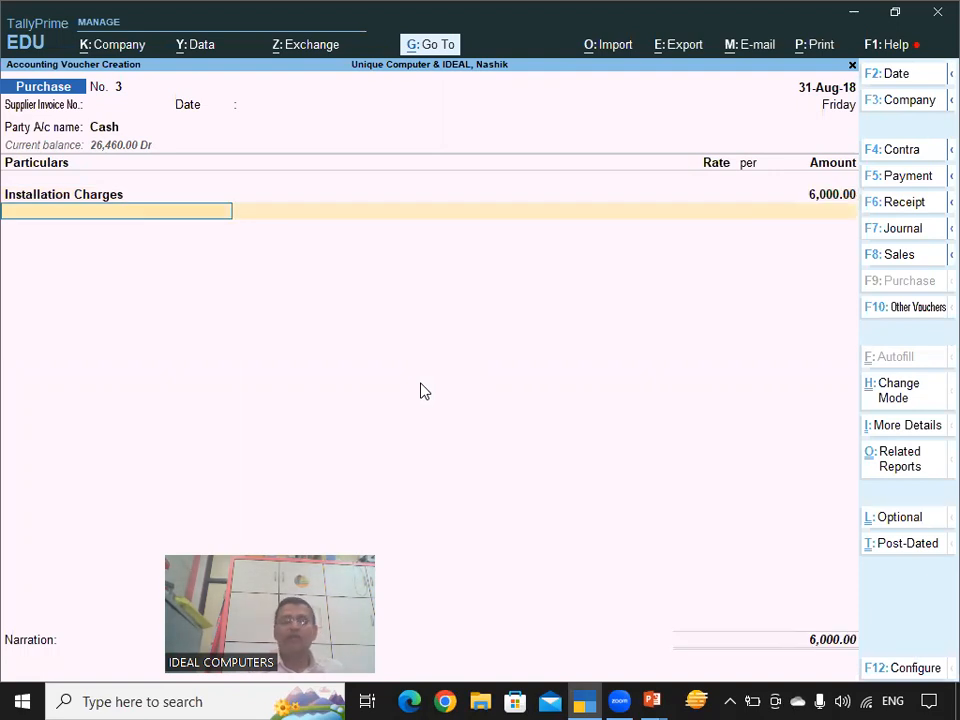
# Step: Add the CGST and SGST ledgers below Installation Charges with their calculated tax amounts
pyautogui.write('Cg')
pyautogui.press('Return')
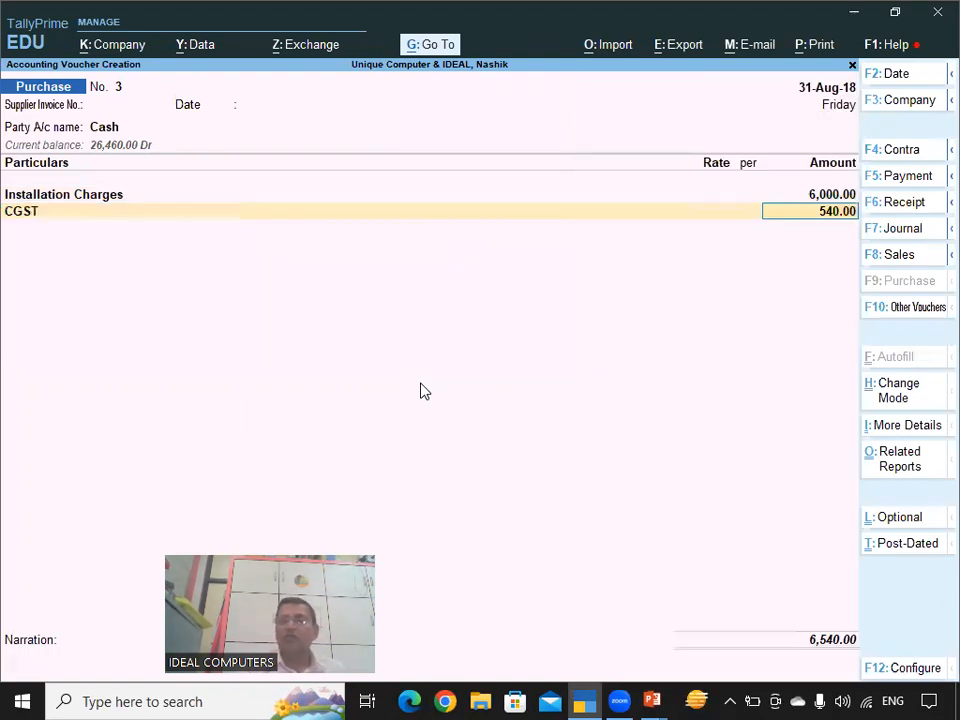
pyautogui.press('Return')
pyautogui.write('Sg')
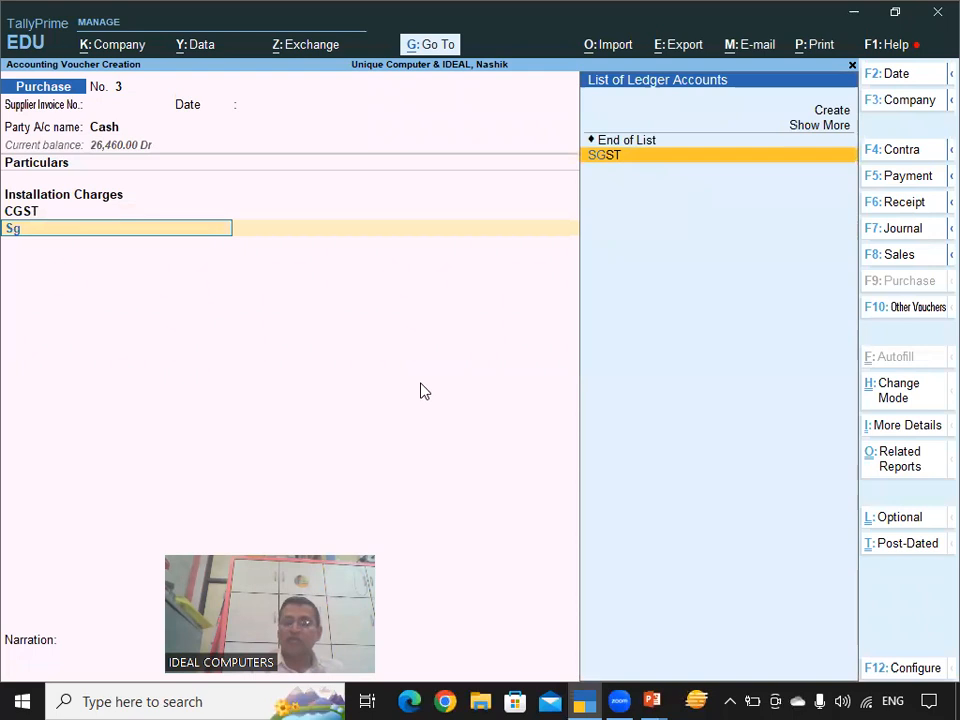
pyautogui.press('Return')
pyautogui.press('Return')
# Step: Finish the particulars, leave the narration blank, and accept the installation charges purchase voucher
pyautogui.press('Return')
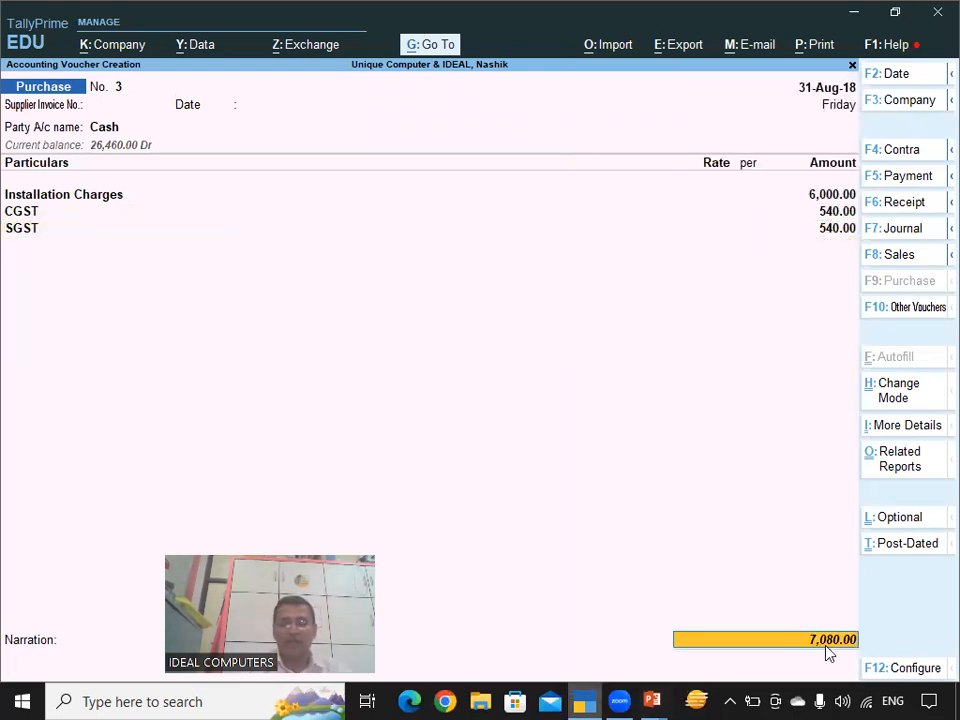
pyautogui.press('Return')
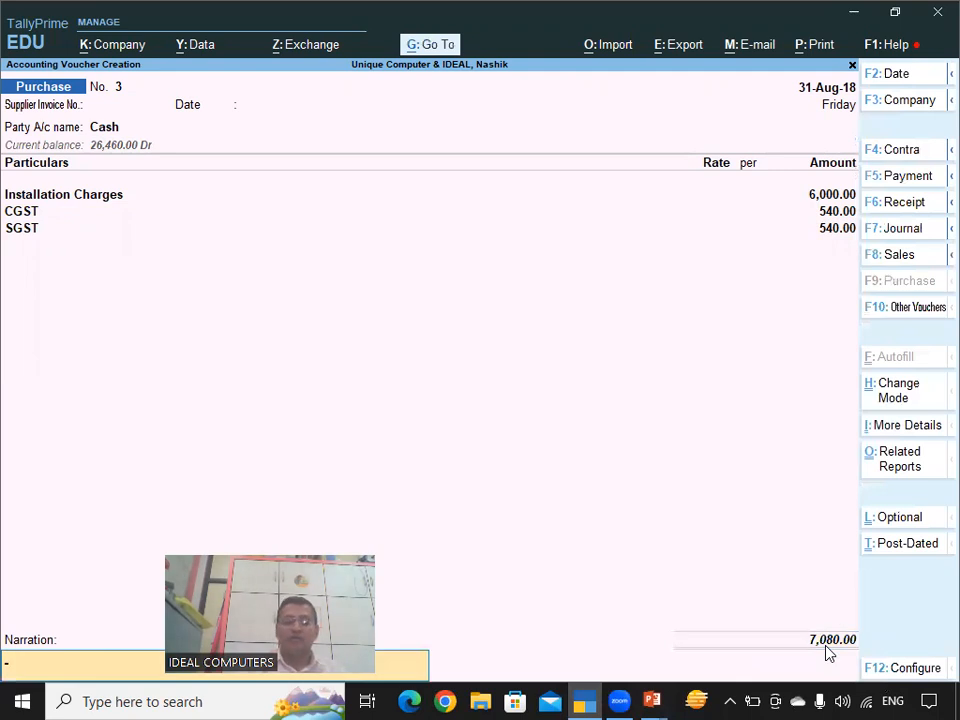
pyautogui.press('Return')
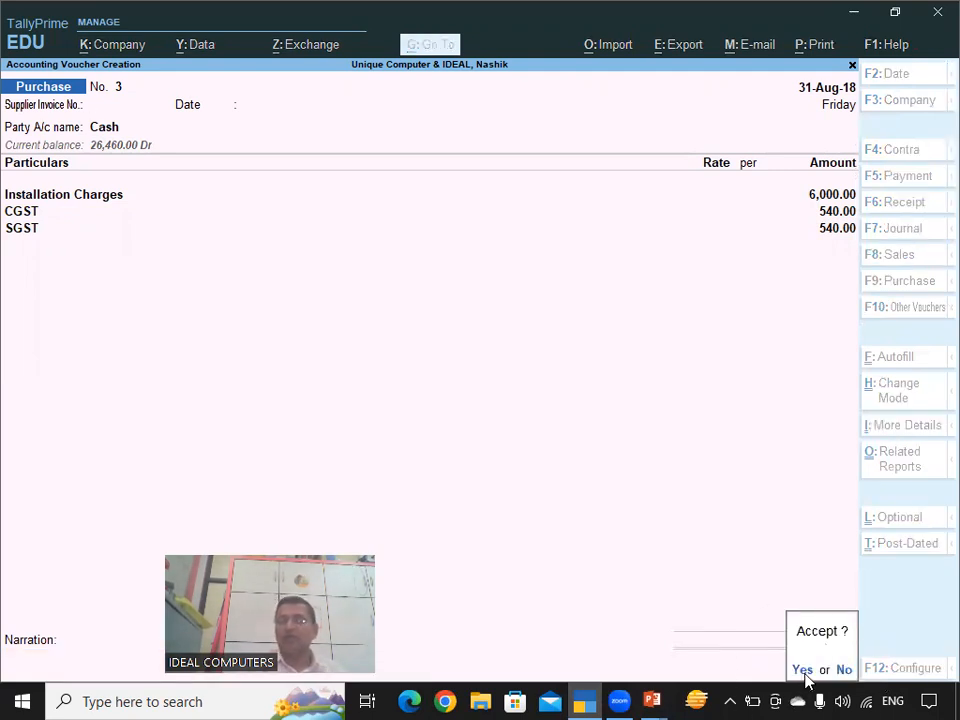
pyautogui.click(803, 671)
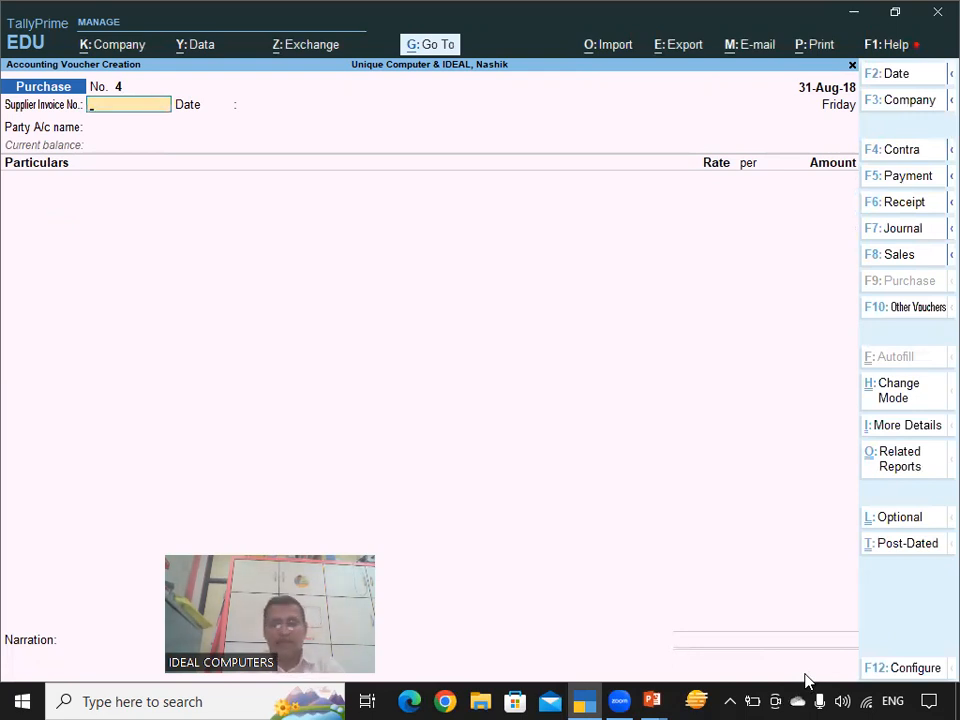
# Step: Switch to the PowerPoint slide show and advance to the Stock Summary slide for Unique Computer & IDEAL
pyautogui.hotkey('alt', 'Tab')
pyautogui.press('Right')
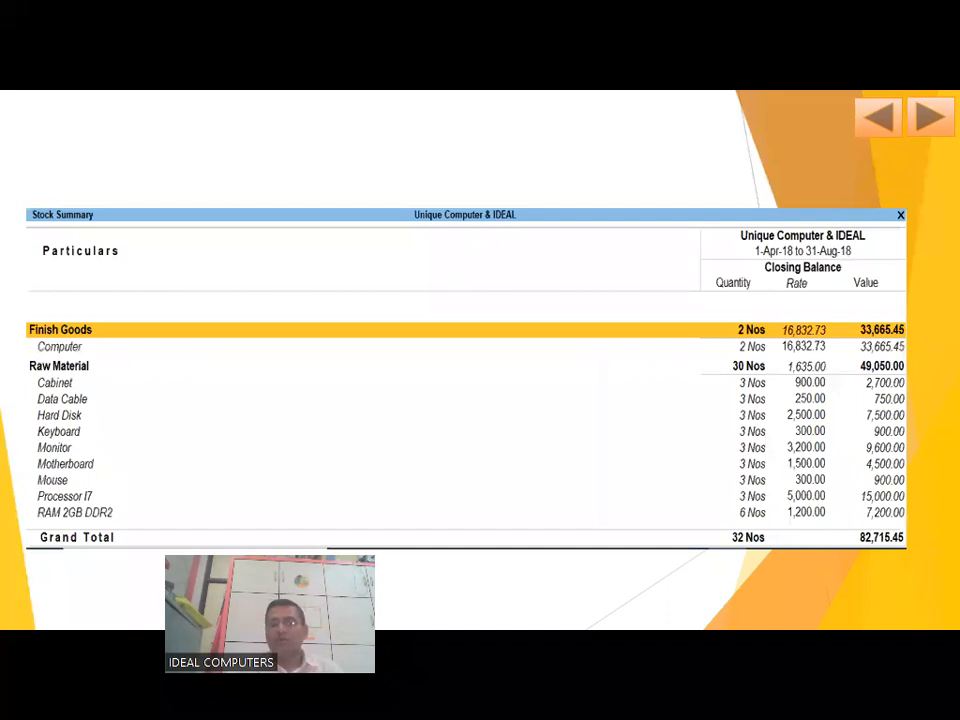